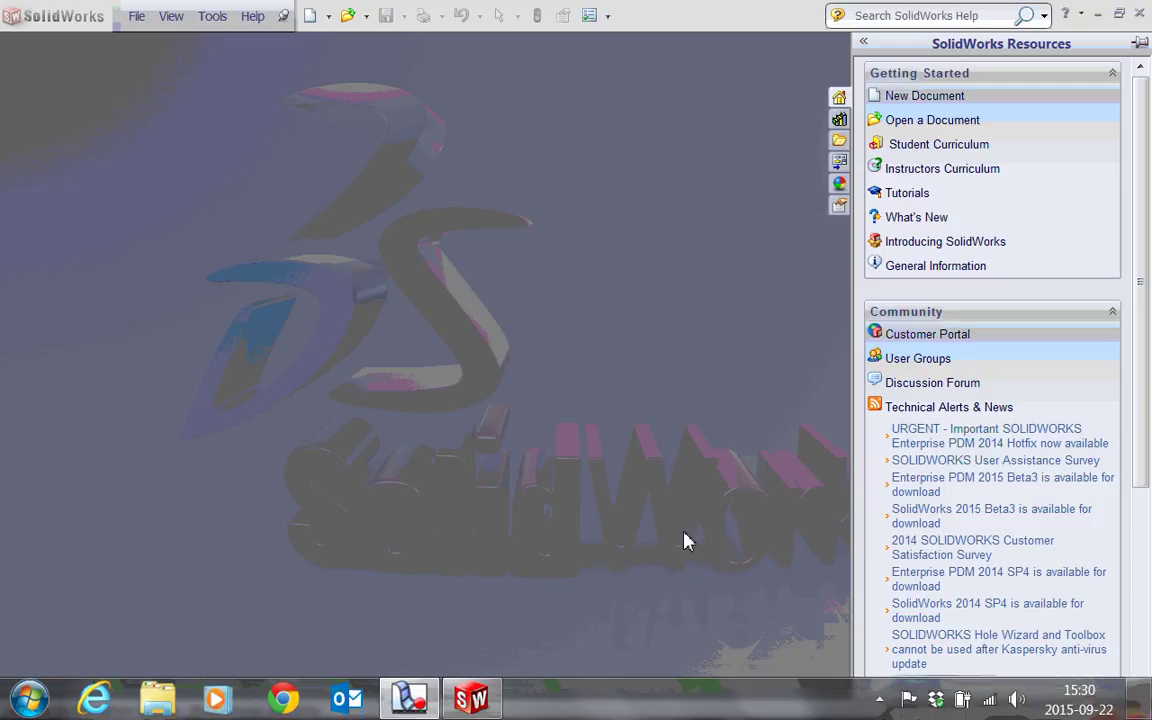
# Step: Hide the Resources pane and start a new part, Part1, from the Tutorial part template
pyautogui.click(676, 524)
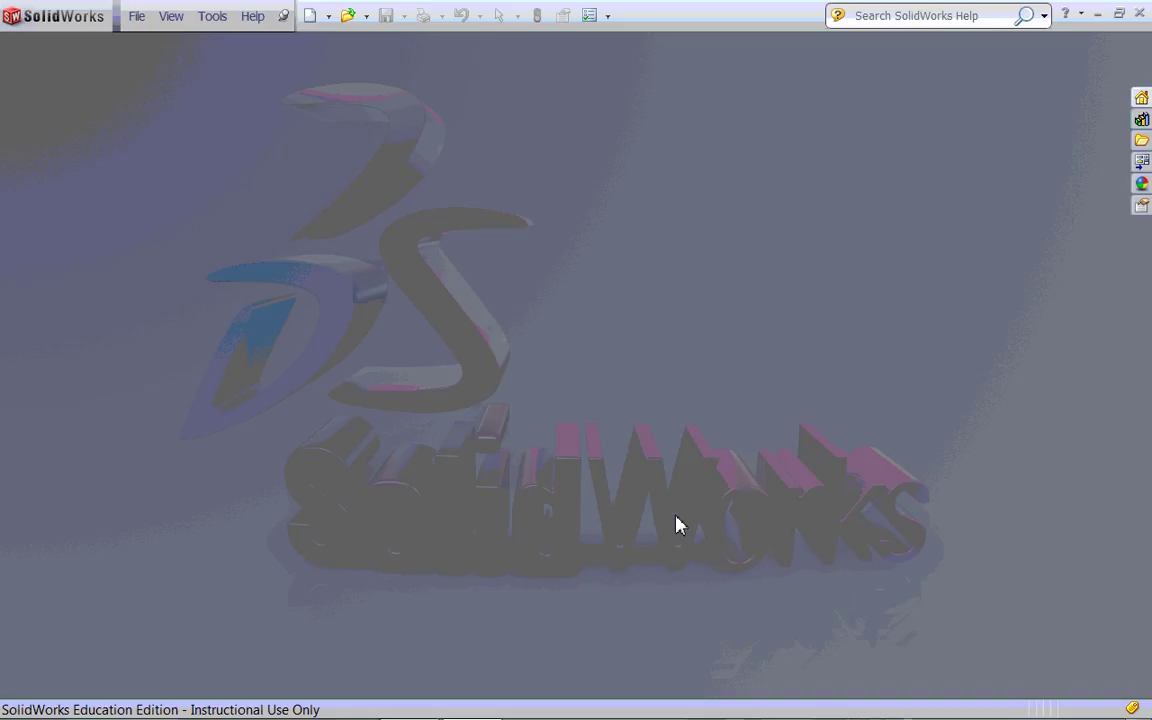
pyautogui.click(311, 16)
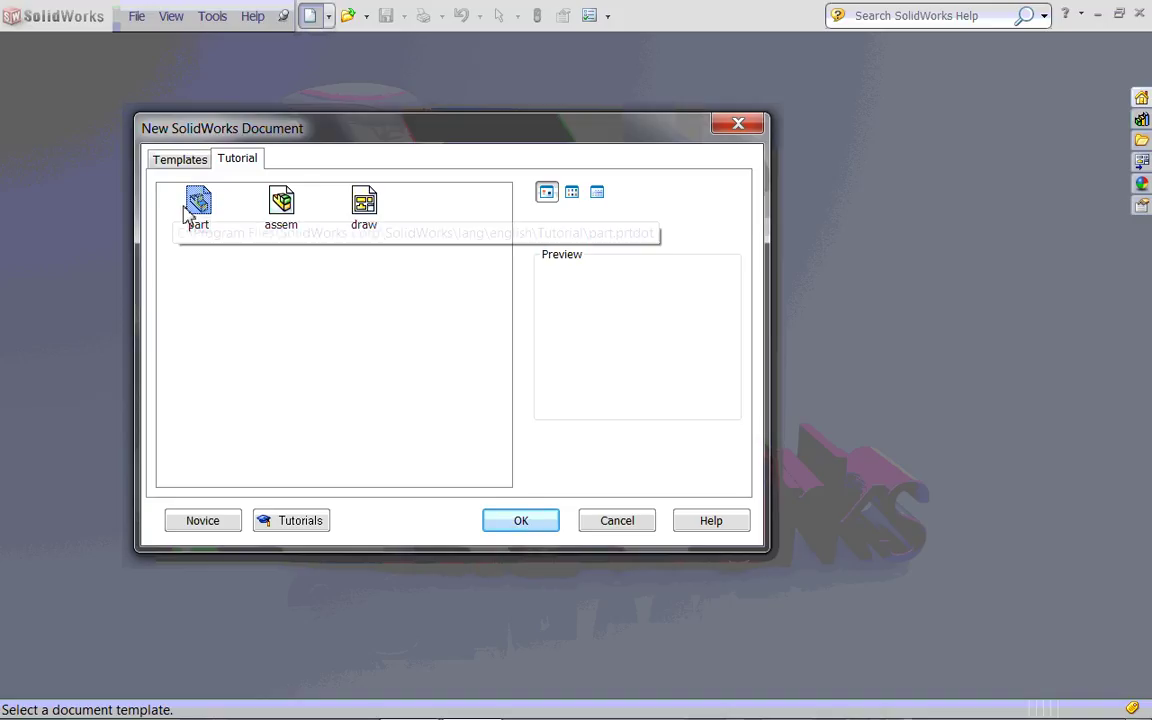
pyautogui.click(521, 522)
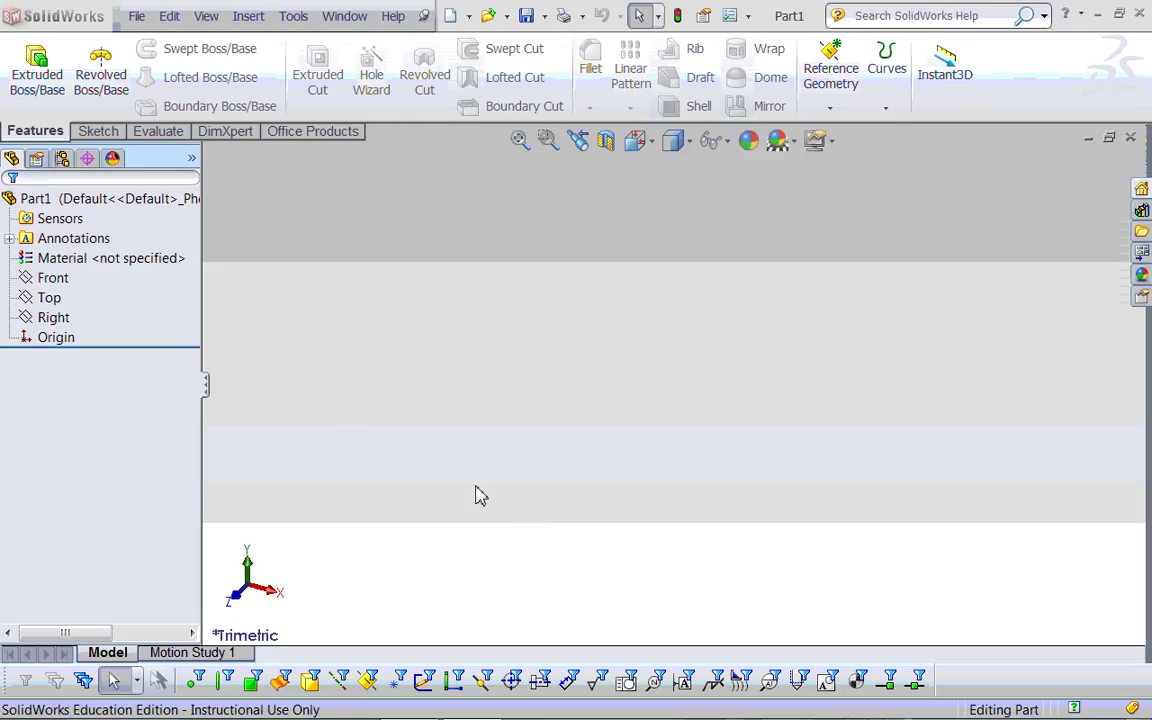
# Step: Start a new sketch, Sketch1, on the Front plane
pyautogui.click(49, 279)
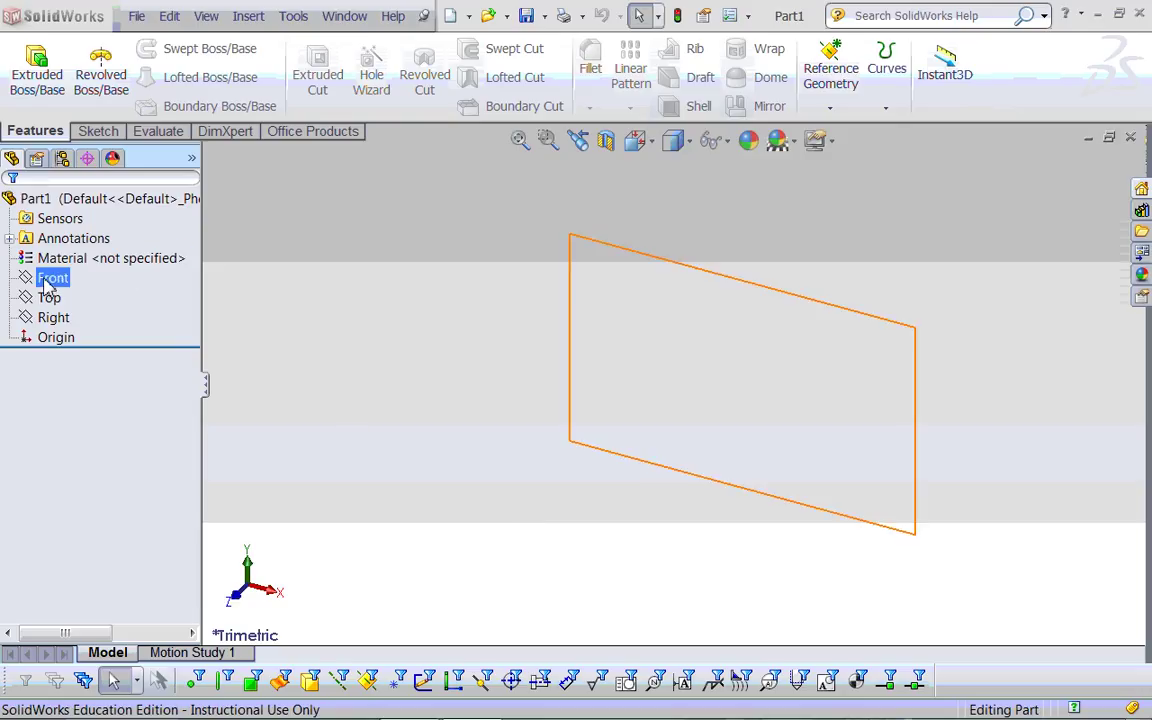
pyautogui.click(49, 284)
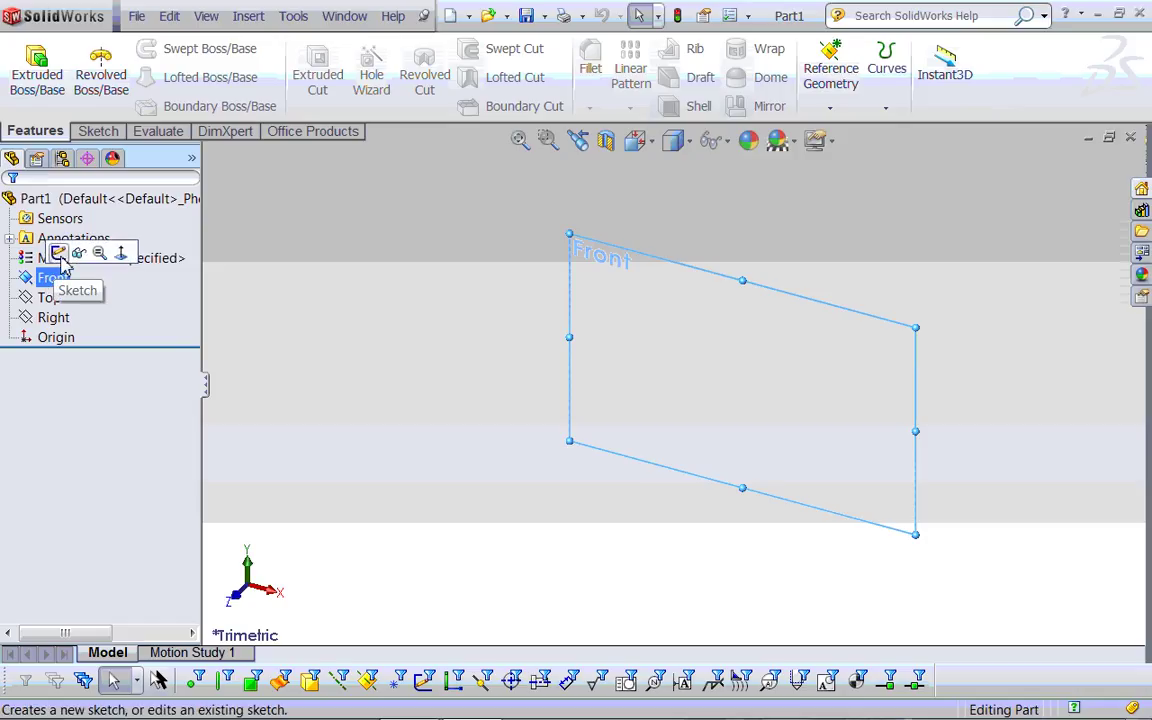
pyautogui.click(58, 253)
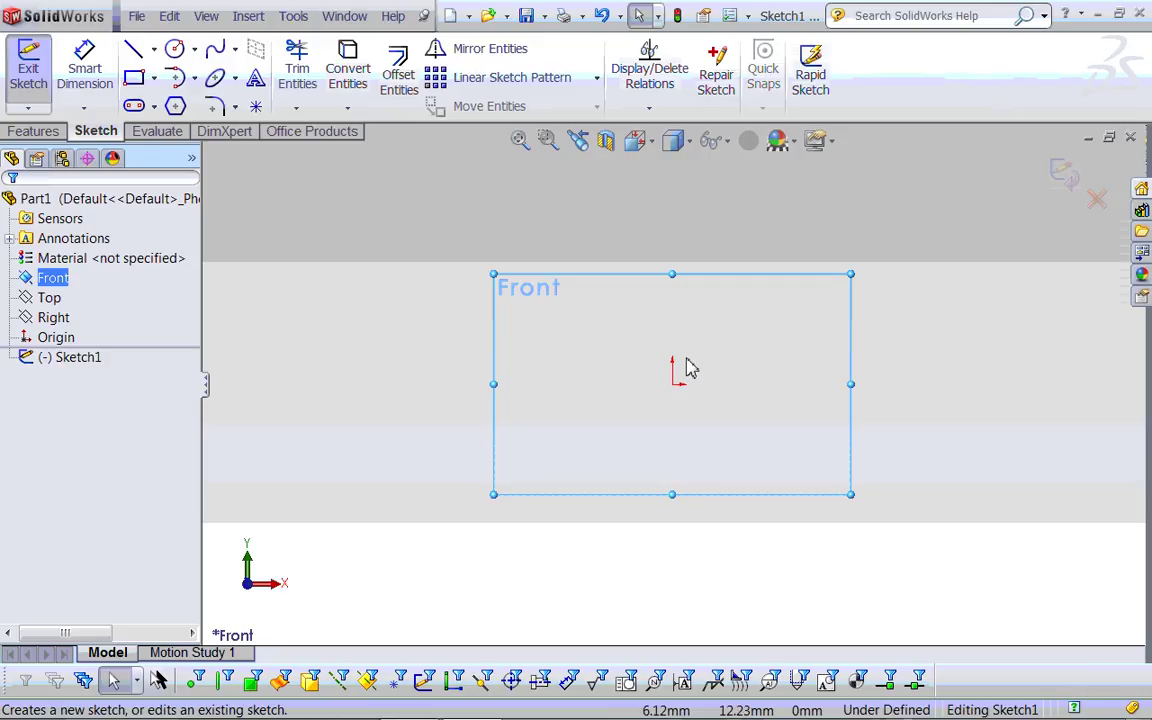
# Step: Orient the view Normal To the sketch plane so it faces you
pyautogui.press('space')
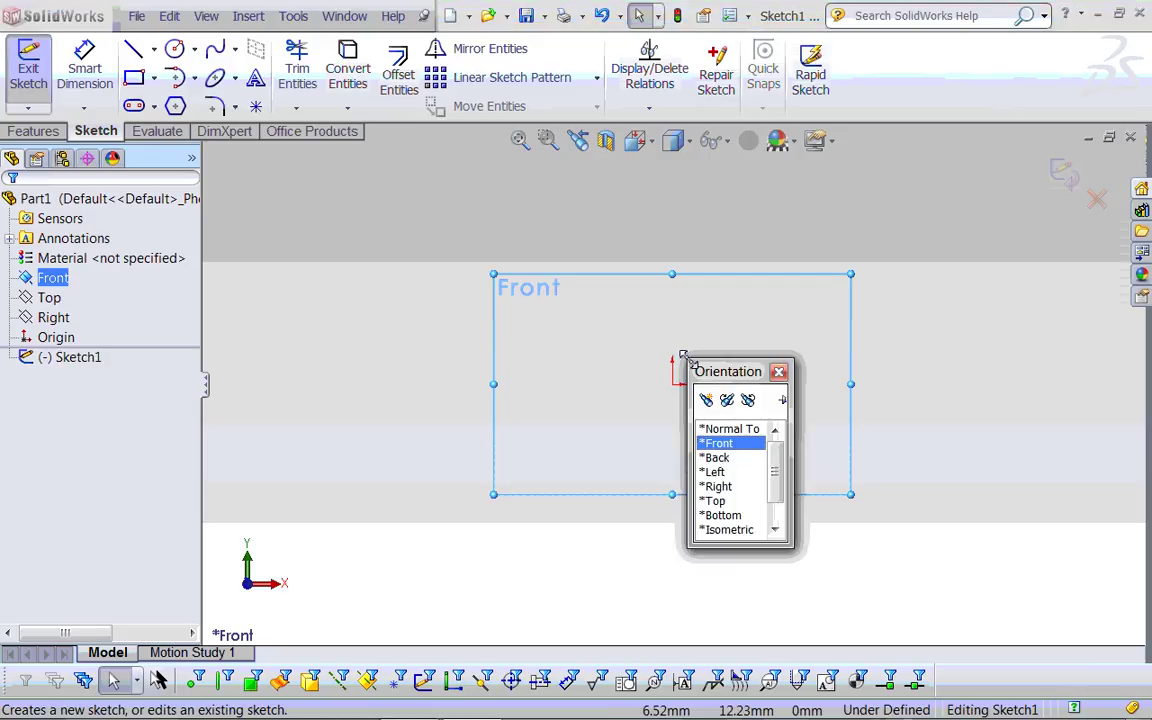
pyautogui.click(731, 429)
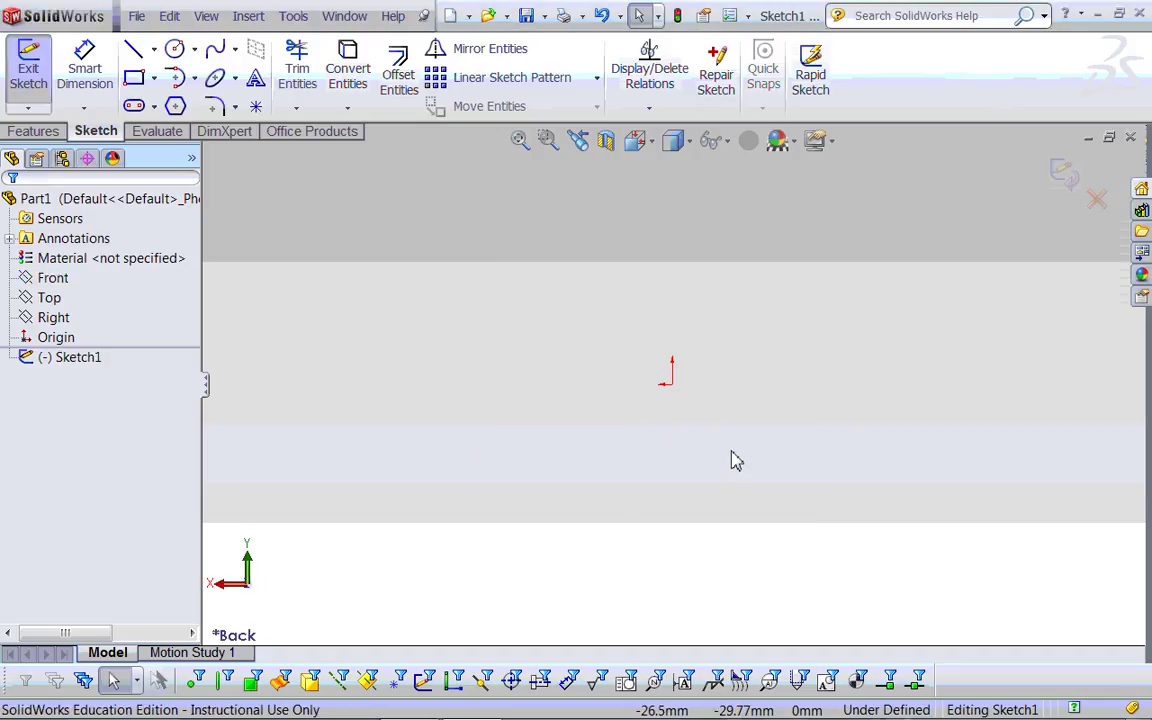
pyautogui.press('space')
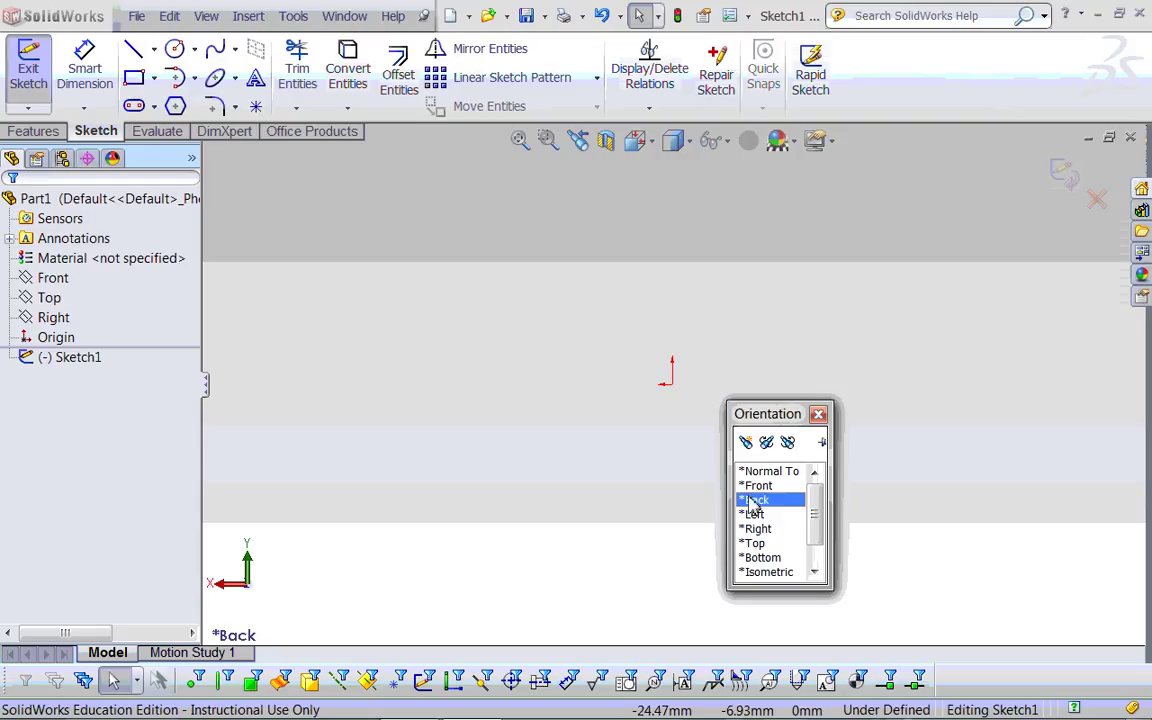
pyautogui.click(768, 472)
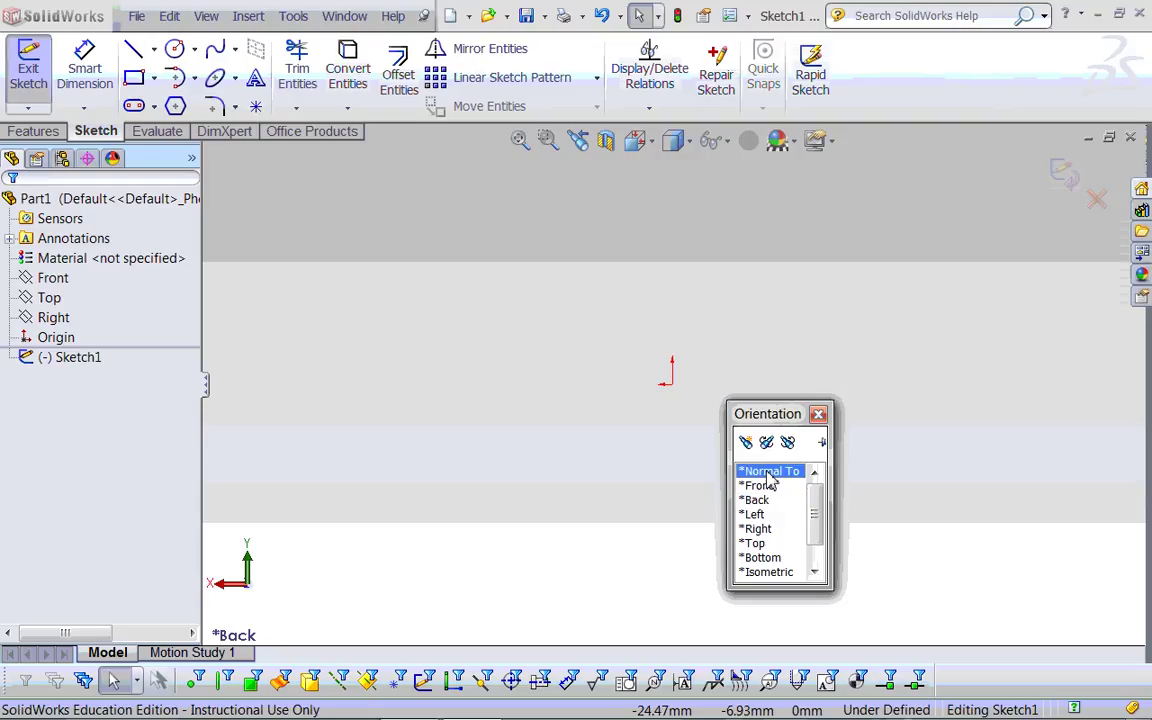
pyautogui.doubleClick(762, 486)
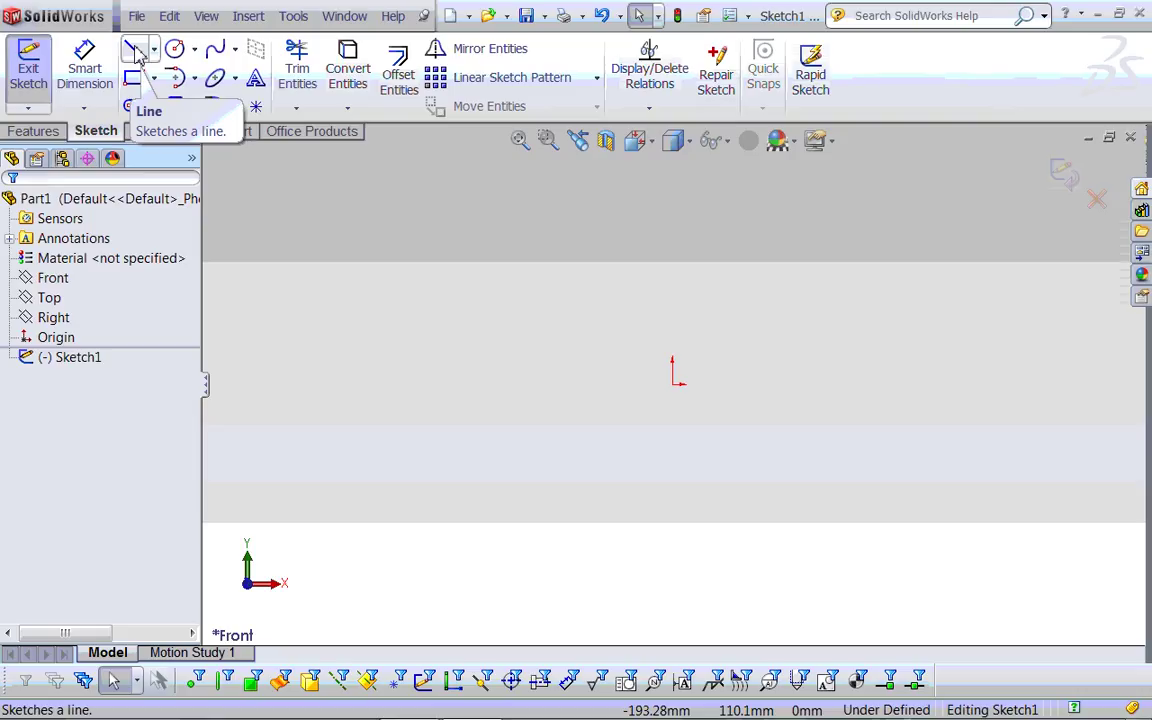
# Step: Draw two lines from the origin: one horizontal to the right, one vertical upward
pyautogui.click(135, 52)
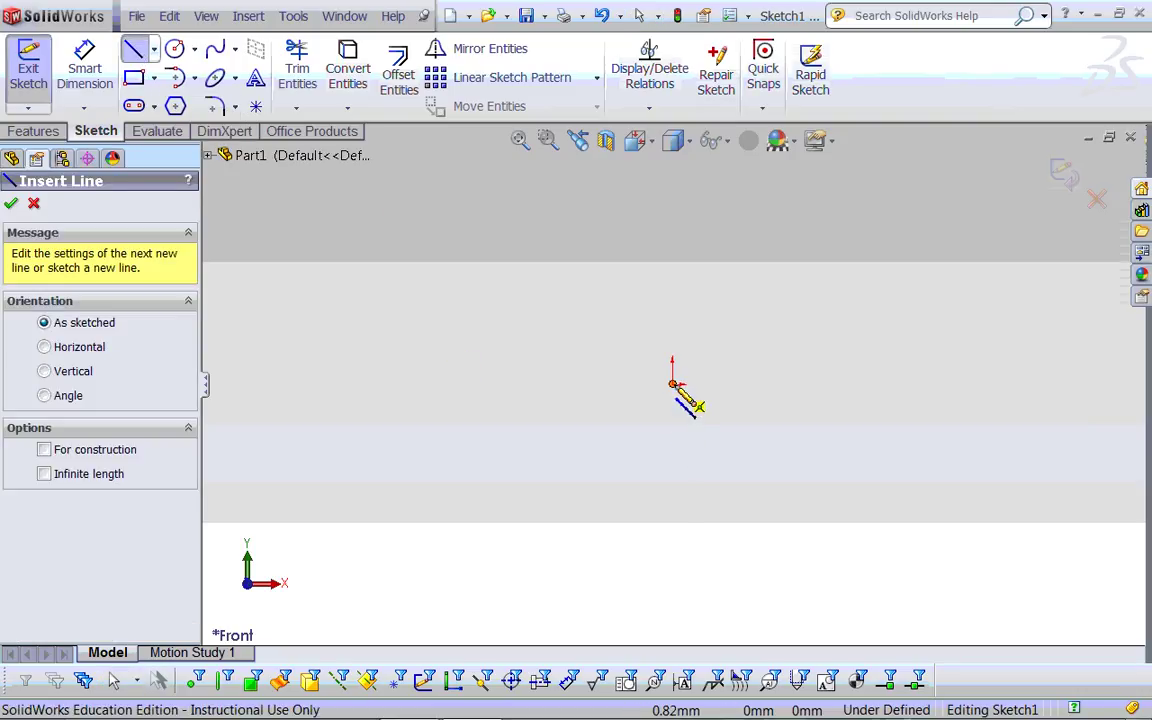
pyautogui.click(672, 384)
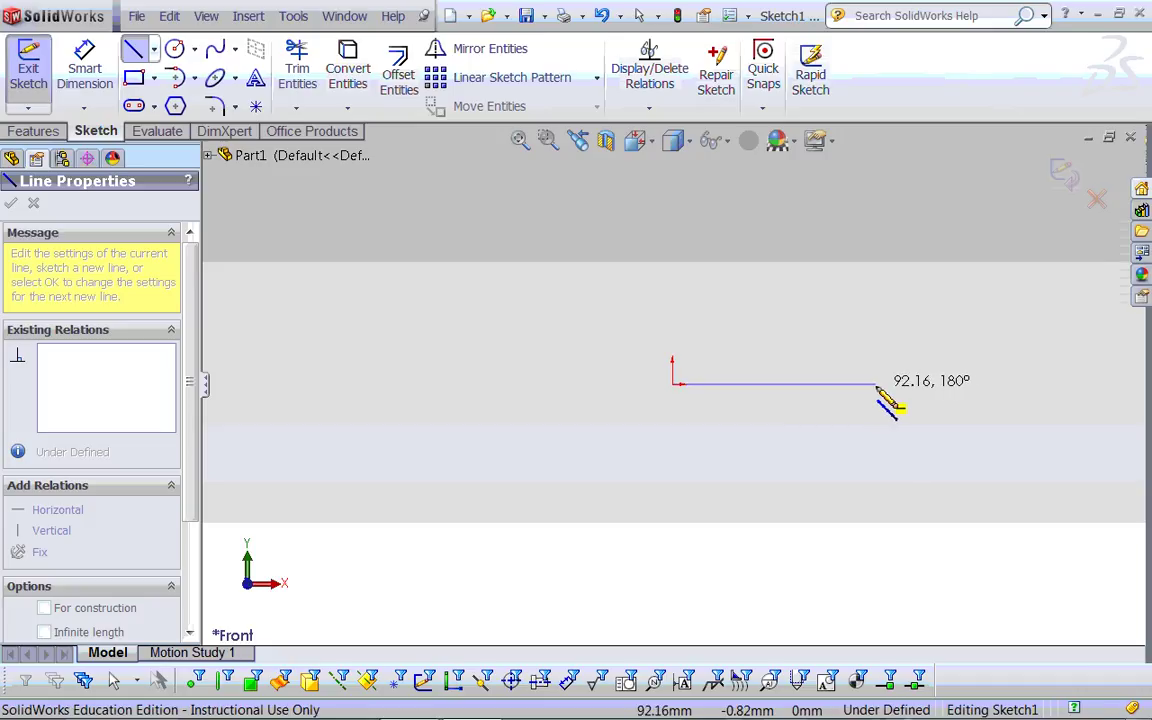
pyautogui.click(876, 384)
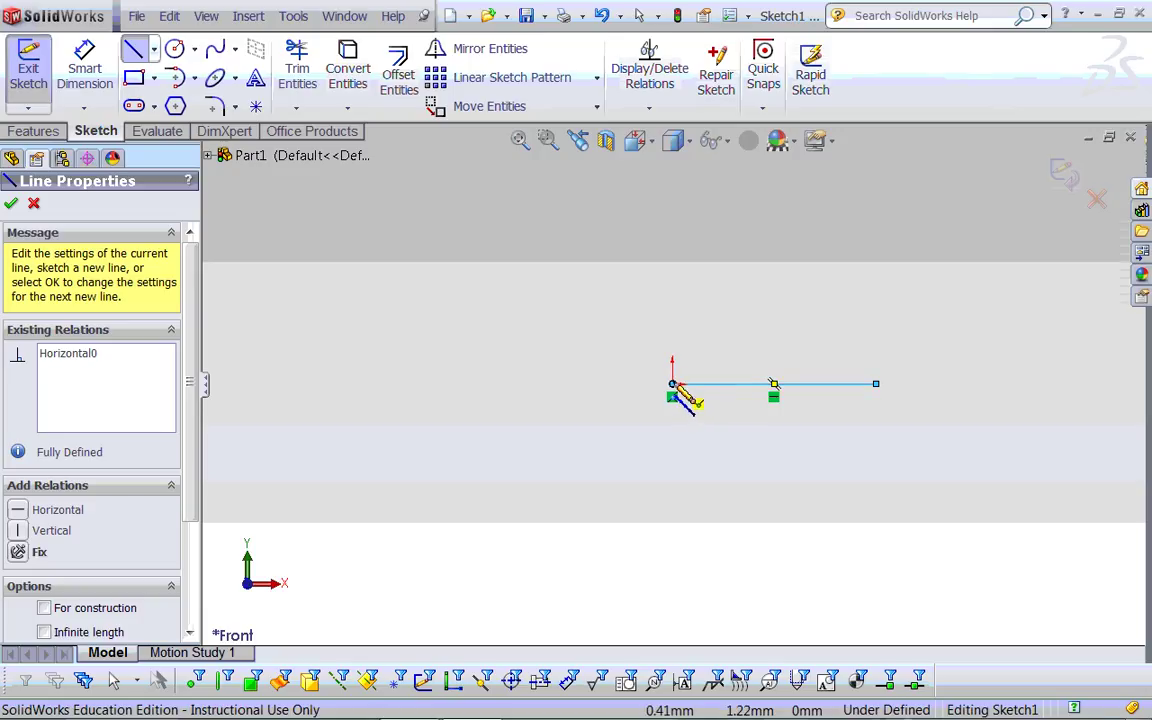
pyautogui.click(674, 385)
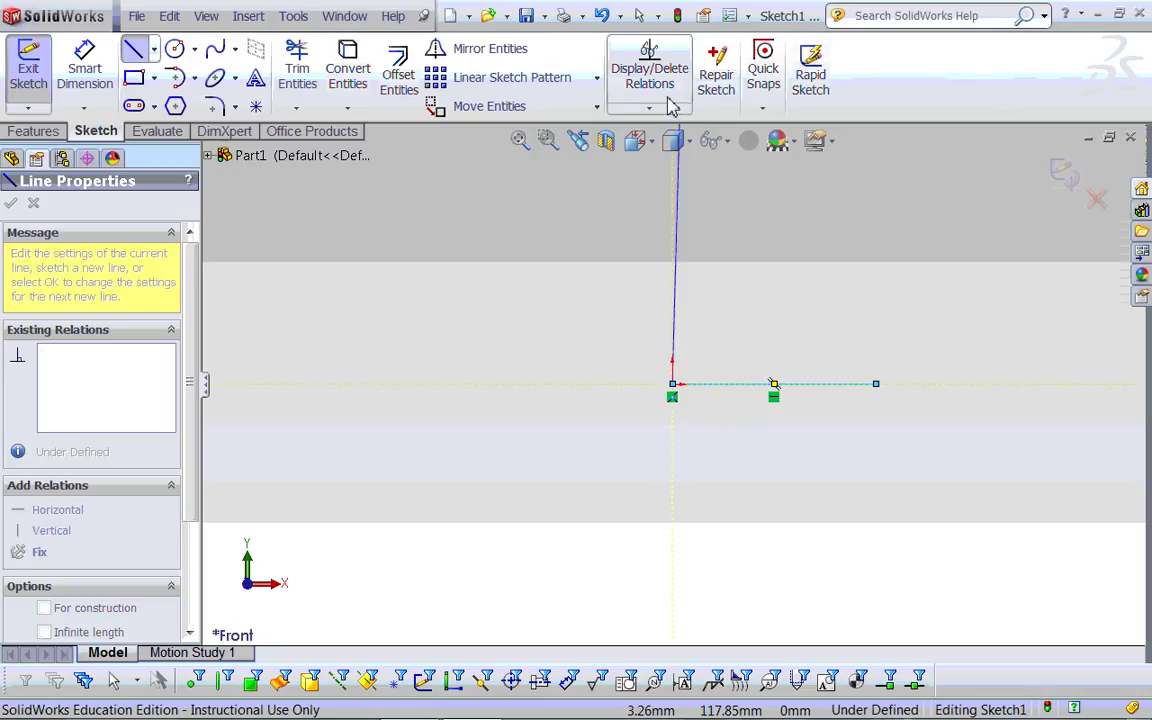
pyautogui.click(671, 161)
pyautogui.click(672, 161)
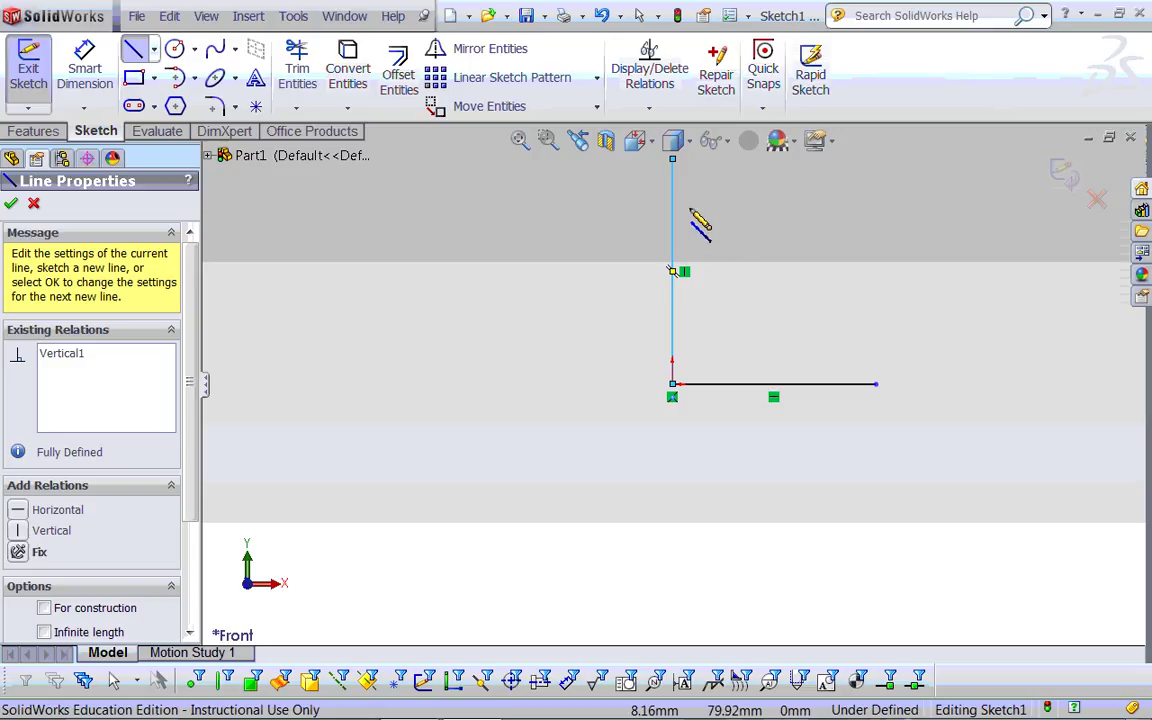
pyautogui.click(12, 206)
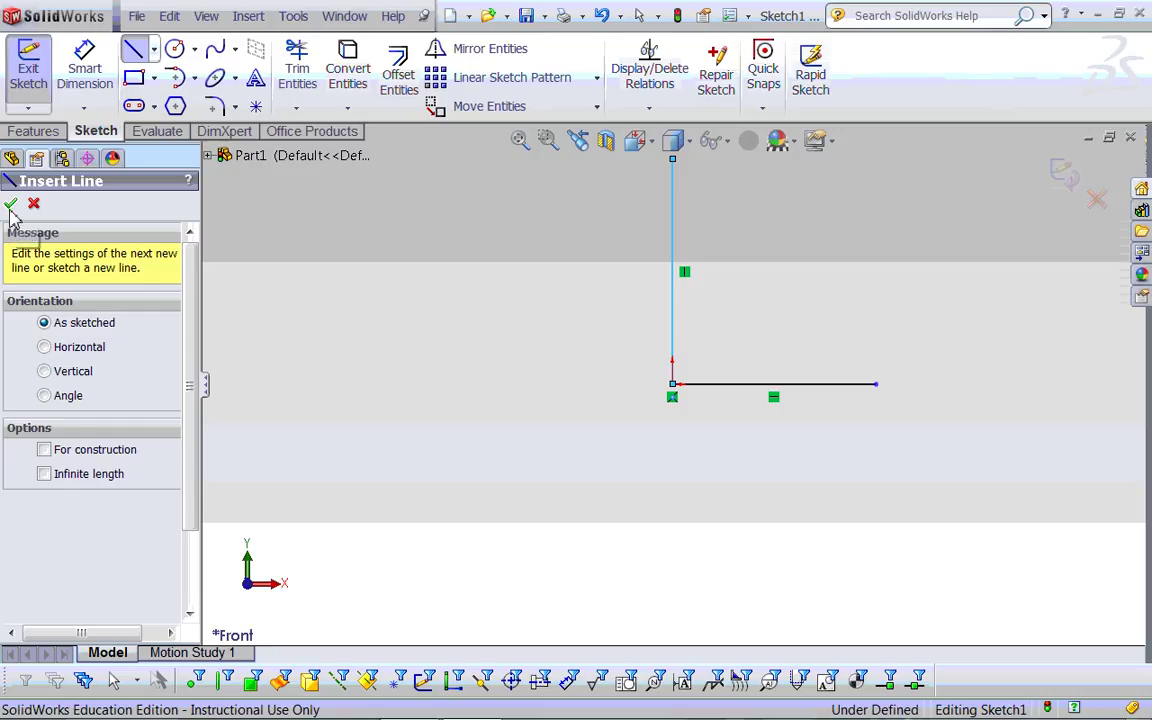
pyautogui.click(11, 205)
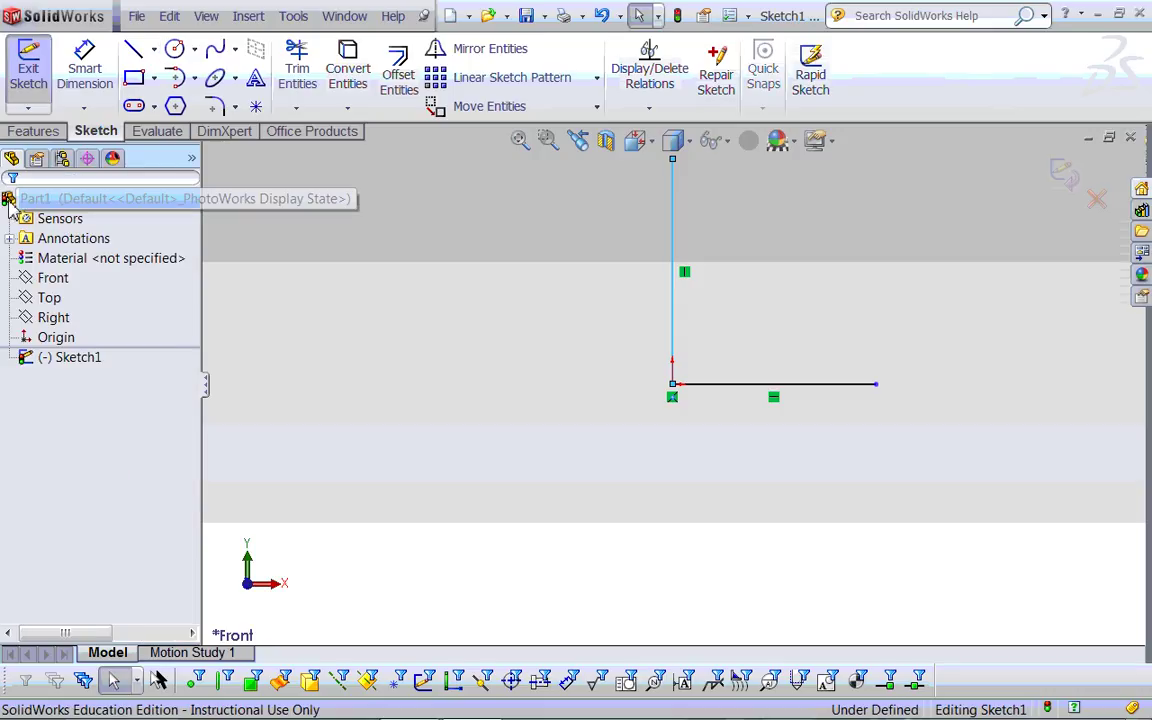
# Step: Dimension the horizontal line at 90 mm and the vertical line at 220 mm, then zoom to fit
pyautogui.click(85, 58)
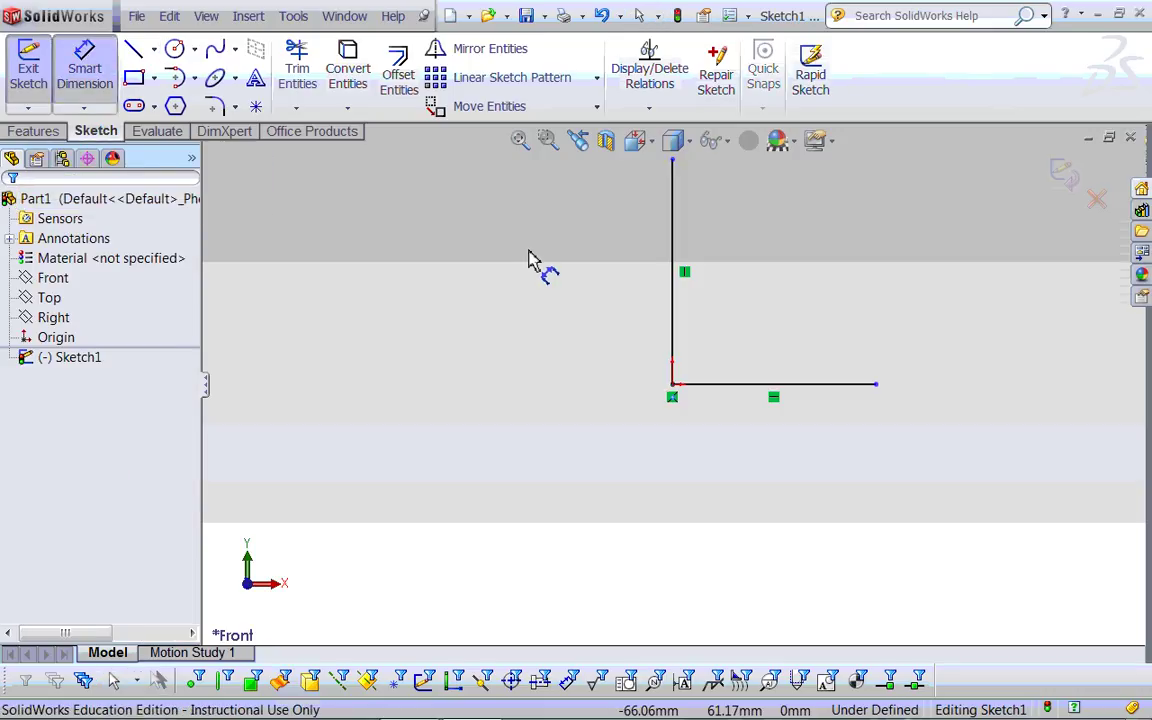
pyautogui.click(780, 384)
pyautogui.click(783, 458)
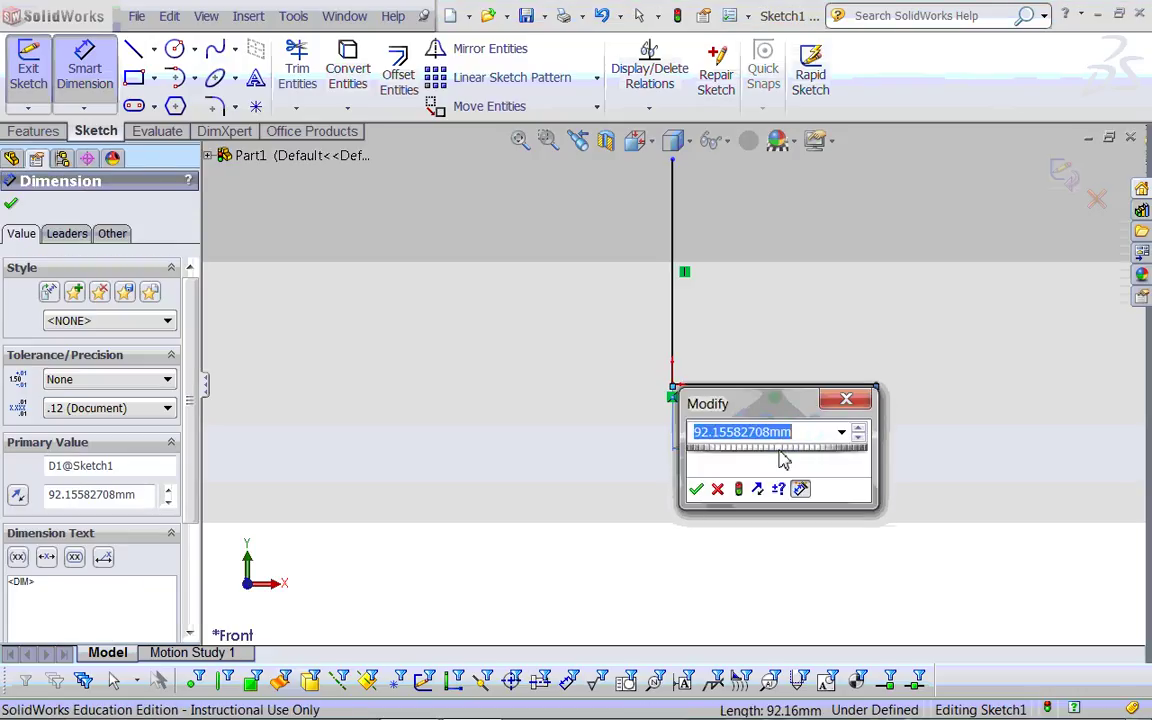
pyautogui.write('90')
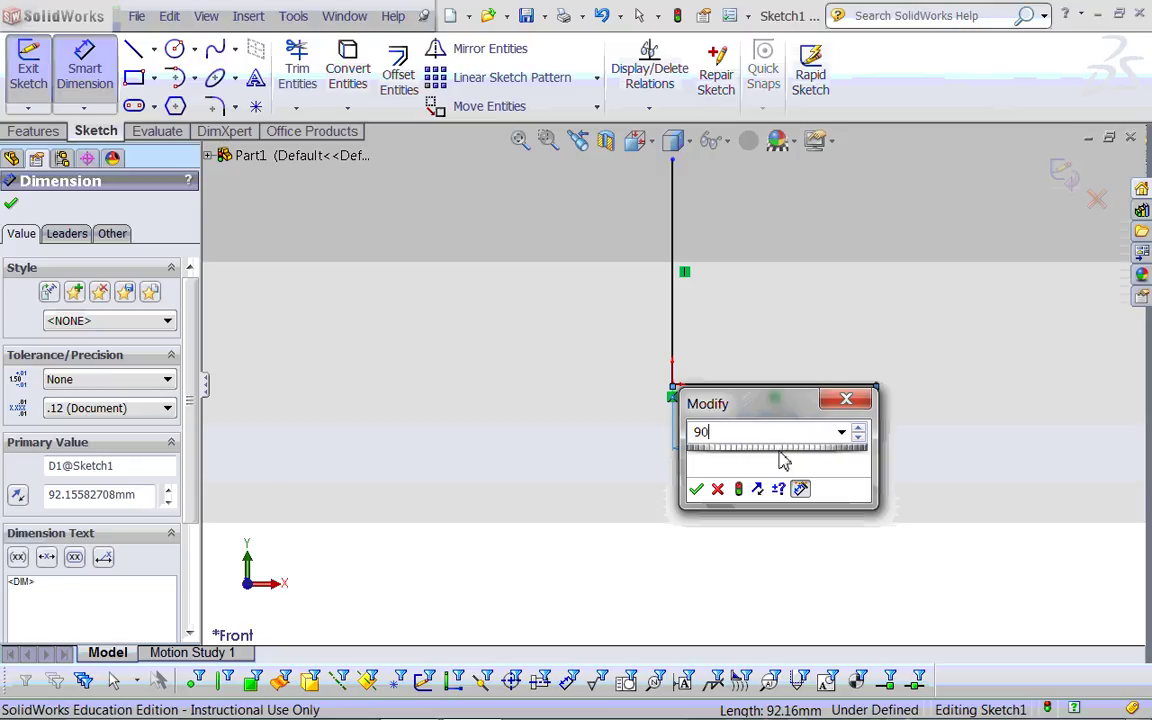
pyautogui.press('Return')
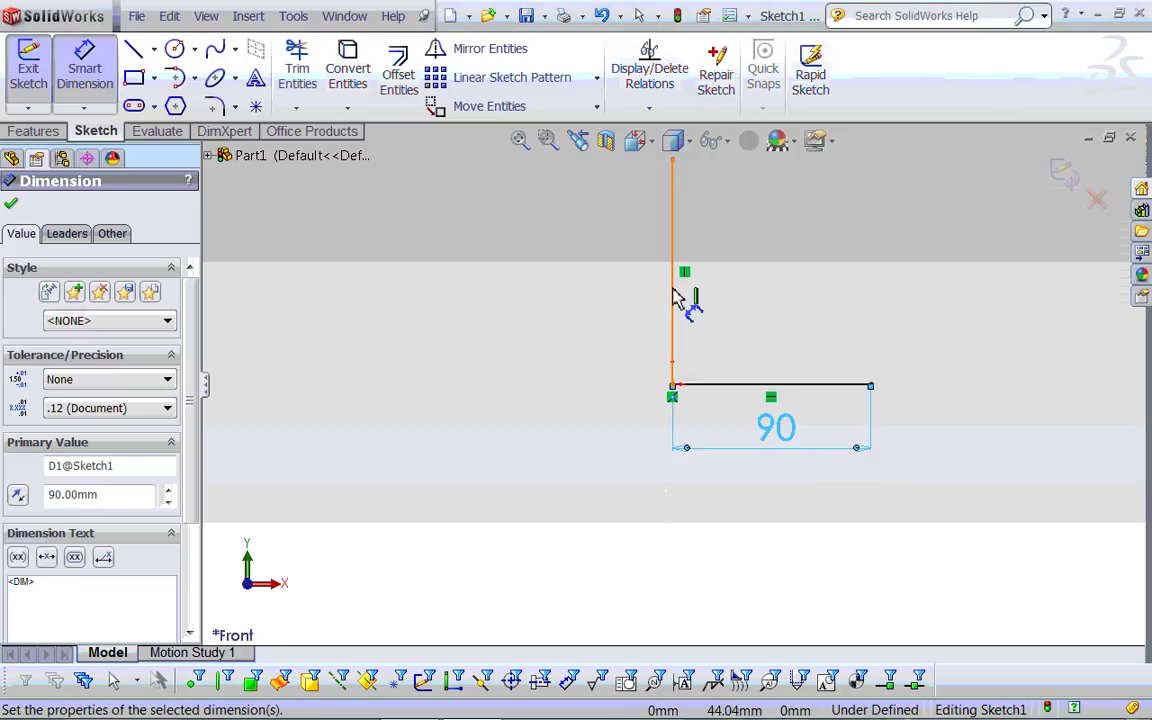
pyautogui.click(676, 298)
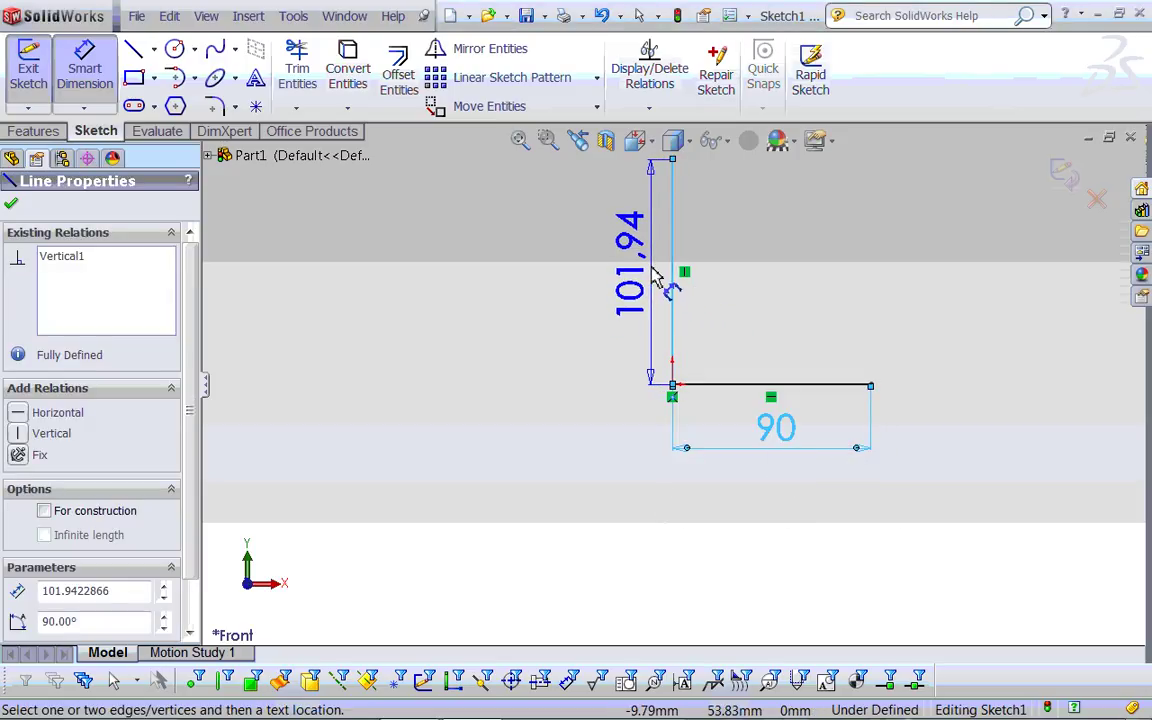
pyautogui.click(650, 262)
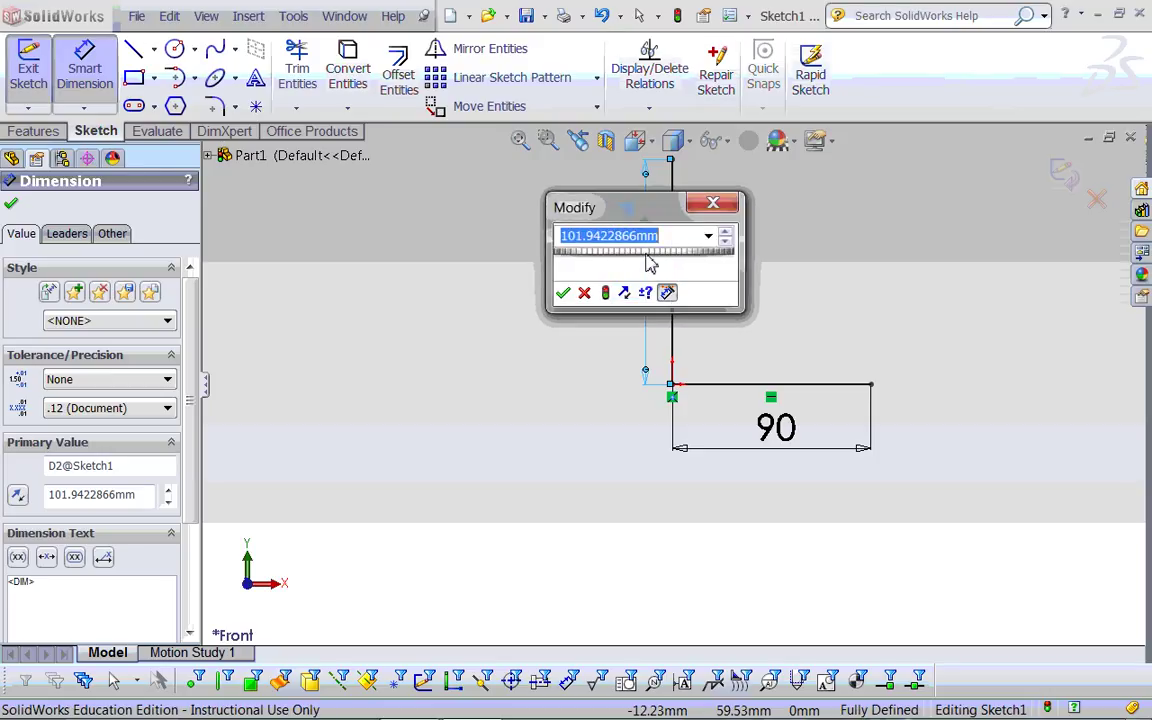
pyautogui.write('220')
pyautogui.press('Return')
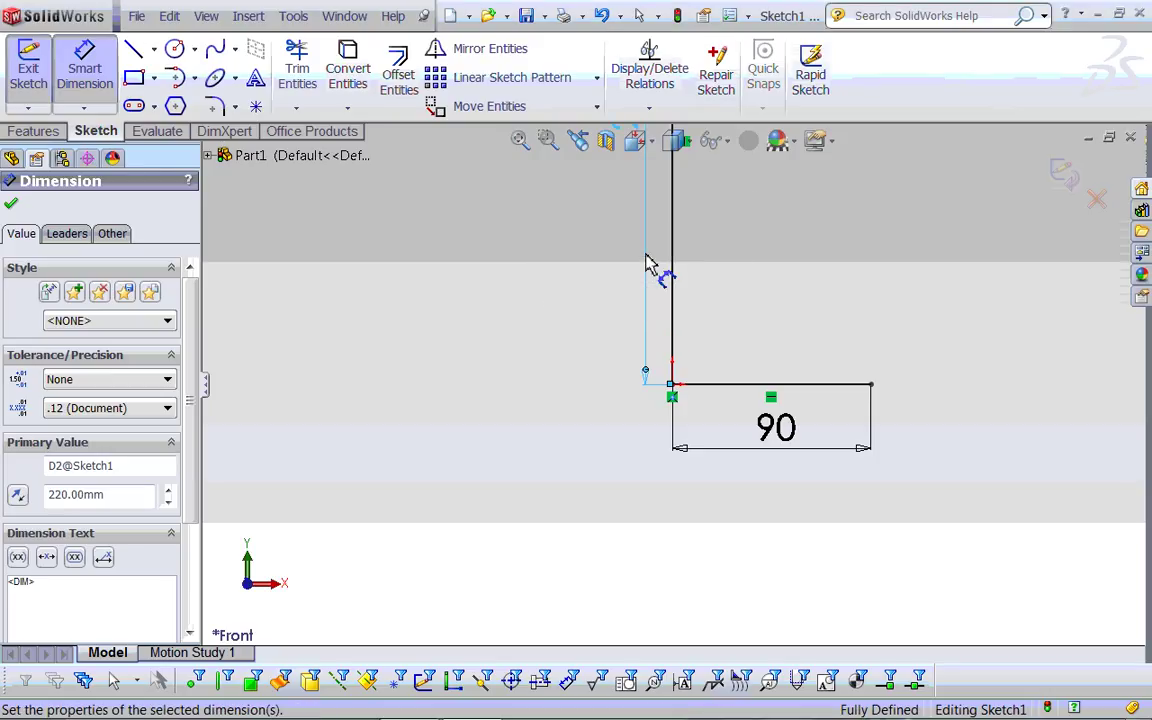
pyautogui.click(519, 144)
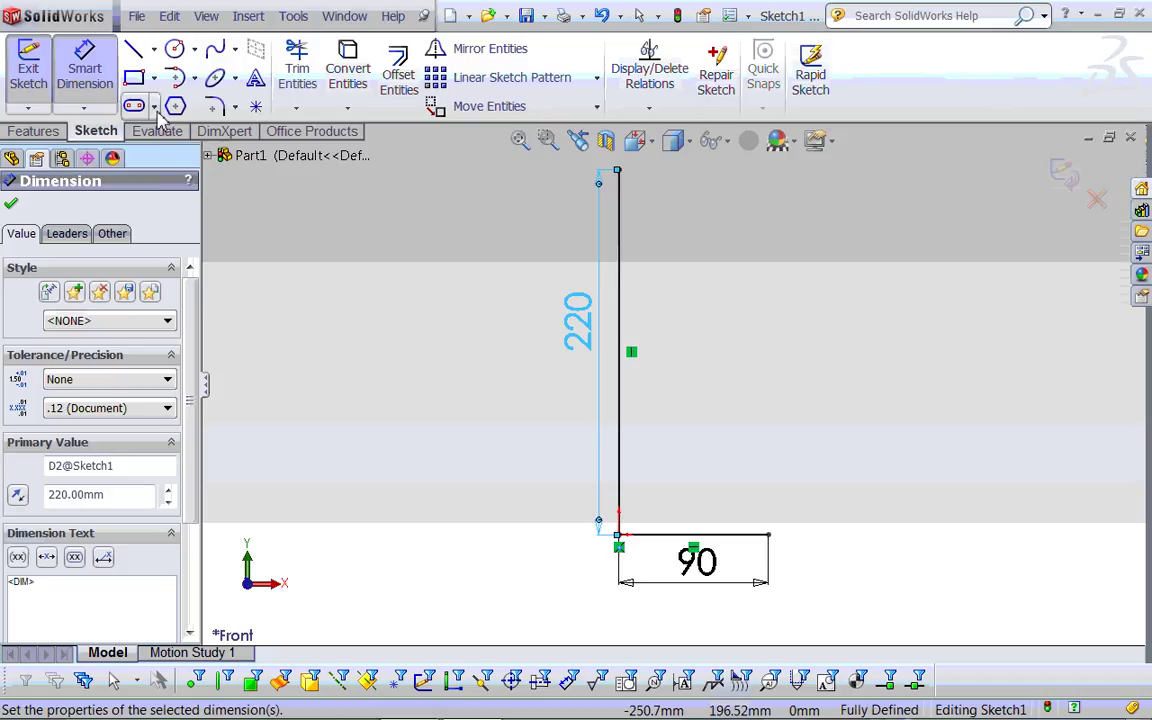
# Step: Draw a short horizontal line rightward from the top end of the 220 mm vertical line
pyautogui.click(137, 58)
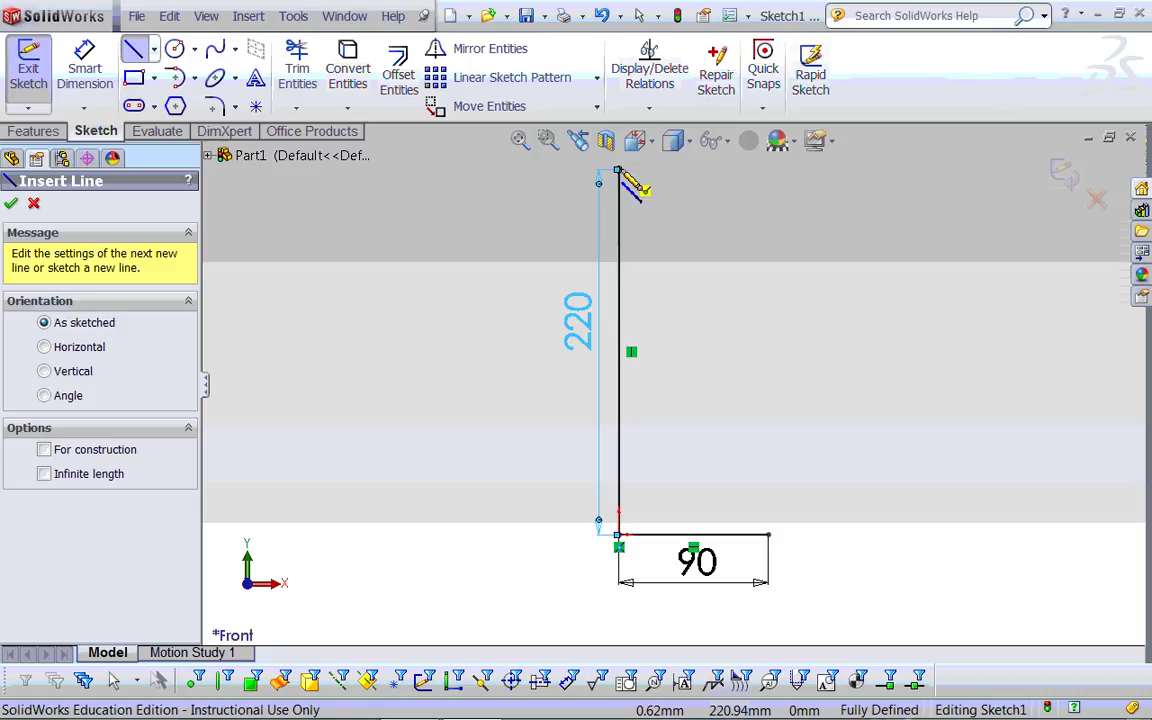
pyautogui.click(620, 172)
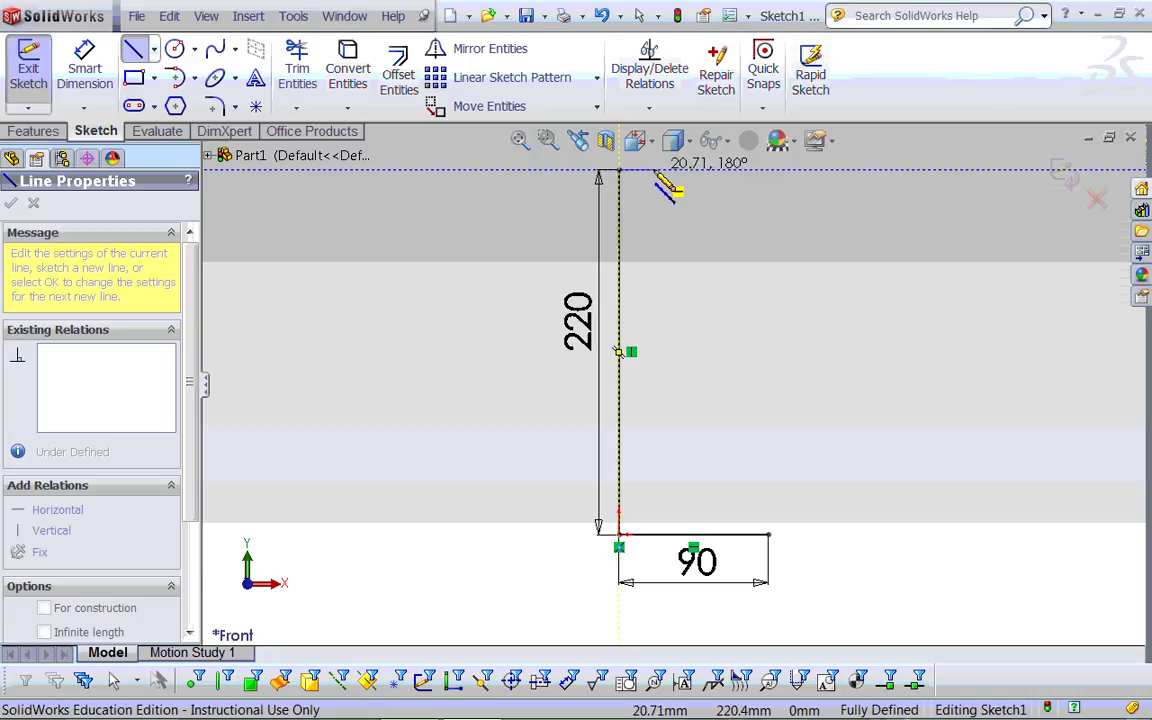
pyautogui.click(655, 173)
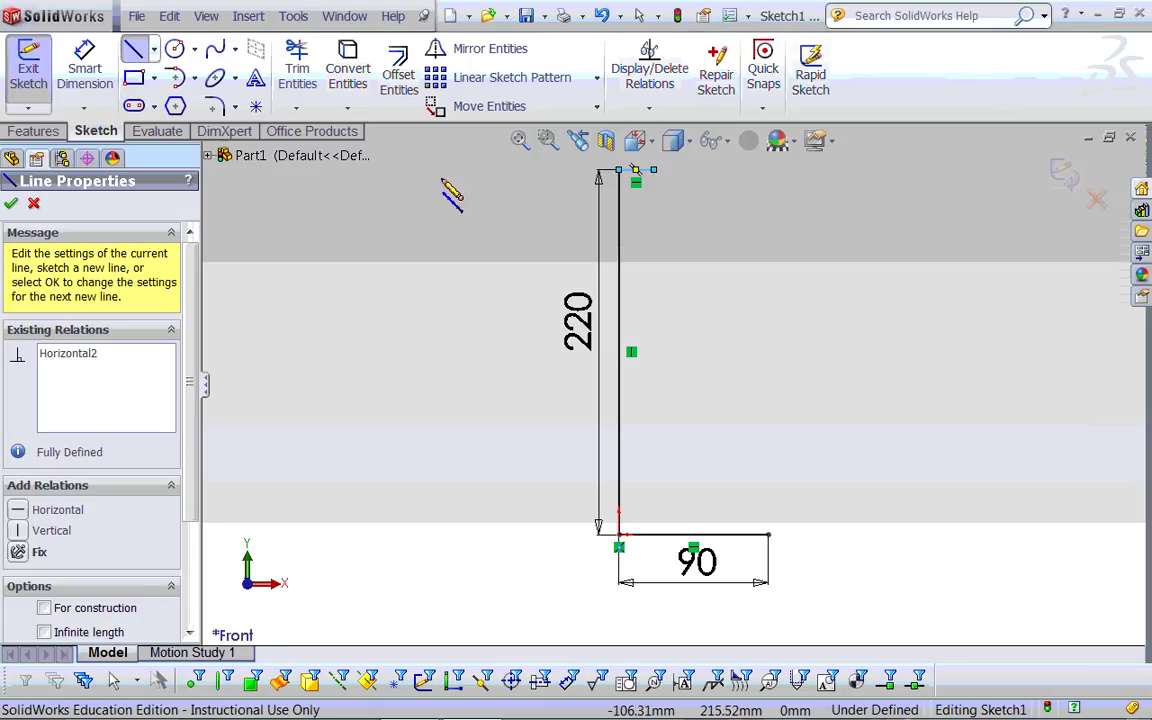
pyautogui.click(196, 80)
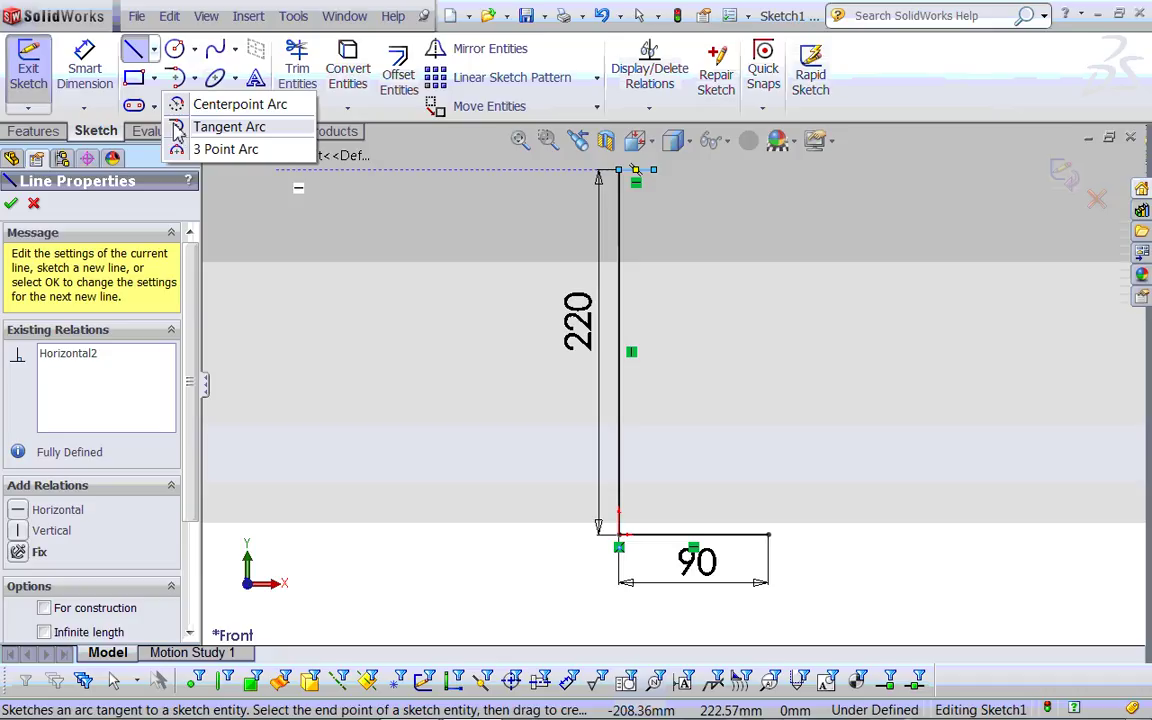
# Step: Add a small half-circle tangent arc at the end of the short top line
pyautogui.click(228, 127)
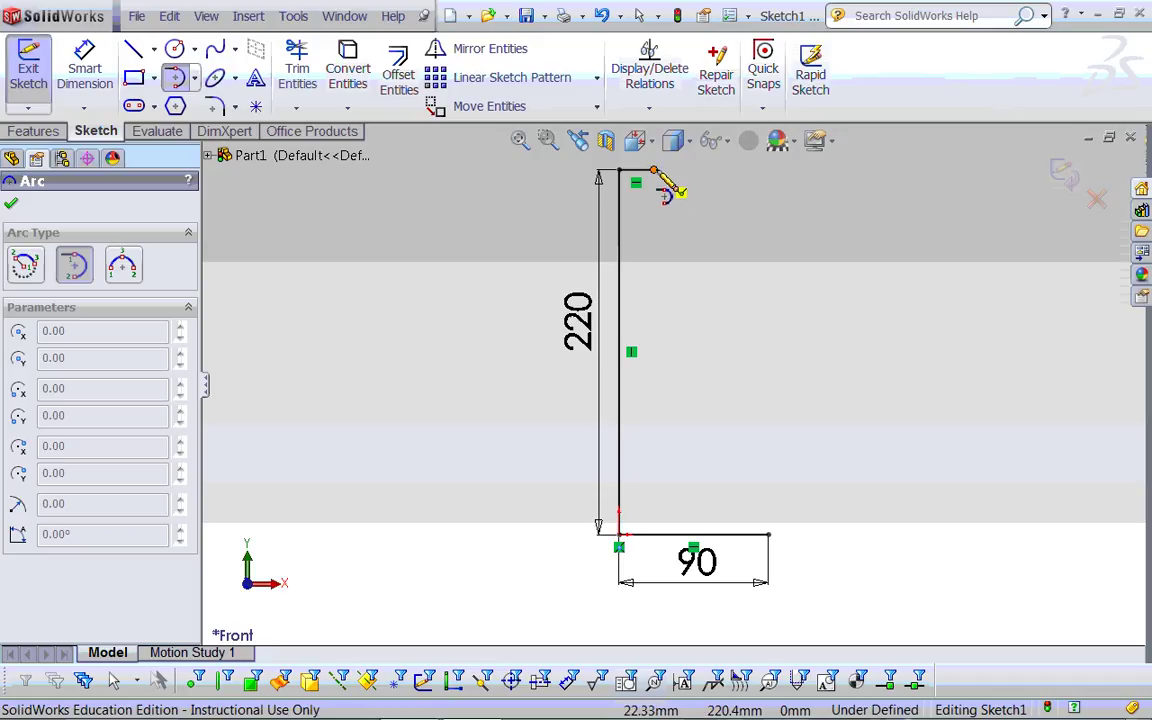
pyautogui.click(619, 170)
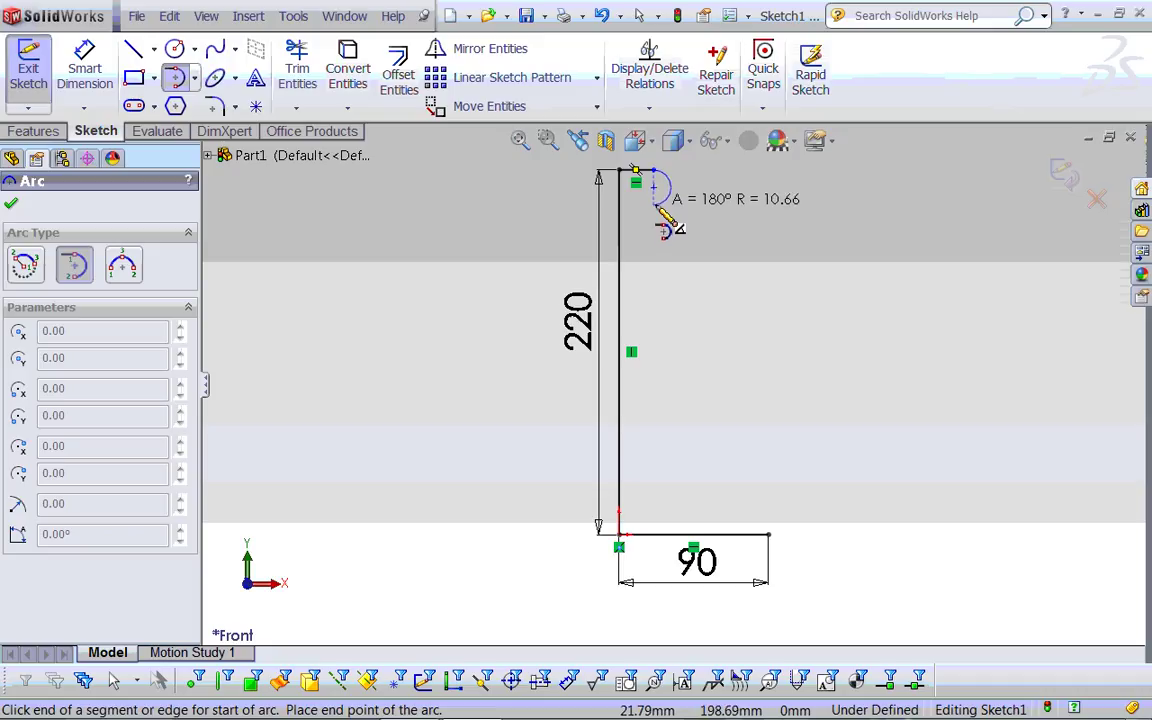
pyautogui.click(656, 206)
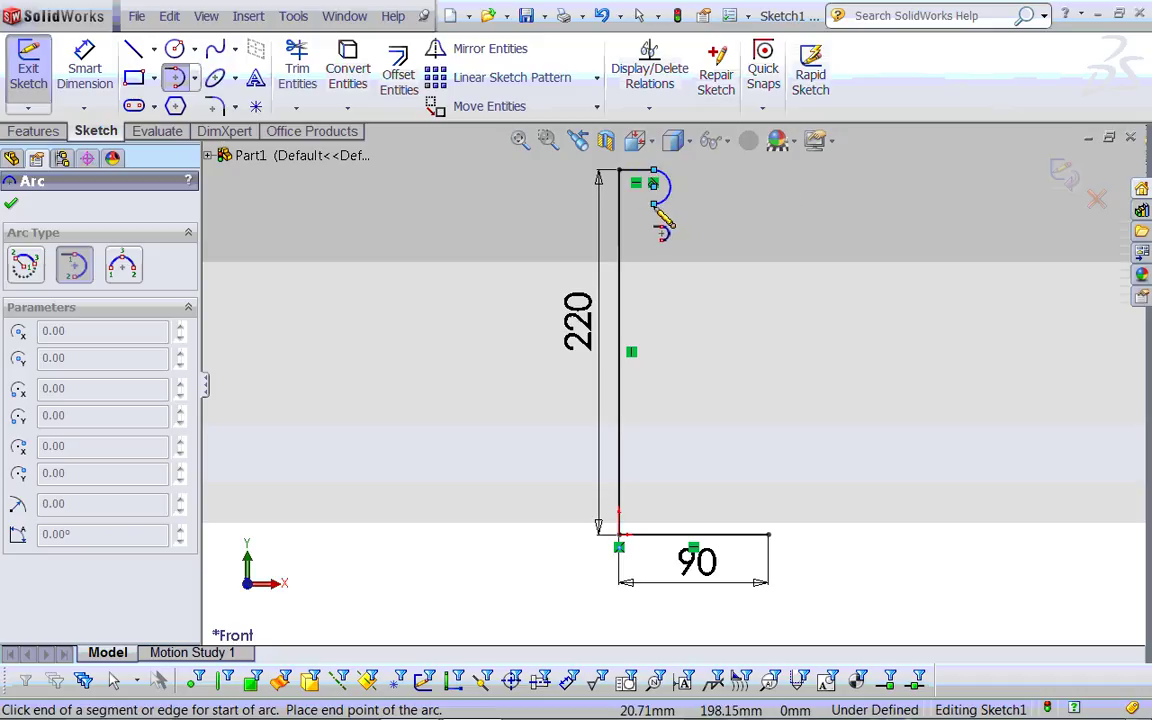
pyautogui.click(654, 204)
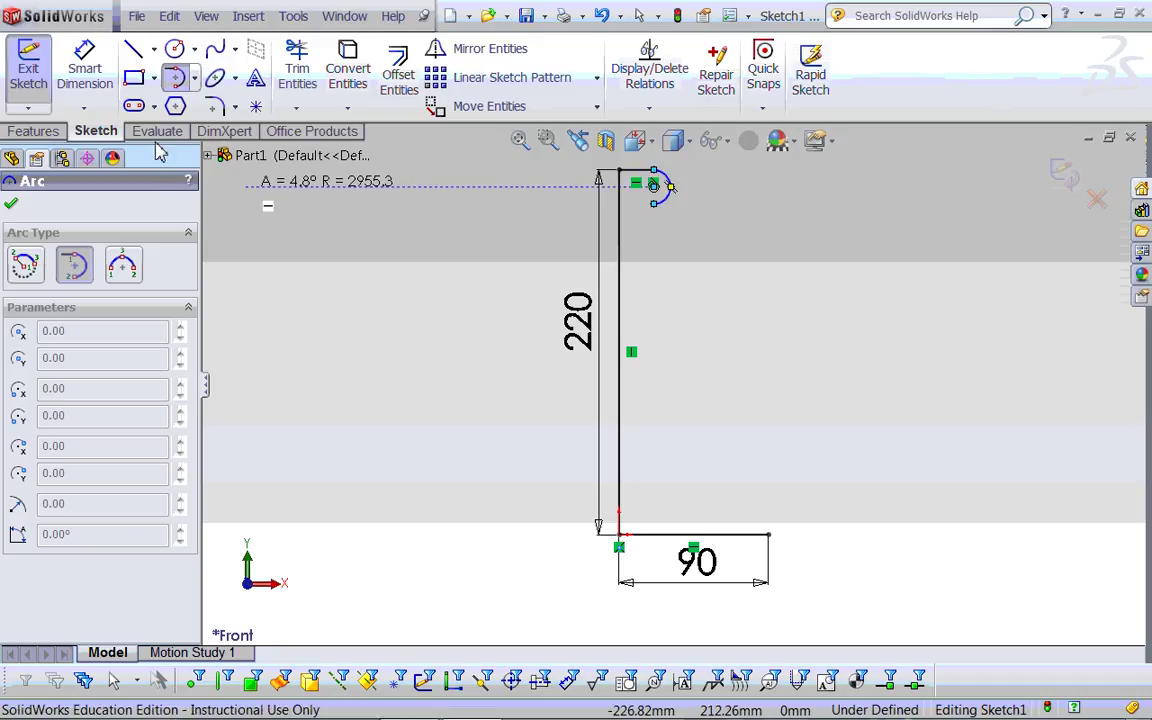
# Step: Draw a short vertical line downward from the arc's lower end
pyautogui.click(133, 49)
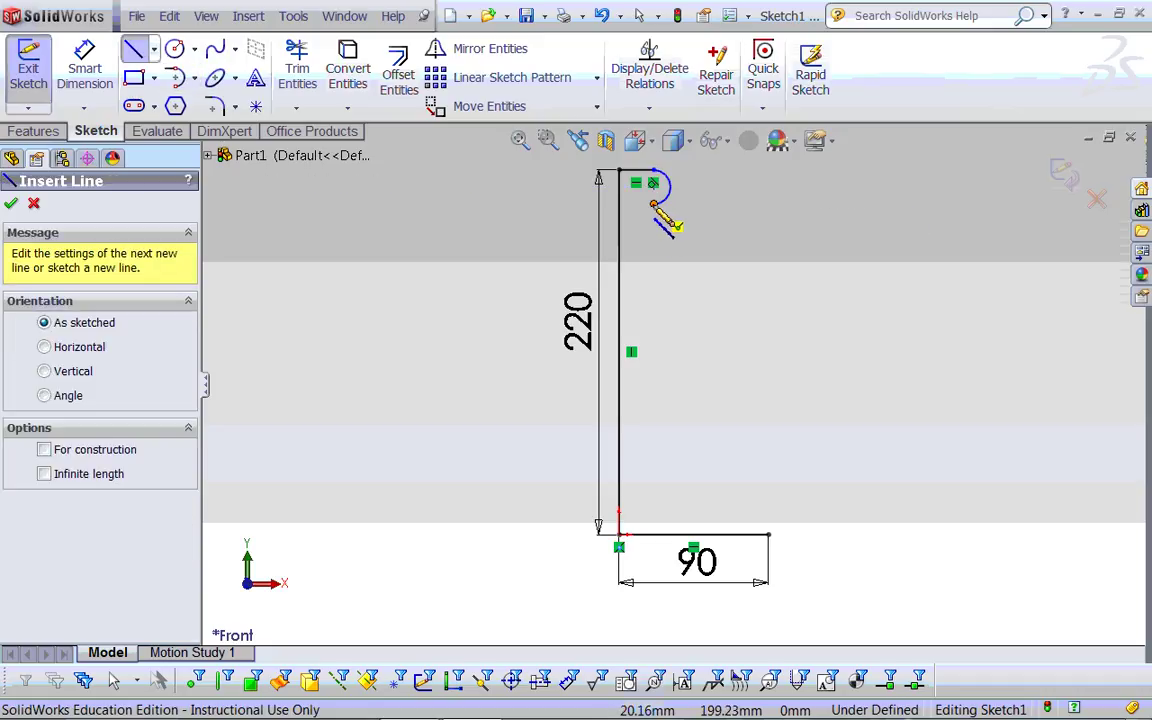
pyautogui.click(655, 207)
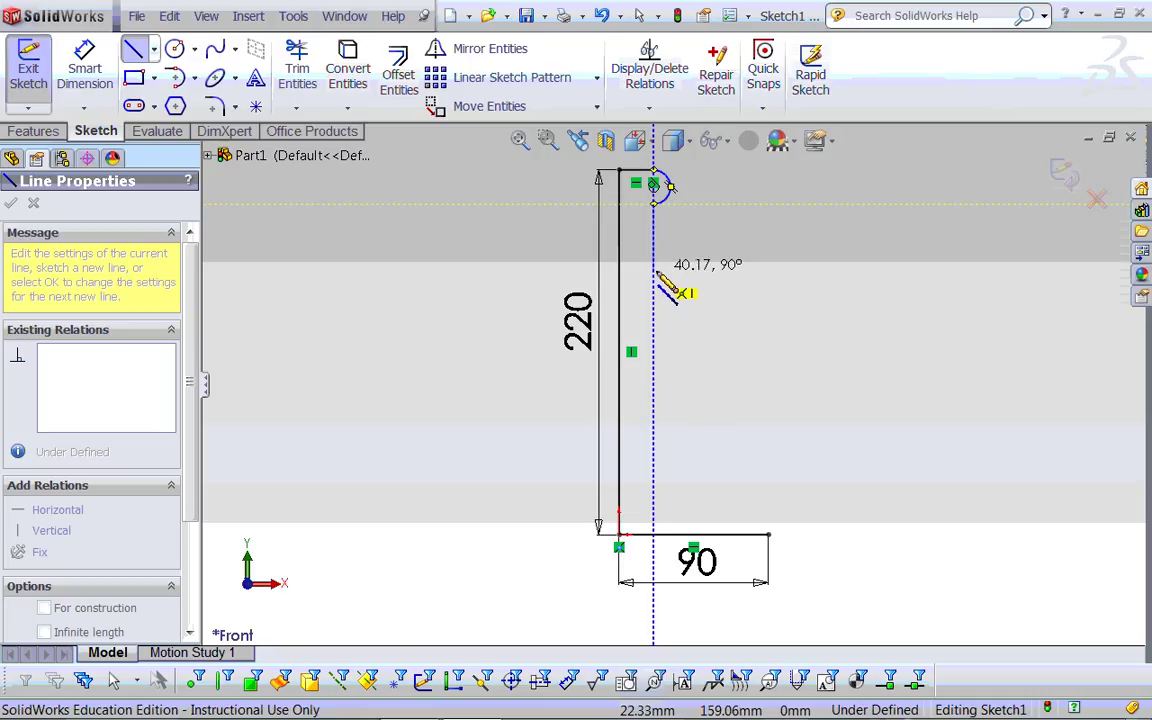
pyautogui.click(655, 271)
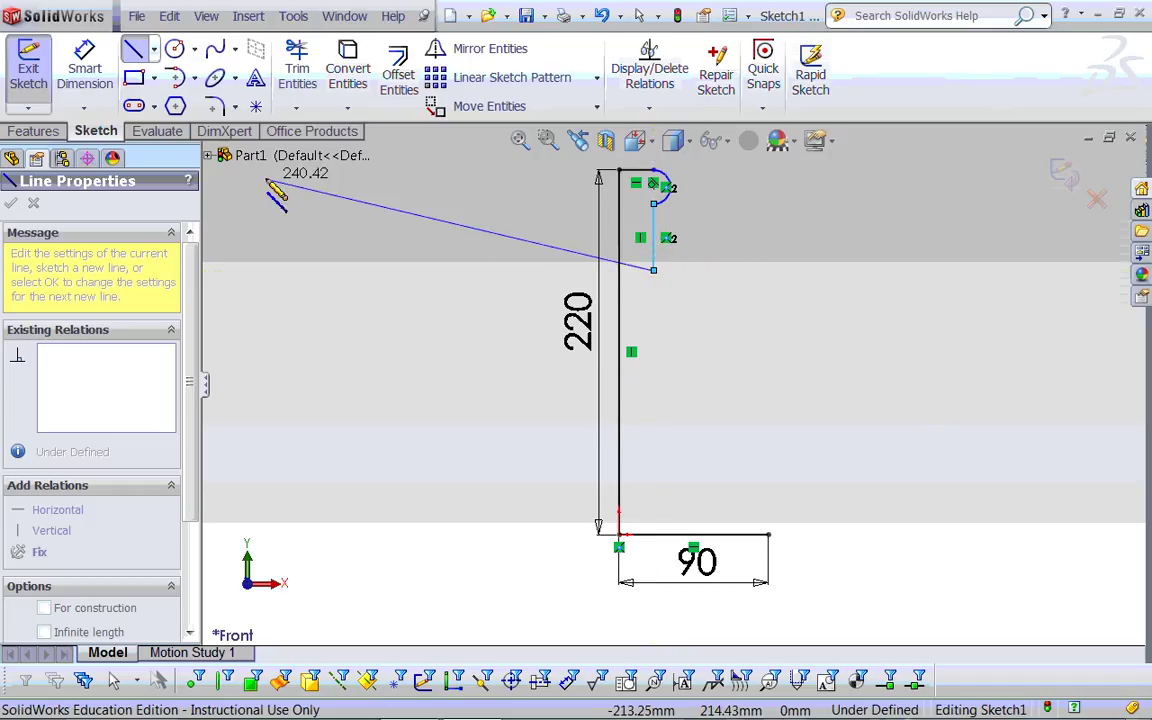
pyautogui.click(196, 80)
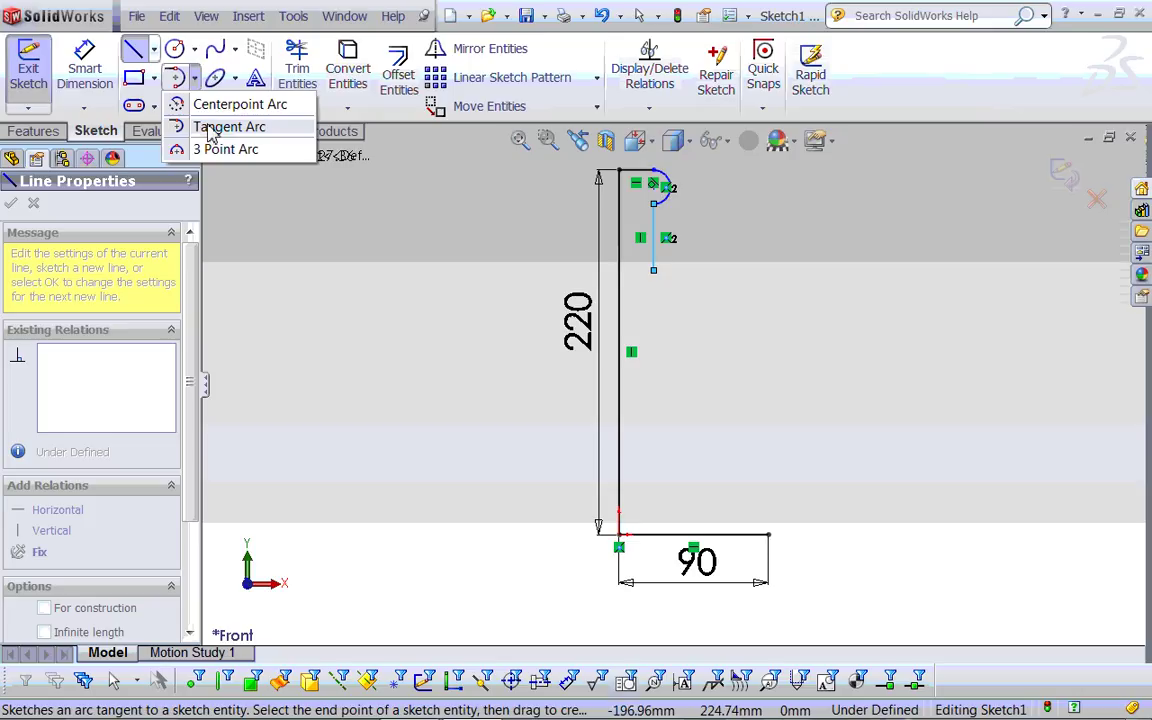
# Step: Abandon a started tangent arc and switch the arc type to 3 Point Arc
pyautogui.click(210, 128)
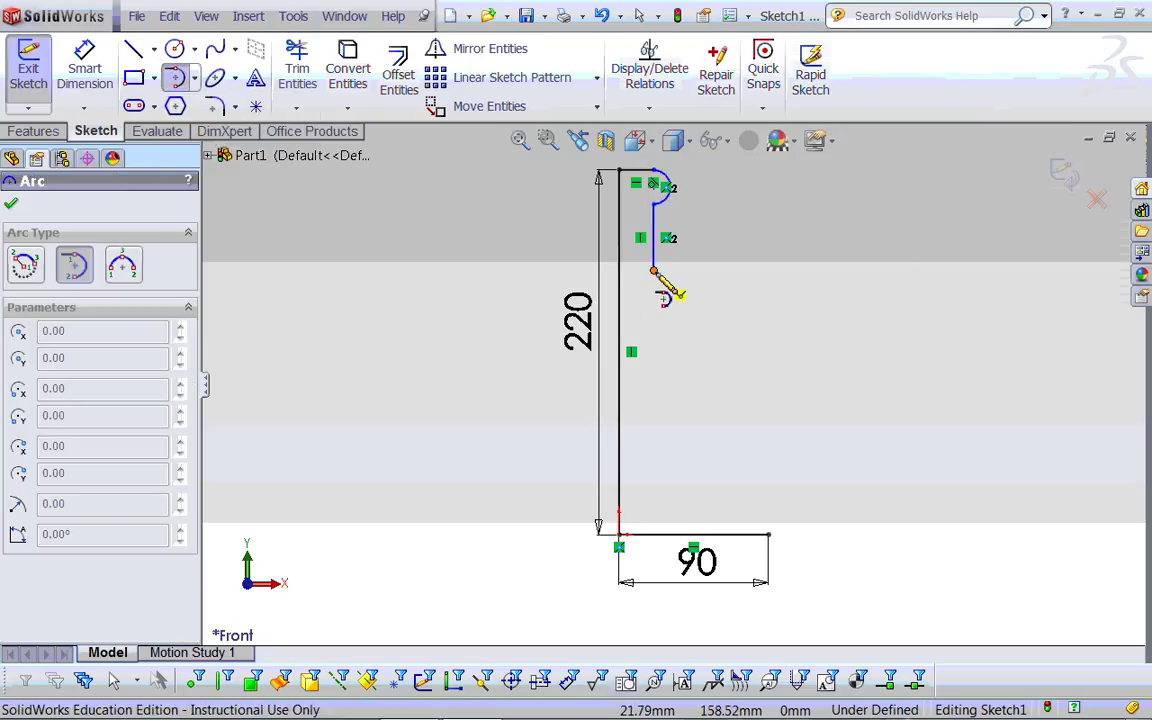
pyautogui.click(654, 271)
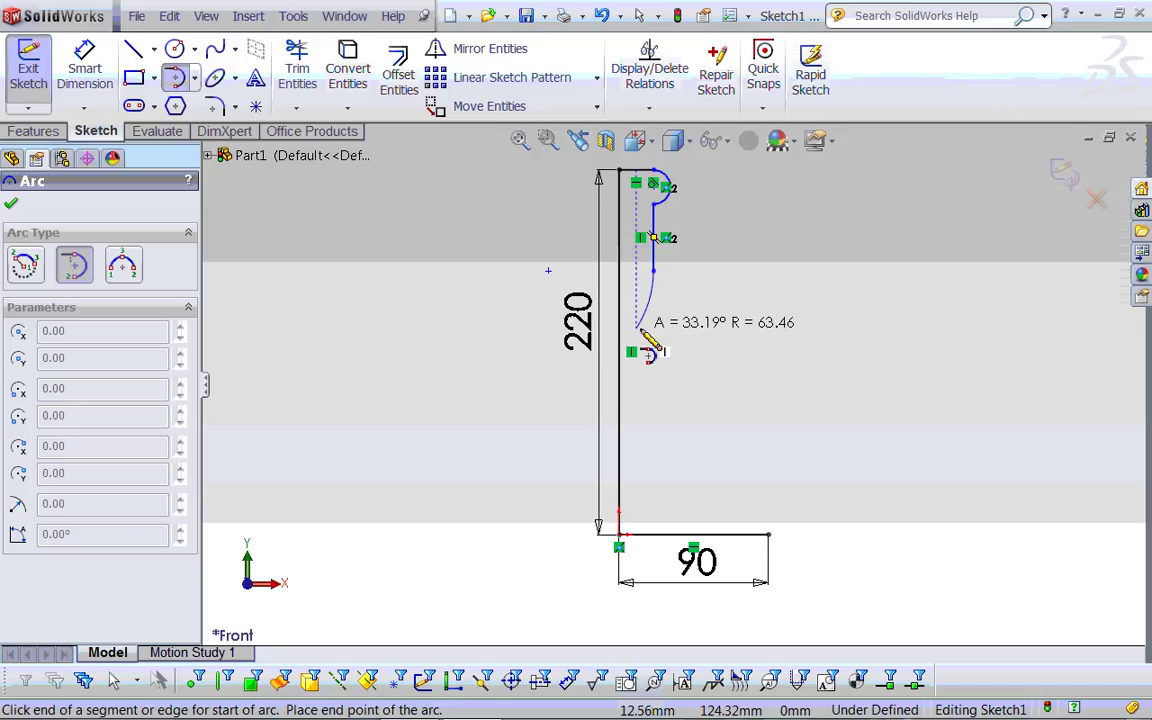
pyautogui.click(196, 80)
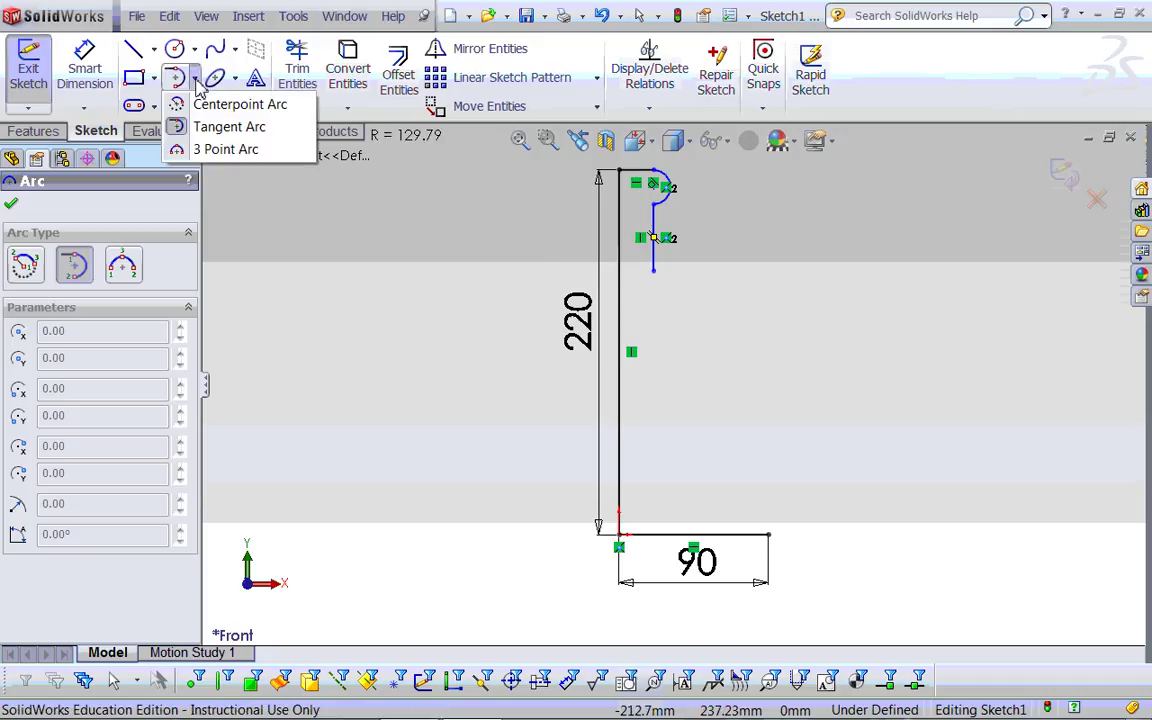
pyautogui.click(190, 149)
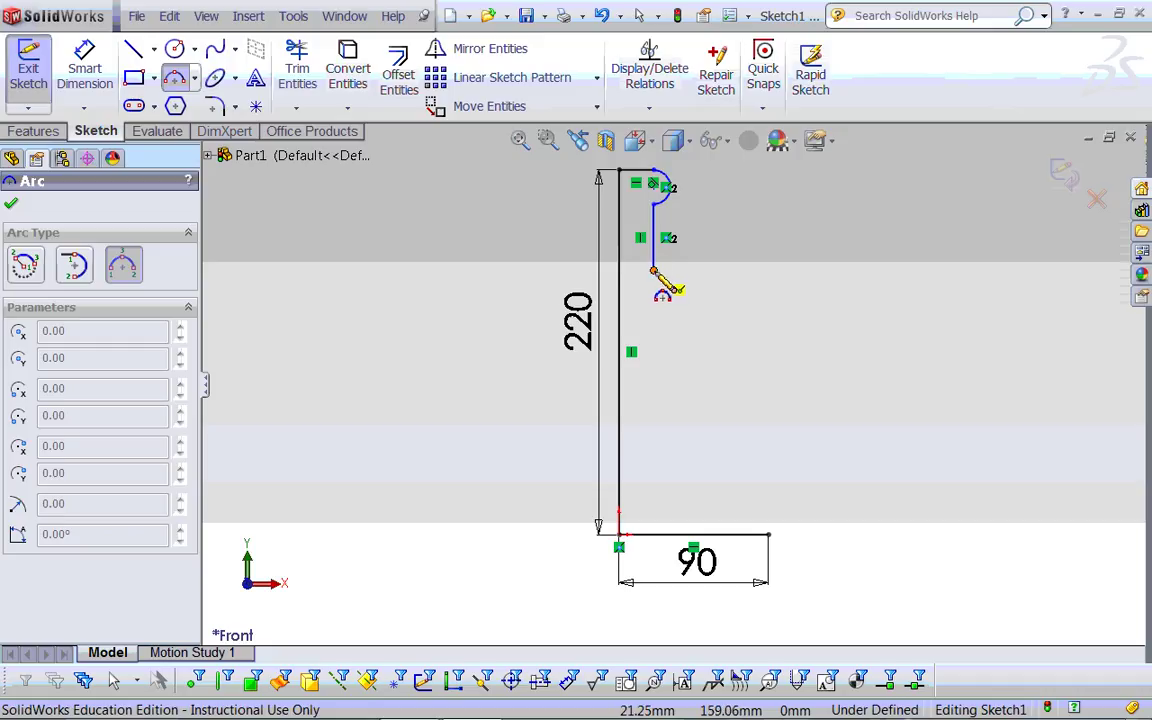
# Step: Draw a three-point half-circle arc, about 20 mm radius, bulging right below the short line
pyautogui.click(654, 271)
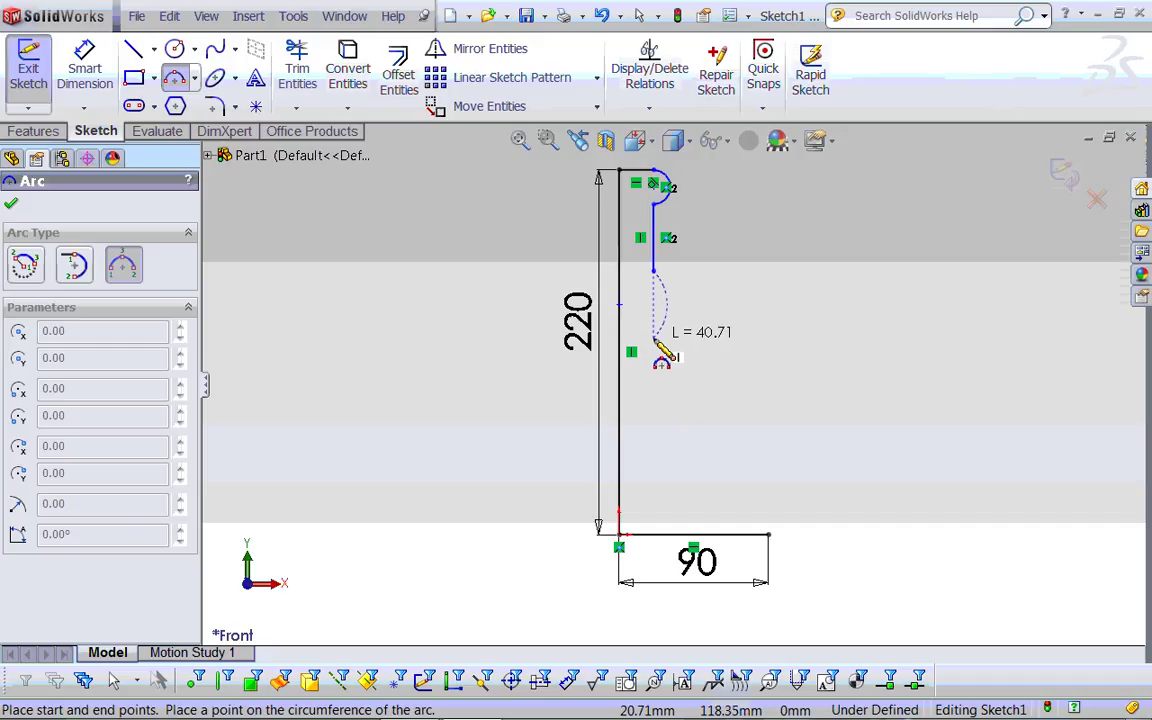
pyautogui.click(654, 338)
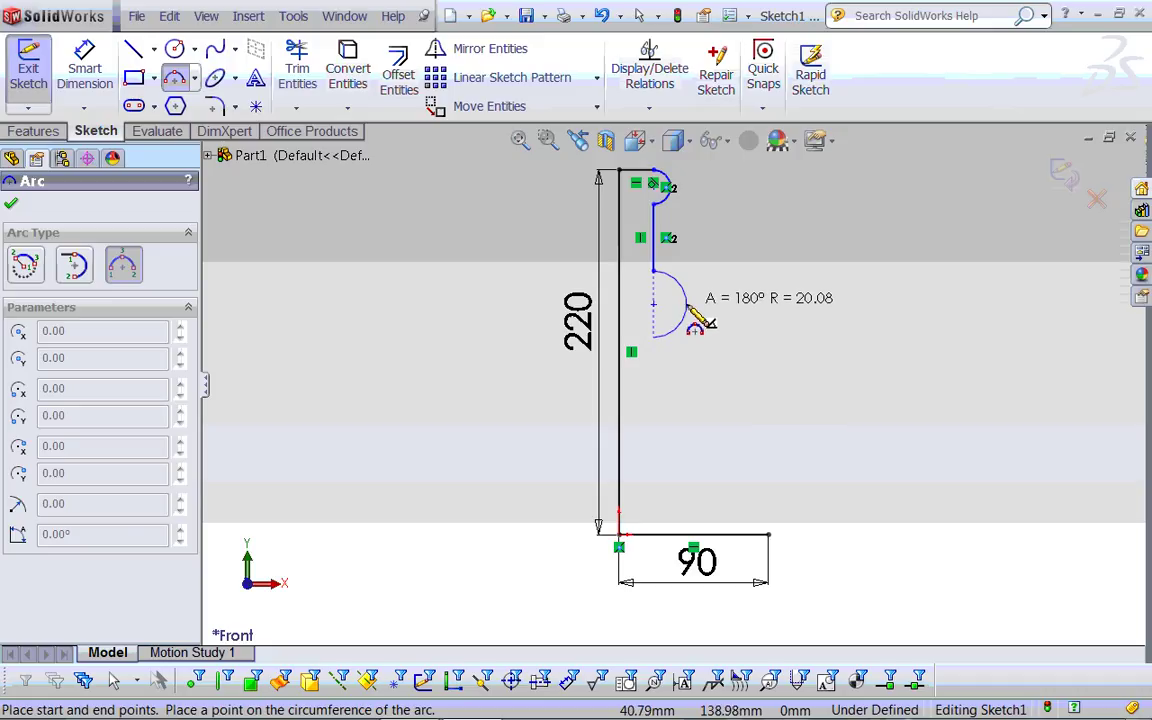
pyautogui.click(688, 306)
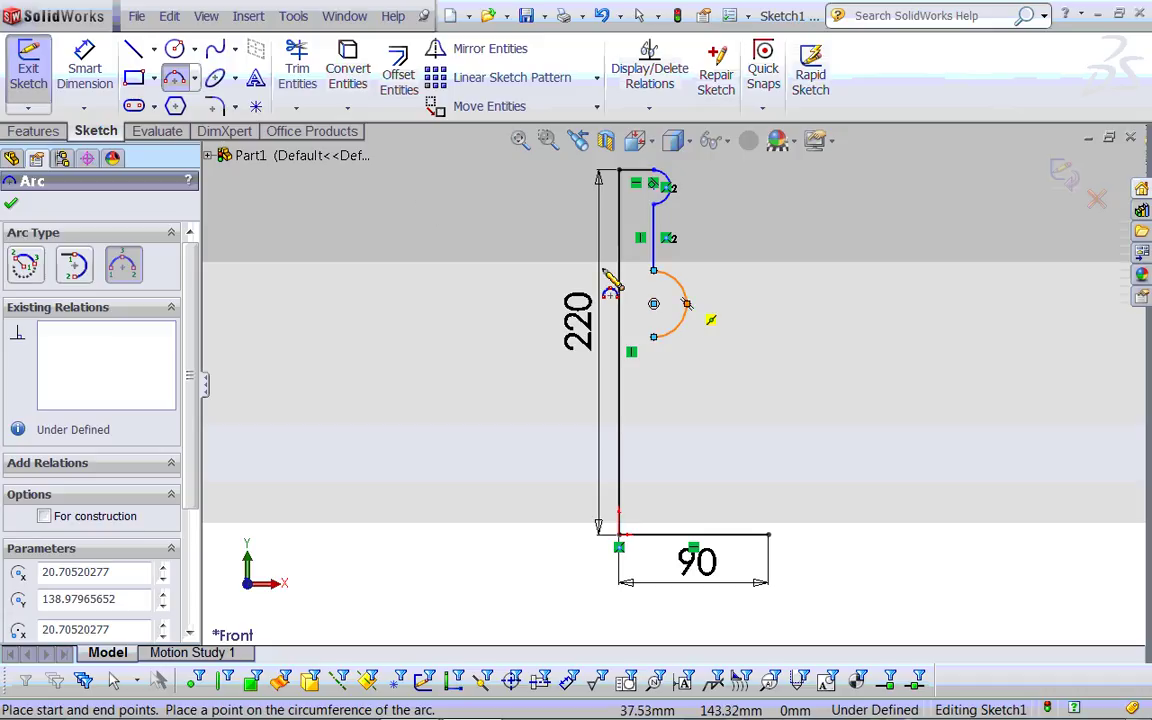
# Step: Draw a short vertical line down from the half circle's lower end
pyautogui.click(134, 52)
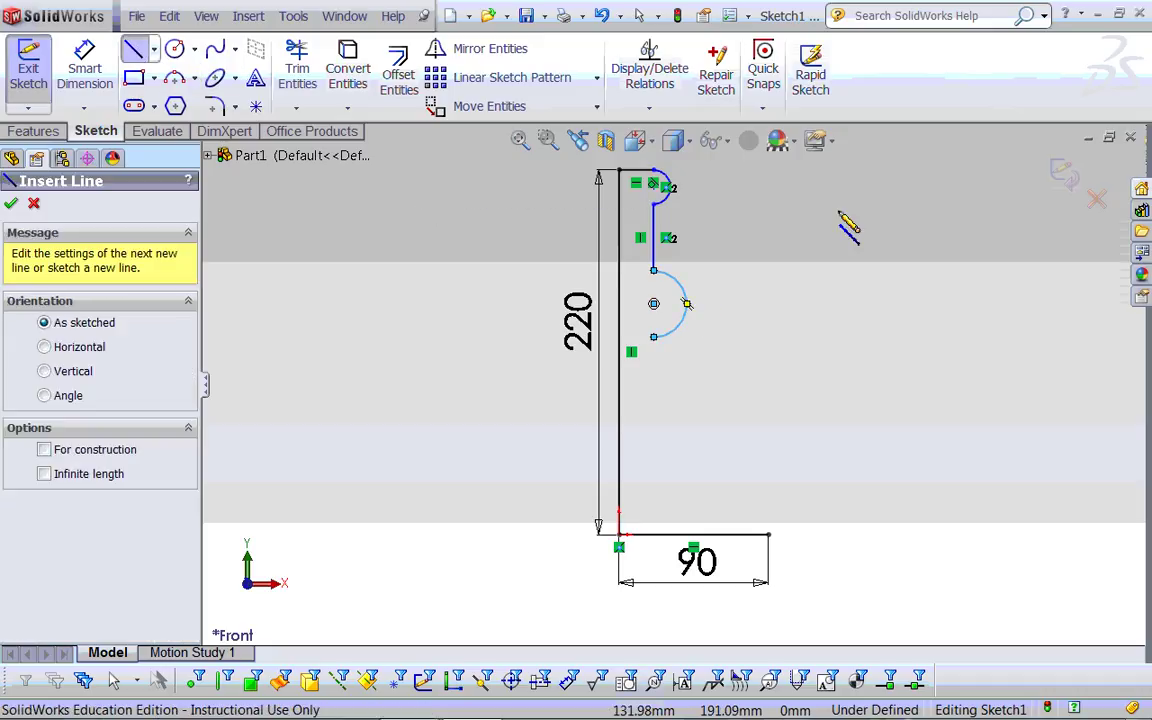
pyautogui.click(653, 338)
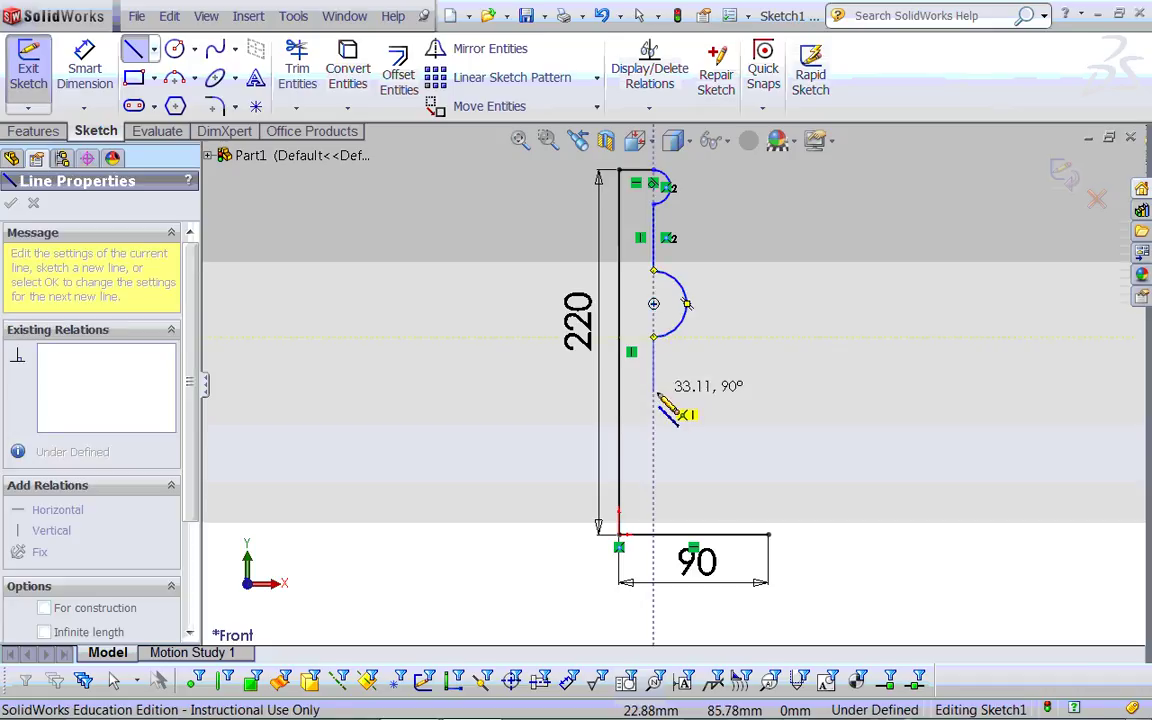
pyautogui.click(654, 394)
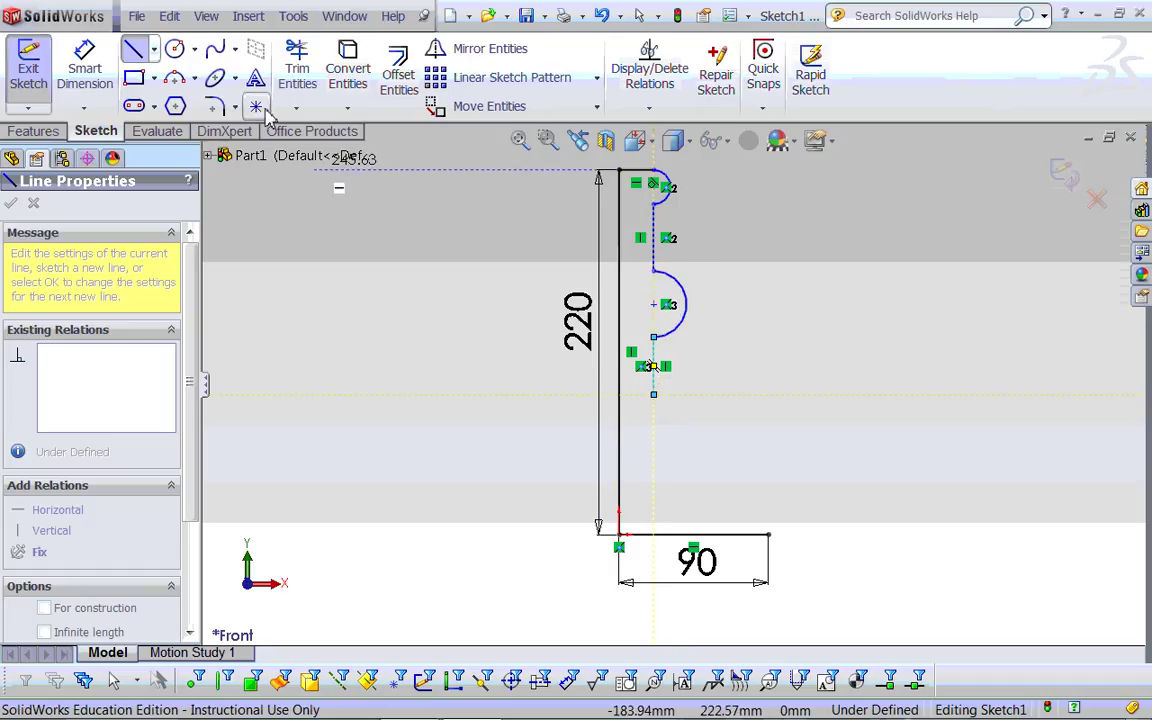
# Step: Add a tangent arc curving down-right toward the base, then stop drawing
pyautogui.click(194, 79)
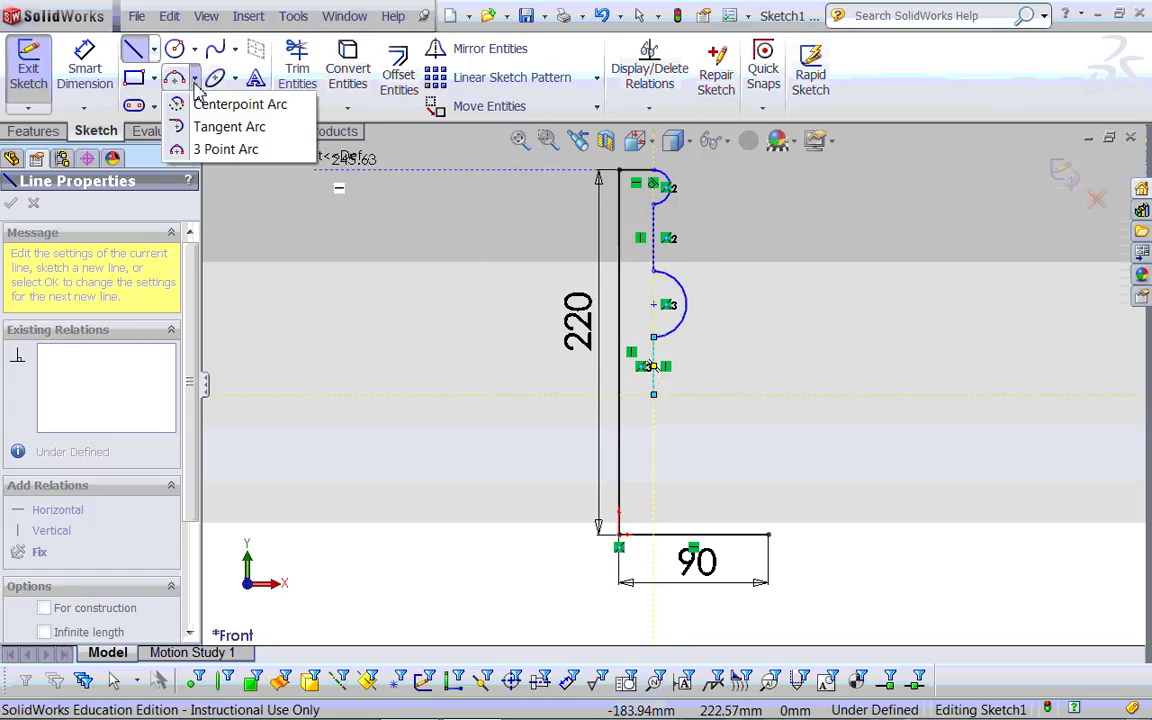
pyautogui.click(222, 127)
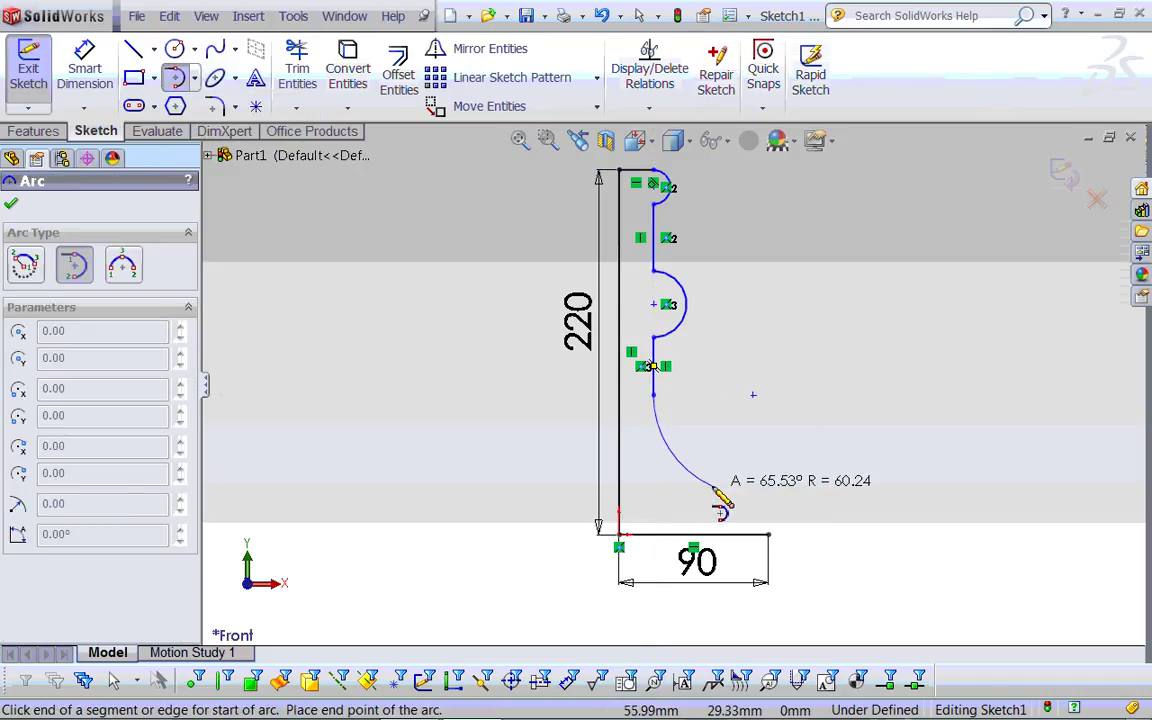
pyautogui.click(715, 488)
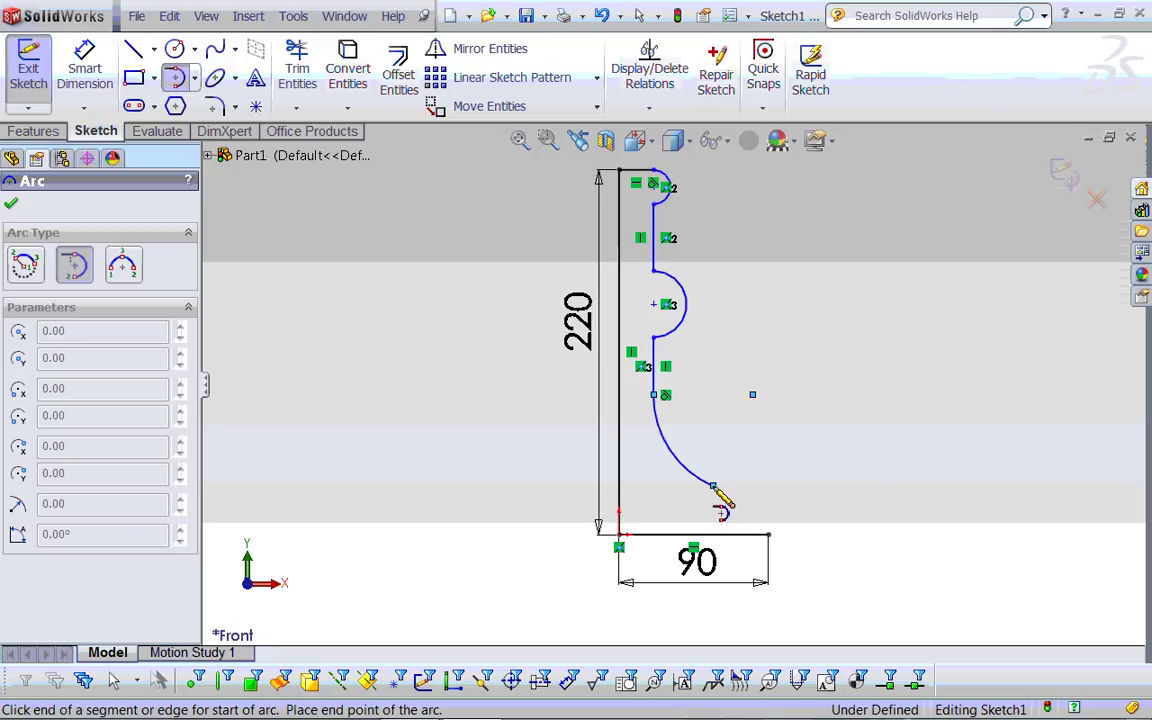
pyautogui.click(713, 486)
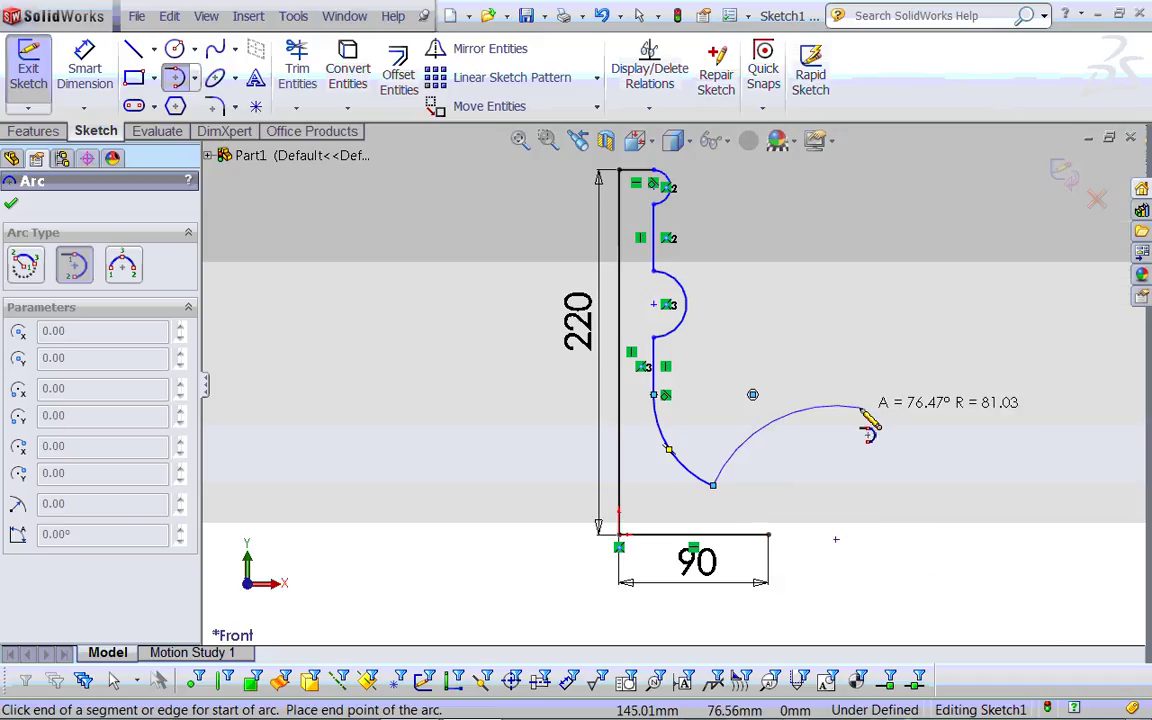
pyautogui.press('Escape')
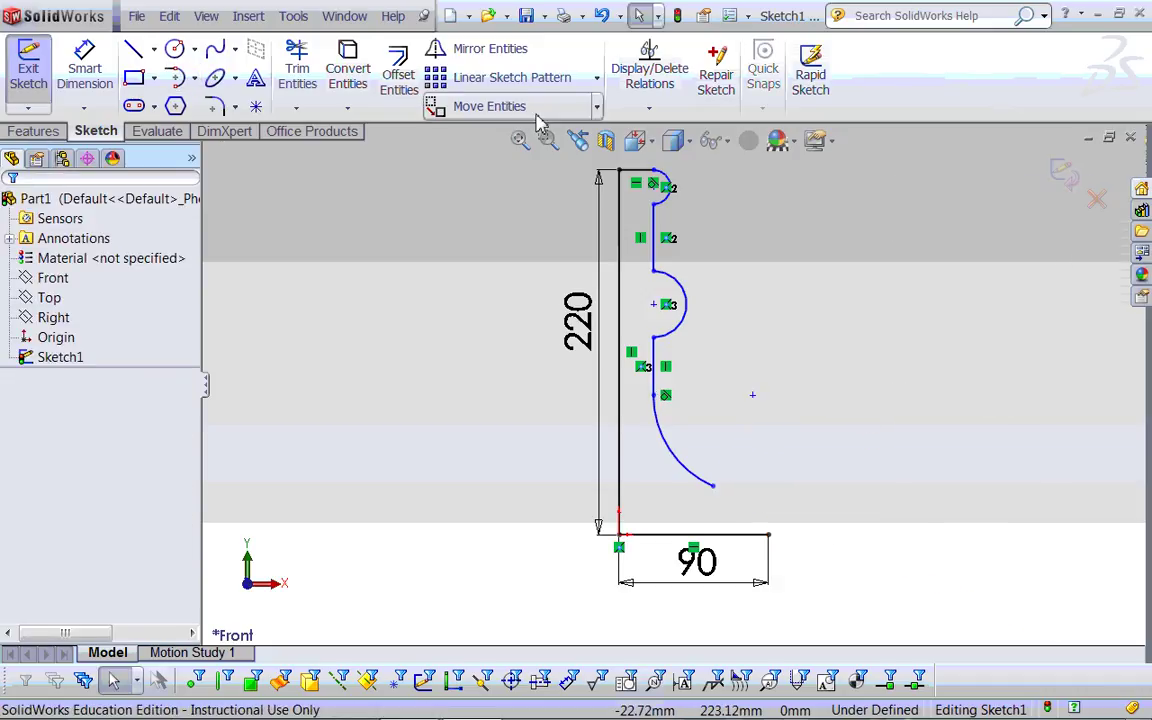
# Step: Dimension the top arc at R10 and the short line's offset from the left edge at 20 mm
pyautogui.click(93, 72)
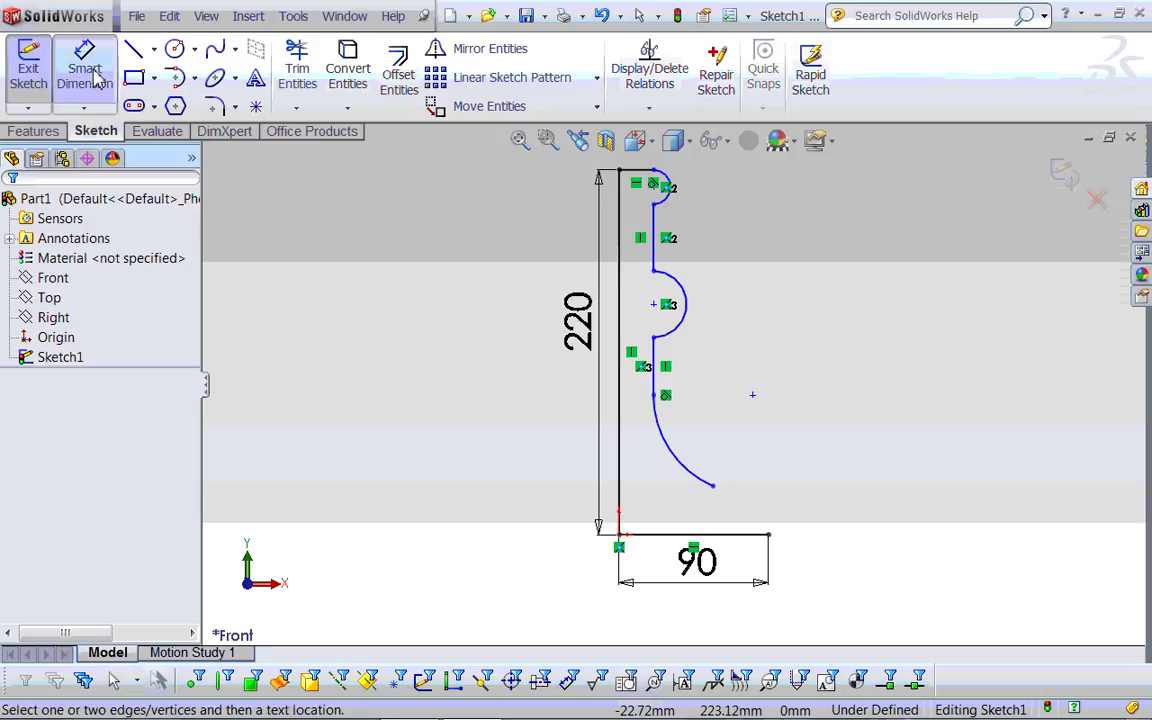
pyautogui.click(662, 208)
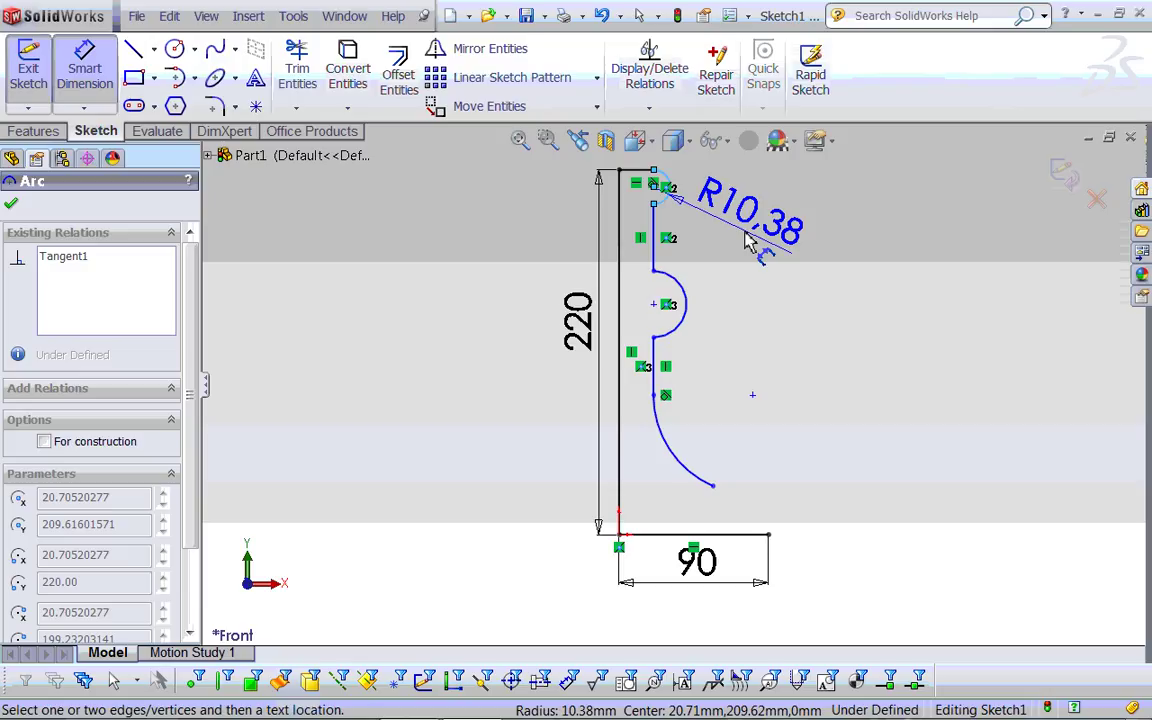
pyautogui.click(747, 241)
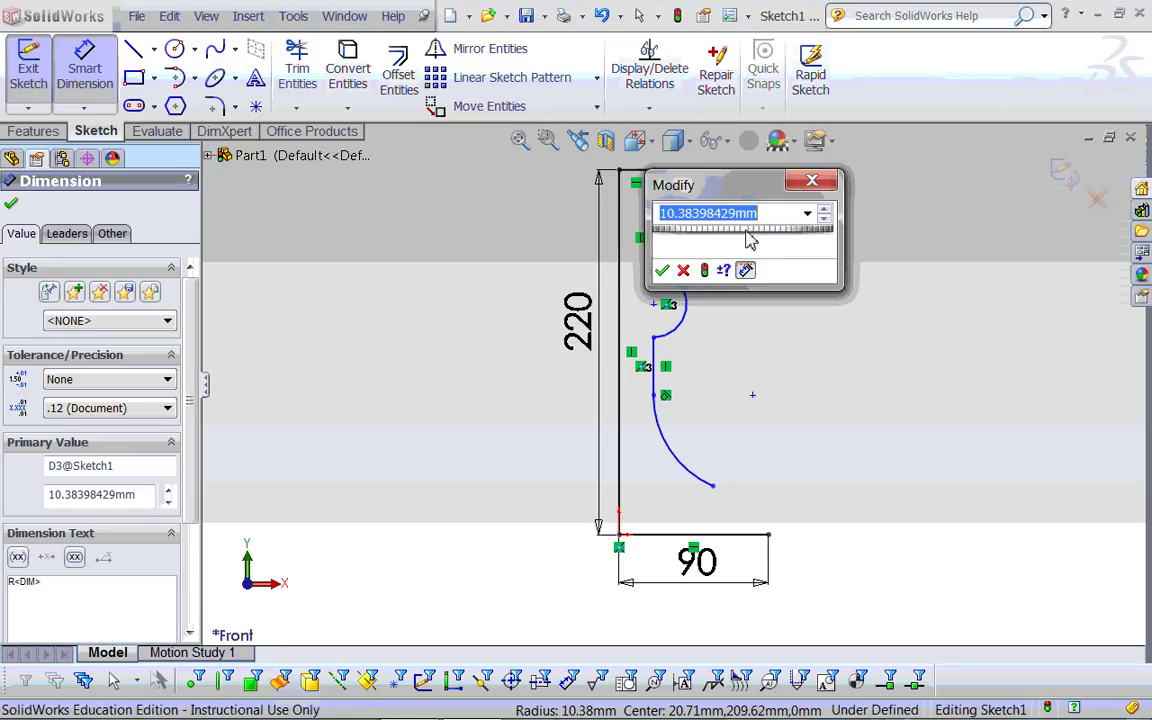
pyautogui.write('10')
pyautogui.press('Return')
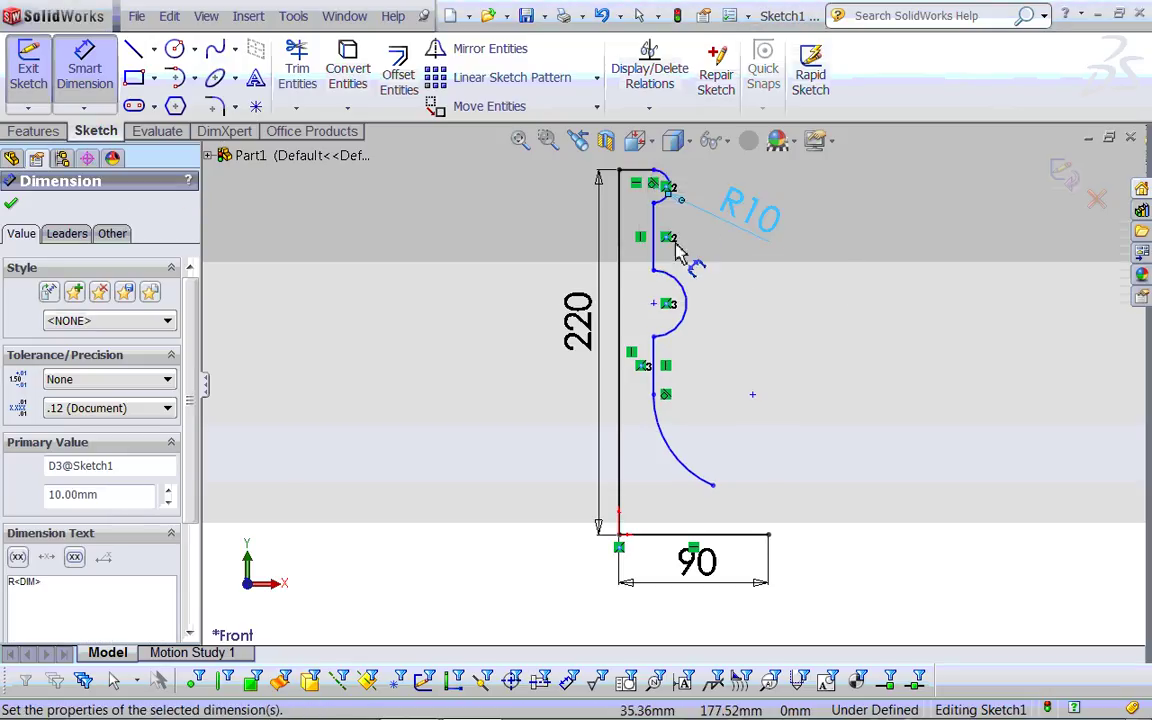
pyautogui.click(656, 254)
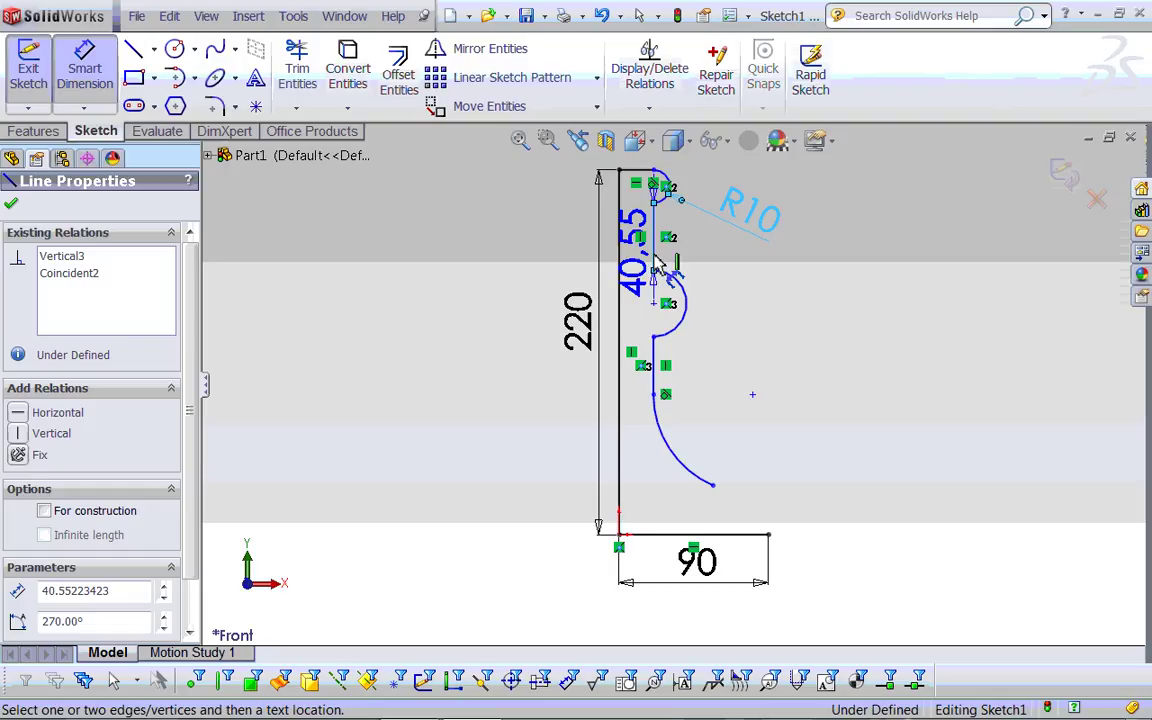
pyautogui.click(624, 252)
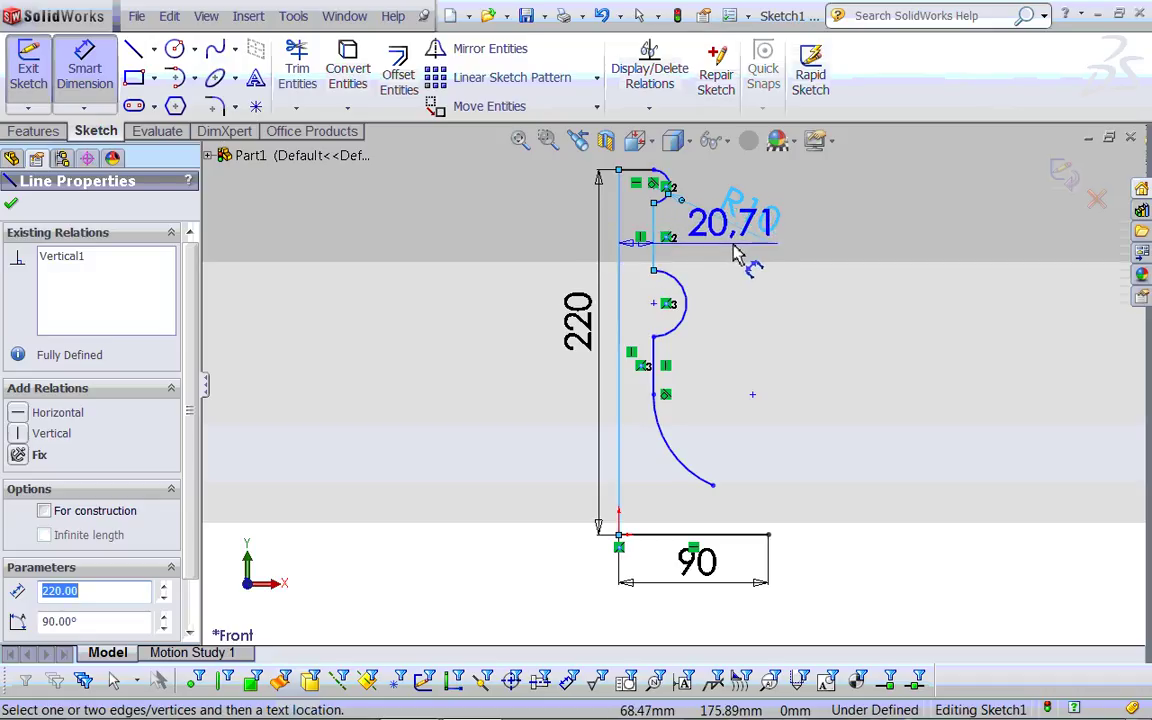
pyautogui.click(543, 265)
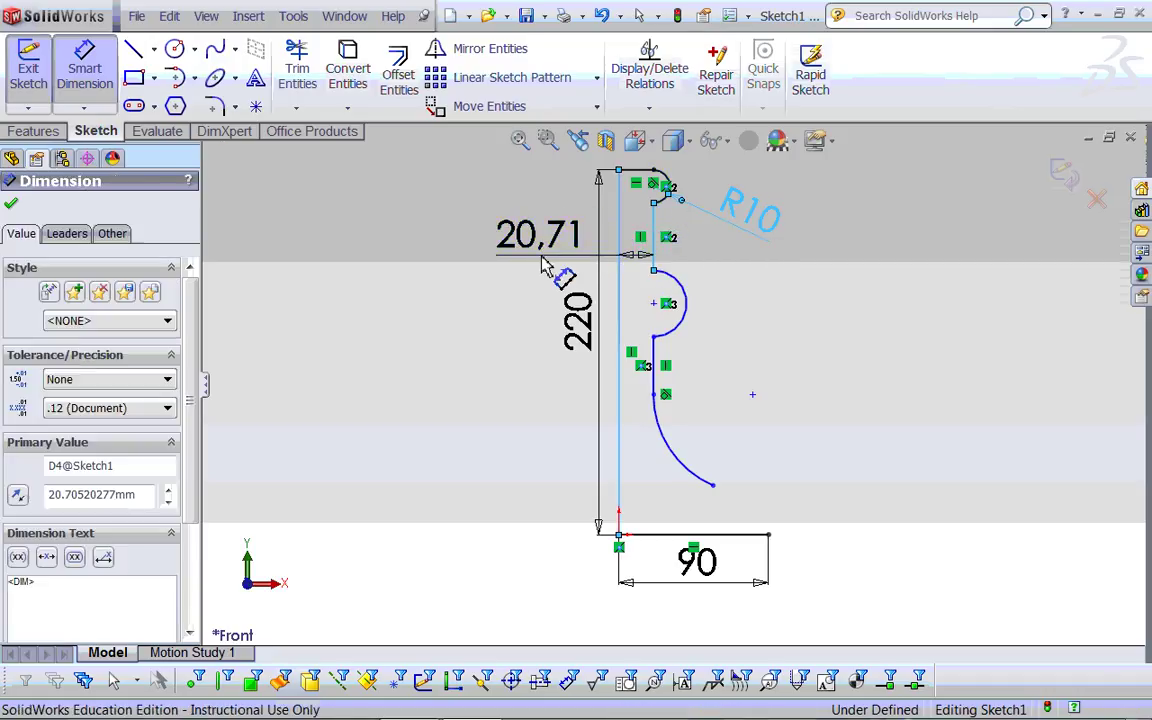
pyautogui.write('20')
pyautogui.press('Return')
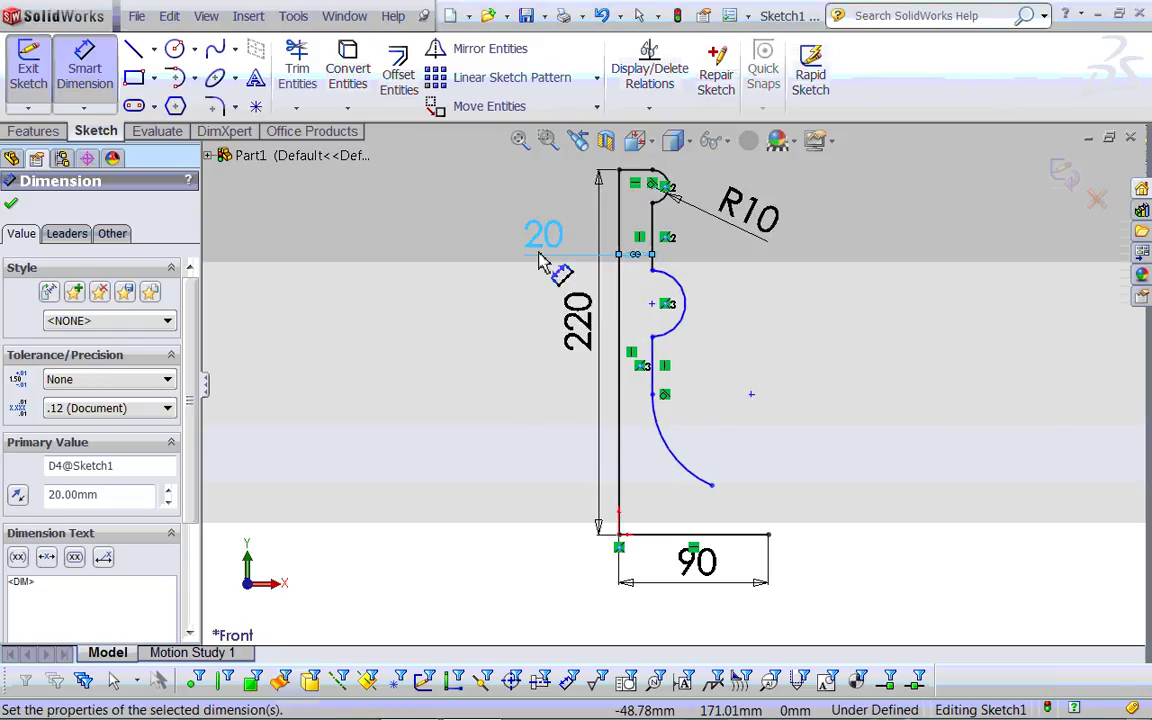
# Step: Set the short vertical line's length to 40 mm
pyautogui.click(653, 242)
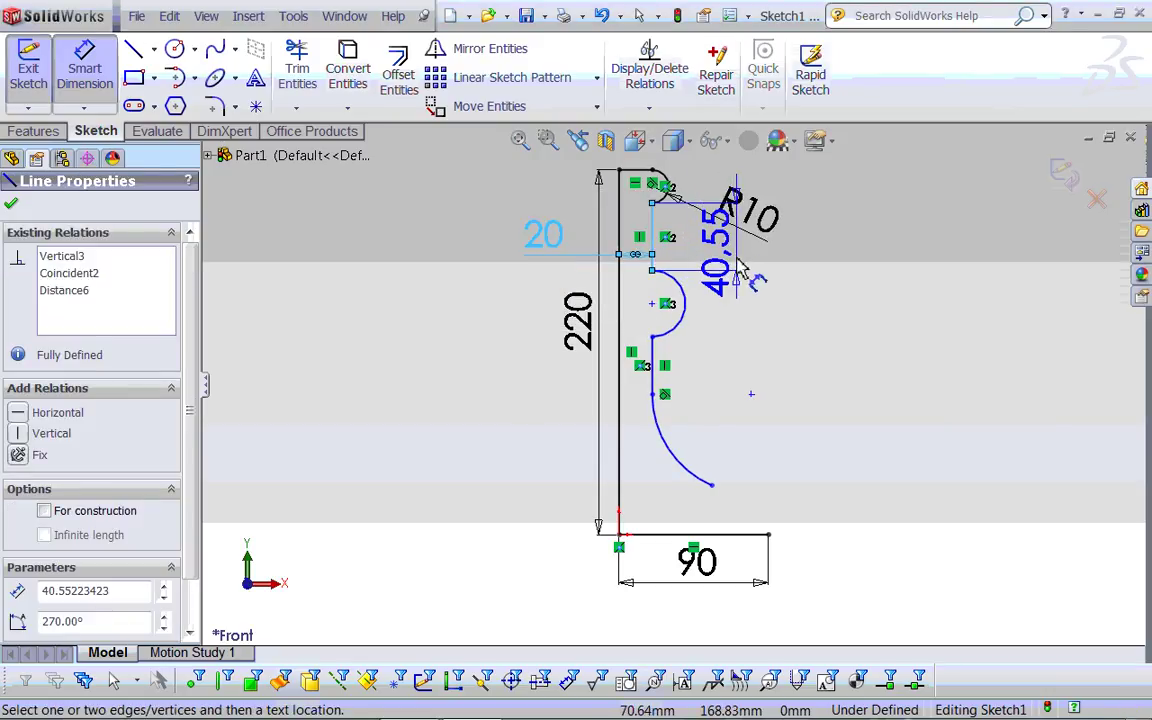
pyautogui.click(745, 334)
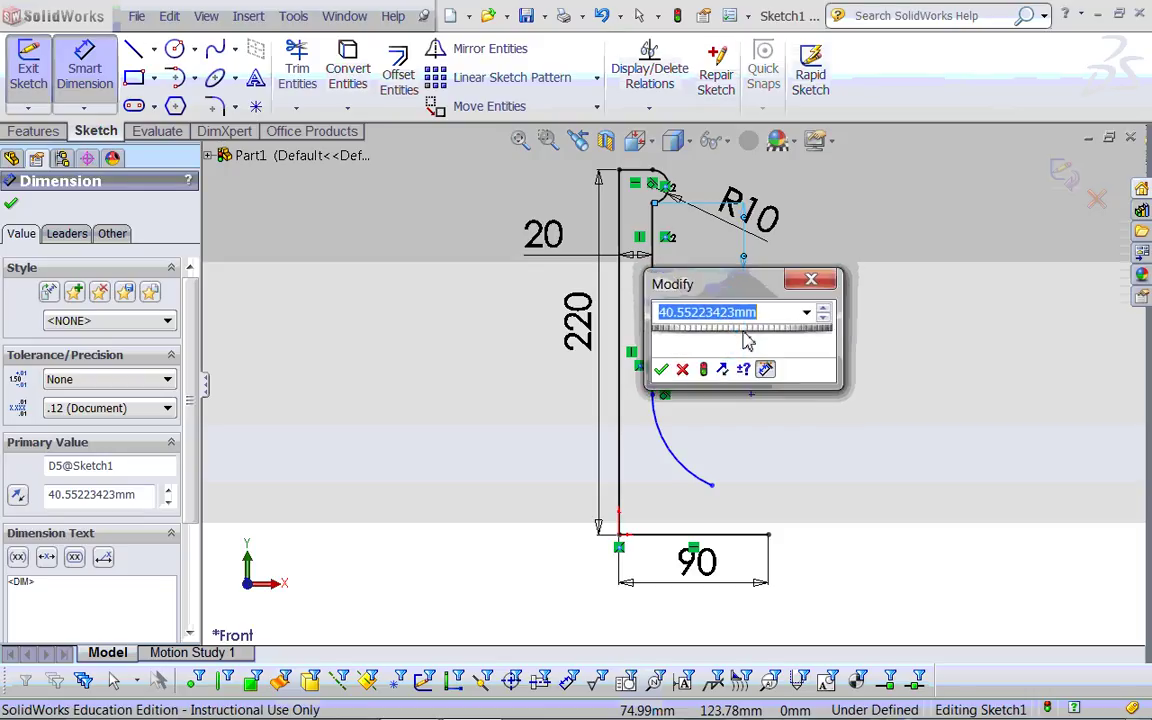
pyautogui.write('40')
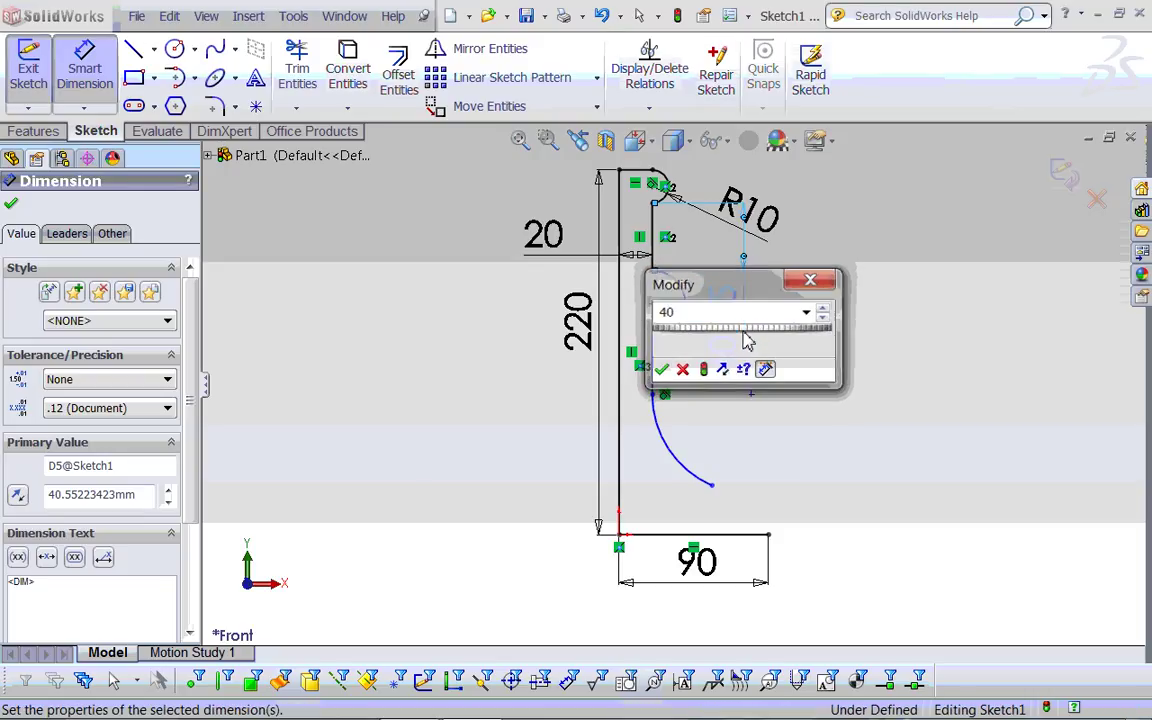
pyautogui.press('Return')
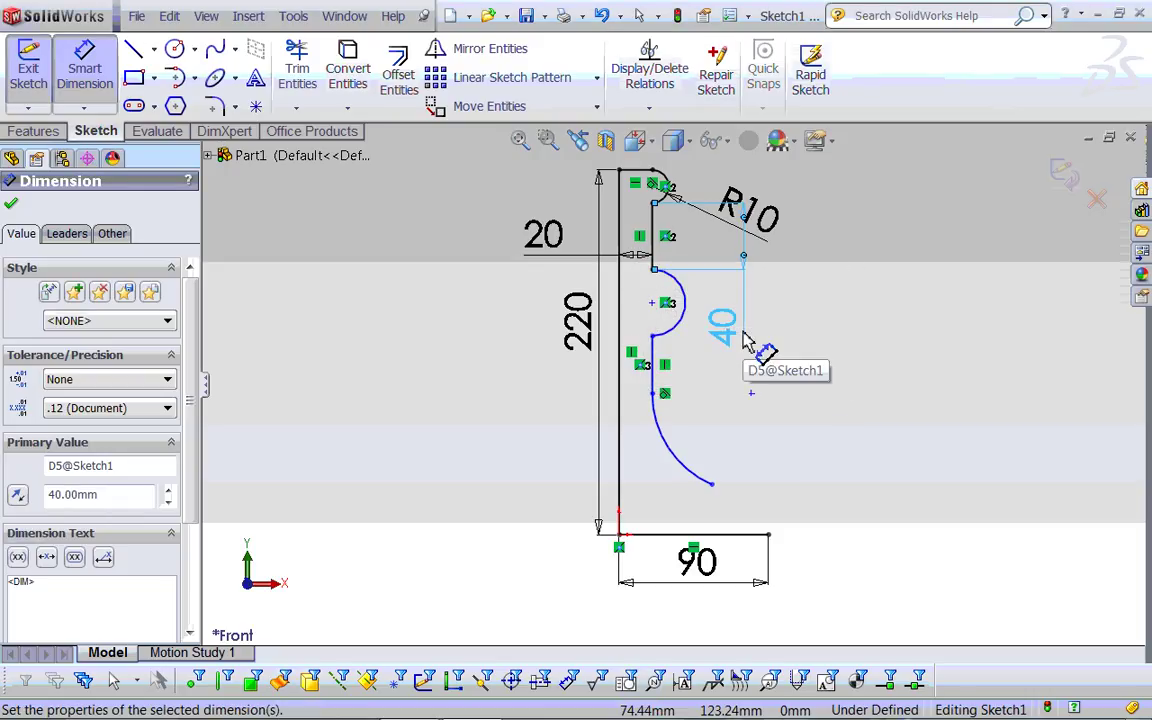
# Step: Dimension the small upper arc to R20 and the long lower arc to R60
pyautogui.click(676, 330)
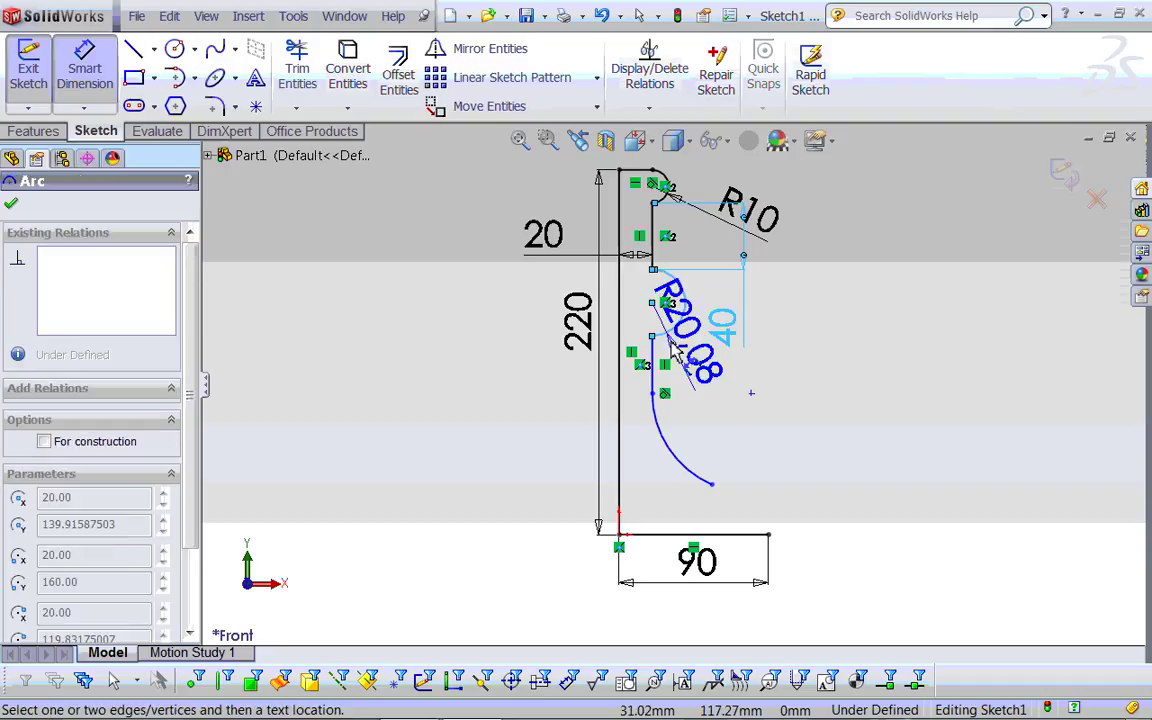
pyautogui.click(710, 410)
pyautogui.write('20')
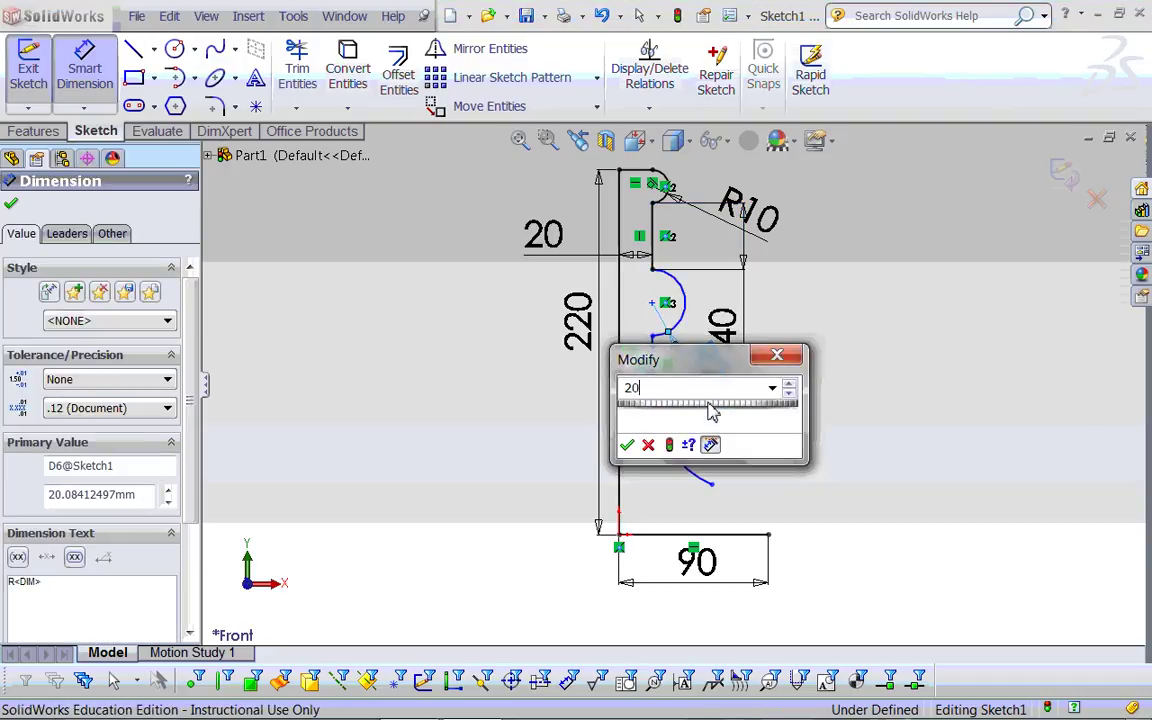
pyautogui.press('Return')
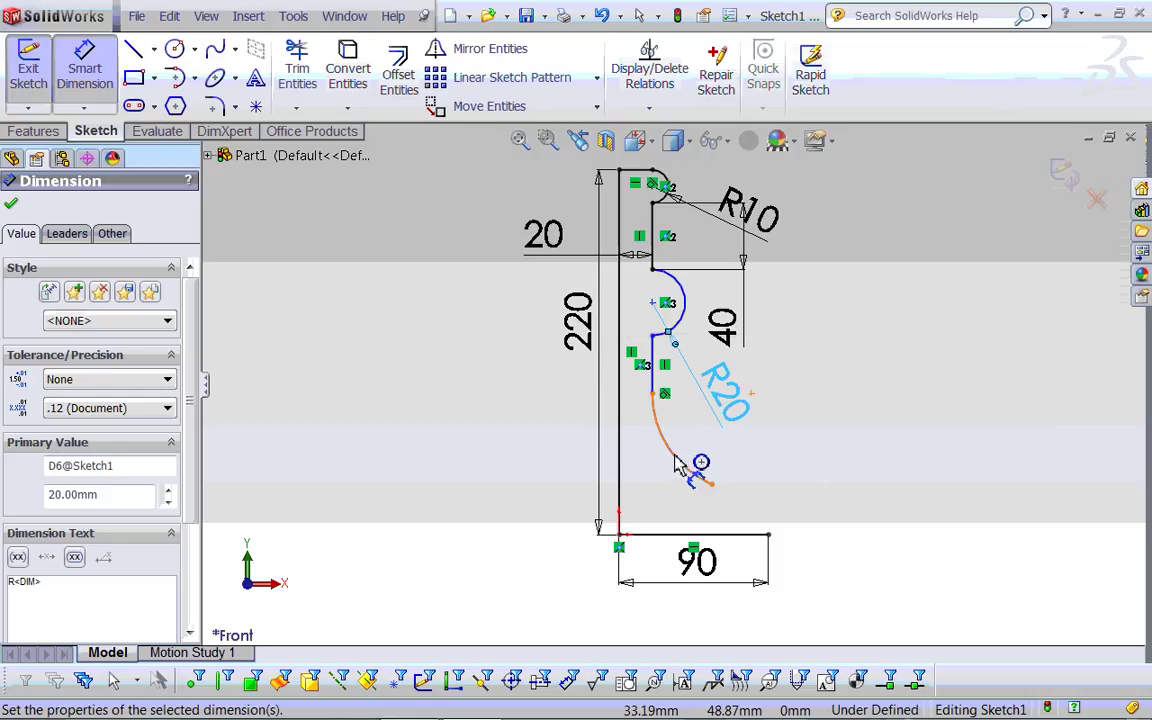
pyautogui.click(678, 463)
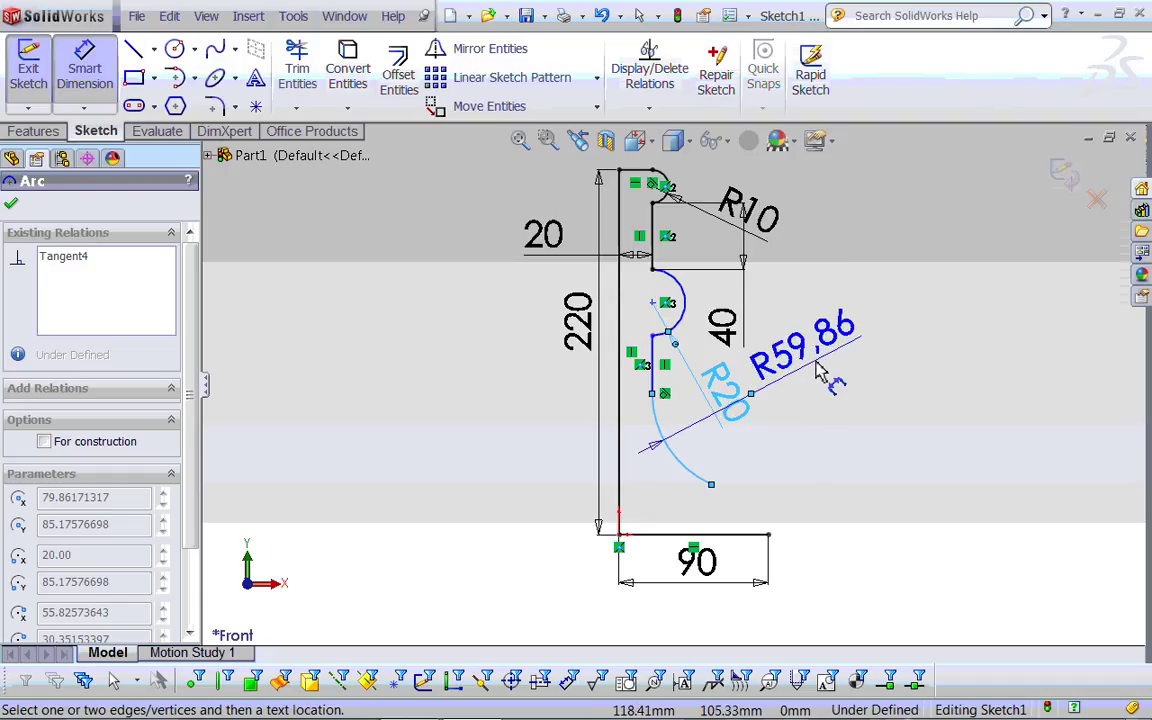
pyautogui.click(818, 369)
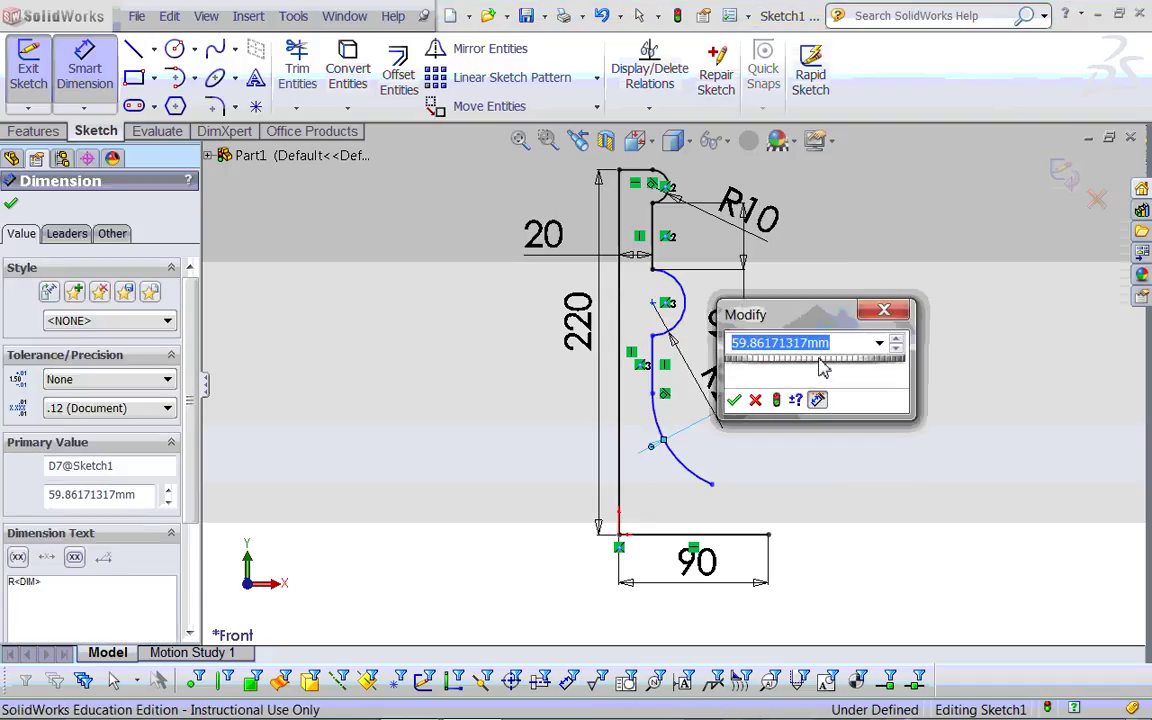
pyautogui.write('60')
pyautogui.press('Return')
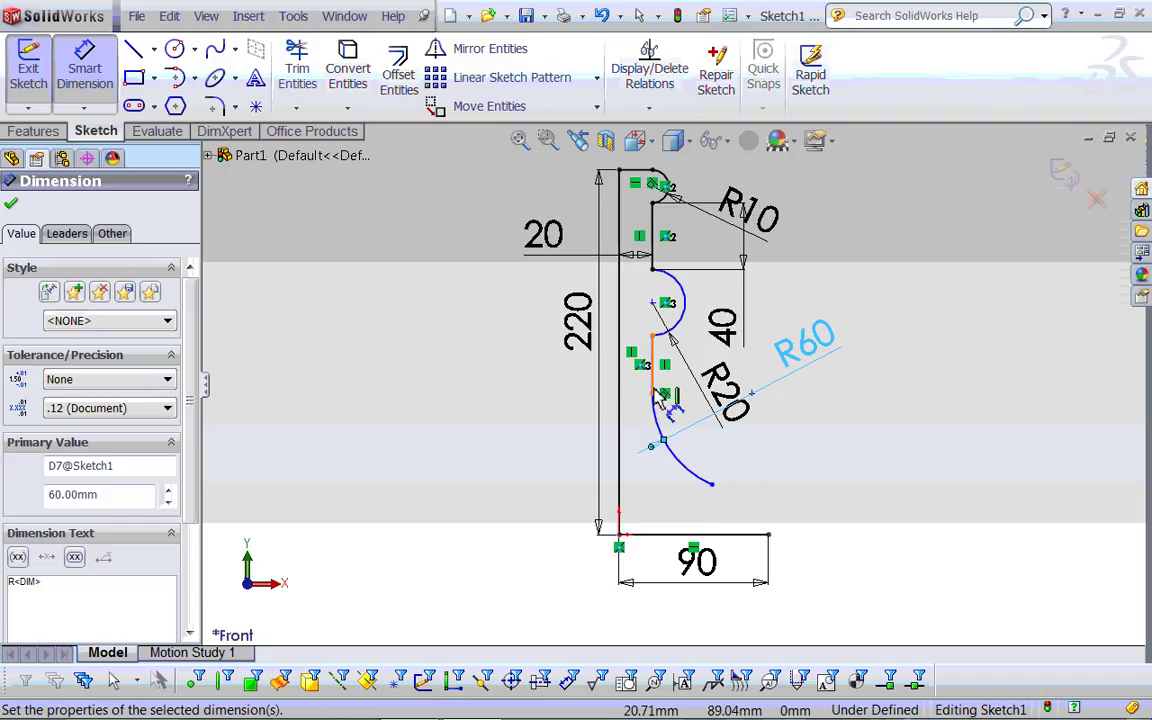
# Step: Draw a tangent arc from the 90 mm bottom line's right end to the lower arc's endpoint
pyautogui.click(193, 79)
pyautogui.click(212, 128)
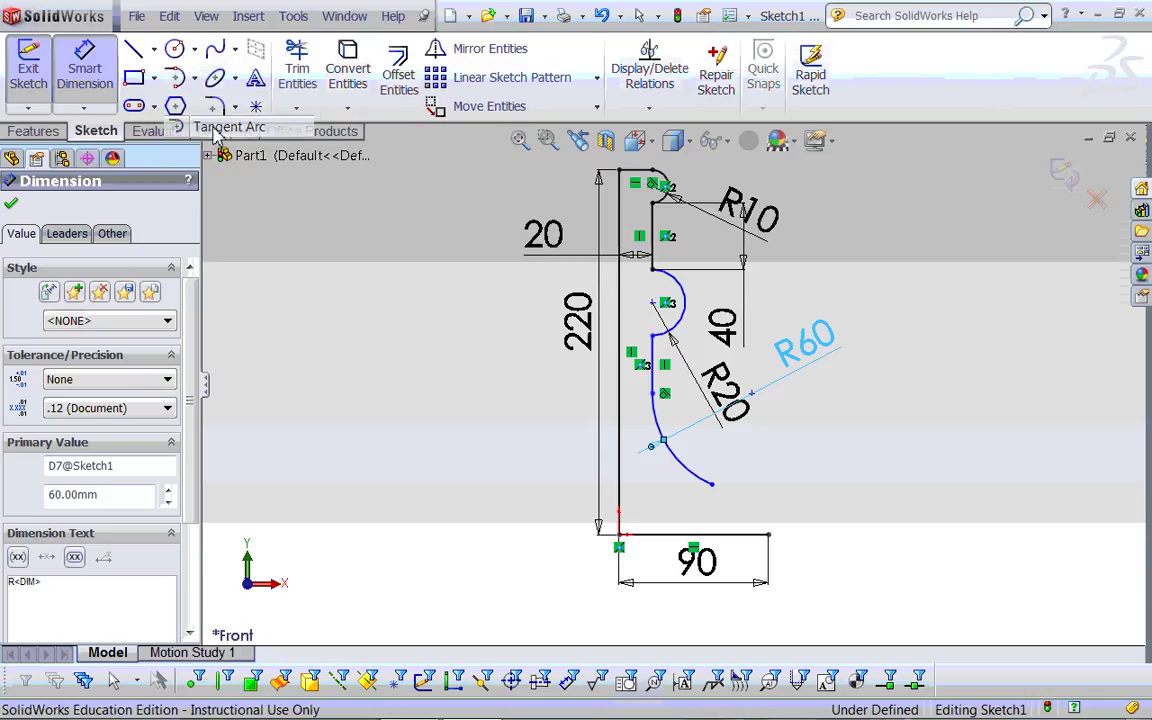
pyautogui.click(769, 536)
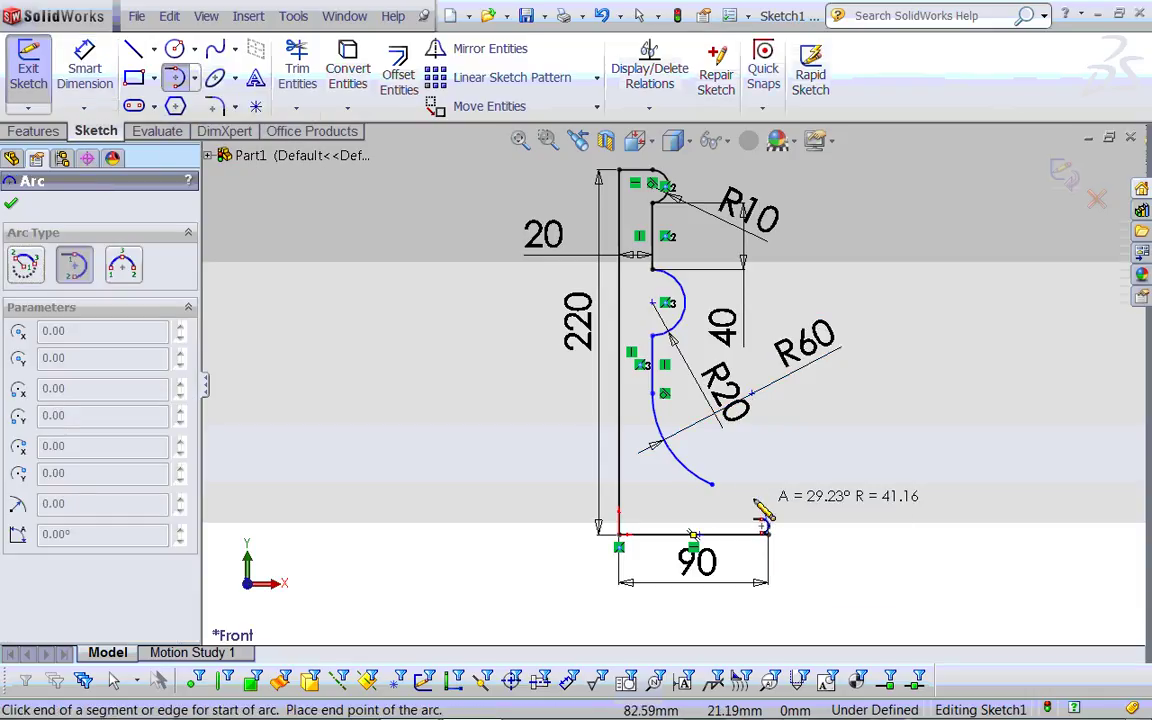
pyautogui.click(712, 485)
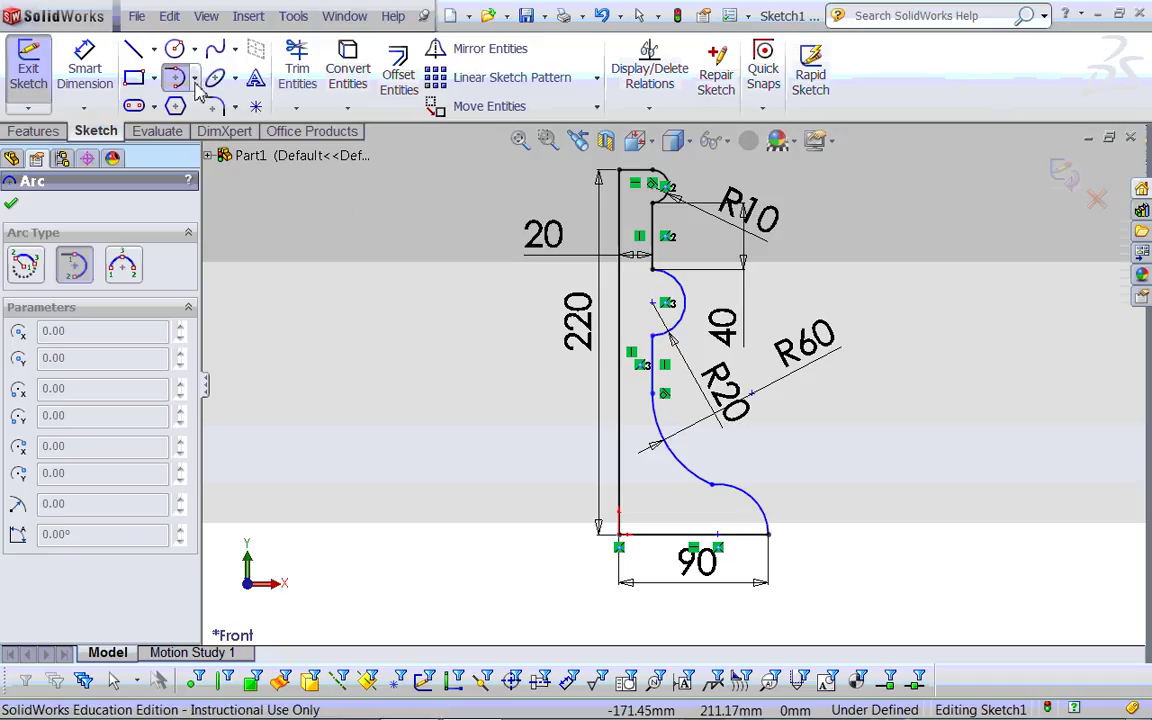
# Step: Dimension the new corner arc to a radius of 12.5 mm
pyautogui.click(85, 70)
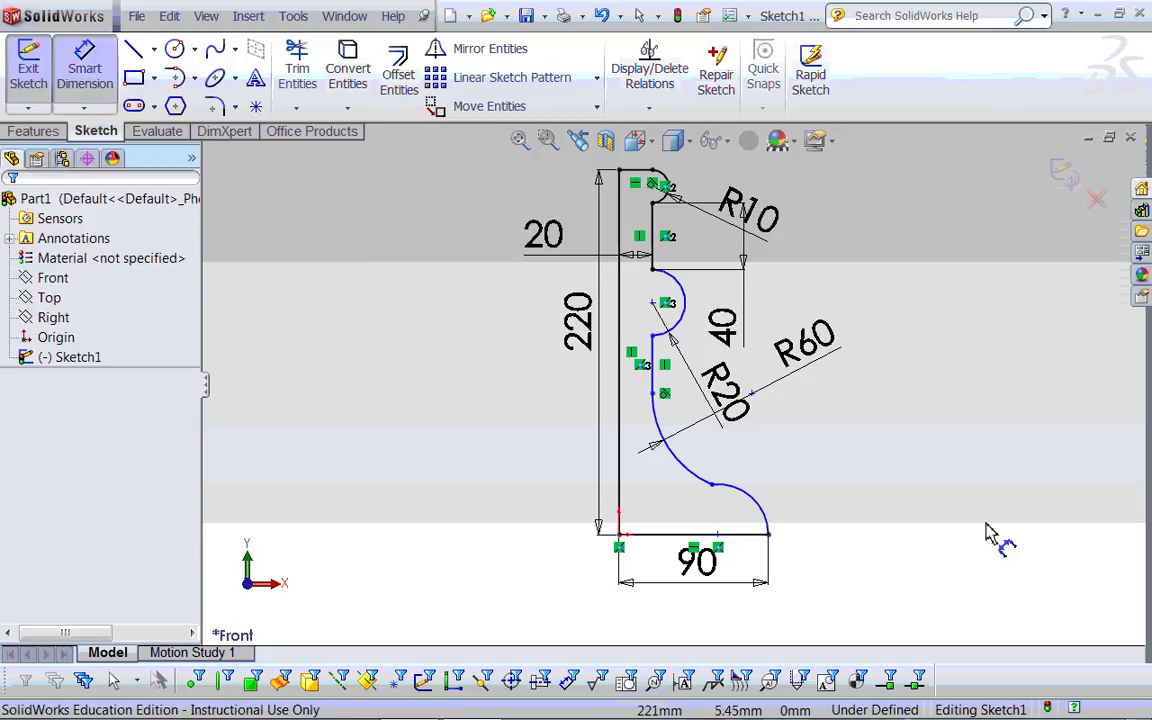
pyautogui.click(764, 510)
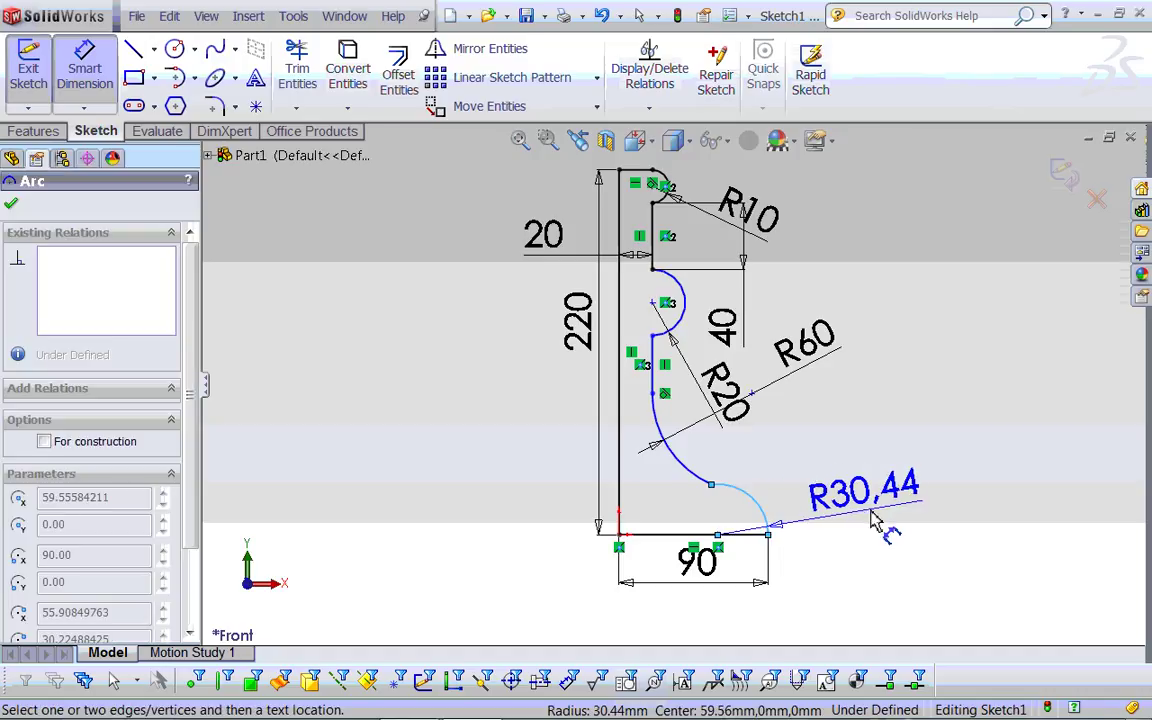
pyautogui.click(884, 482)
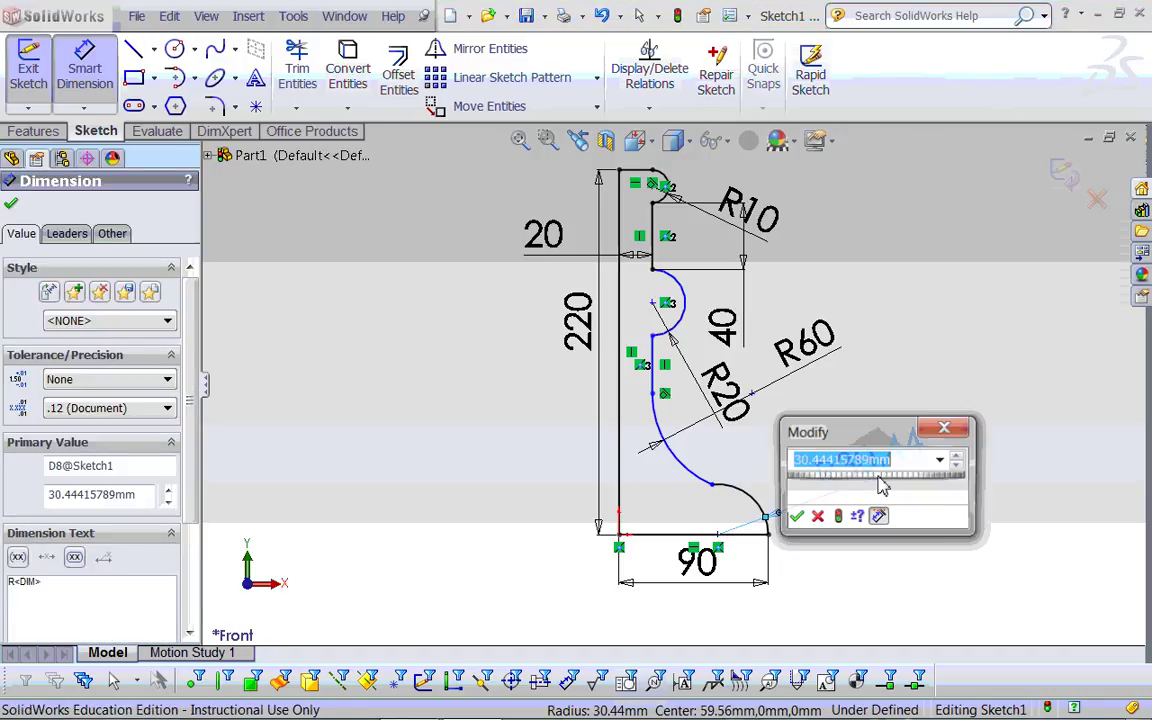
pyautogui.write('12,5')
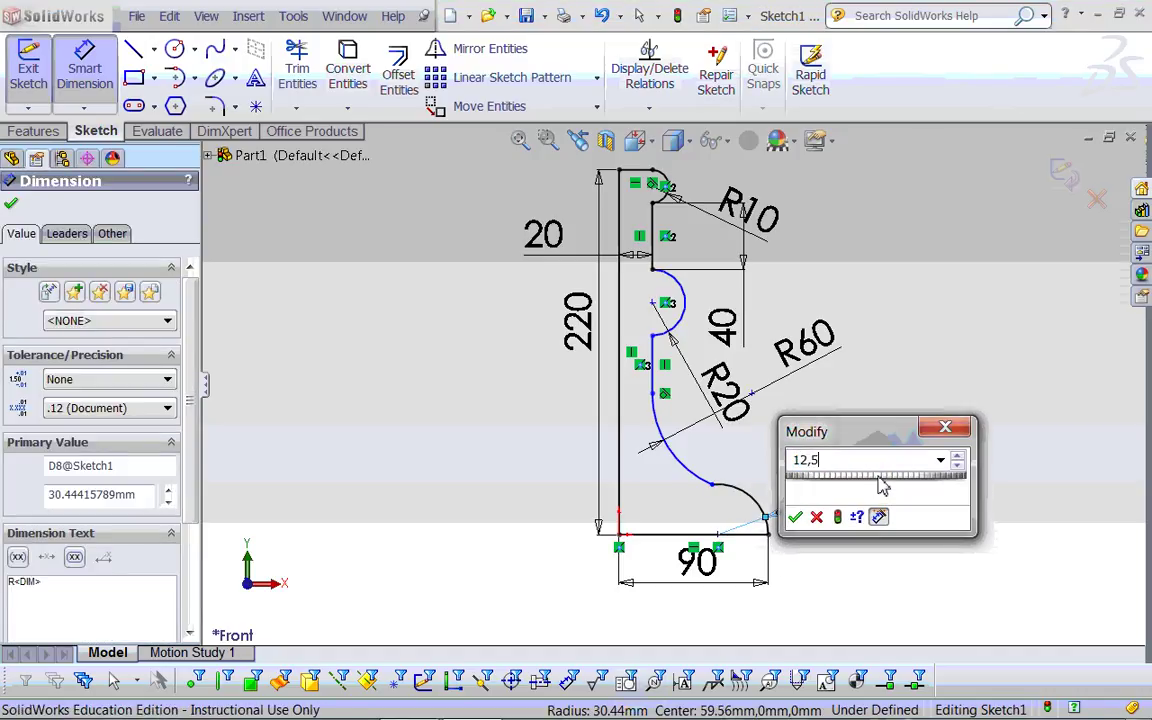
pyautogui.press('Return')
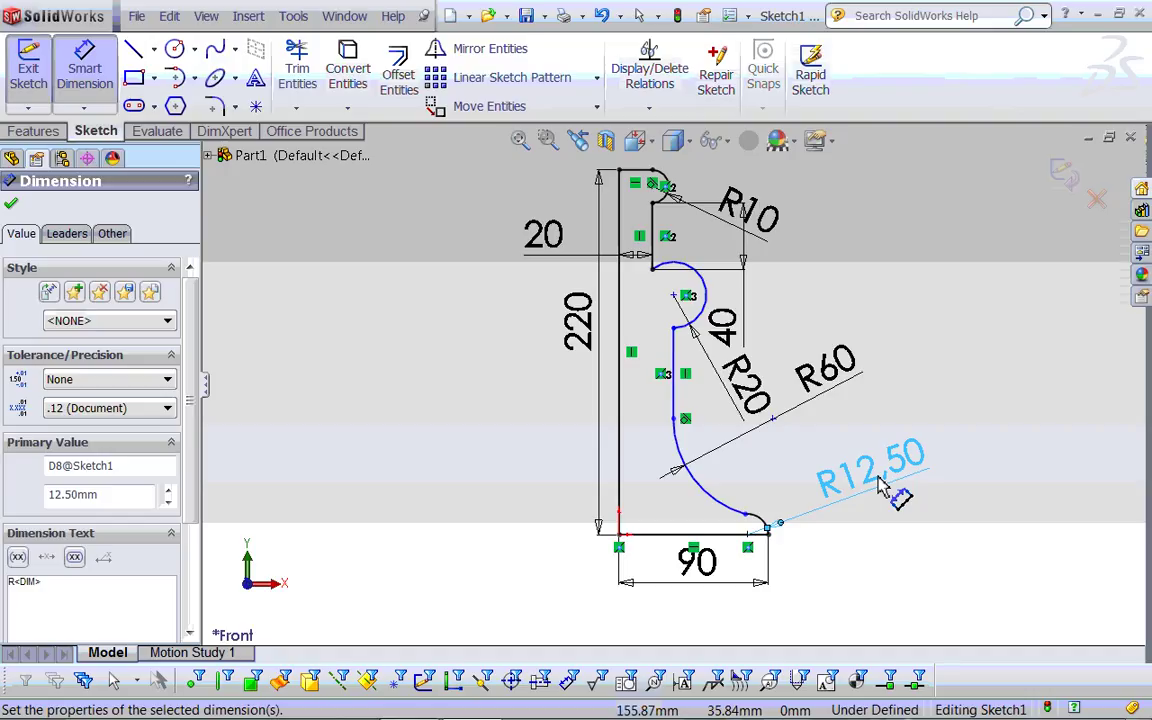
pyautogui.click(710, 537)
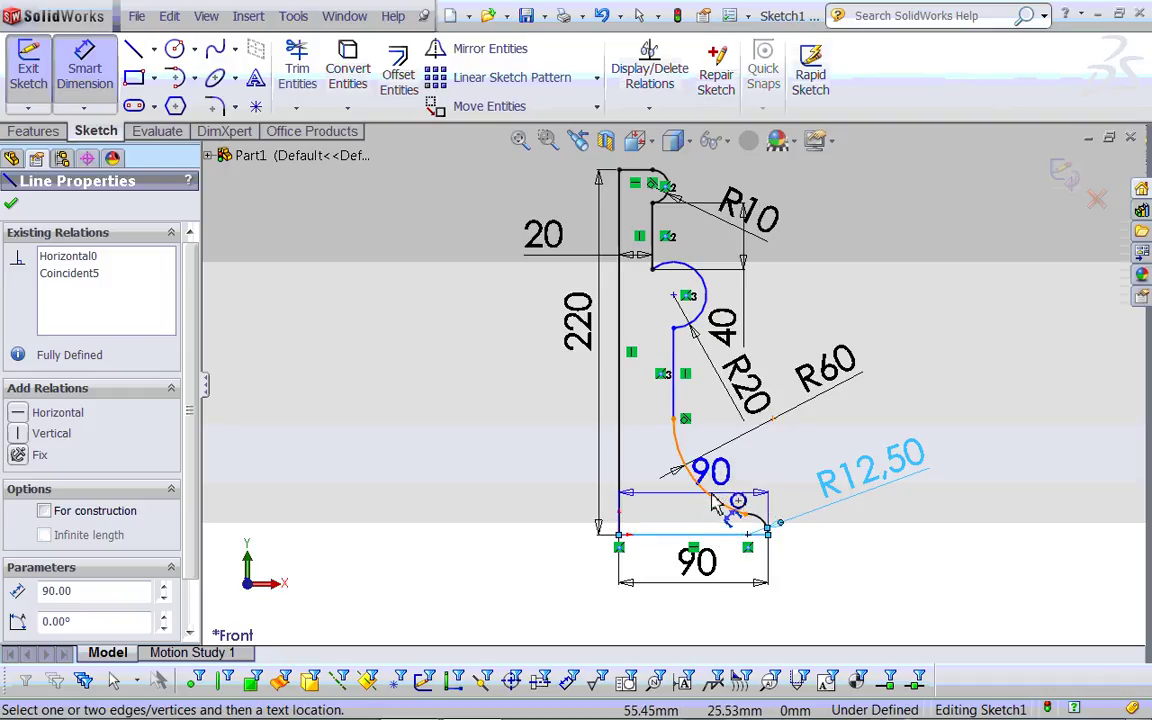
pyautogui.click(716, 508)
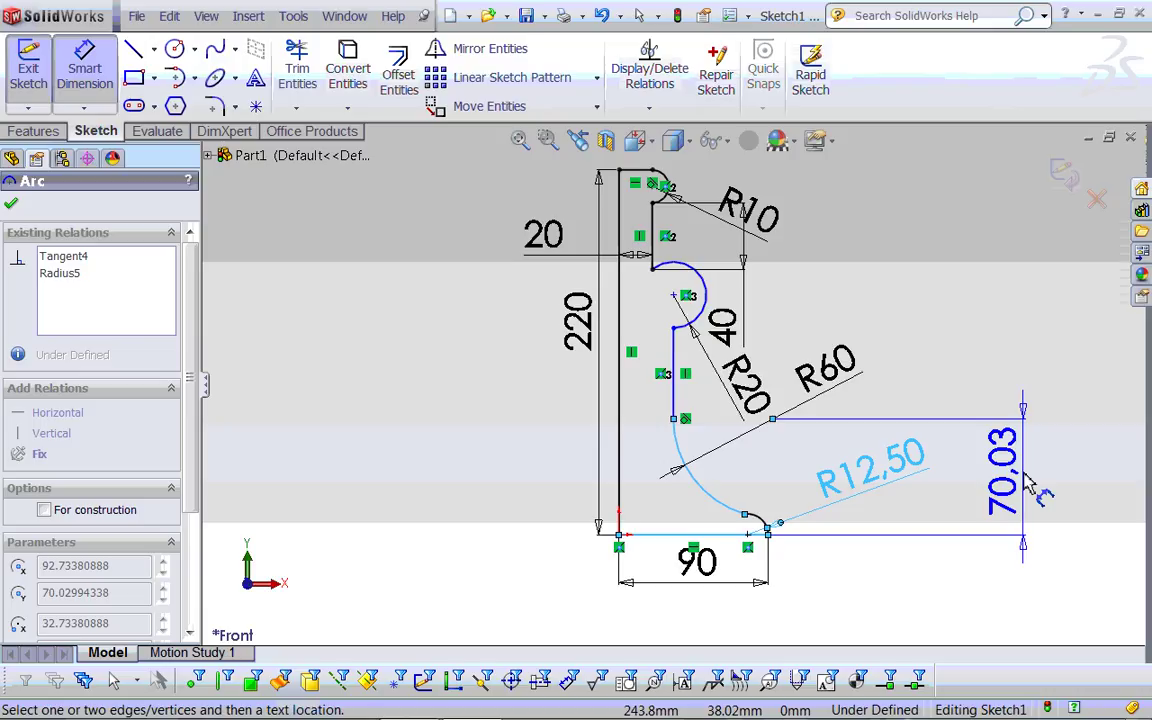
pyautogui.click(1032, 486)
pyautogui.write('80')
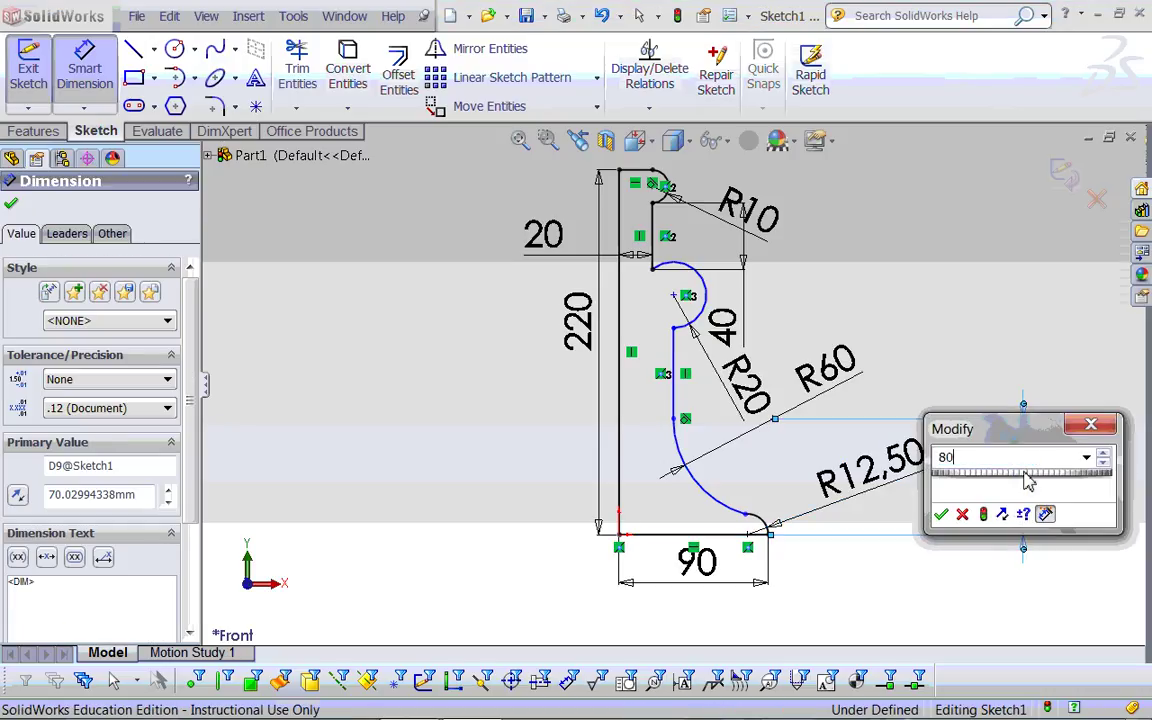
pyautogui.press('Return')
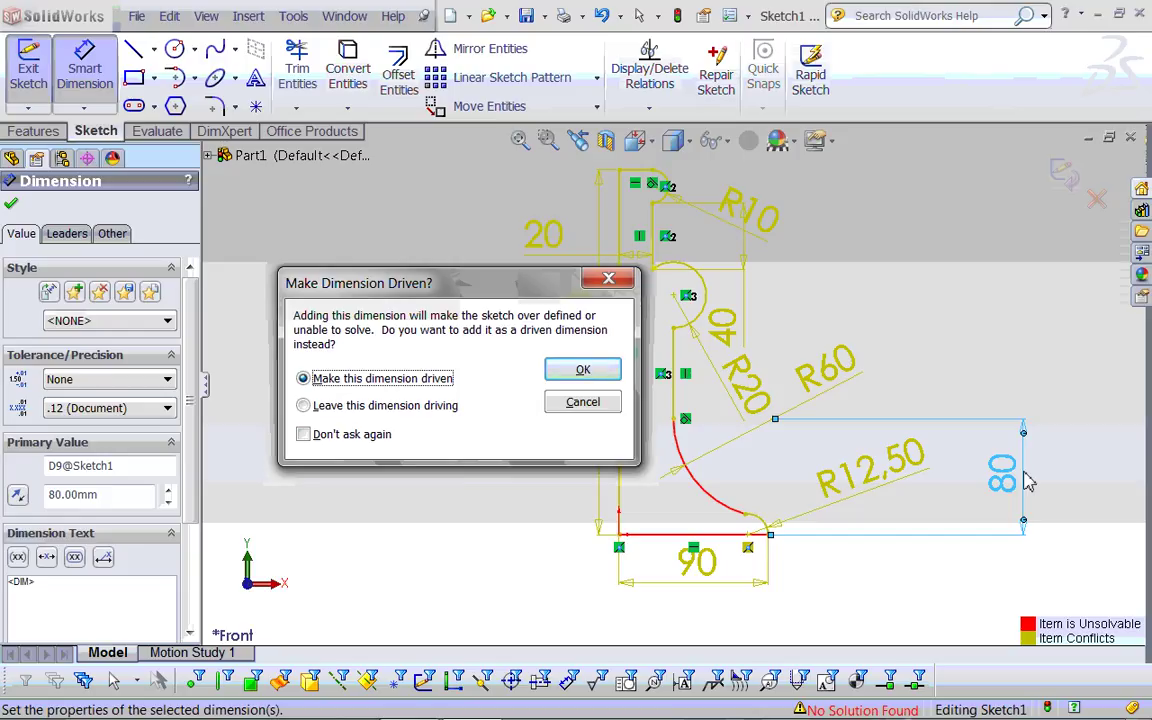
pyautogui.click(591, 409)
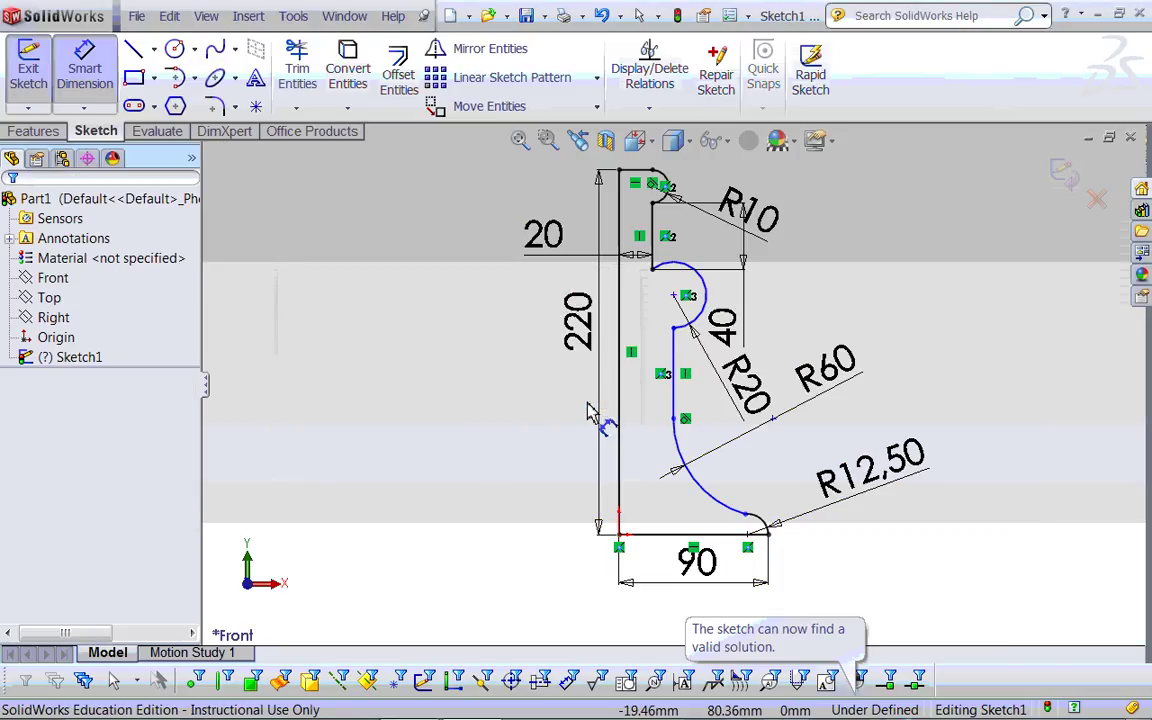
pyautogui.click(677, 420)
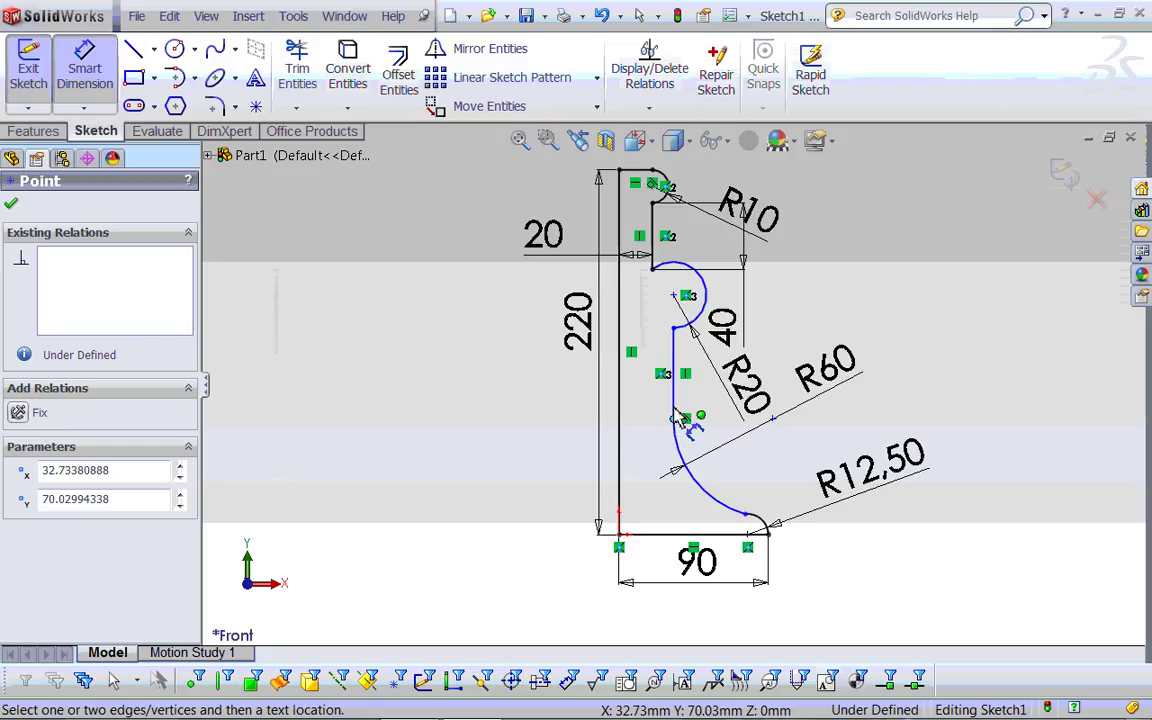
pyautogui.press('Tab')
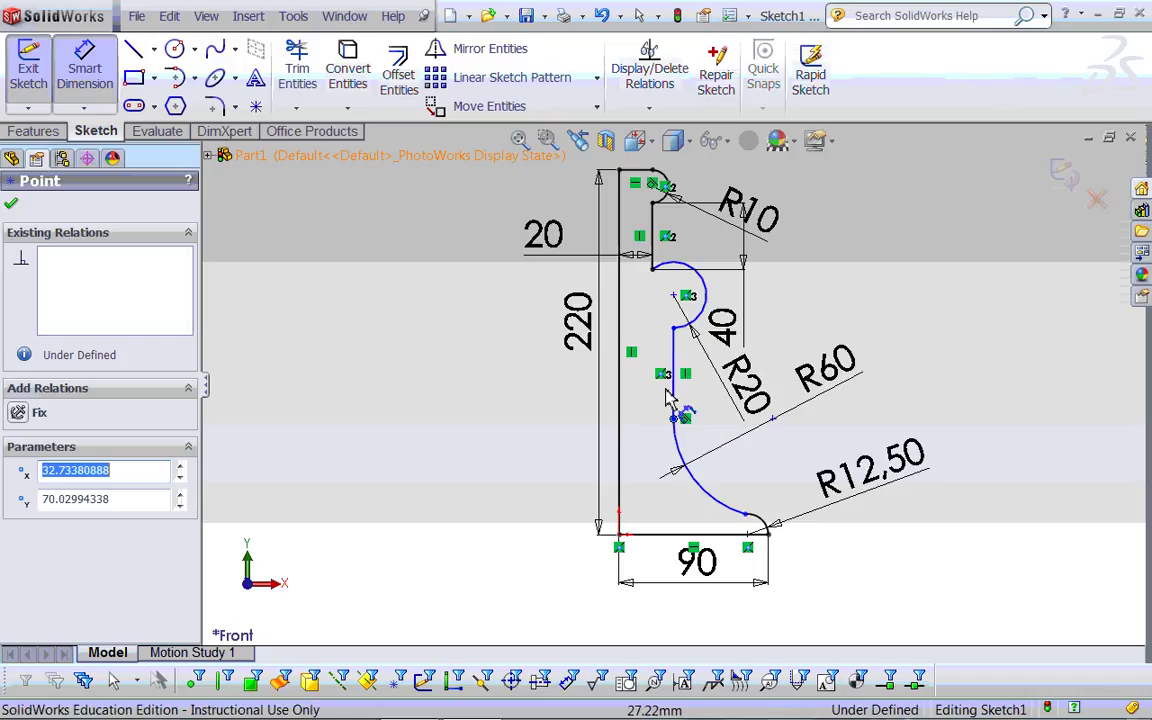
pyautogui.click(675, 395)
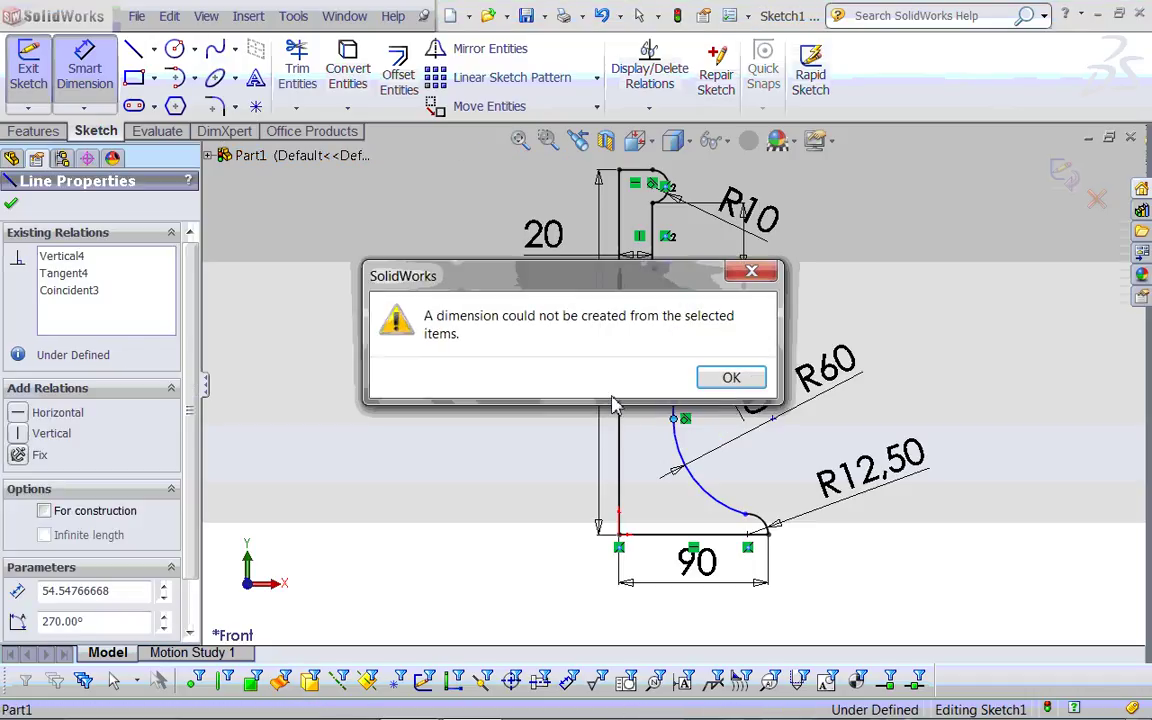
pyautogui.click(717, 385)
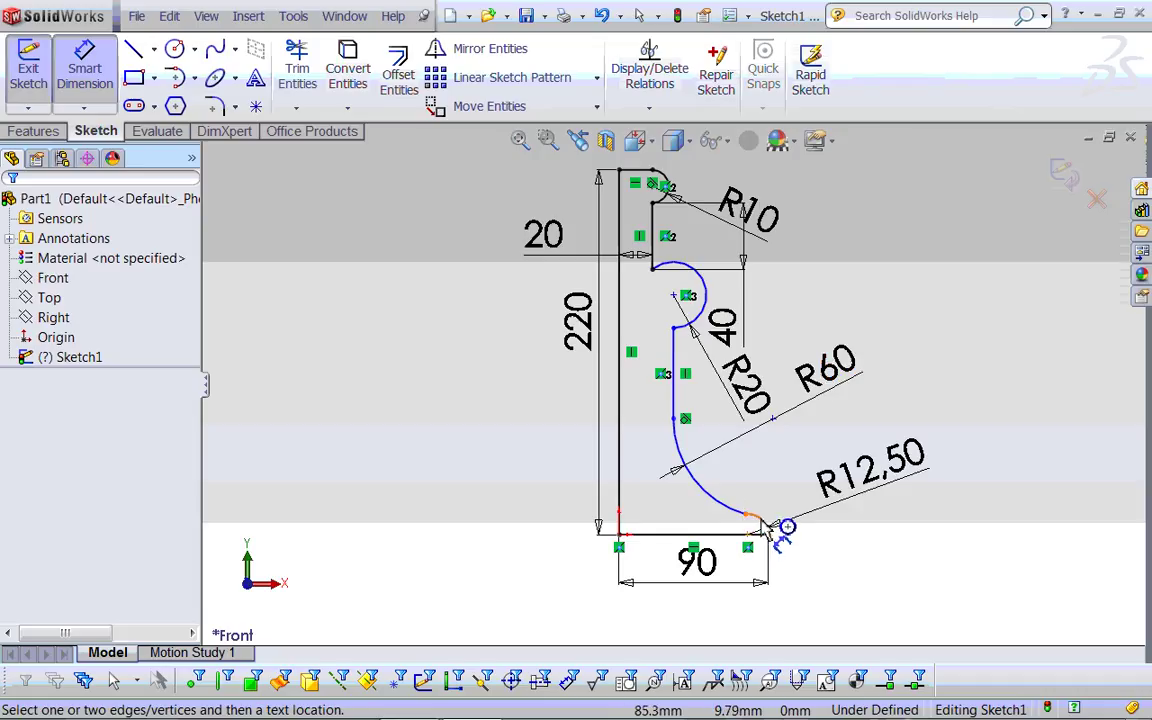
pyautogui.click(776, 522)
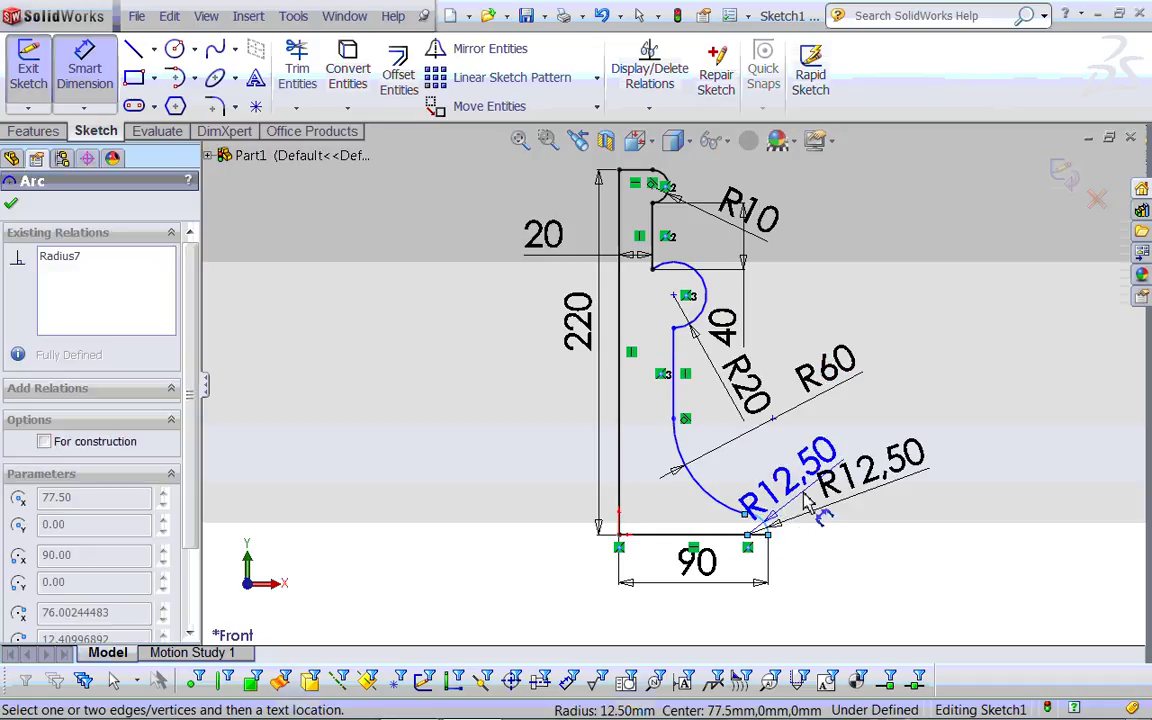
pyautogui.press('Escape')
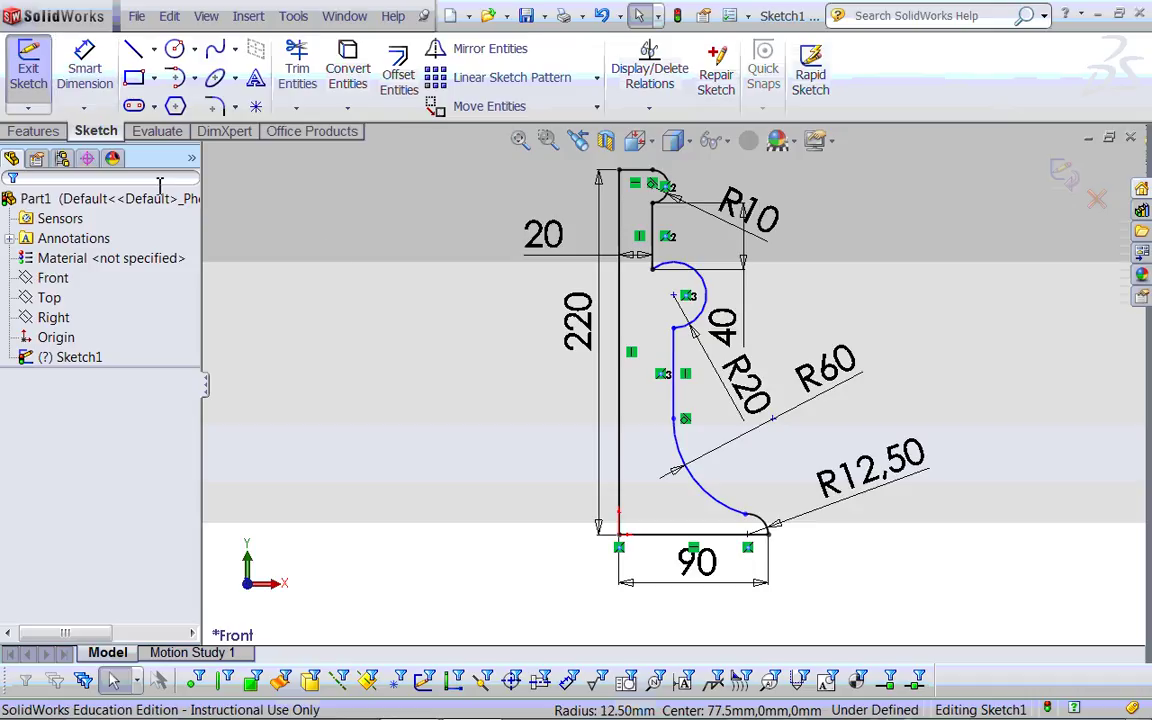
# Step: Delete the R12.50 dimension and corner arc, then drag the line-arc junction higher
pyautogui.click(903, 480)
pyautogui.press('Delete')
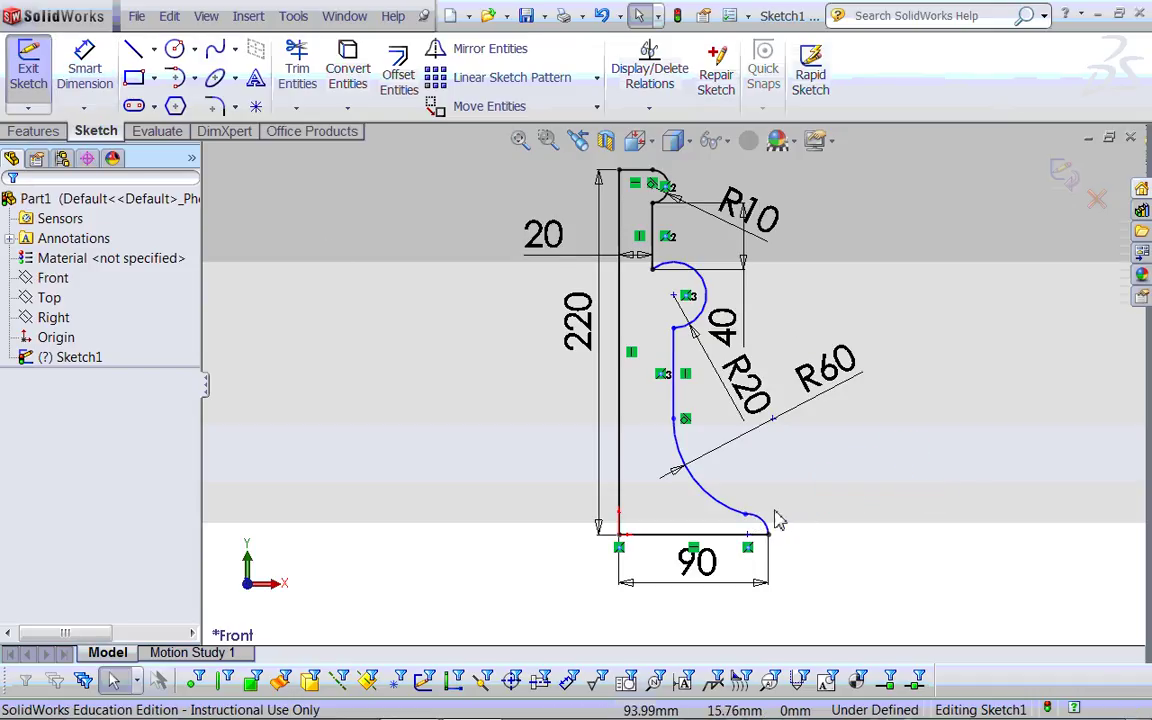
pyautogui.click(766, 524)
pyautogui.press('Delete')
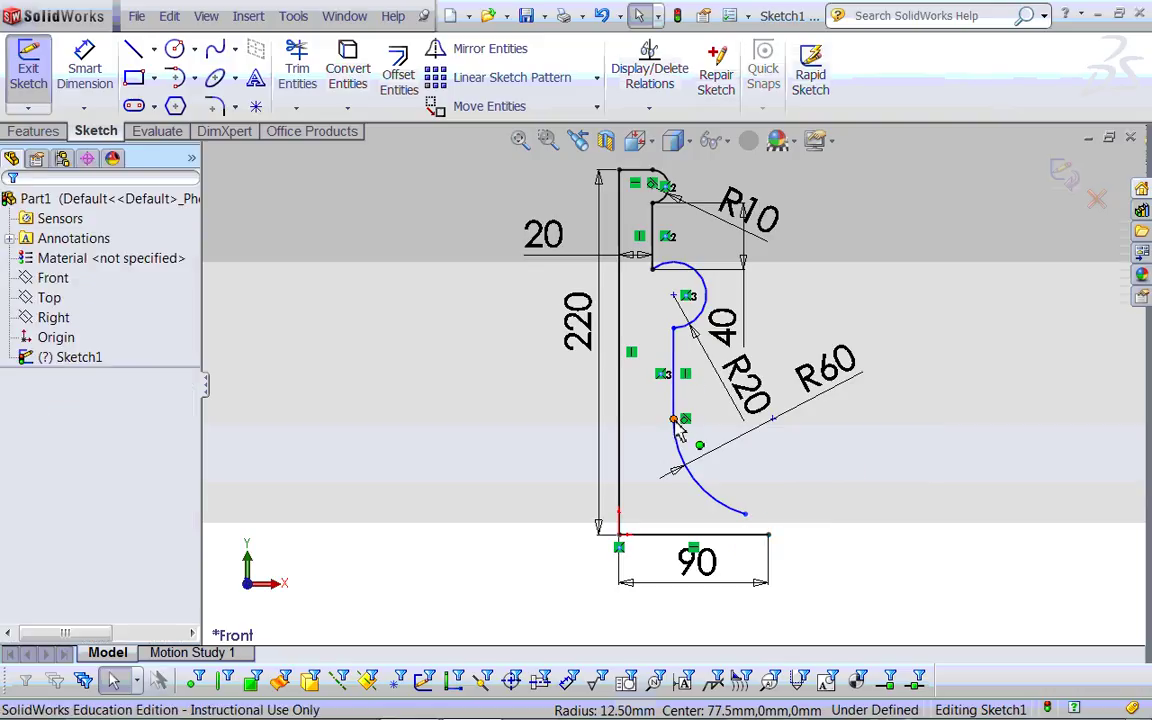
pyautogui.moveTo(676, 419); pyautogui.dragTo(676, 392)
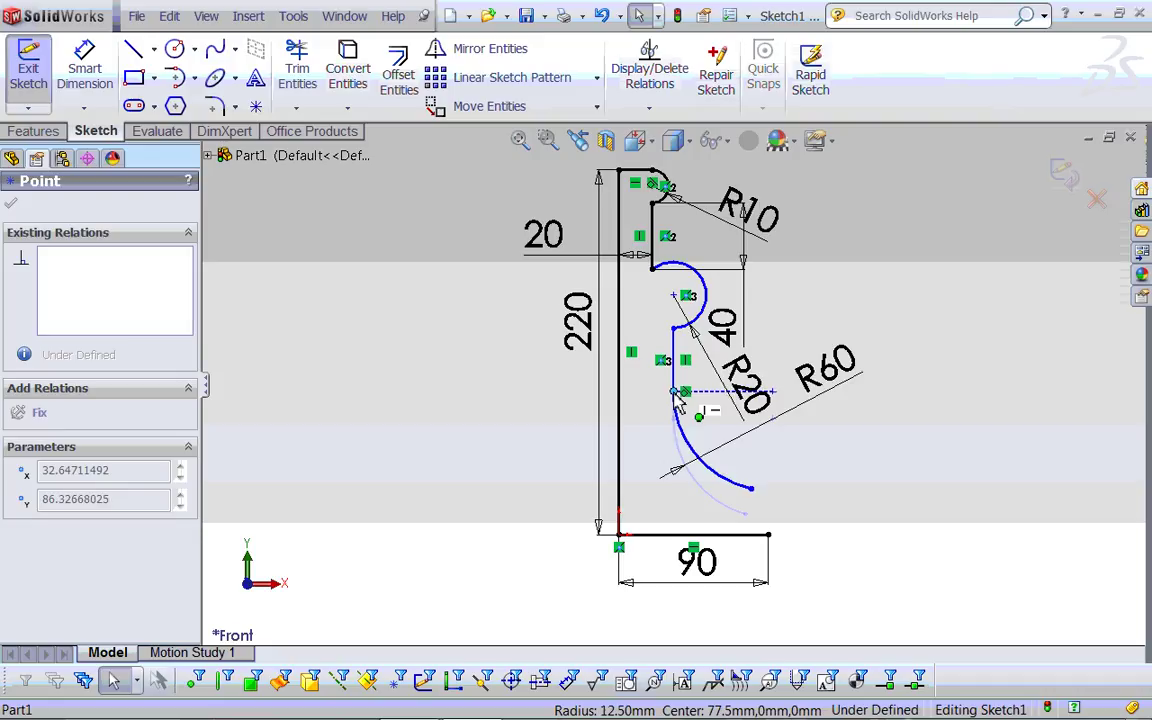
pyautogui.moveTo(679, 397); pyautogui.dragTo(676, 388)
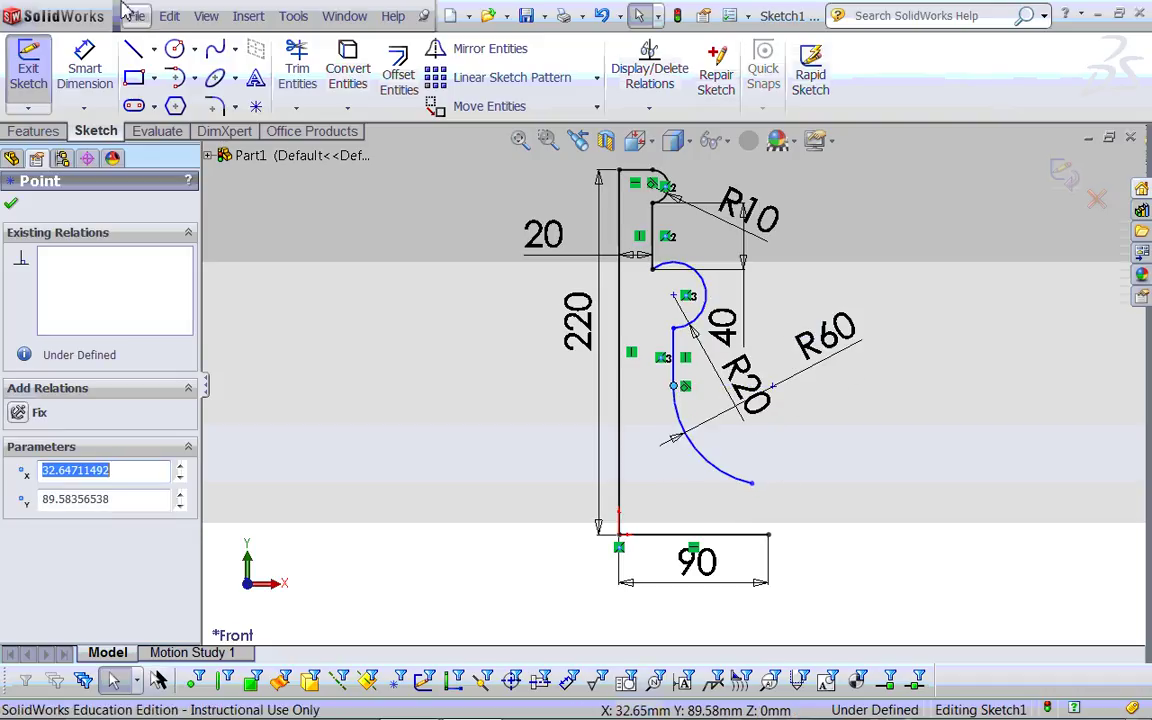
# Step: Redraw the tangent arc from the lower arc's end to the bottom line's endpoint, dismissing the warning
pyautogui.click(178, 80)
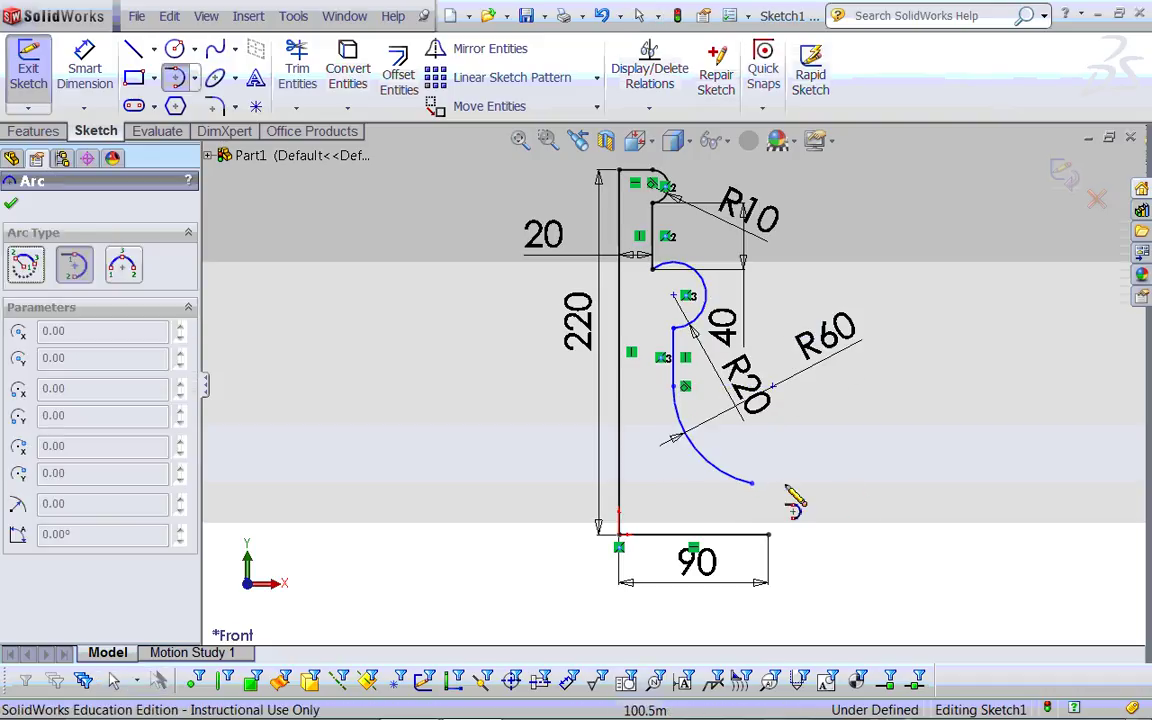
pyautogui.click(752, 483)
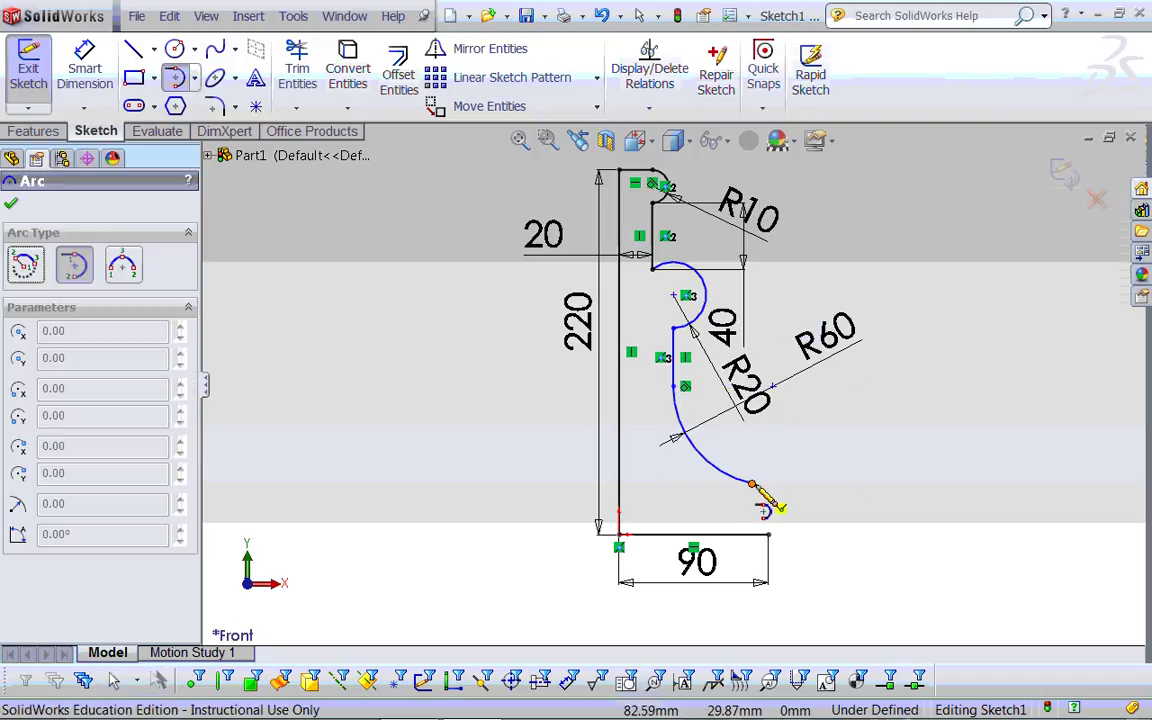
pyautogui.click(769, 534)
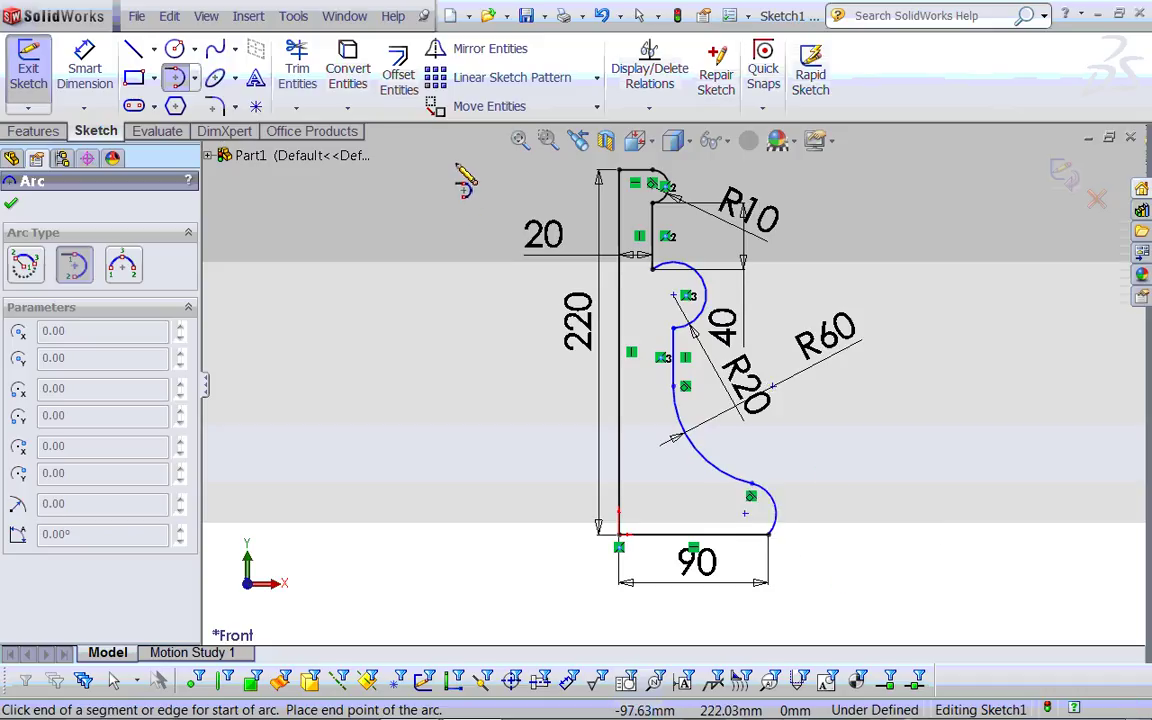
pyautogui.click(218, 180)
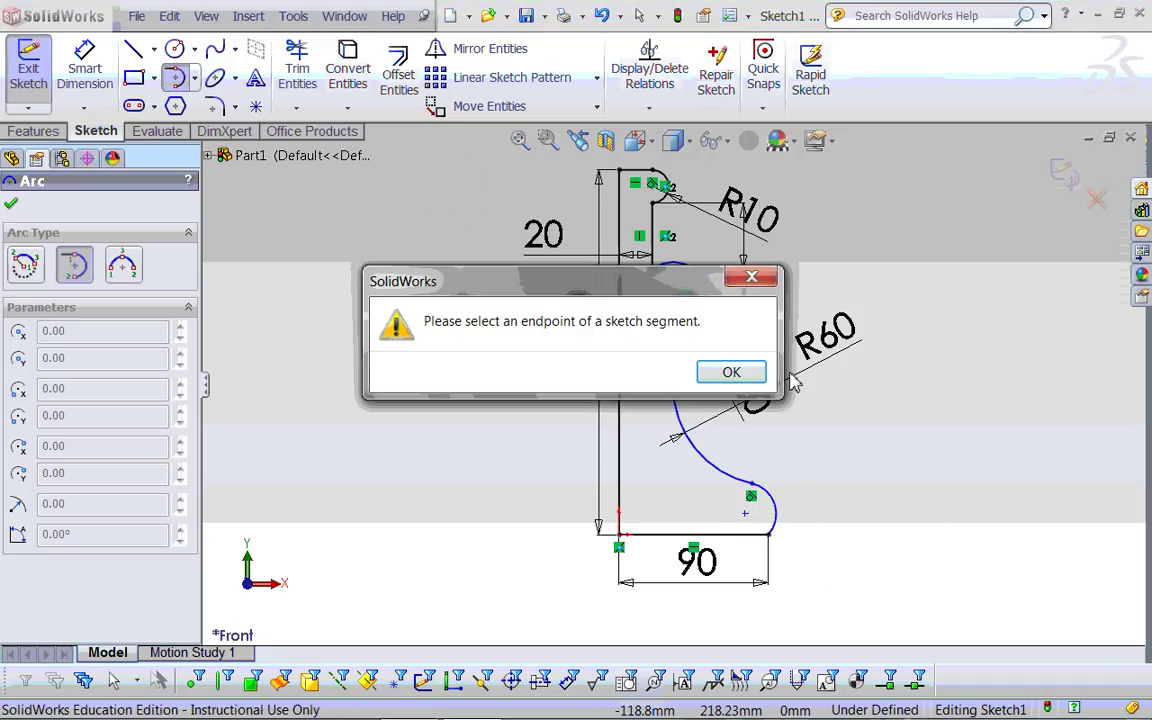
pyautogui.click(738, 373)
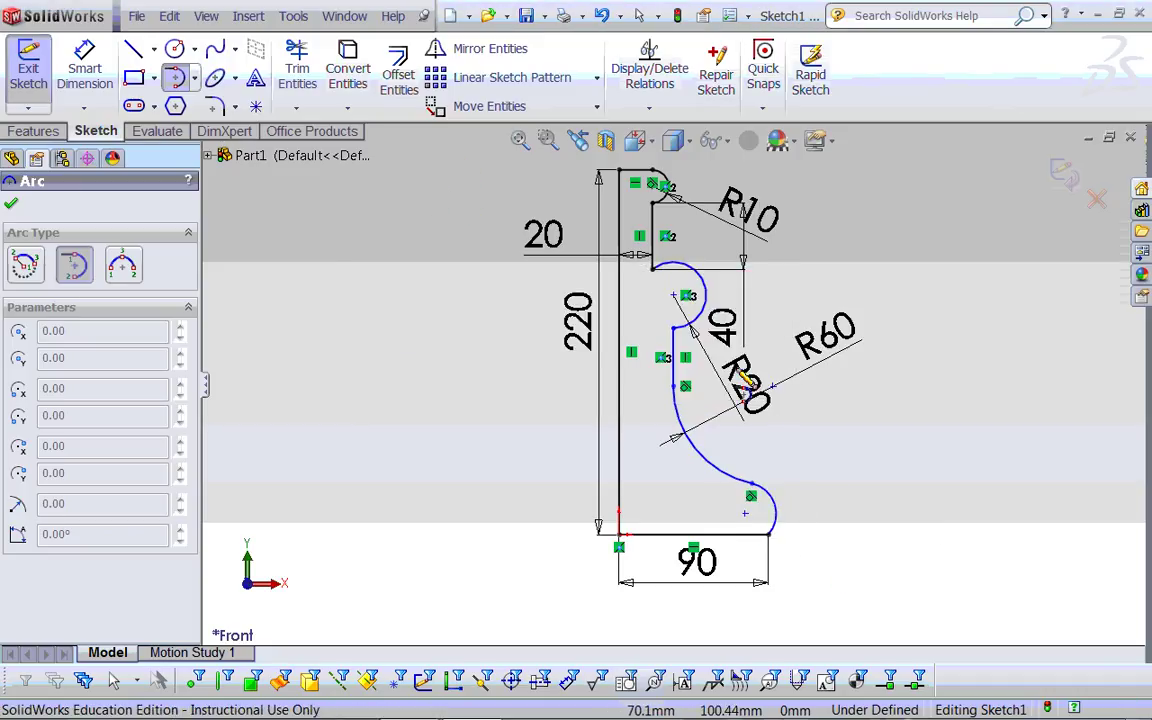
pyautogui.click(85, 72)
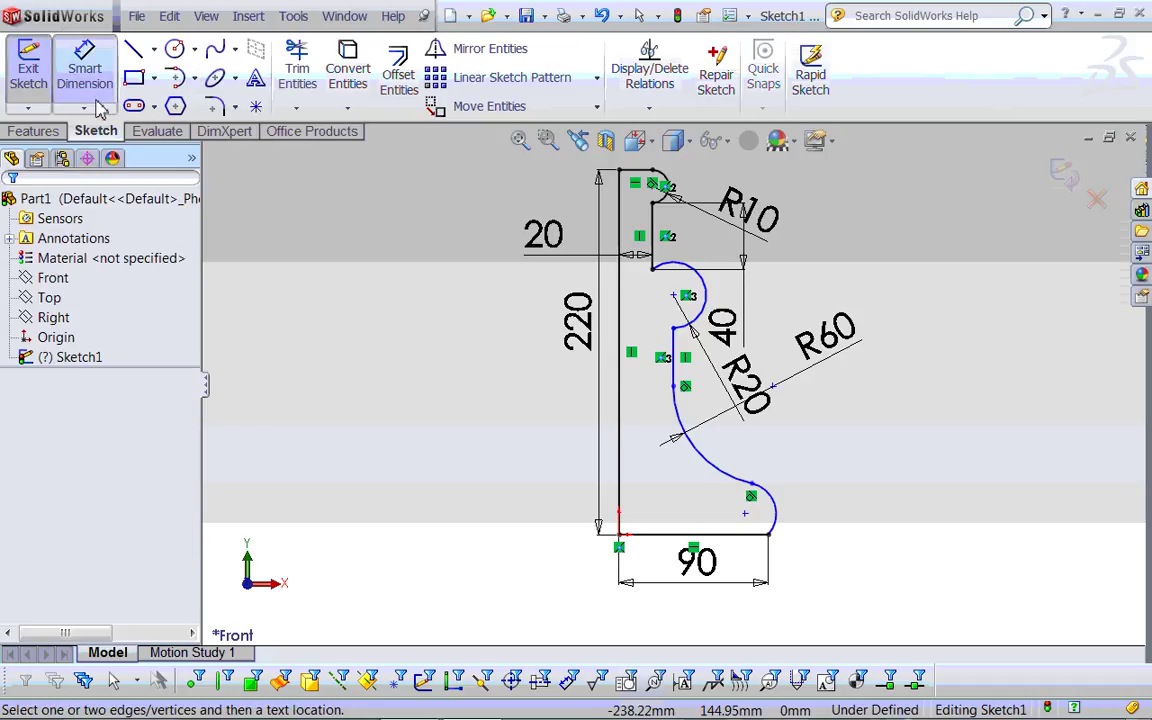
# Step: Dimension the redrawn bottom arc to R12.5
pyautogui.click(774, 516)
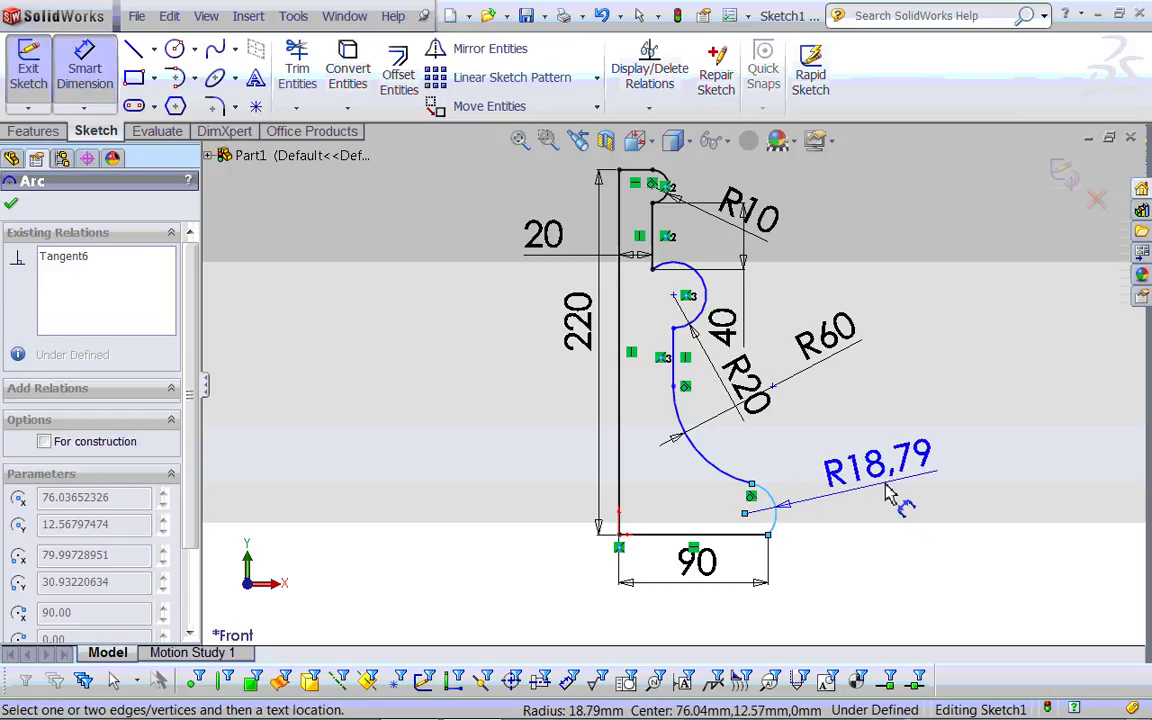
pyautogui.click(890, 490)
pyautogui.write('12')
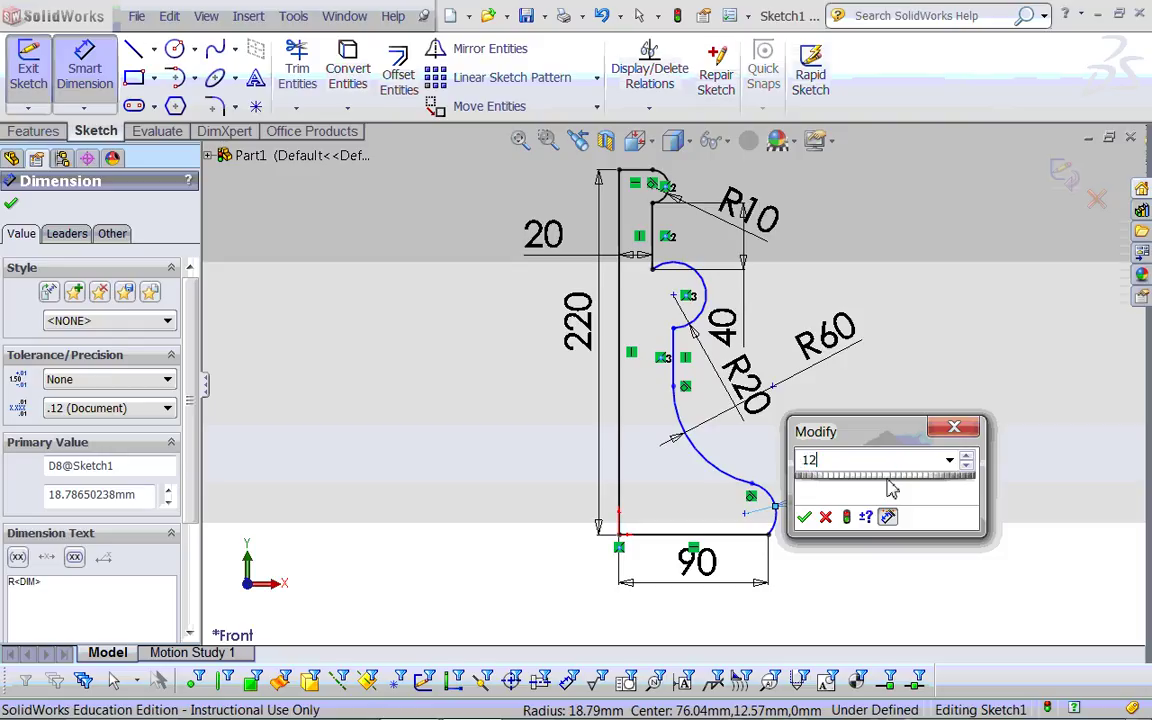
pyautogui.write('.5')
pyautogui.press('Return')
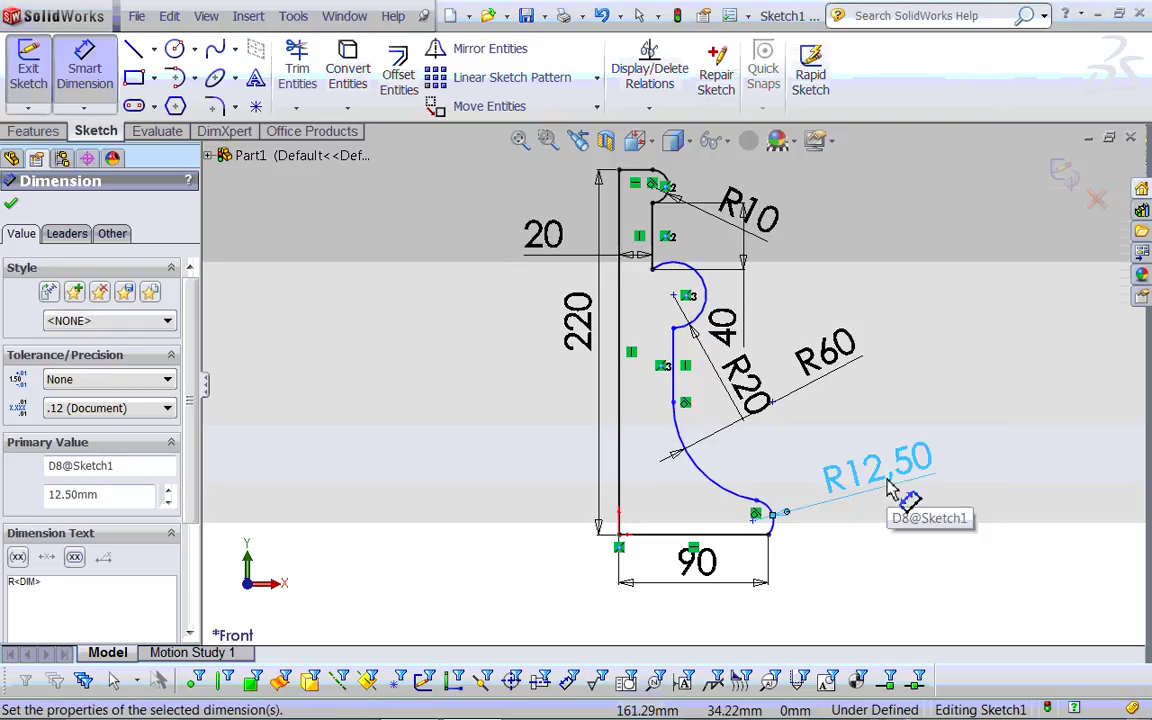
# Step: Add an 80 mm vertical dimension from the bottom line to the arc end
pyautogui.click(735, 545)
pyautogui.click(728, 478)
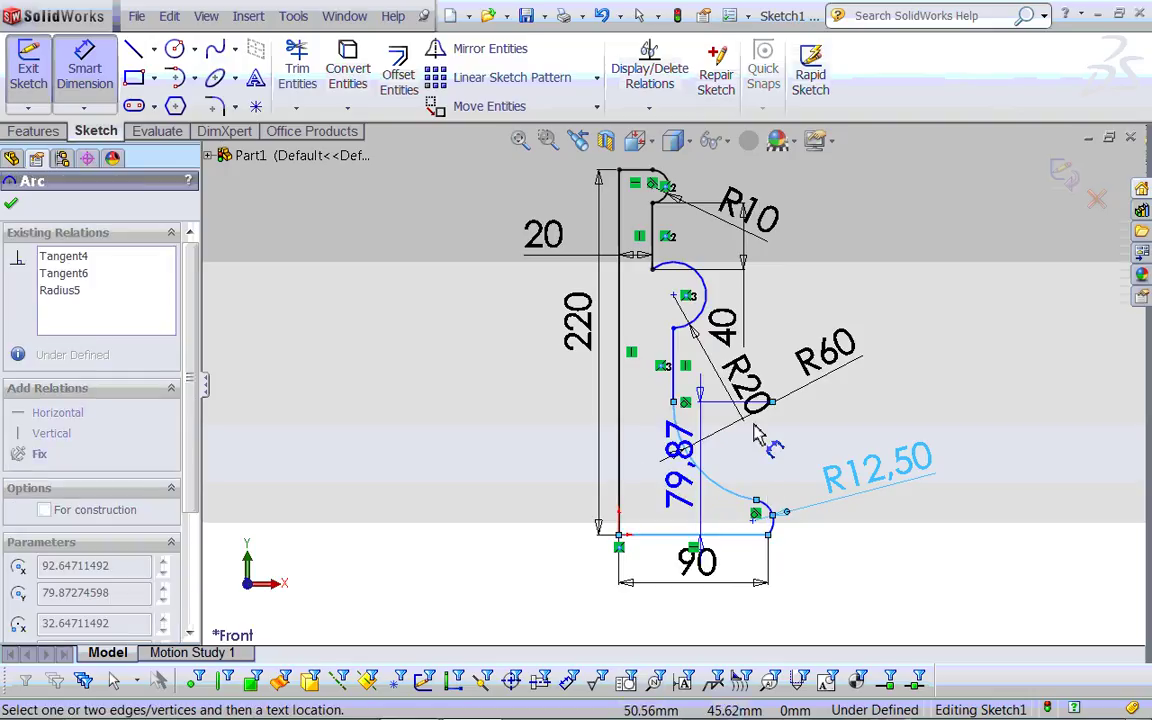
pyautogui.click(1012, 471)
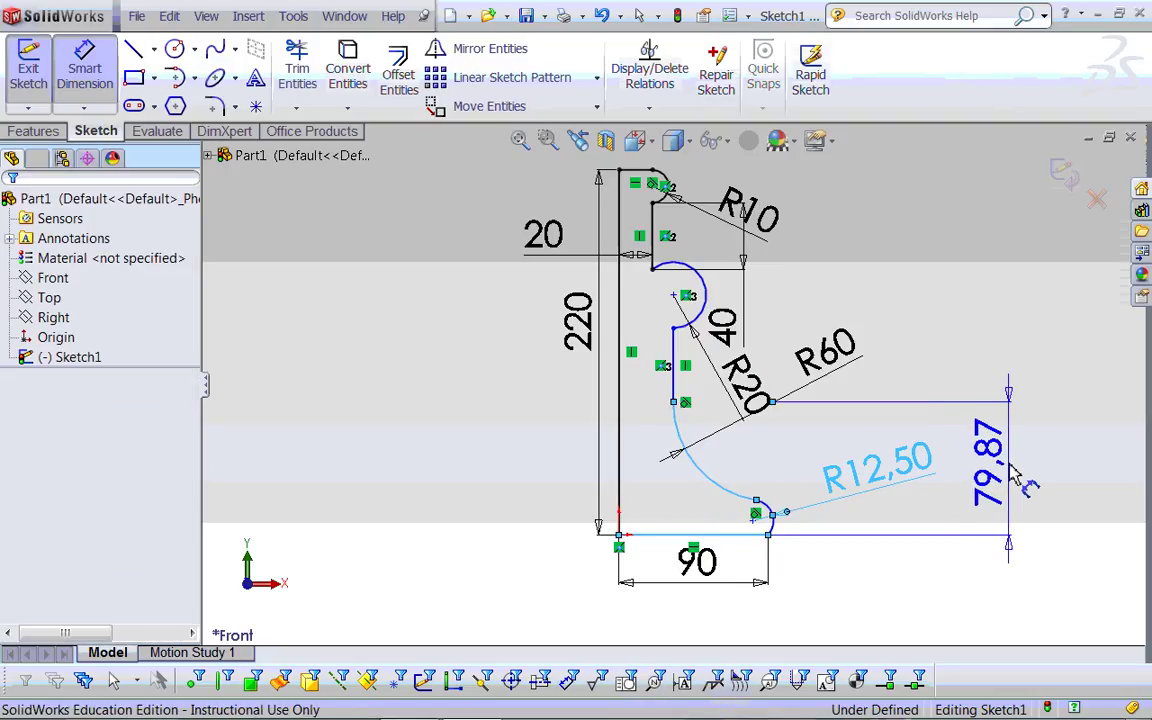
pyautogui.write('80')
pyautogui.press('Return')
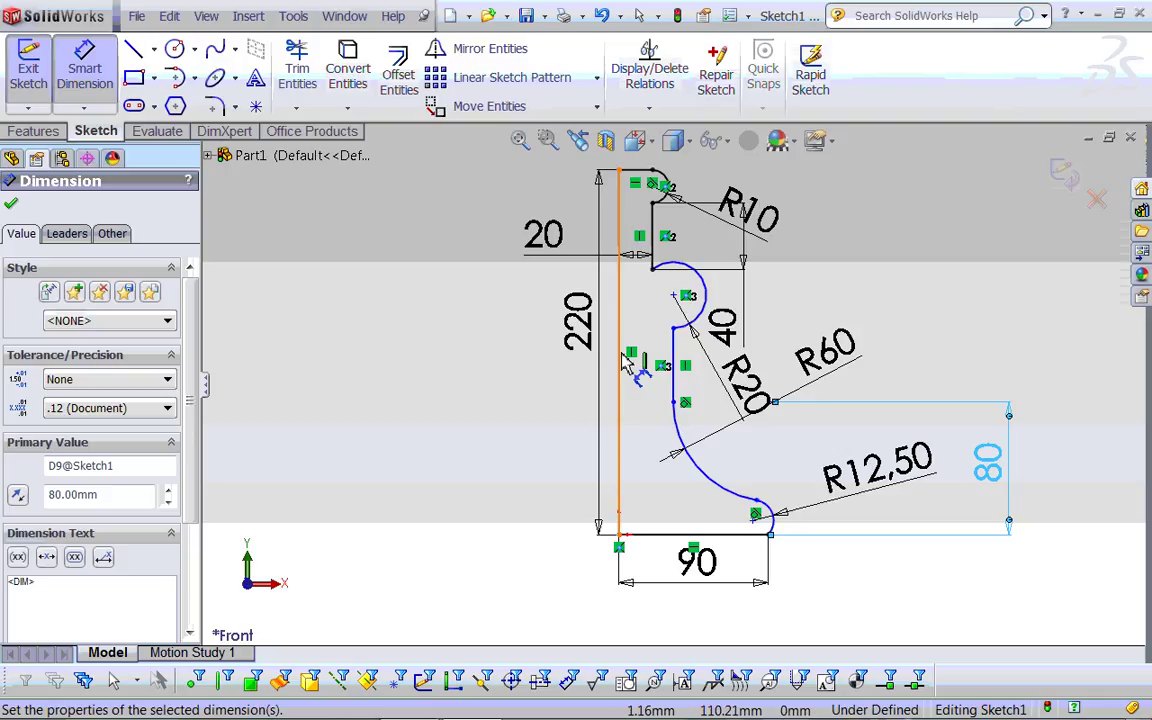
# Step: Set a 20 mm offset between the inner vertical line and the long left line, then exit the sketch
pyautogui.click(675, 350)
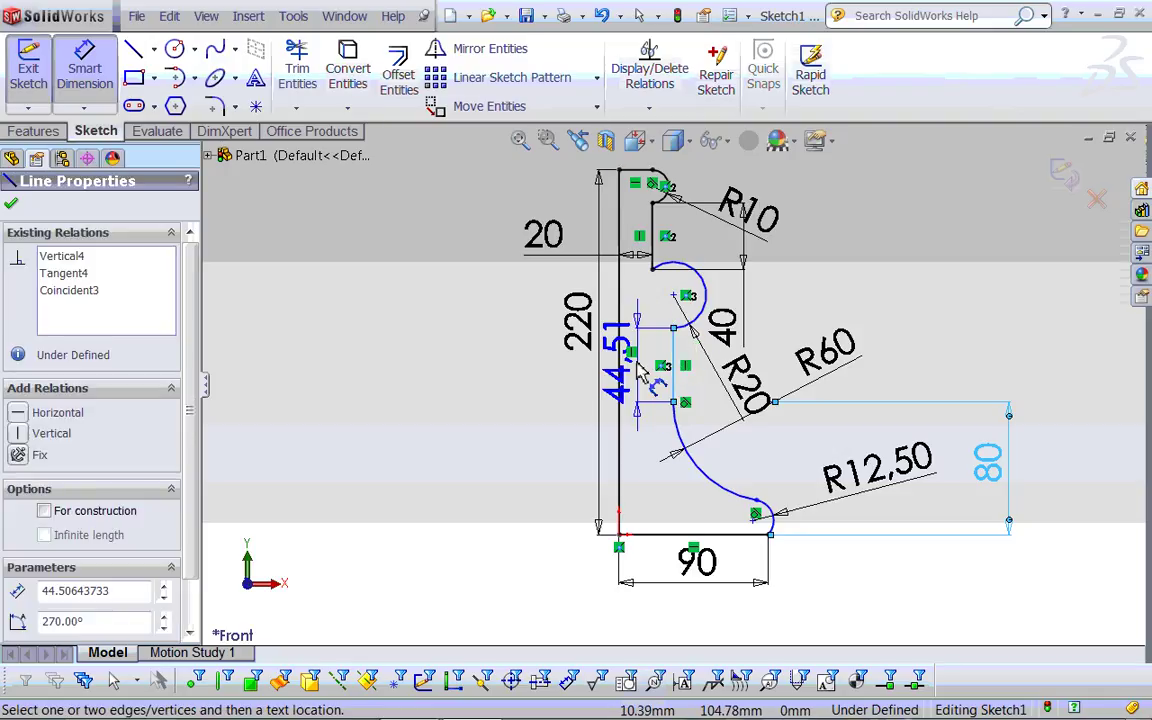
pyautogui.click(619, 382)
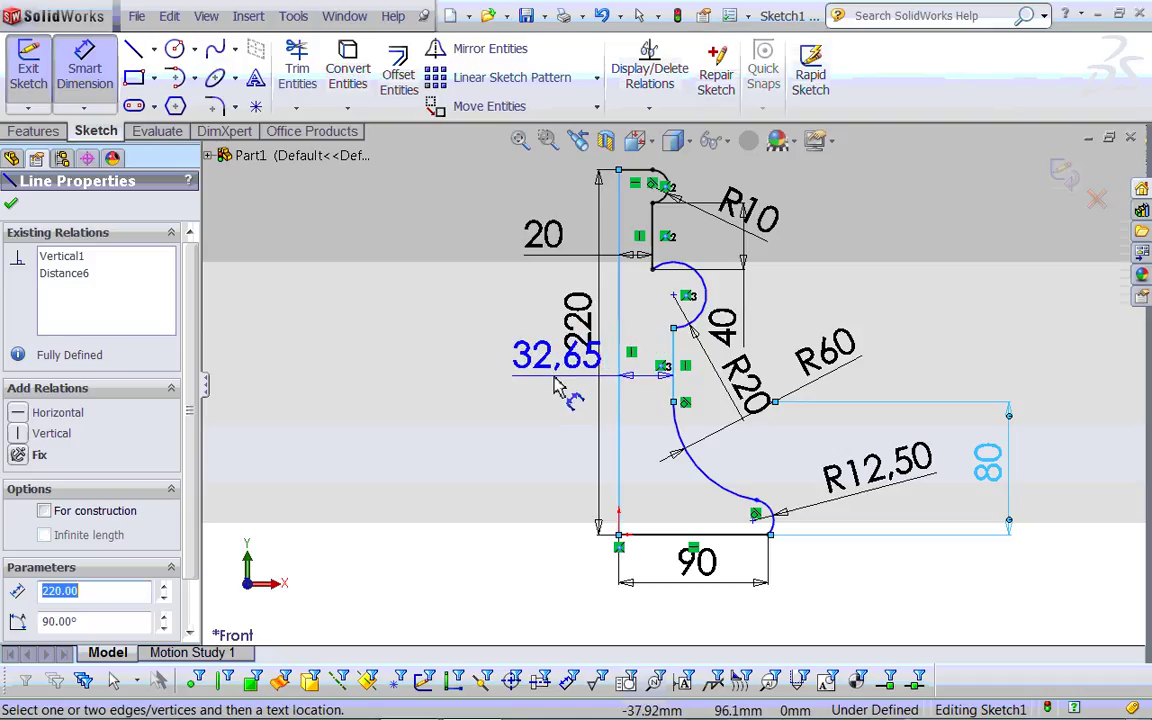
pyautogui.click(519, 402)
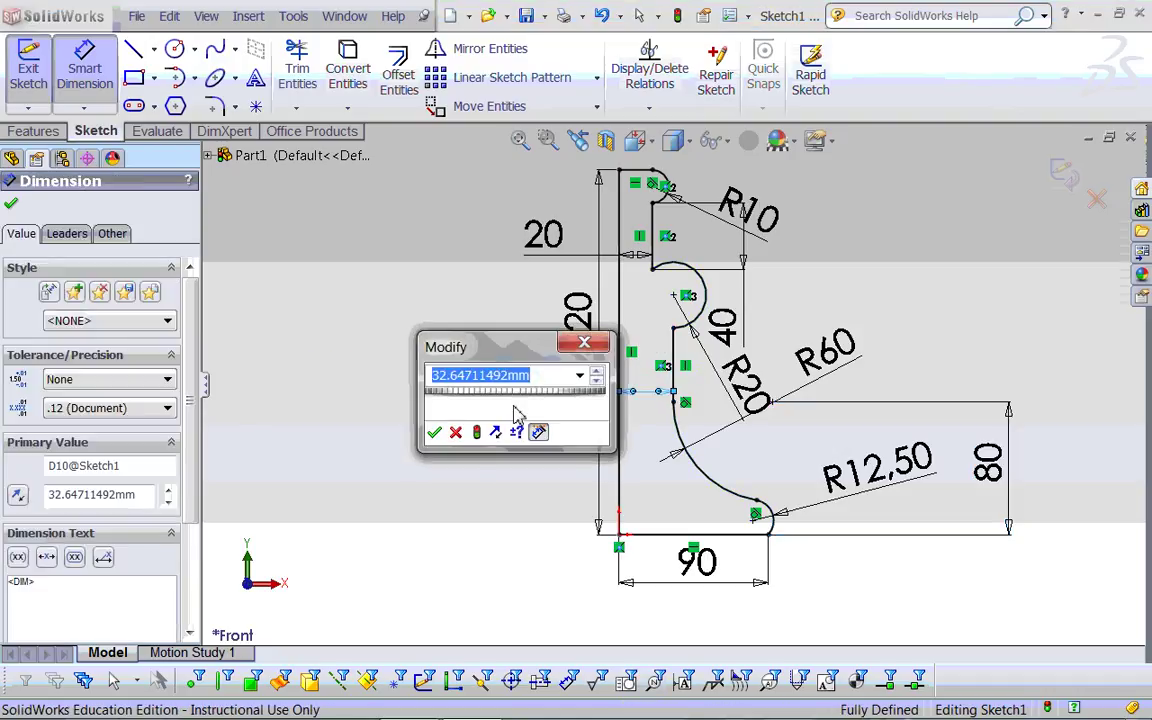
pyautogui.write('20')
pyautogui.press('Return')
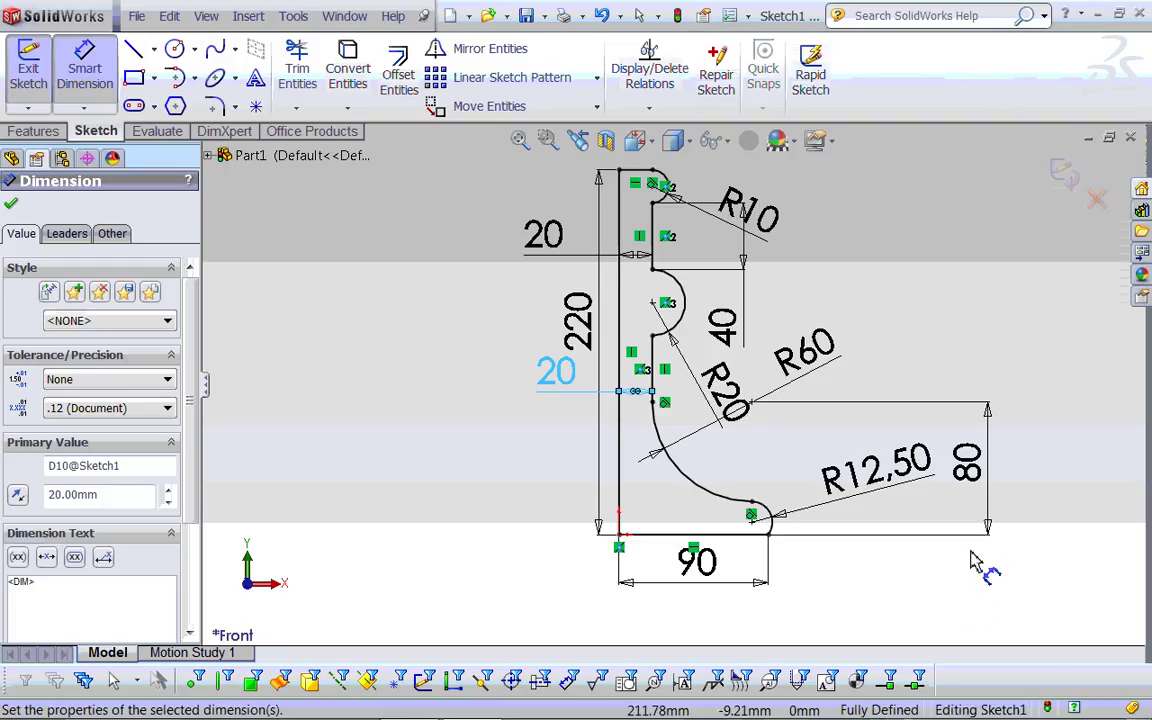
pyautogui.click(1066, 176)
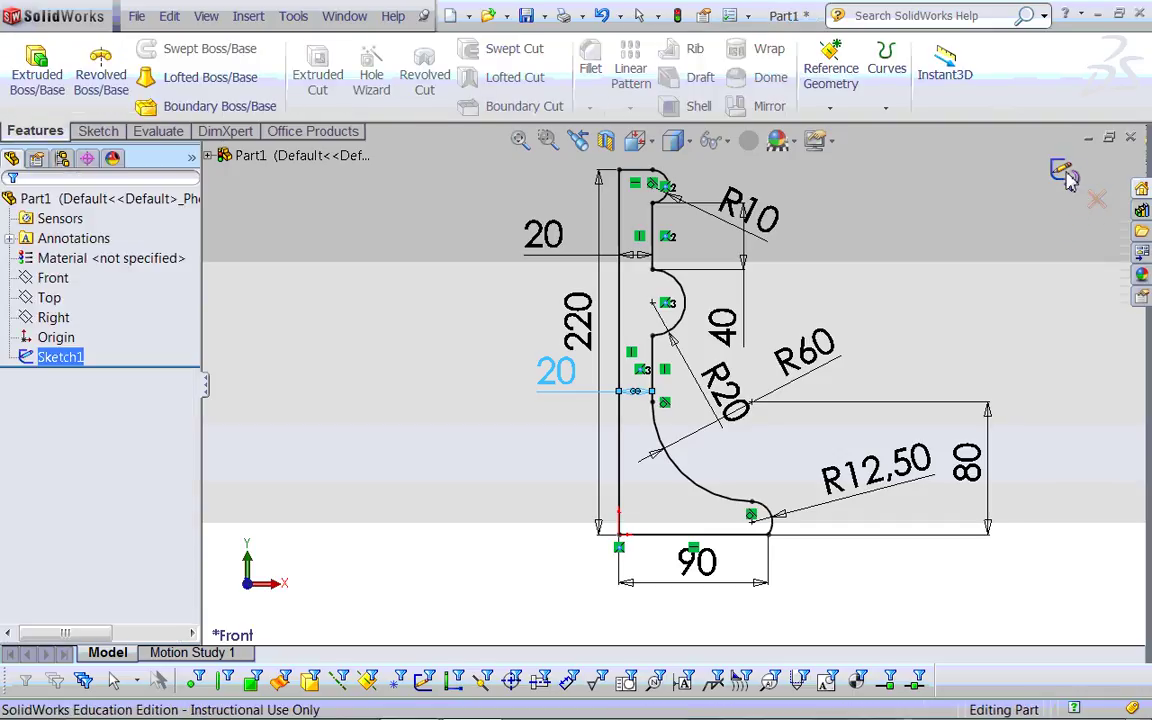
# Step: Zoom to fit the profile and start a Revolved Boss/Base on Sketch1
pyautogui.click(520, 141)
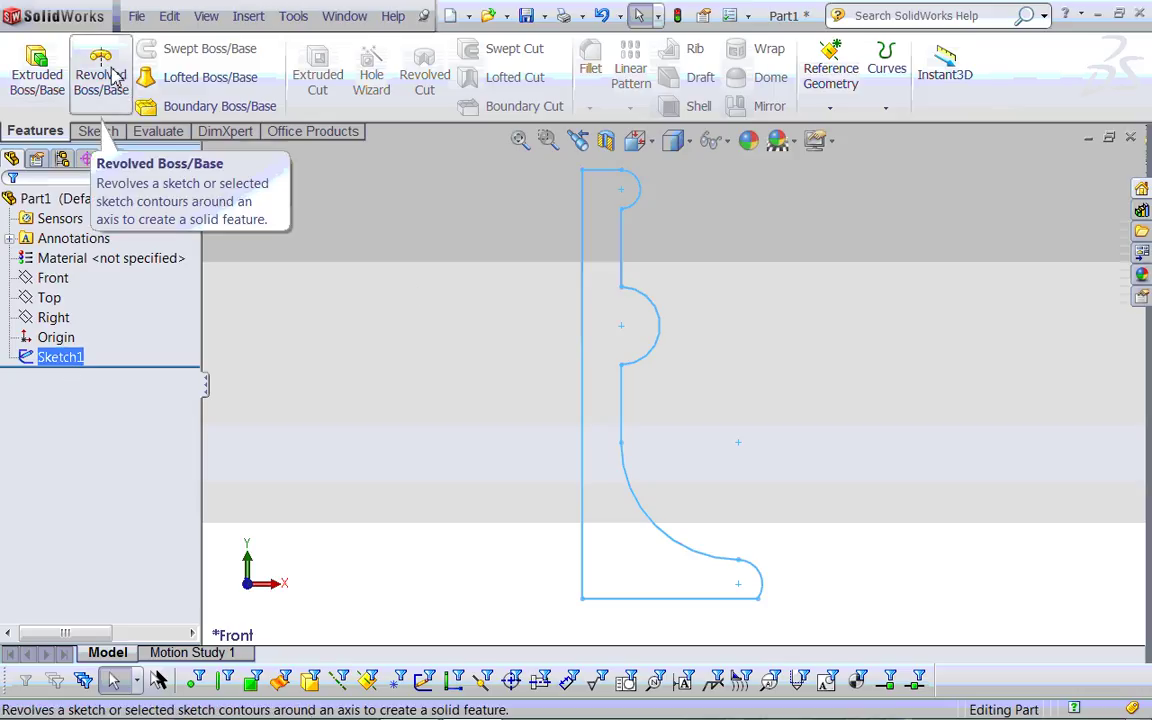
pyautogui.click(115, 77)
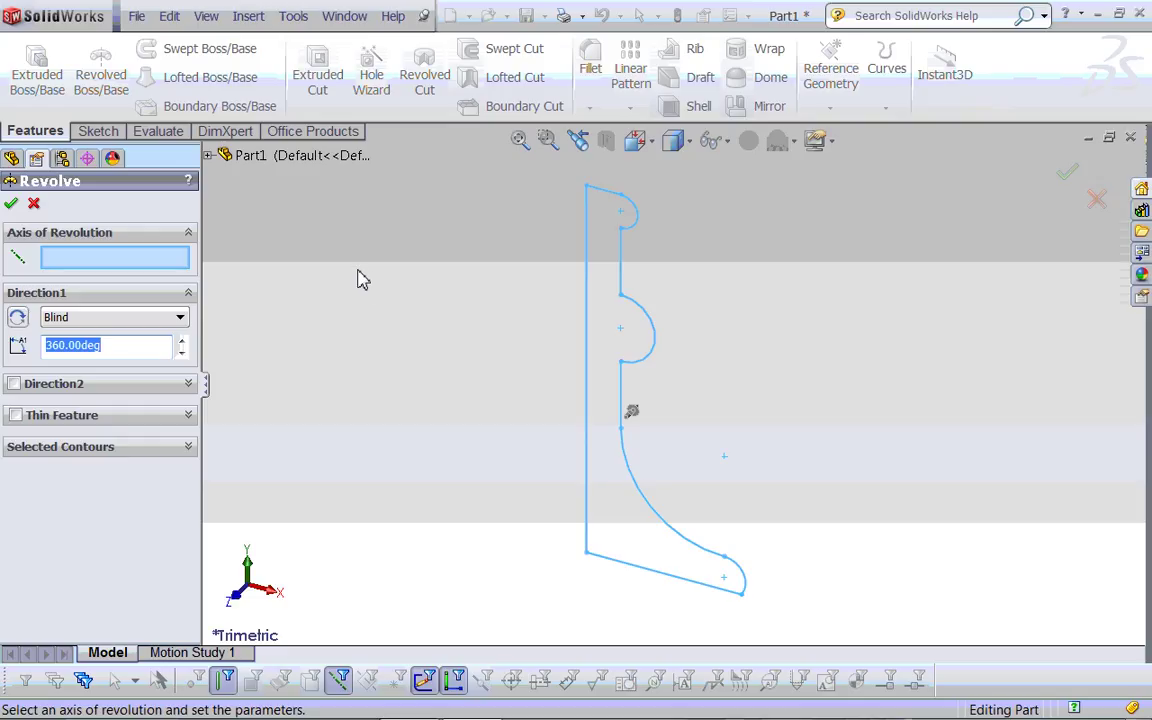
# Step: Revolve about the long left line, trying the angle down to 270° before retyping 360°
pyautogui.click(591, 325)
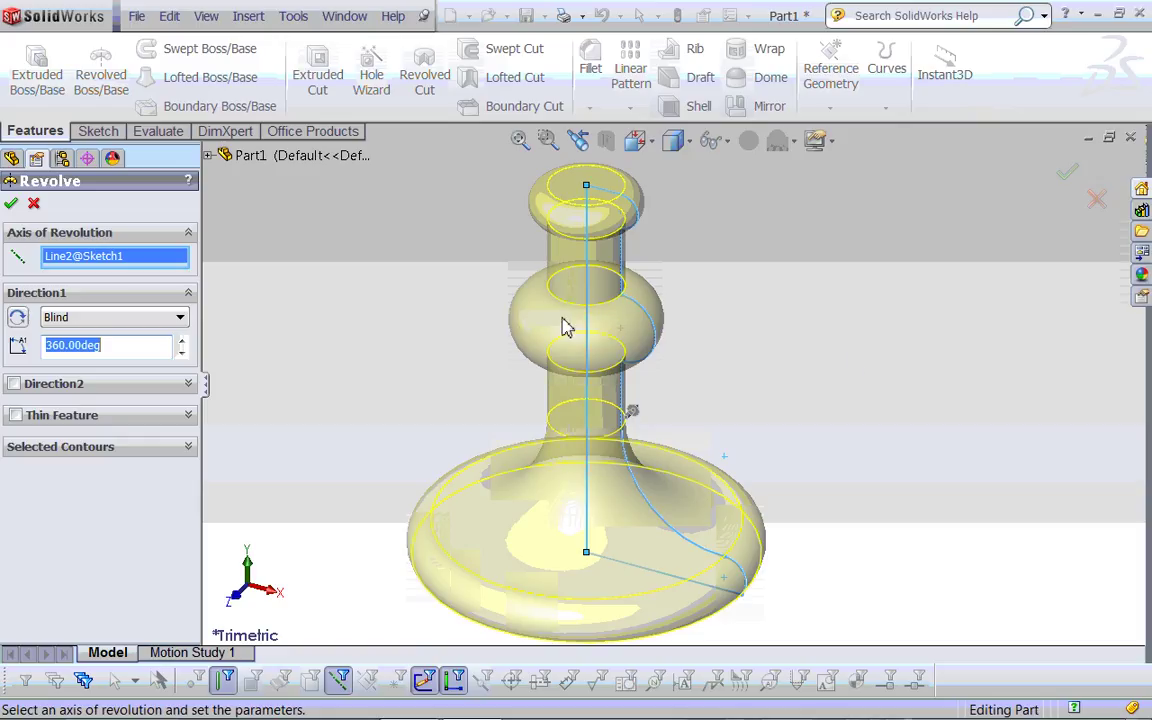
pyautogui.moveTo(826, 368)
pyautogui.mouseDown(button='middle')
pyautogui.moveTo(828, 331)
pyautogui.moveTo(815, 375)
pyautogui.moveTo(800, 383)
pyautogui.moveTo(854, 363)
pyautogui.moveTo(838, 350)
pyautogui.moveTo(838, 327)
pyautogui.moveTo(818, 337)
pyautogui.mouseUp(button='middle')
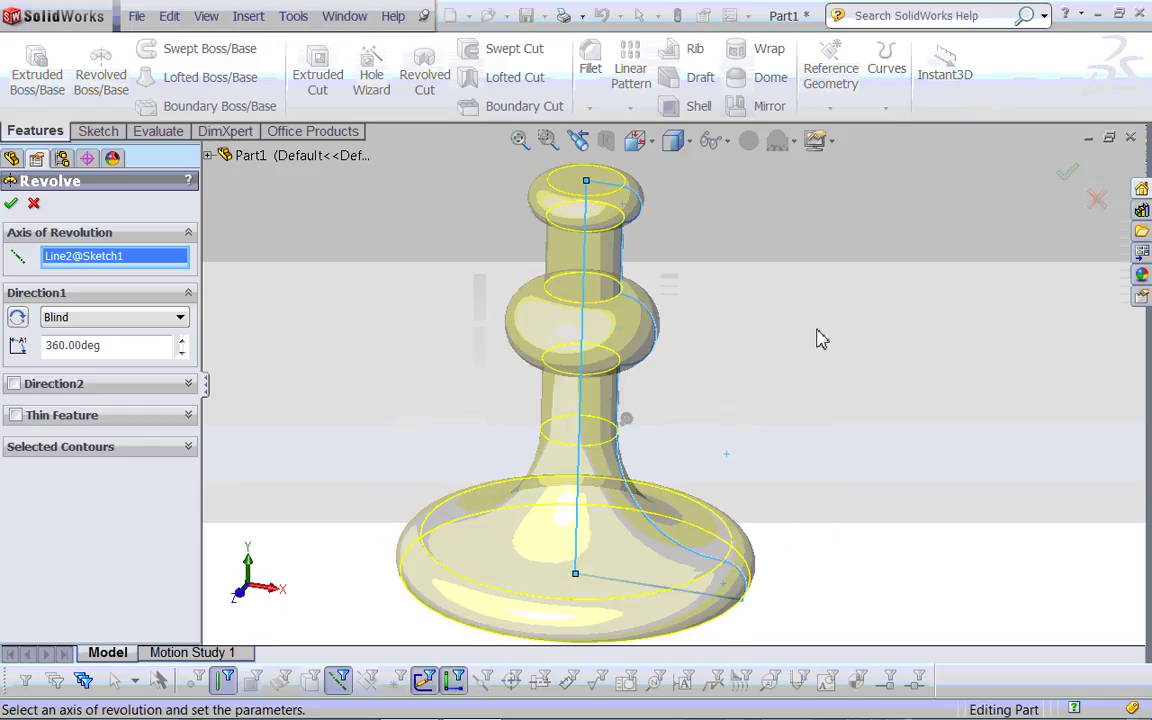
pyautogui.click(181, 354)
pyautogui.click(181, 354)
pyautogui.click(181, 354)
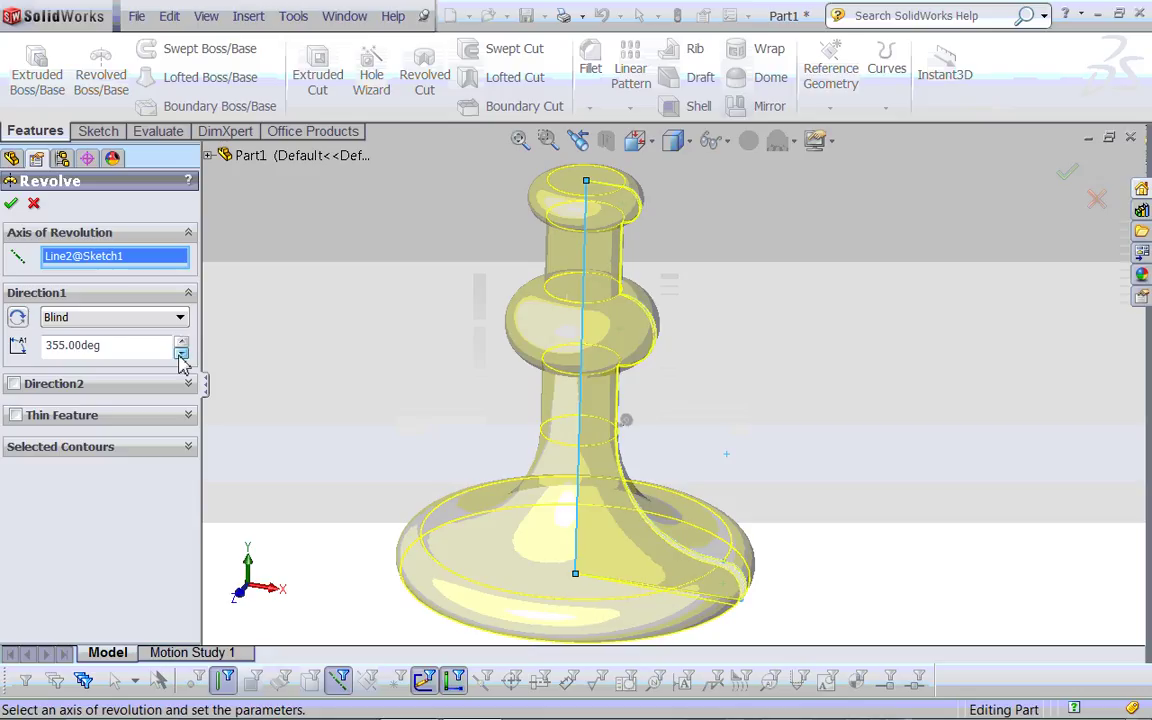
pyautogui.click(181, 354)
pyautogui.click(181, 354)
pyautogui.click(181, 354)
pyautogui.click(181, 354)
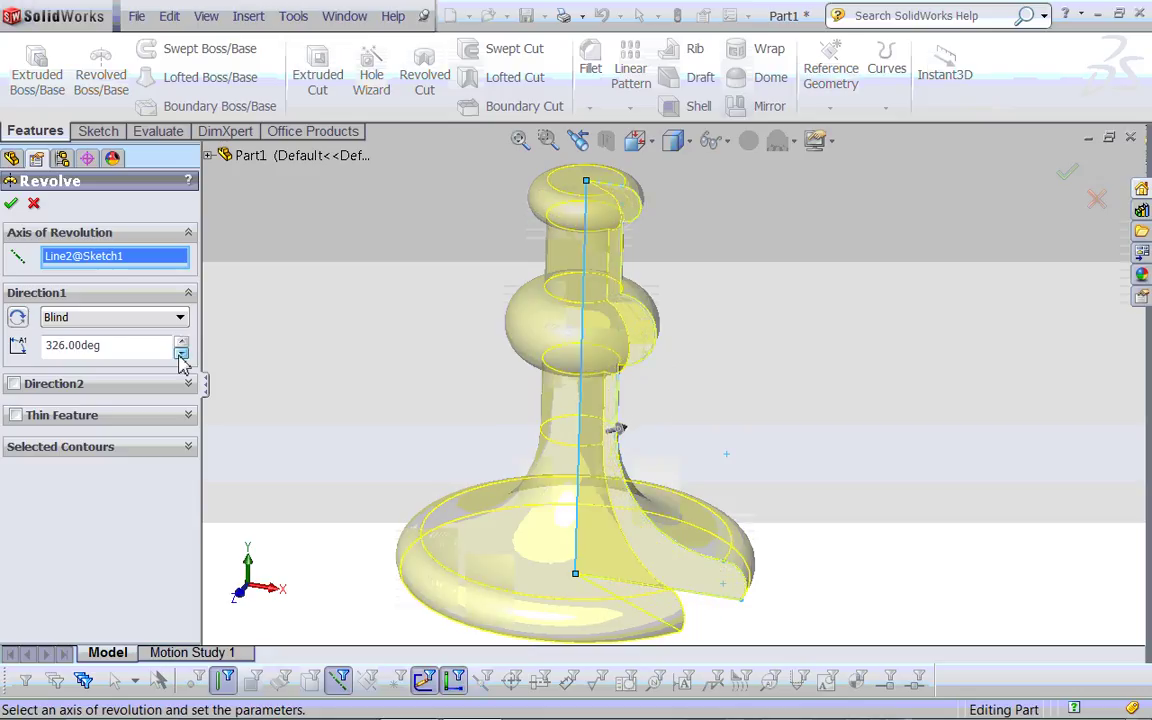
pyautogui.click(181, 354)
pyautogui.click(181, 354)
pyautogui.click(181, 354)
pyautogui.click(181, 354)
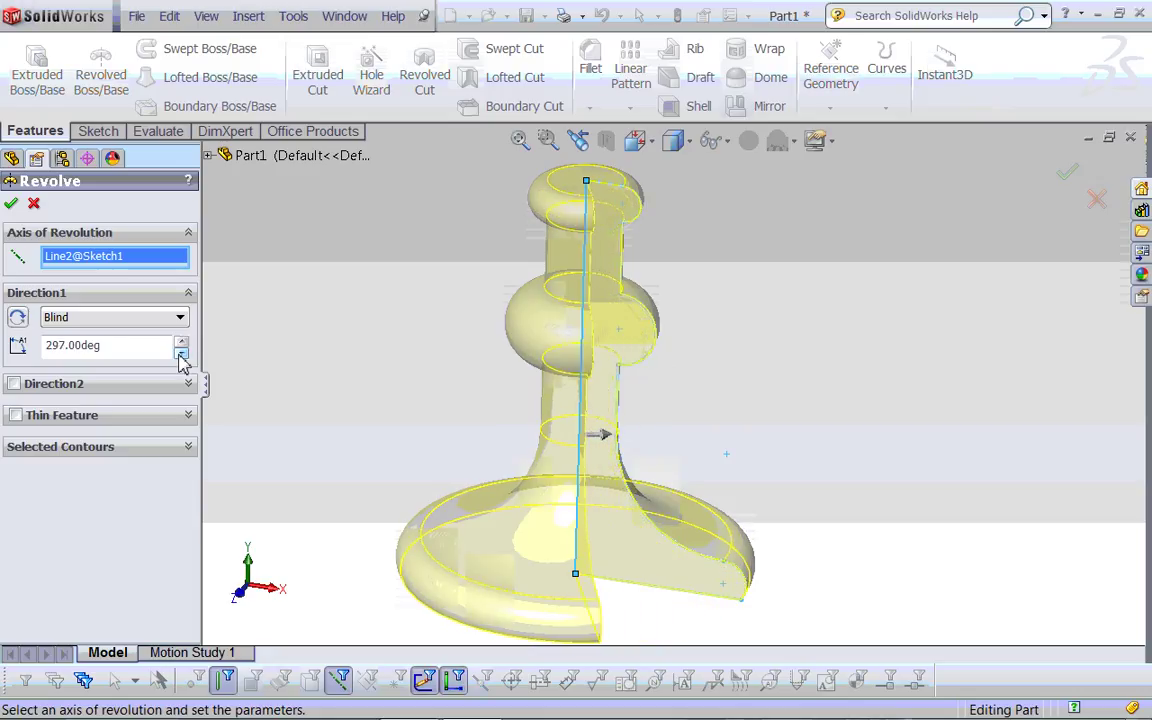
pyautogui.click(181, 354)
pyautogui.click(181, 354)
pyautogui.click(181, 354)
pyautogui.click(181, 354)
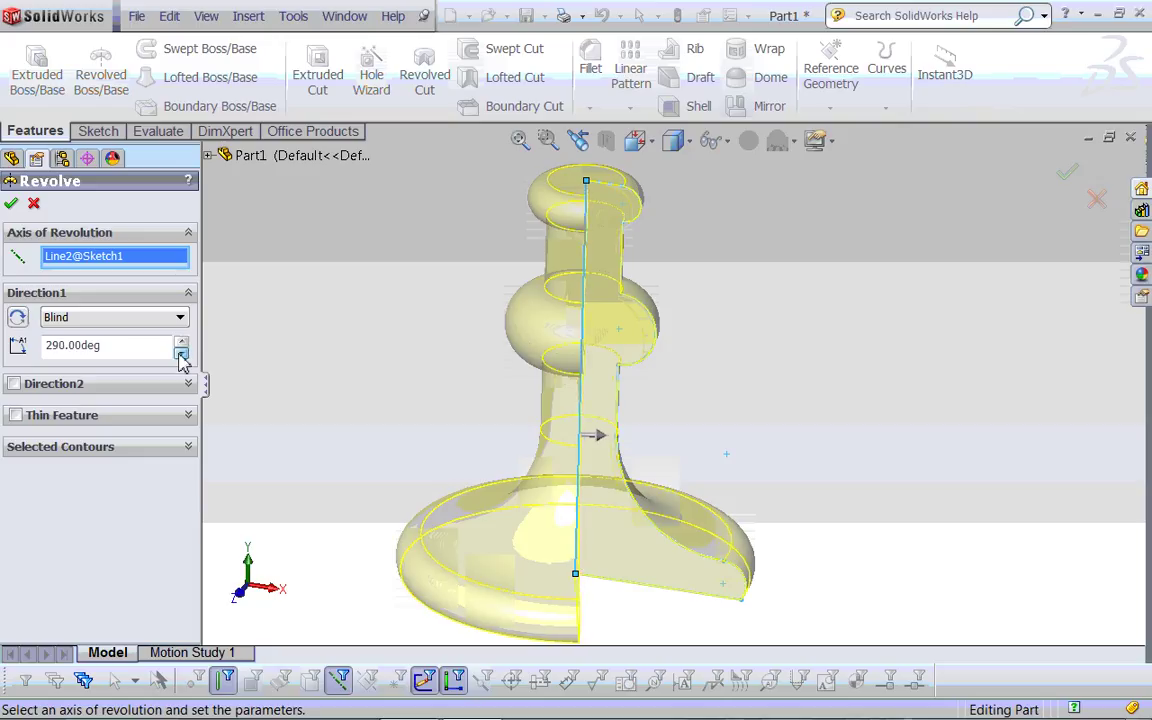
pyautogui.click(181, 354)
pyautogui.click(181, 354)
pyautogui.click(181, 354)
pyautogui.click(181, 354)
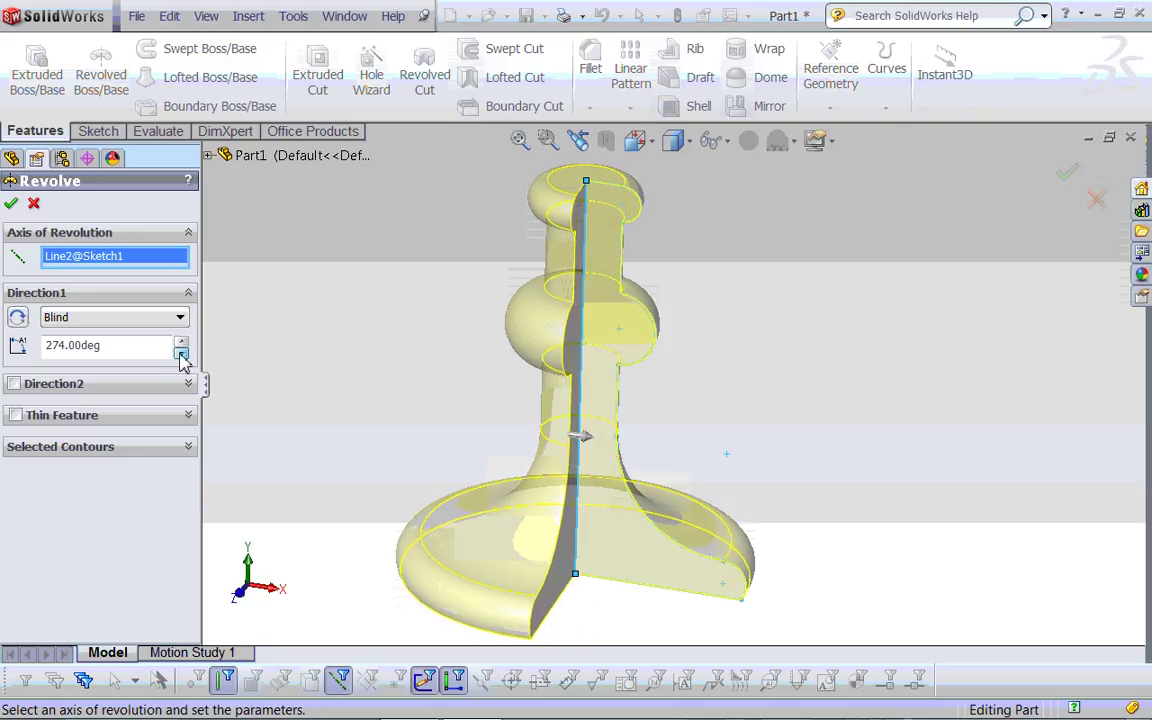
pyautogui.click(181, 354)
pyautogui.click(181, 354)
pyautogui.click(181, 354)
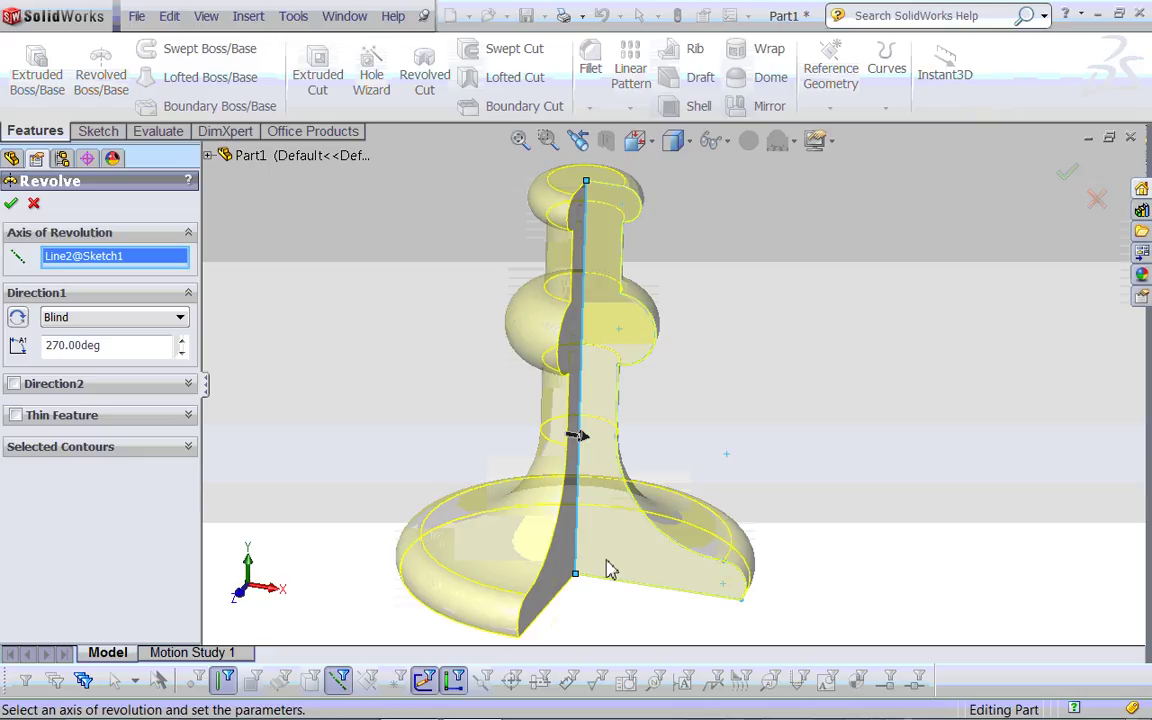
pyautogui.doubleClick(66, 346)
pyautogui.write('36')
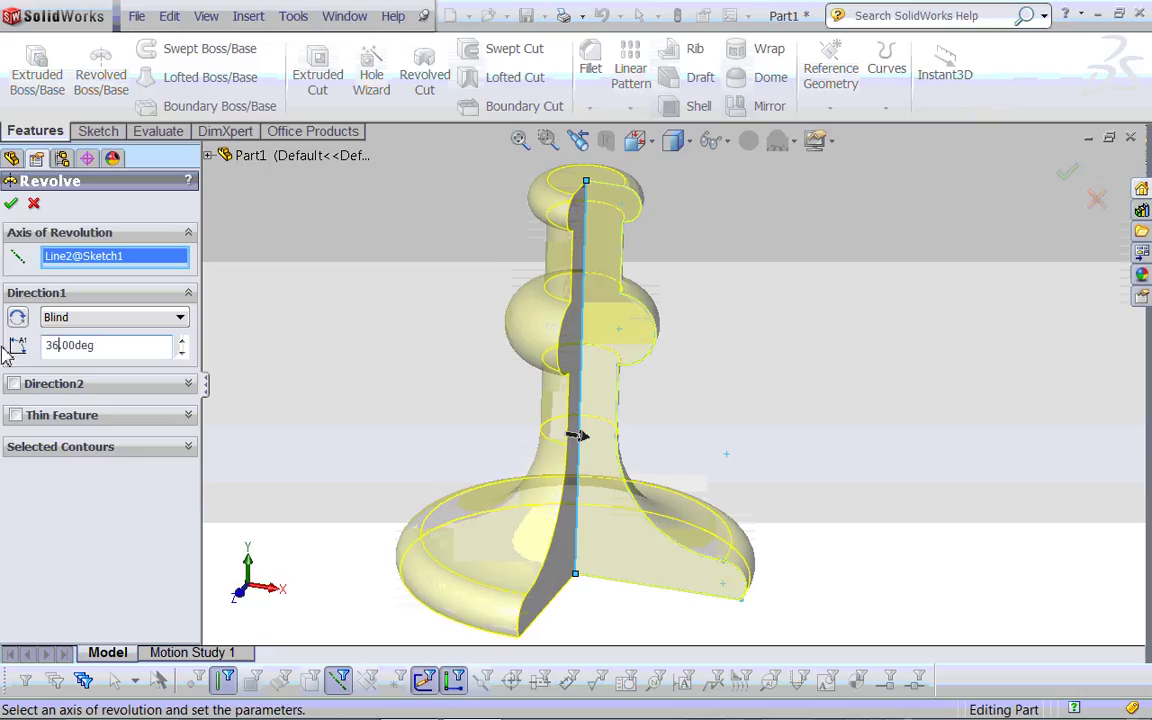
pyautogui.write('0')
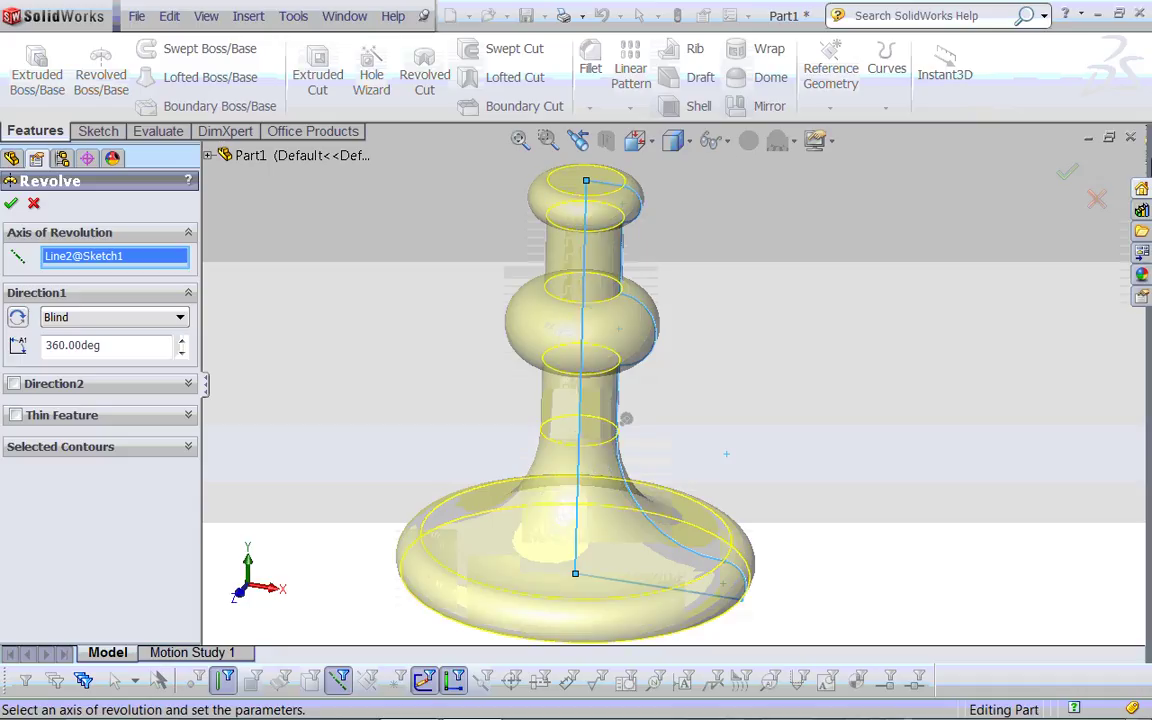
# Step: Accept the revolve to create the Revolve1 solid
pyautogui.click(1066, 176)
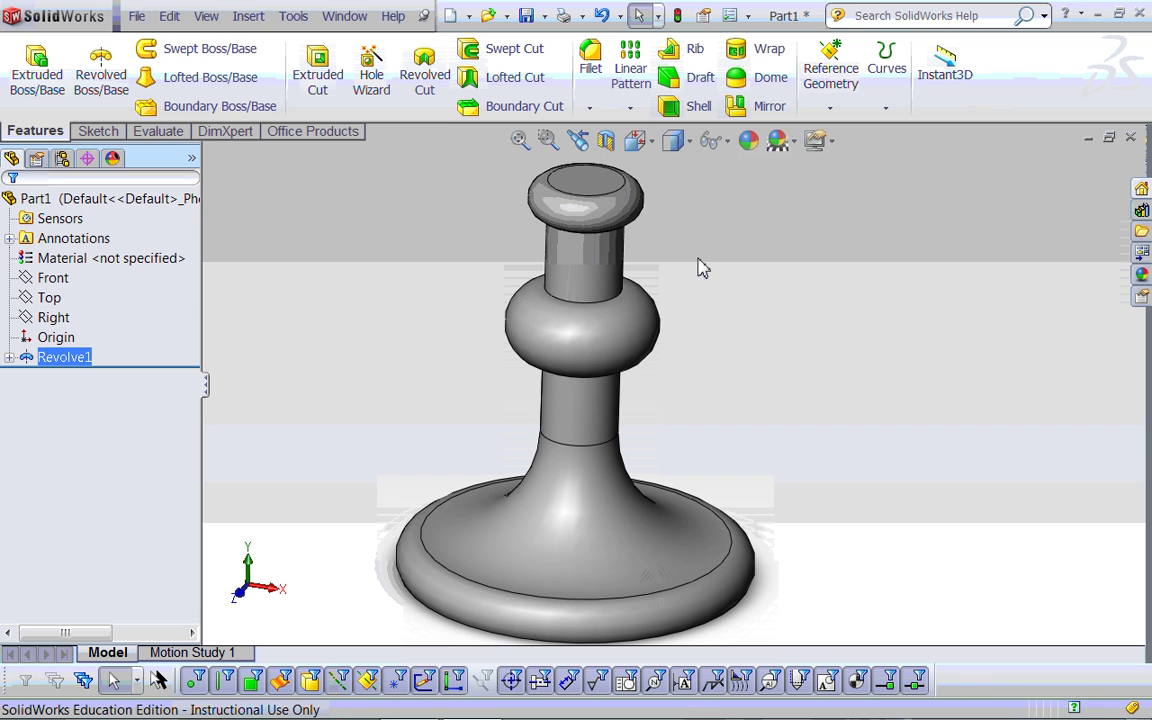
pyautogui.press('super+Tab')
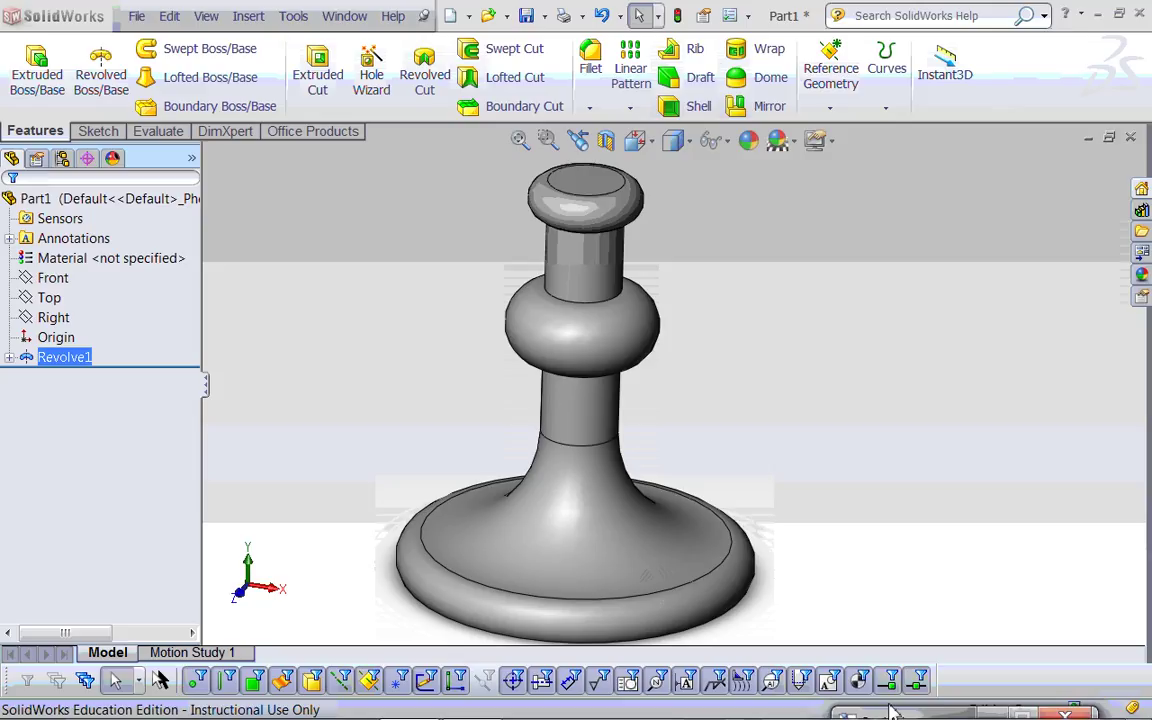
pyautogui.click(690, 142)
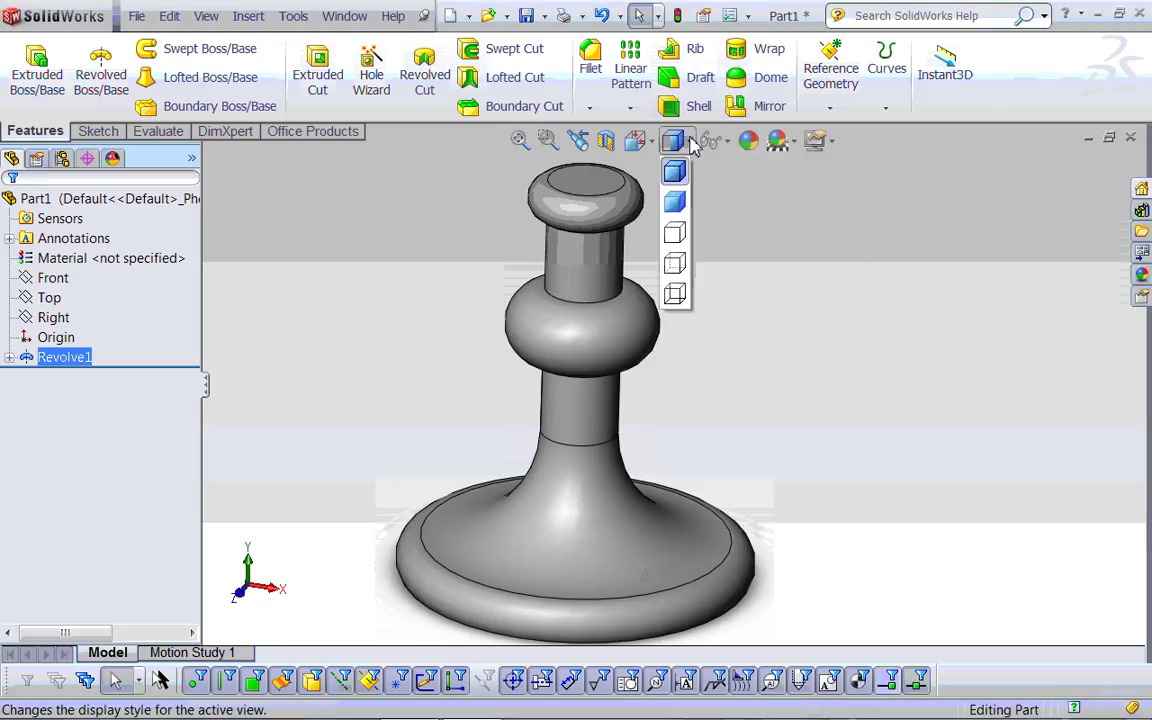
# Step: Display the part Shaded without edges in the Trimetric orientation
pyautogui.click(676, 203)
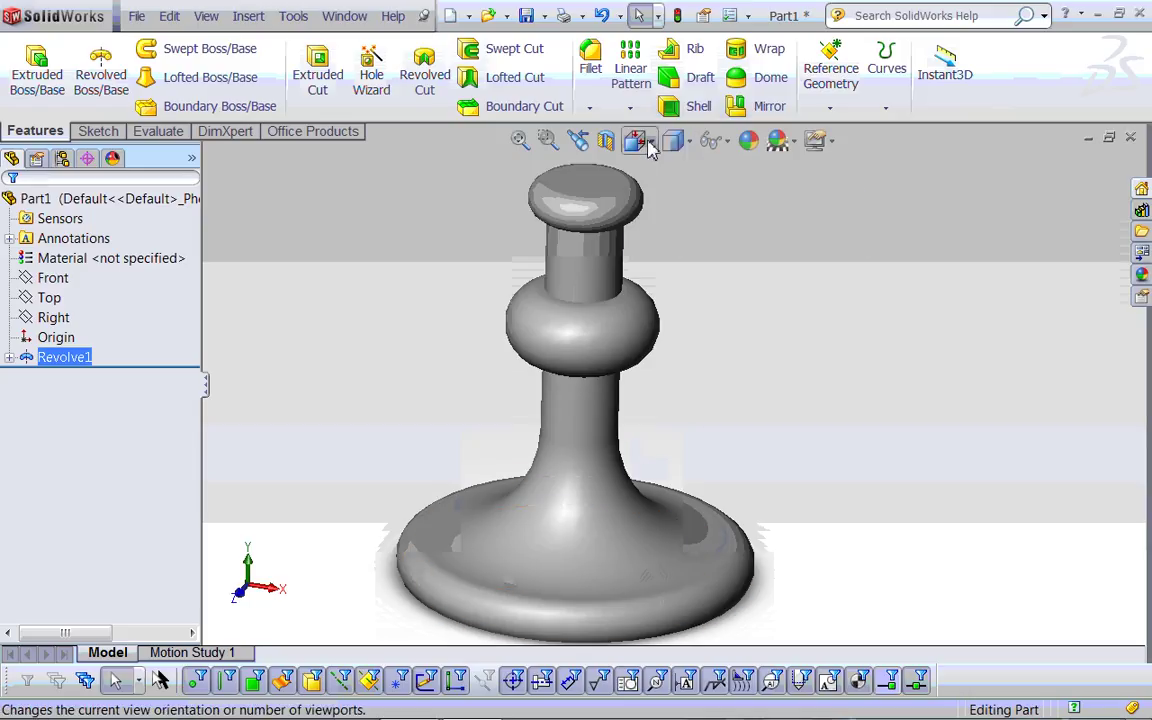
pyautogui.click(648, 146)
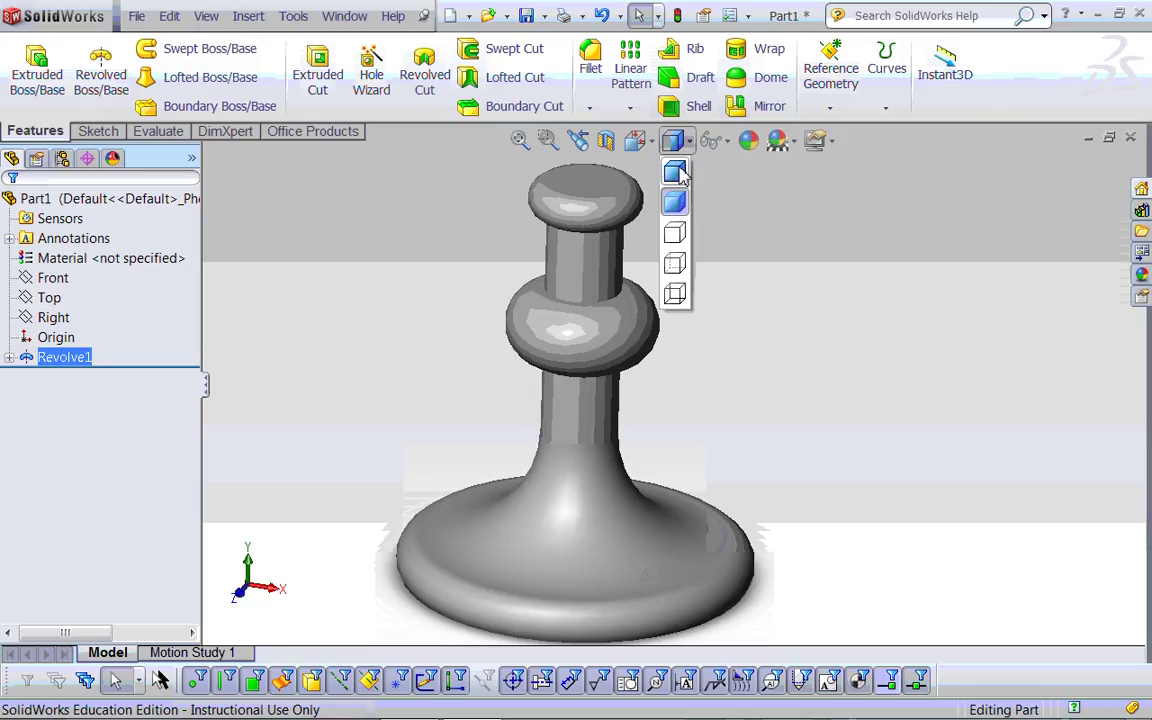
pyautogui.click(729, 172)
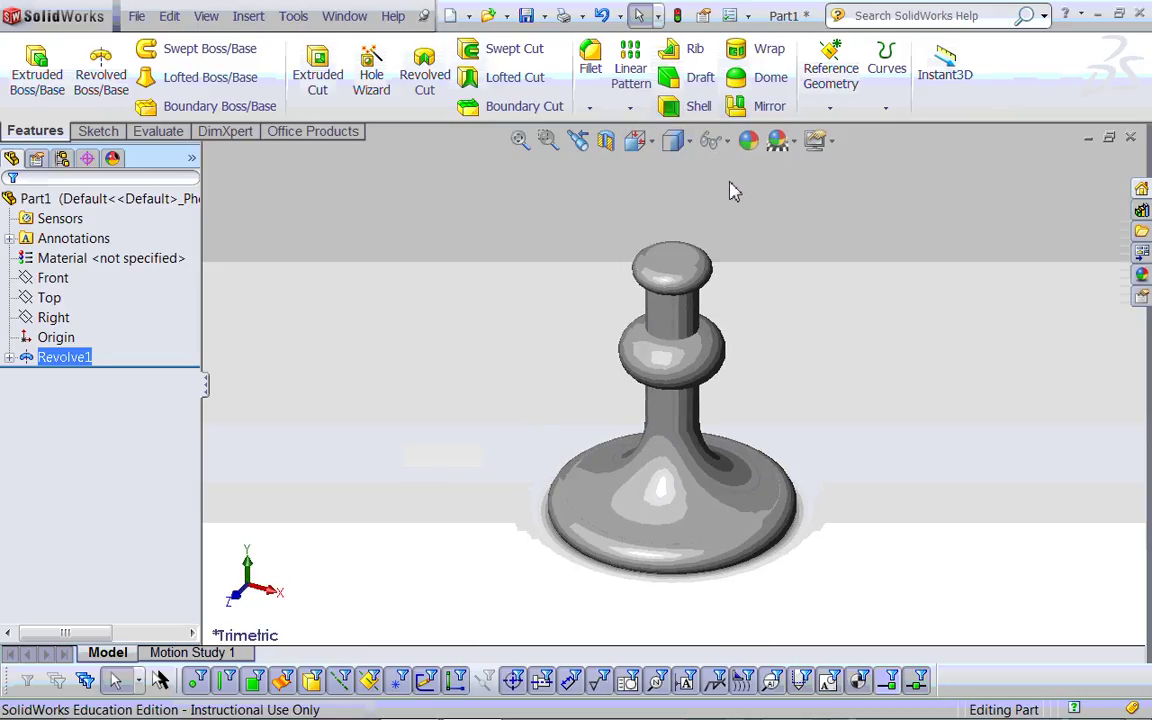
# Step: Save the part to Skrivbord under the name Rotatation
pyautogui.click(526, 16)
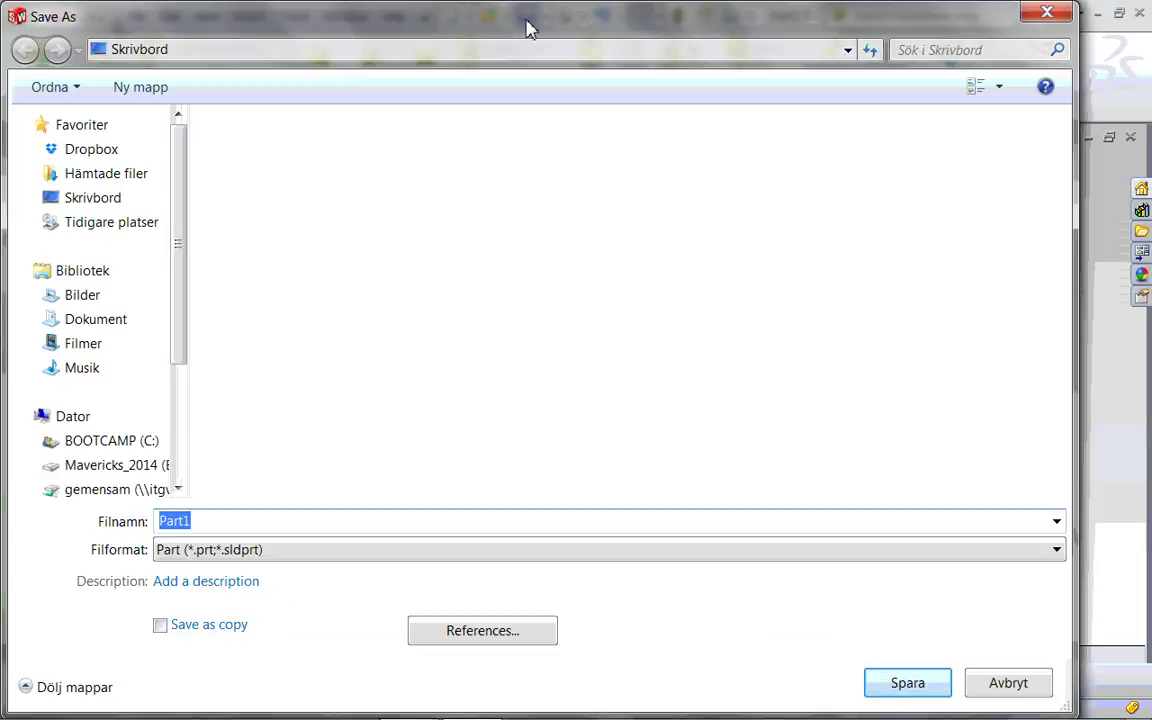
pyautogui.write('Rot')
pyautogui.write('ata')
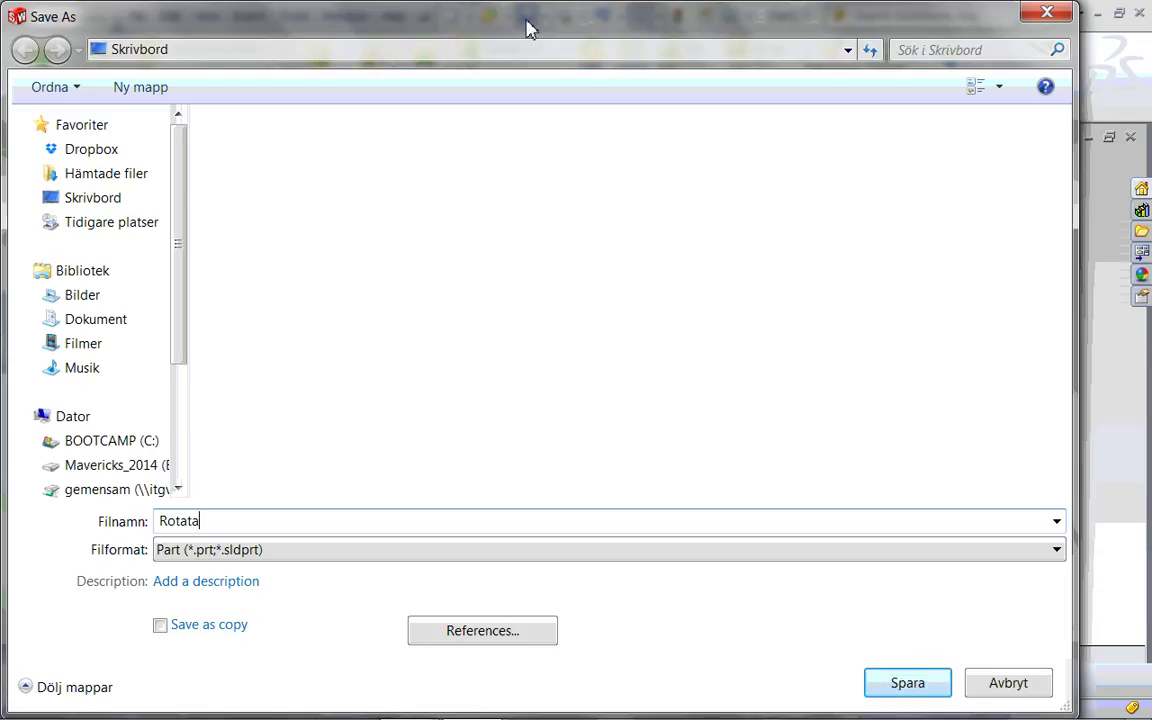
pyautogui.write('tion')
pyautogui.click(115, 199)
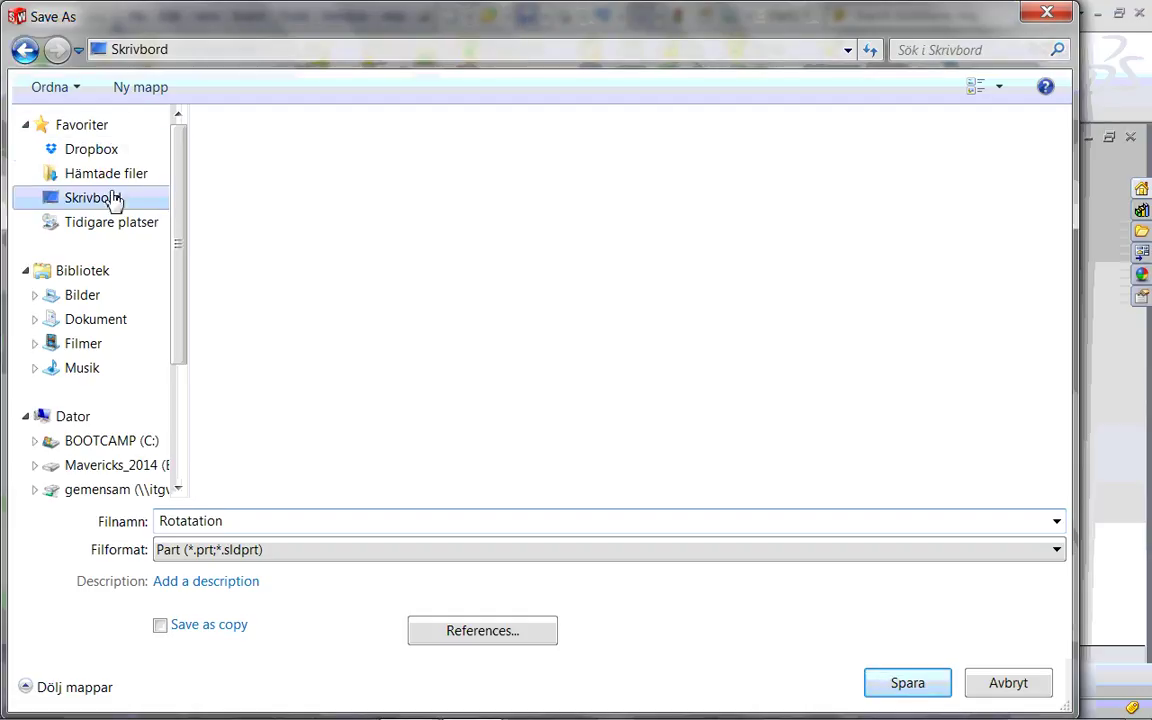
pyautogui.click(907, 684)
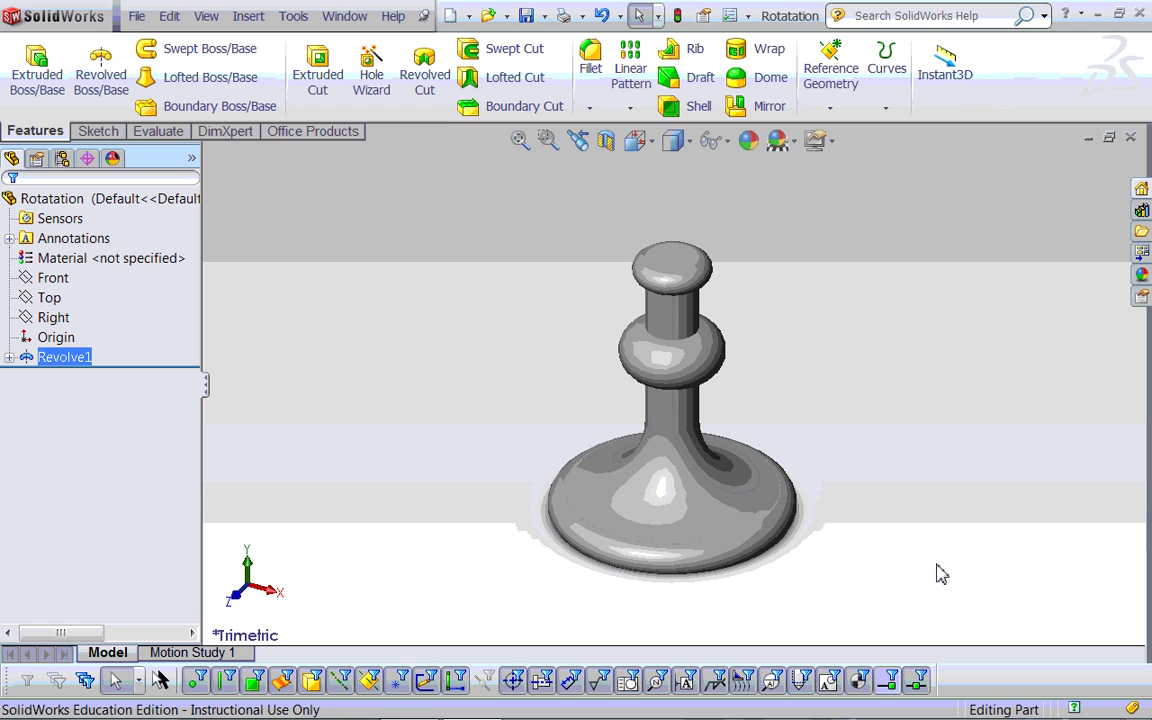
# Step: Bring the SolidWorks window back to the front
pyautogui.press('super+Tab')
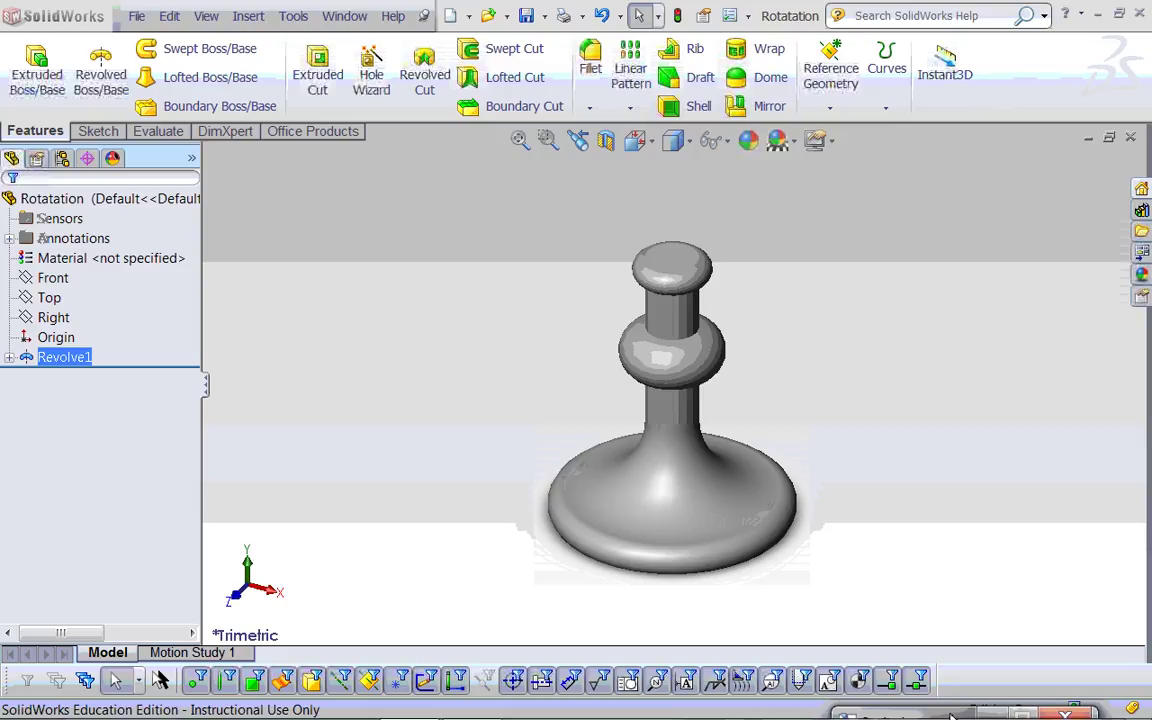
pyautogui.moveTo(950, 716); pyautogui.dragTo(977, 591)
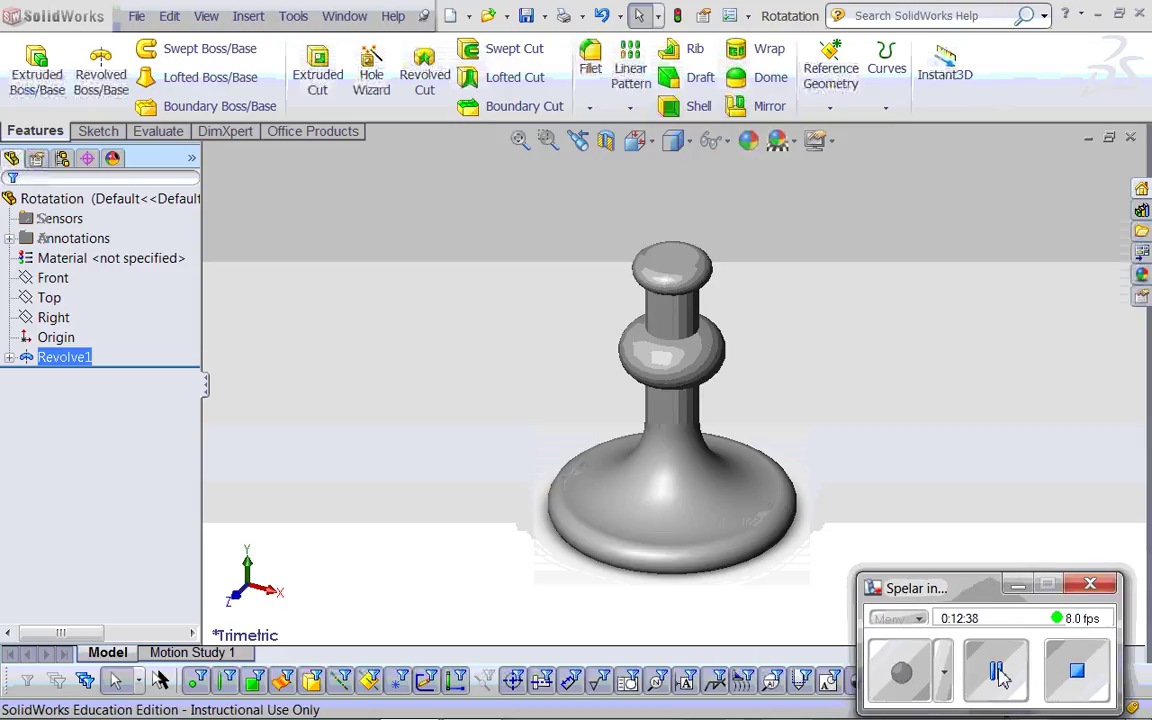
pyautogui.click(829, 596)
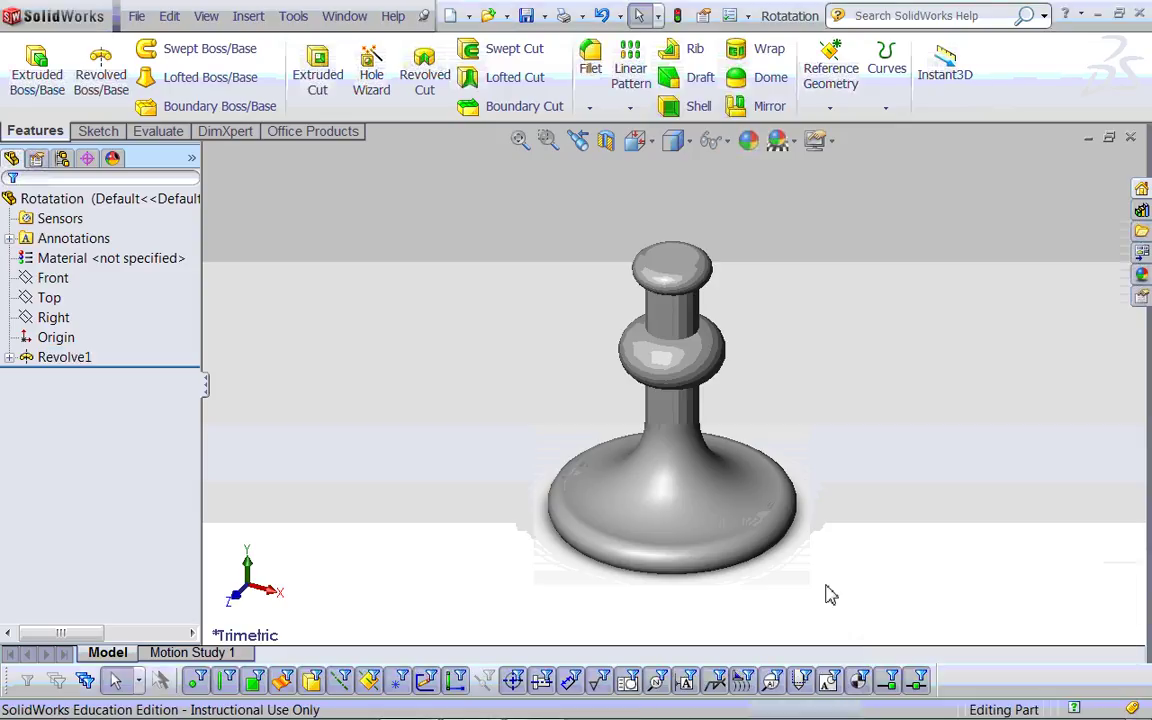
# Step: Close the Rotatation part and create a new blank part document
pyautogui.click(1131, 138)
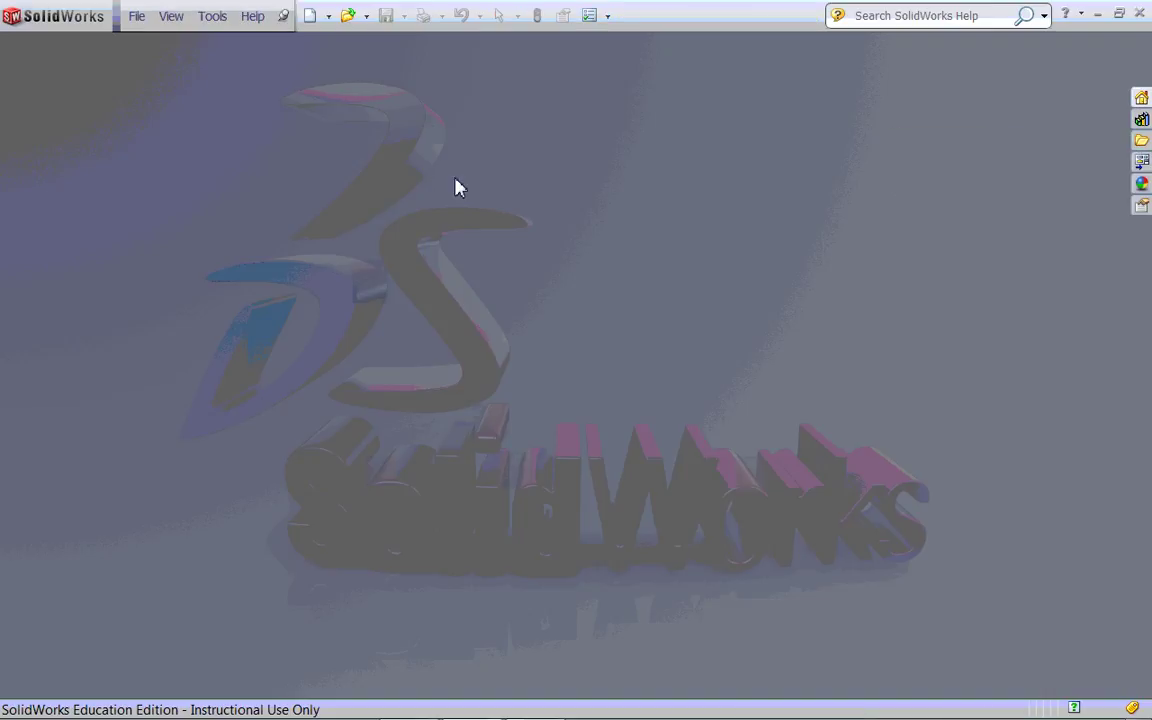
pyautogui.click(310, 16)
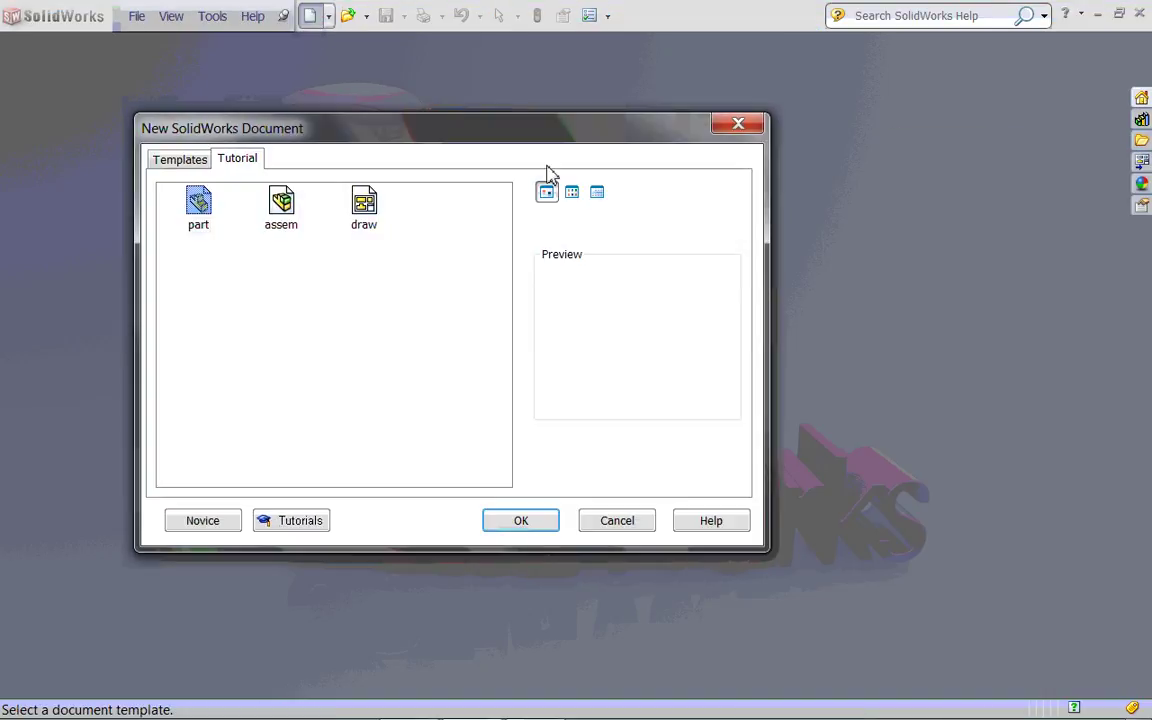
pyautogui.click(524, 523)
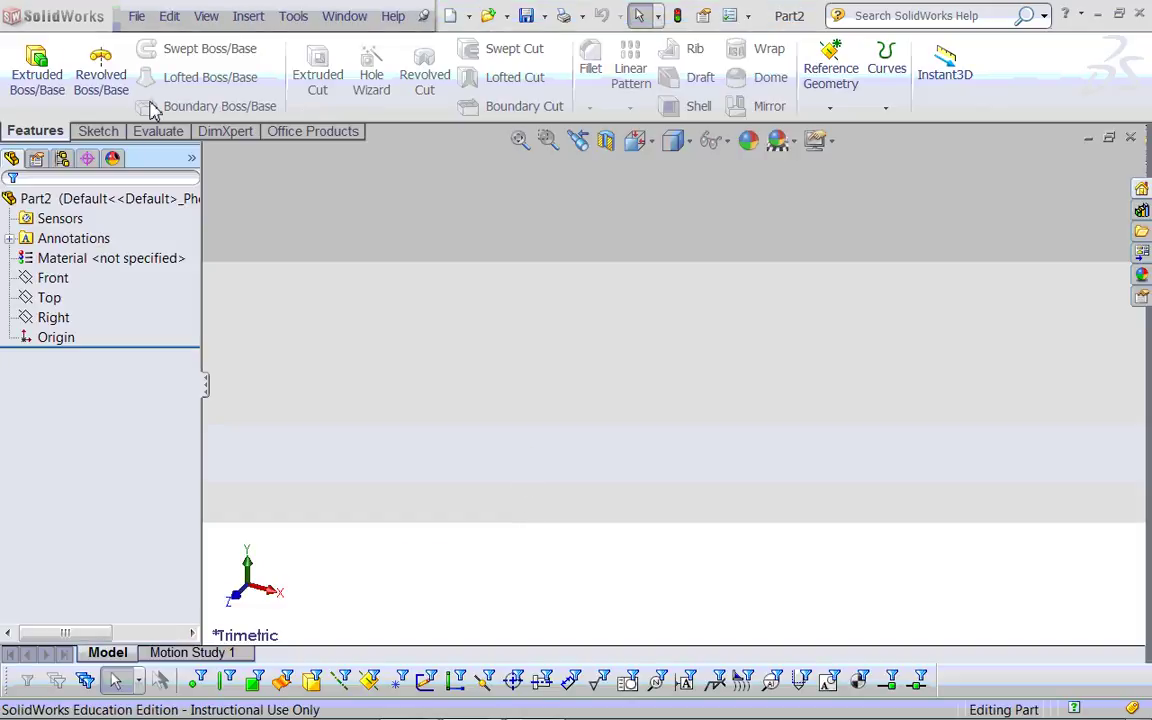
# Step: Start an Extruded Boss/Base sketch on the Front plane, then exit it without sketching
pyautogui.click(40, 68)
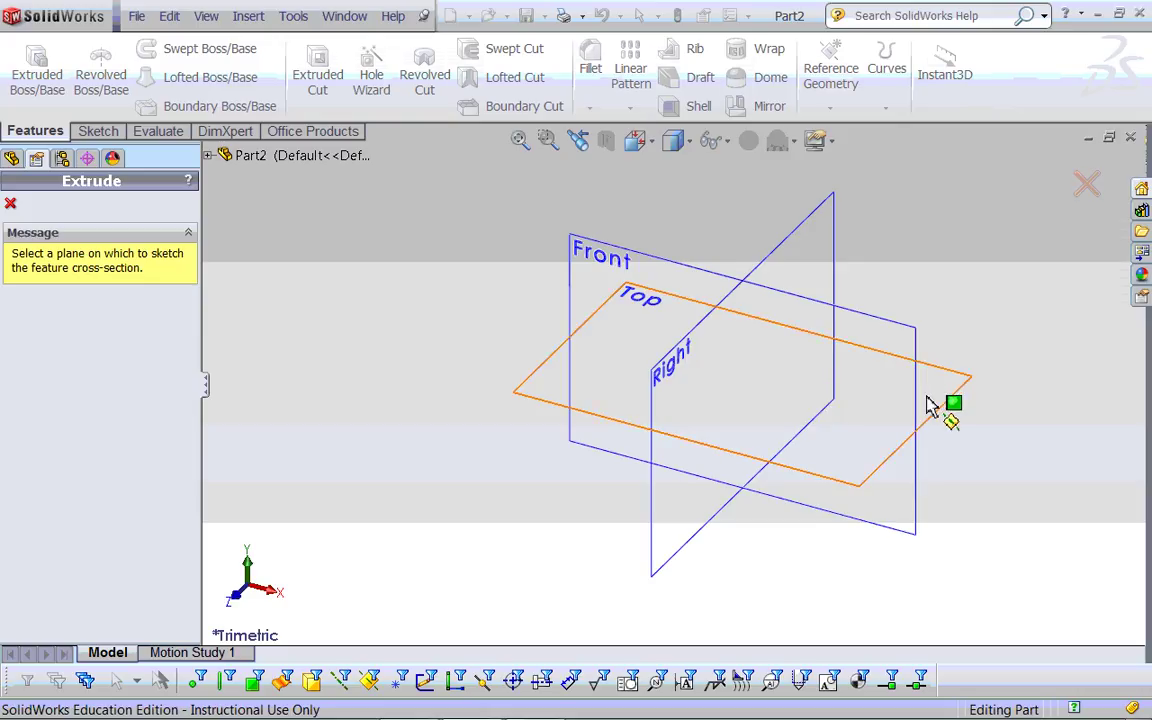
pyautogui.click(757, 365)
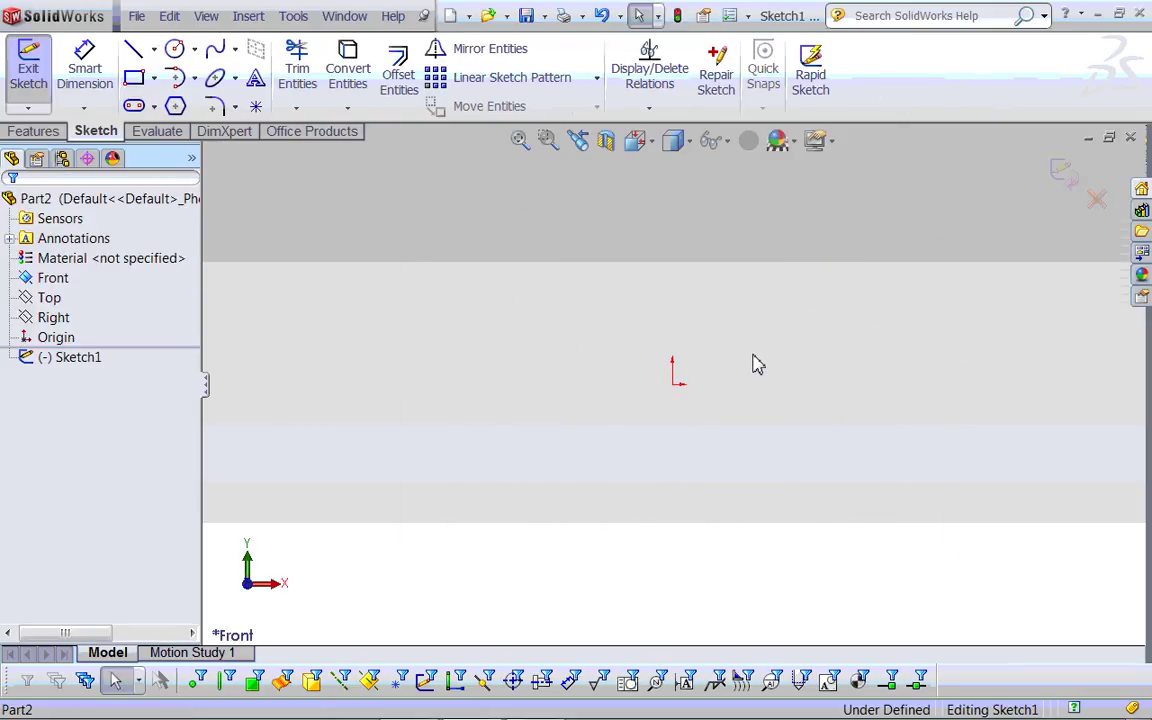
pyautogui.click(45, 300)
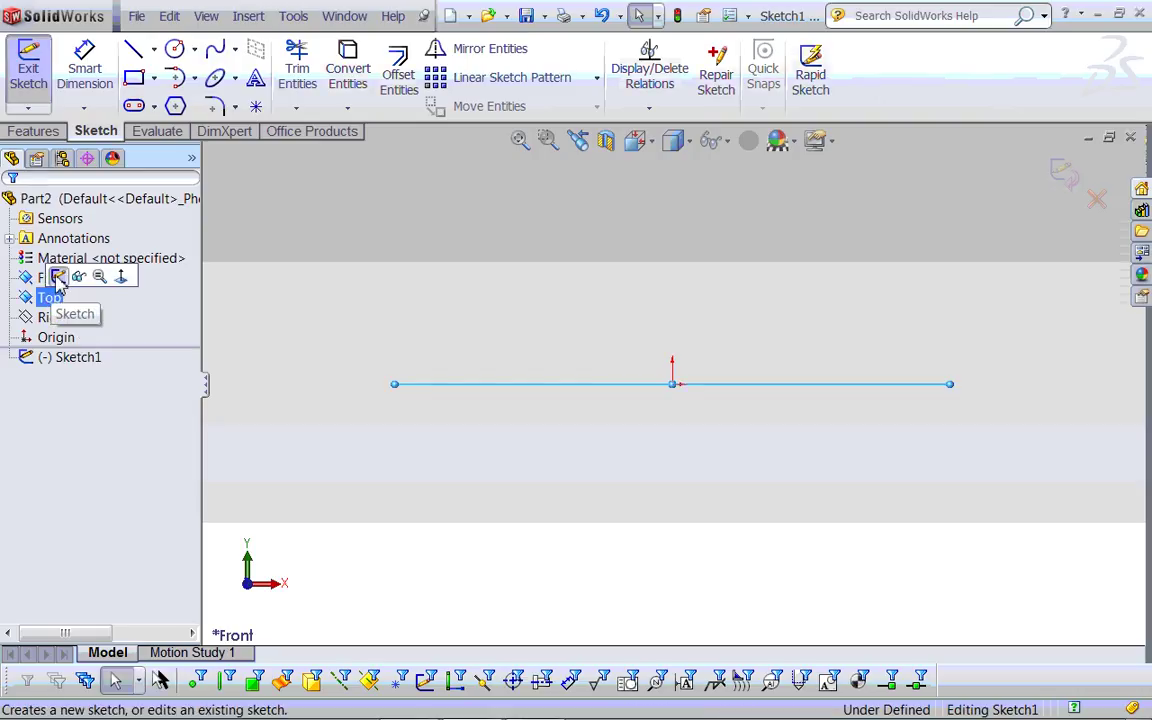
pyautogui.click(58, 280)
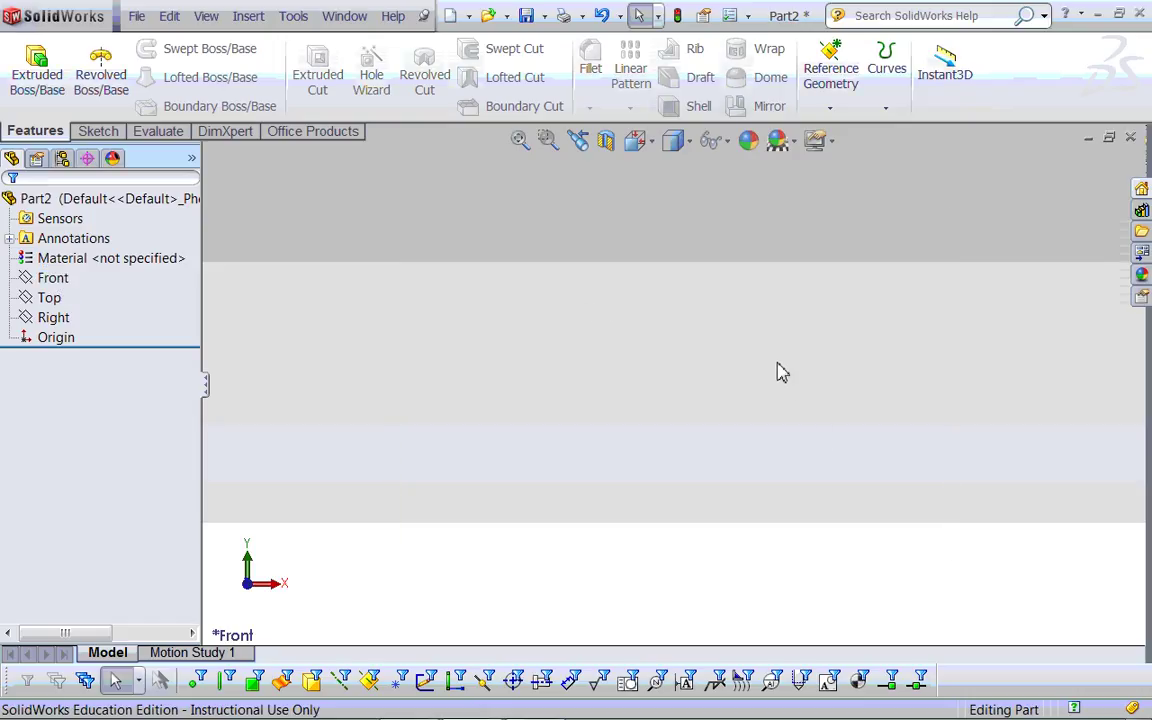
pyautogui.click(84, 131)
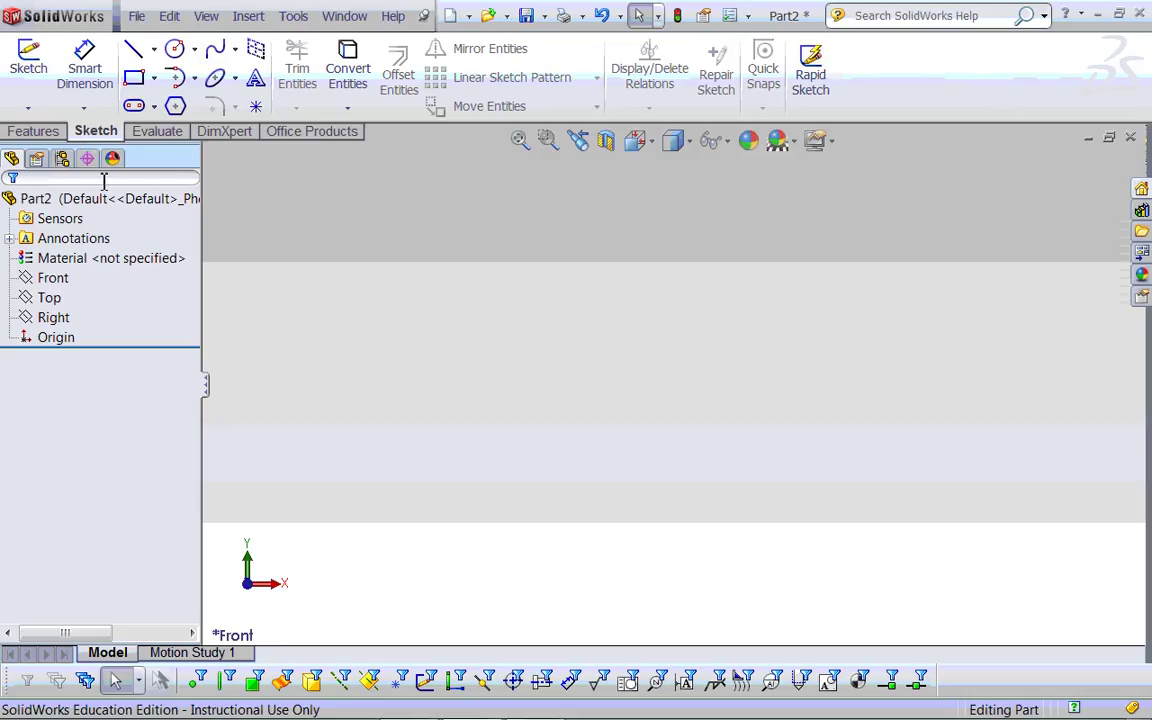
# Step: Open a new sketch on the Top plane
pyautogui.click(30, 57)
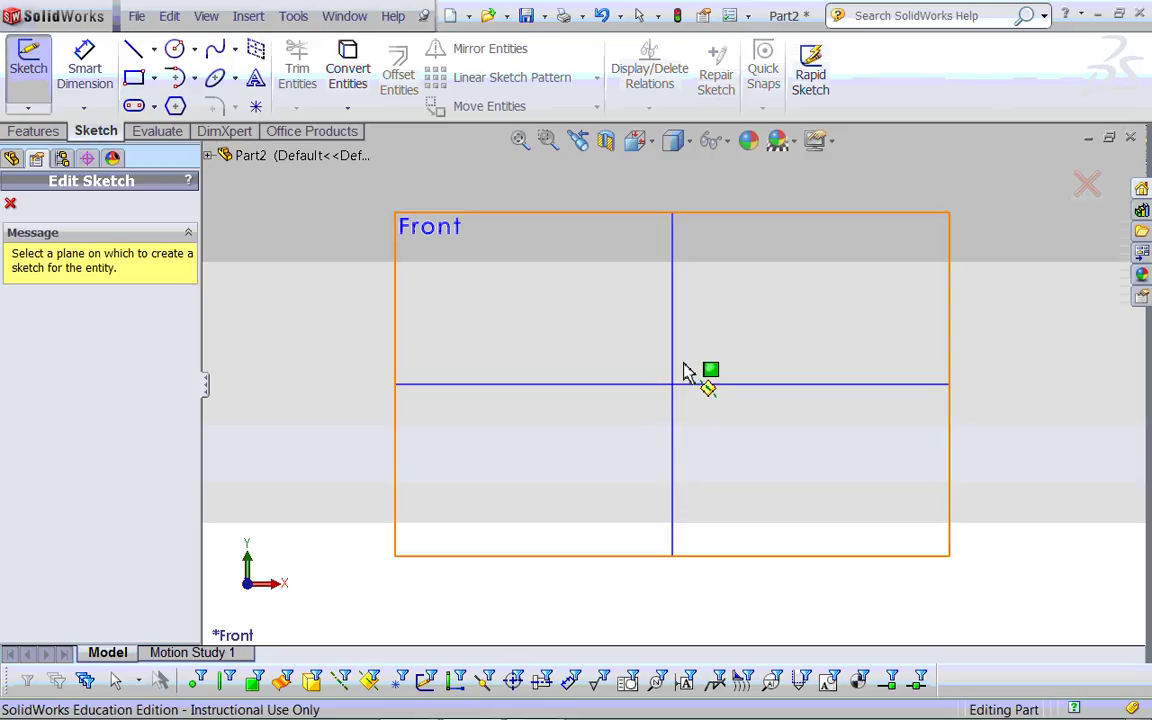
pyautogui.click(1087, 184)
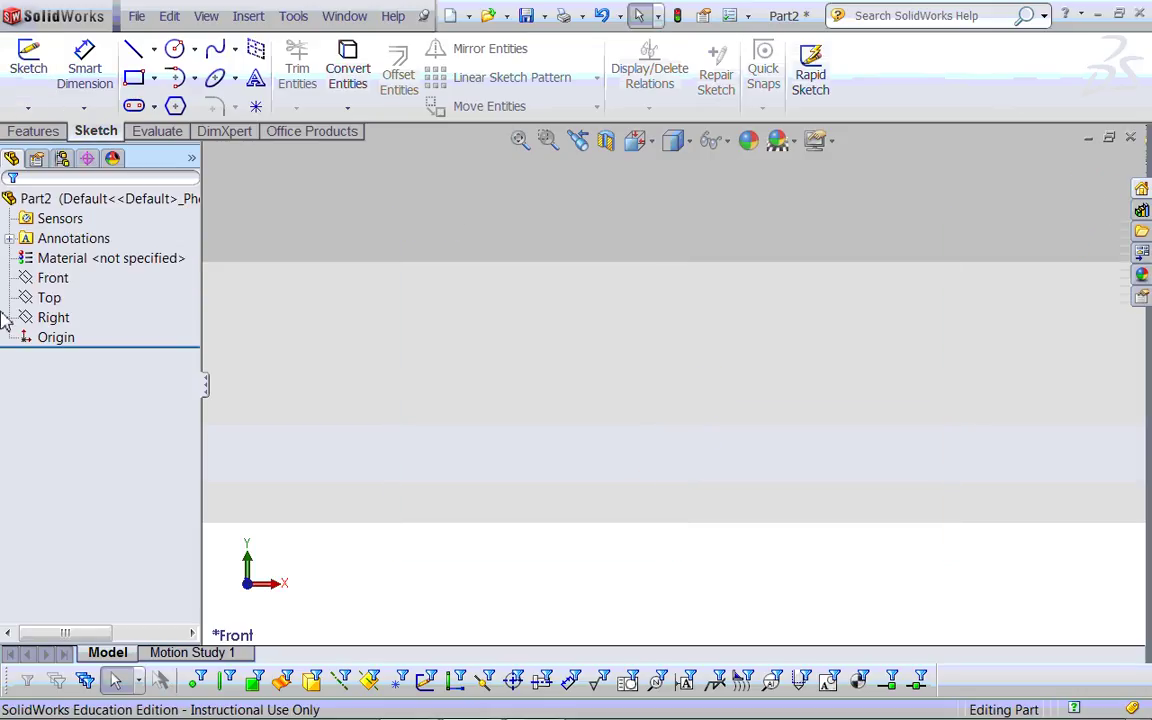
pyautogui.click(52, 299)
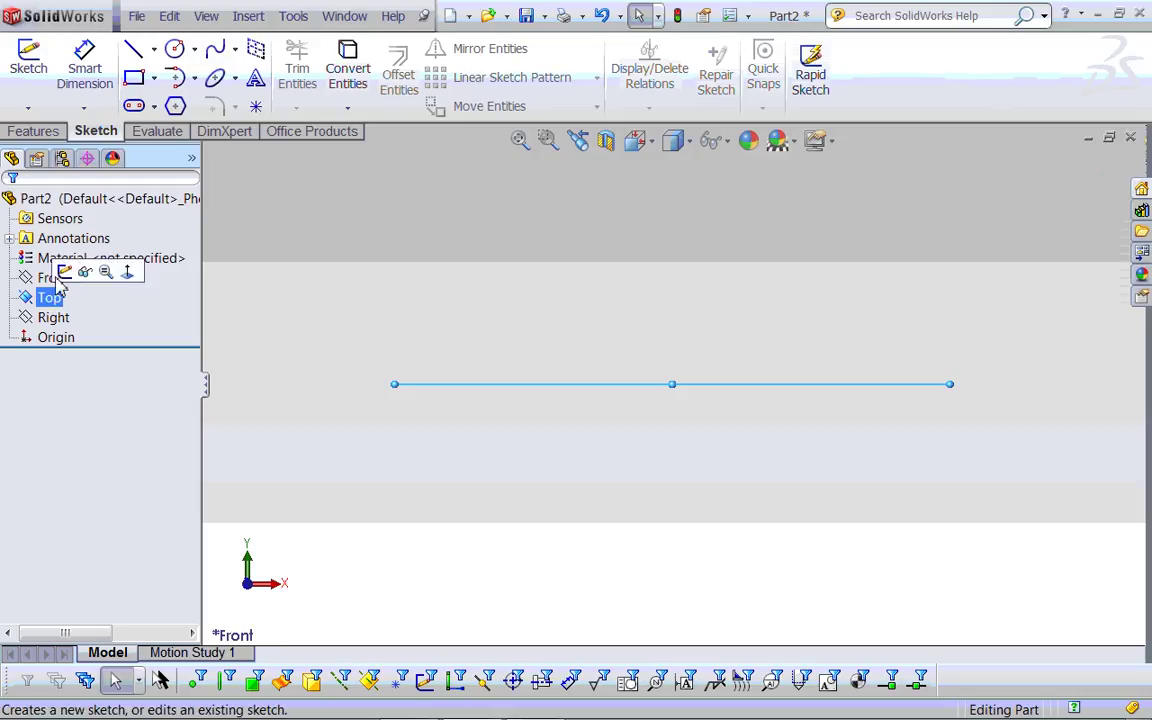
pyautogui.click(64, 272)
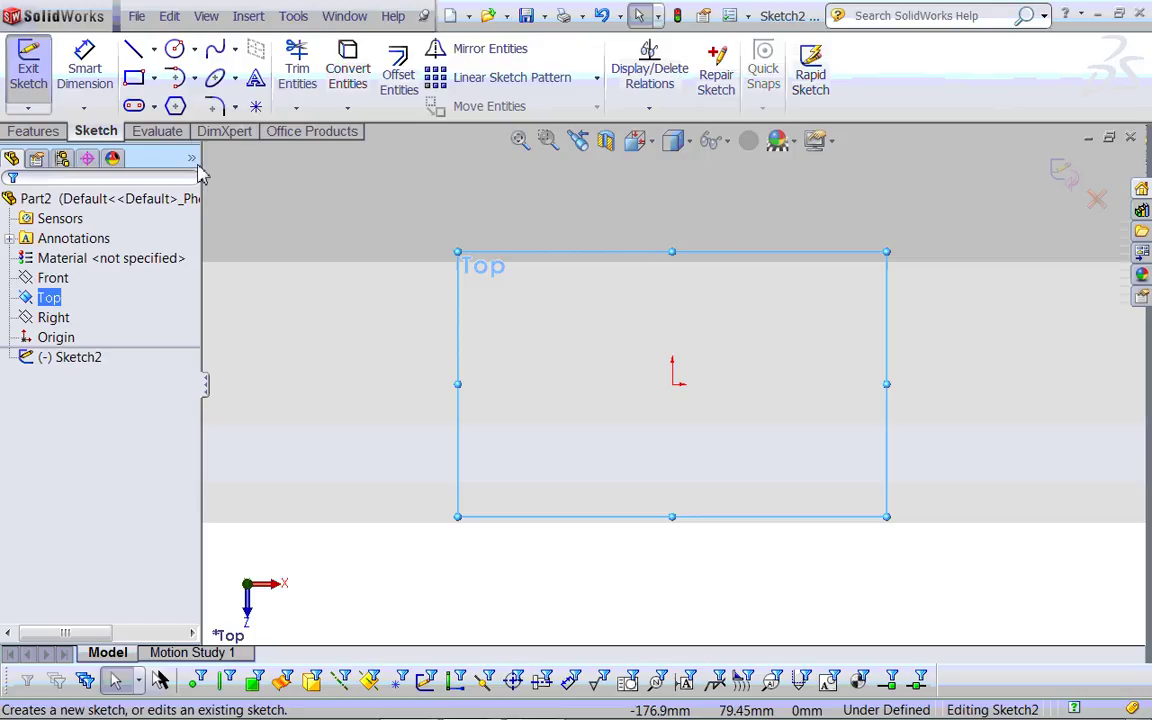
# Step: Draw a center rectangle about 105 by 55 mm around the origin
pyautogui.click(155, 80)
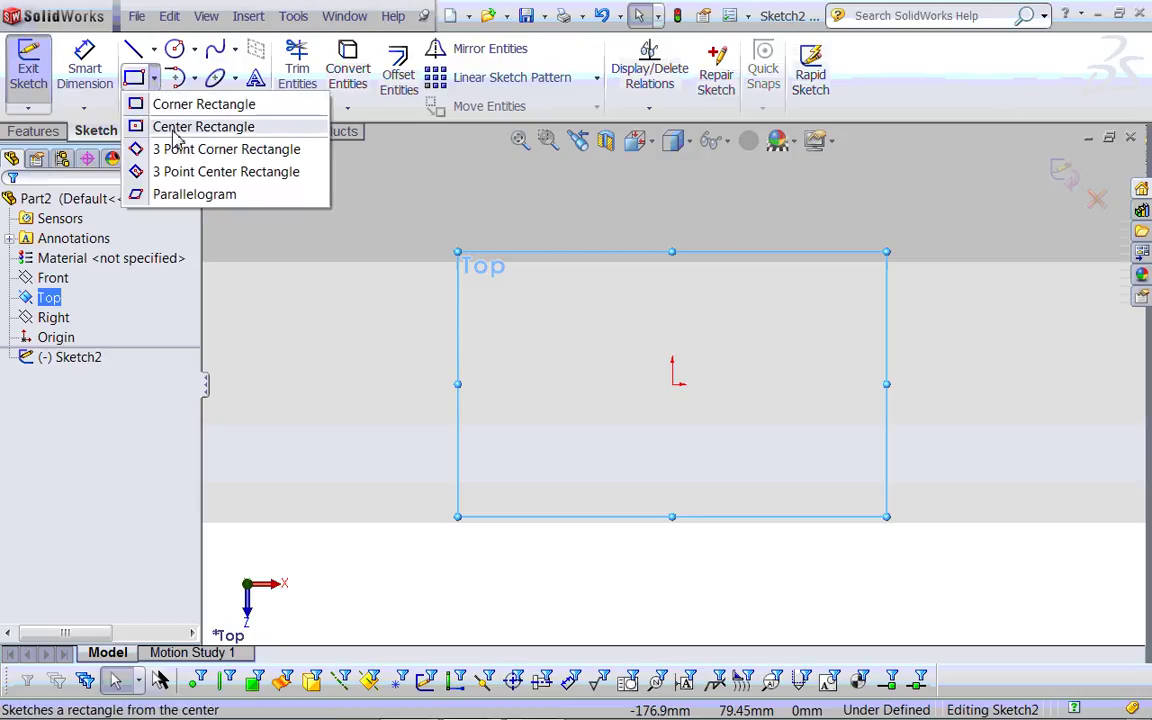
pyautogui.click(162, 126)
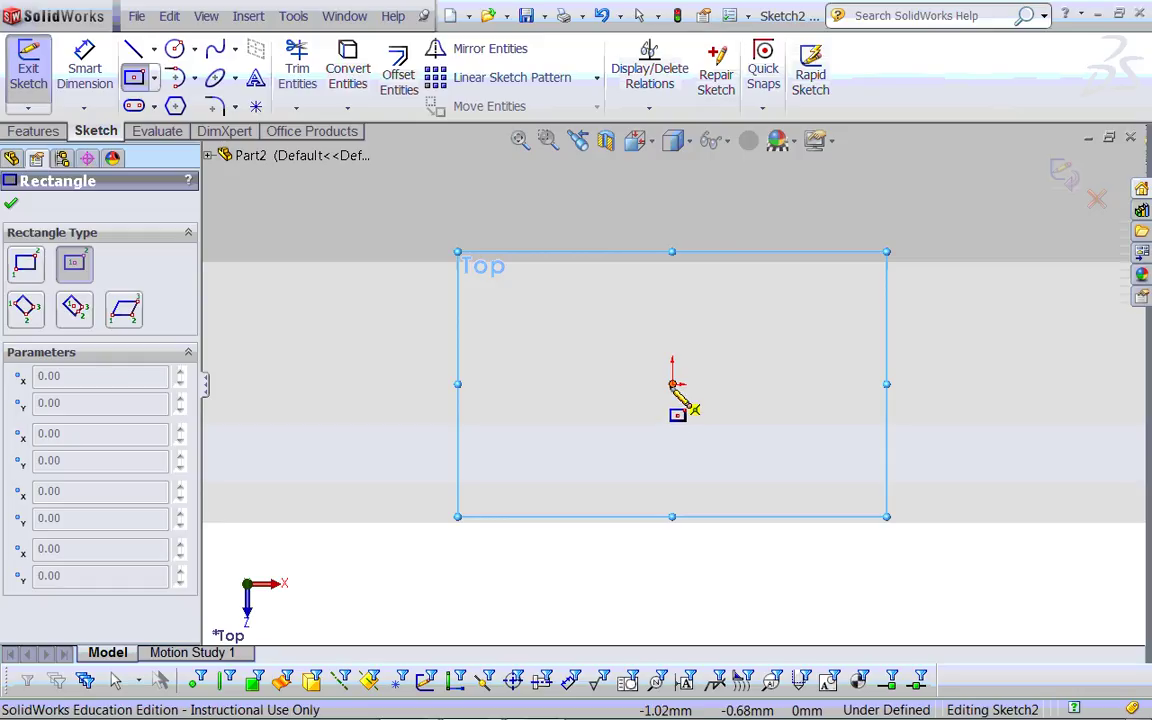
pyautogui.click(672, 383)
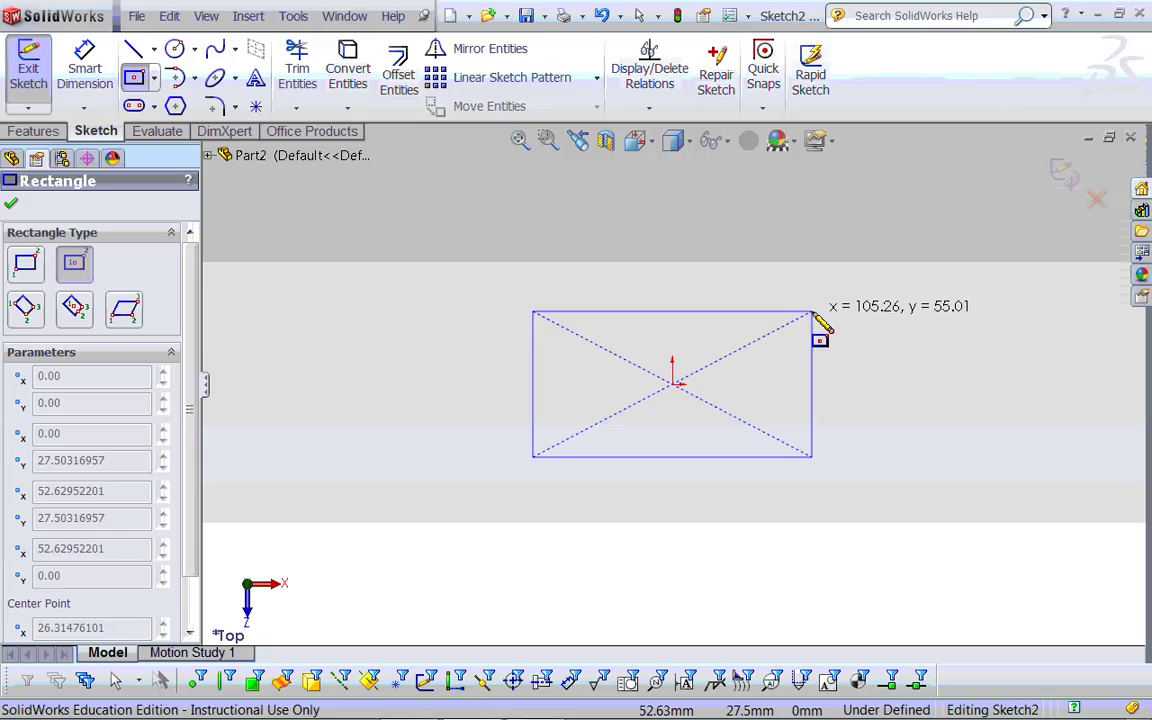
pyautogui.click(812, 313)
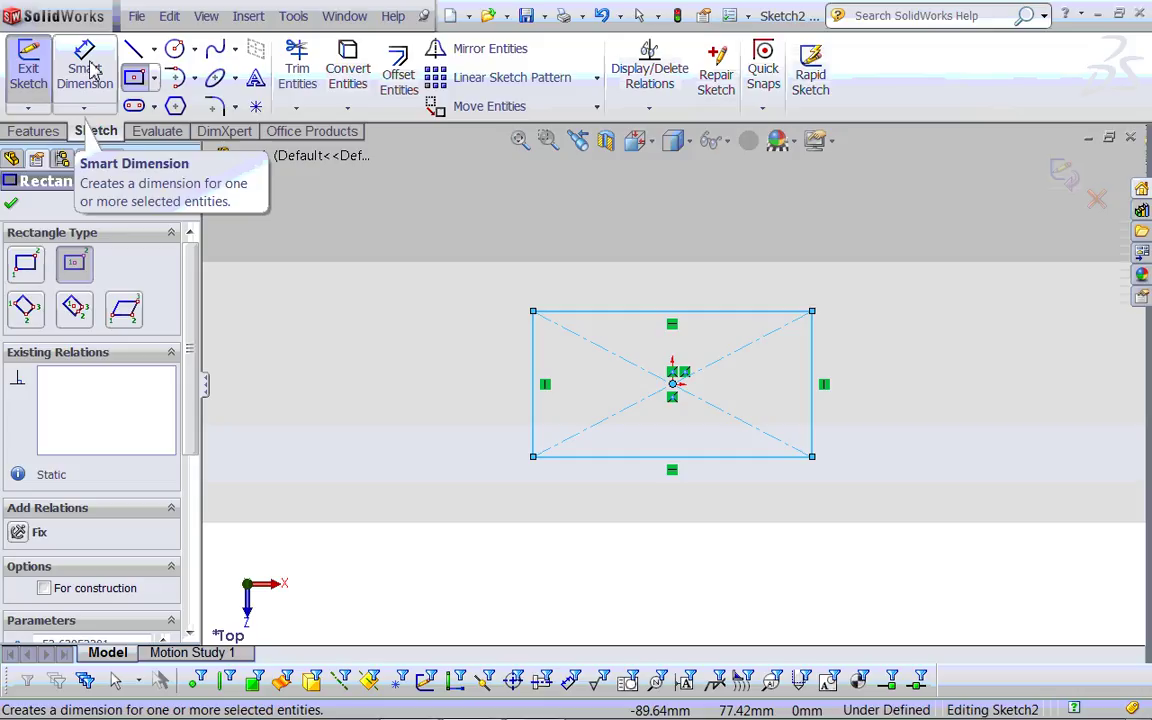
# Step: Dimension the rectangle 100 mm wide and 50 mm tall to fully define Sketch2
pyautogui.click(90, 80)
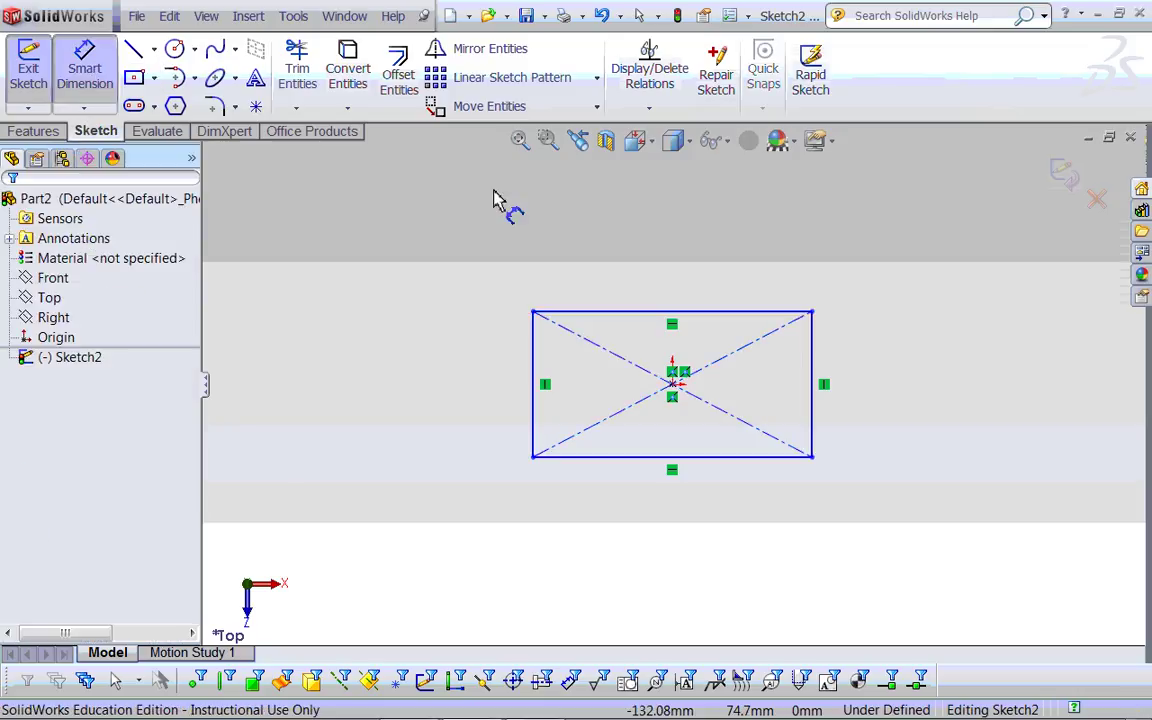
pyautogui.click(693, 310)
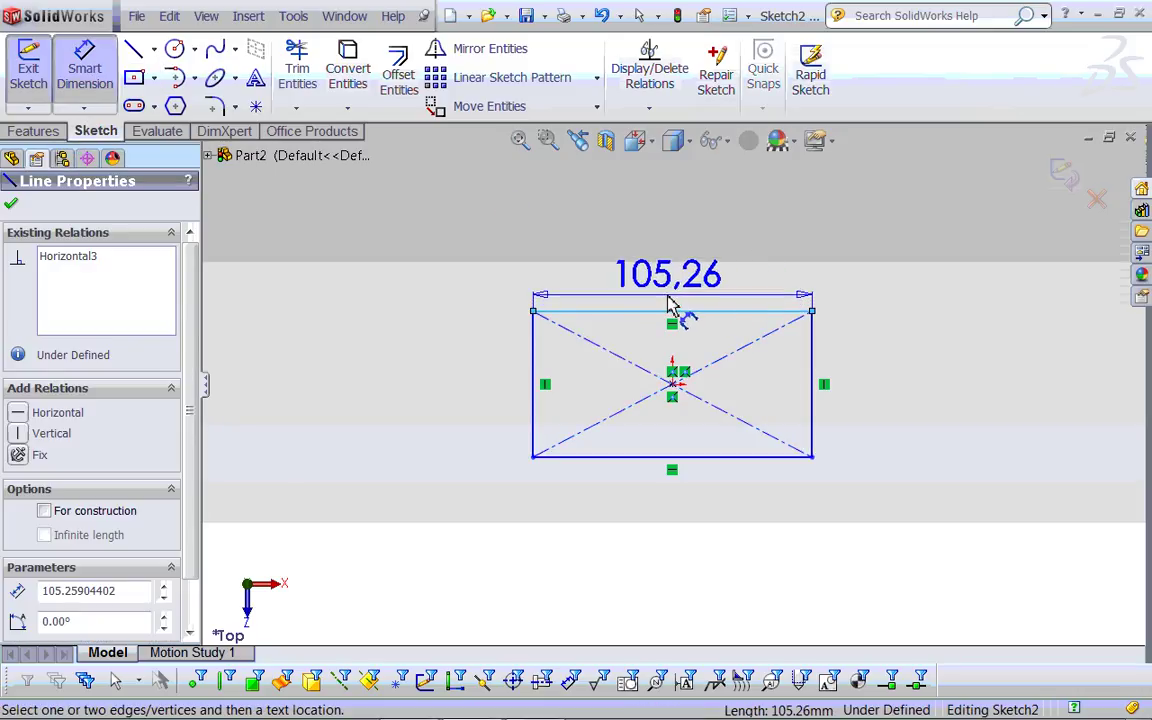
pyautogui.click(681, 305)
pyautogui.write('100')
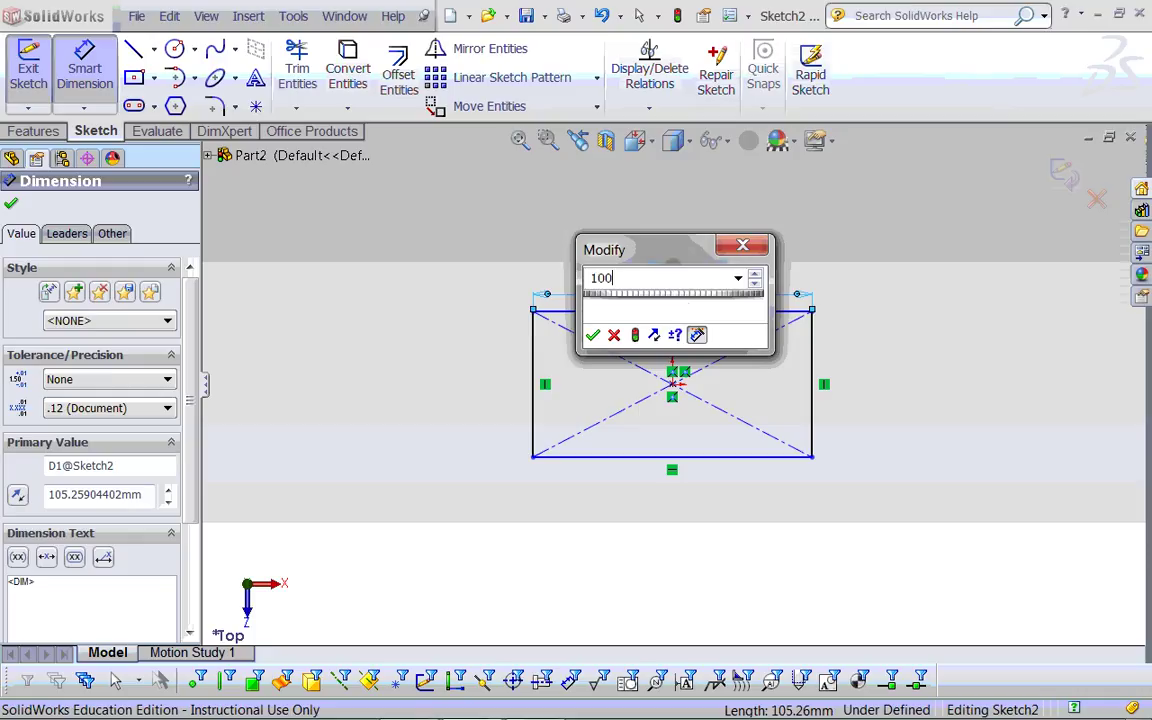
pyautogui.click(592, 335)
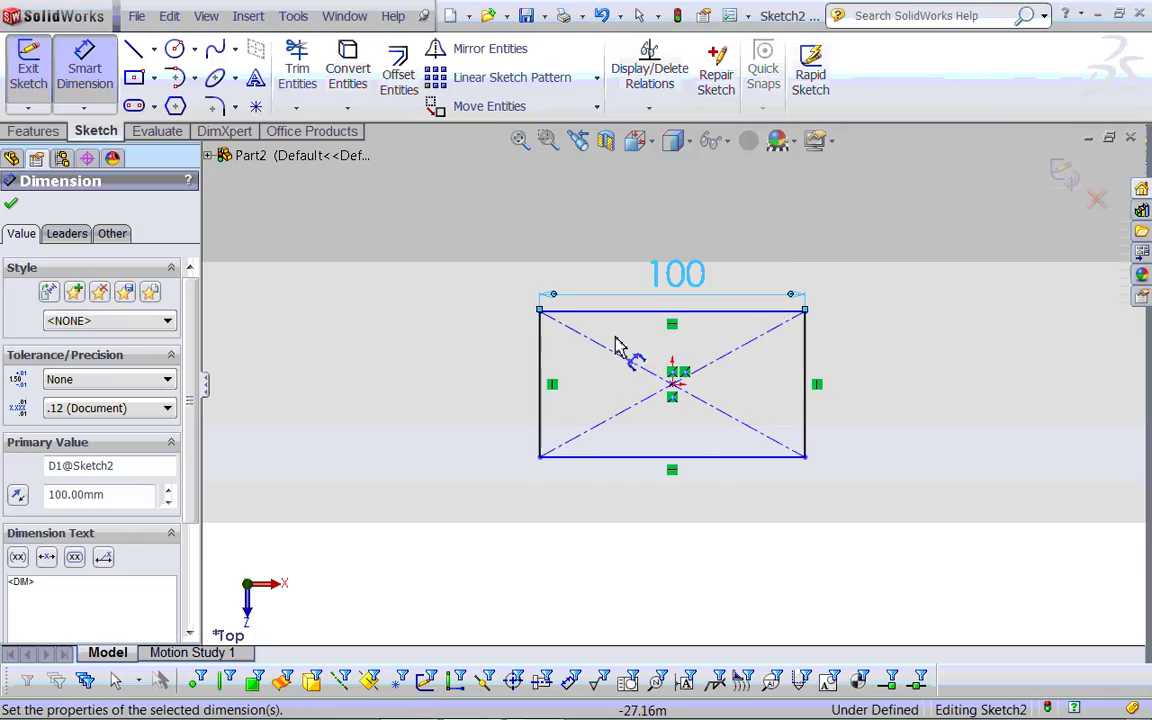
pyautogui.click(806, 385)
pyautogui.click(858, 388)
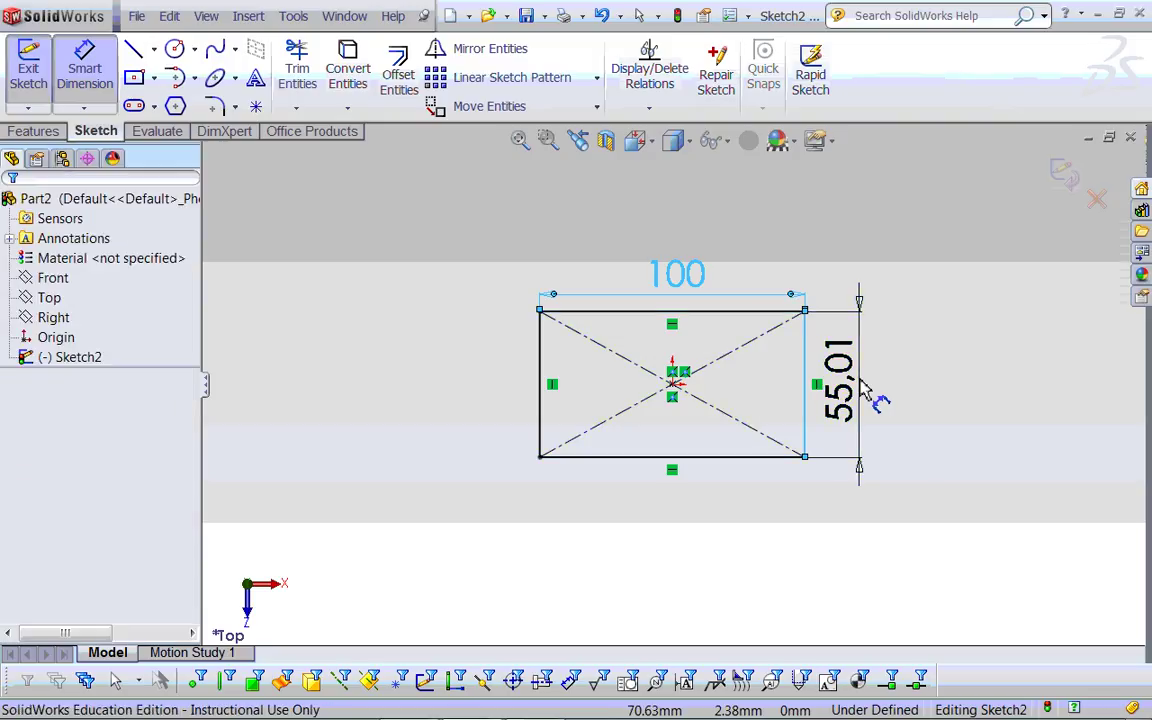
pyautogui.write('50')
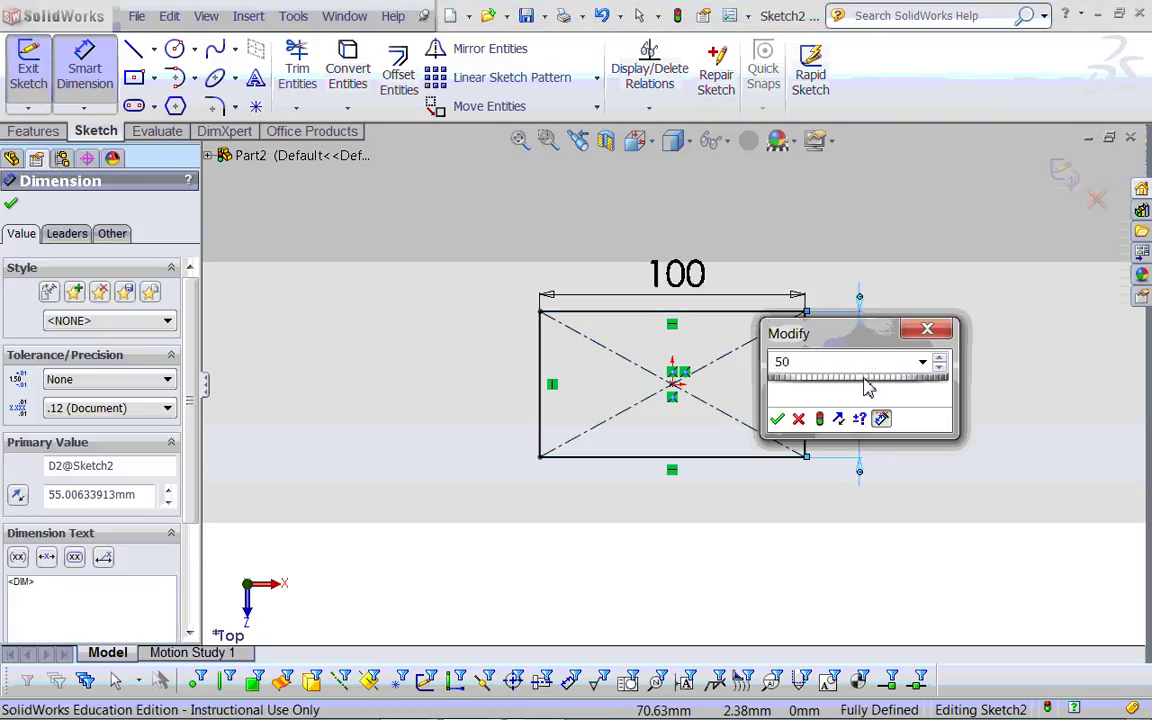
pyautogui.click(777, 418)
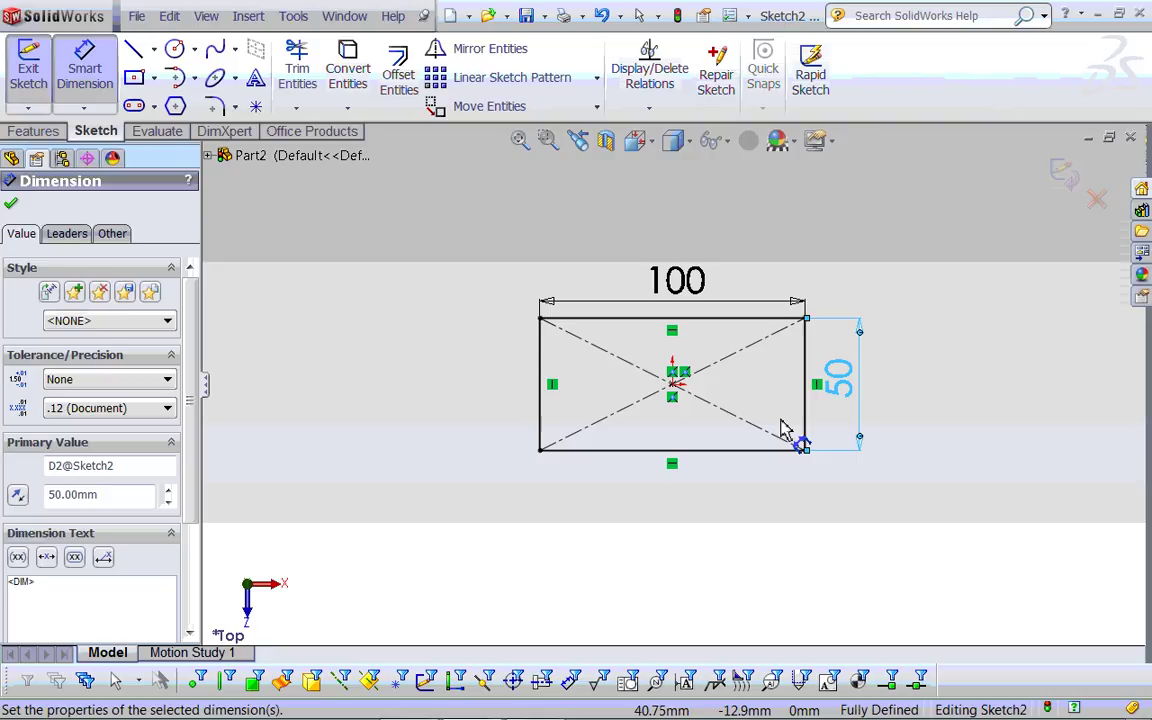
pyautogui.click(34, 131)
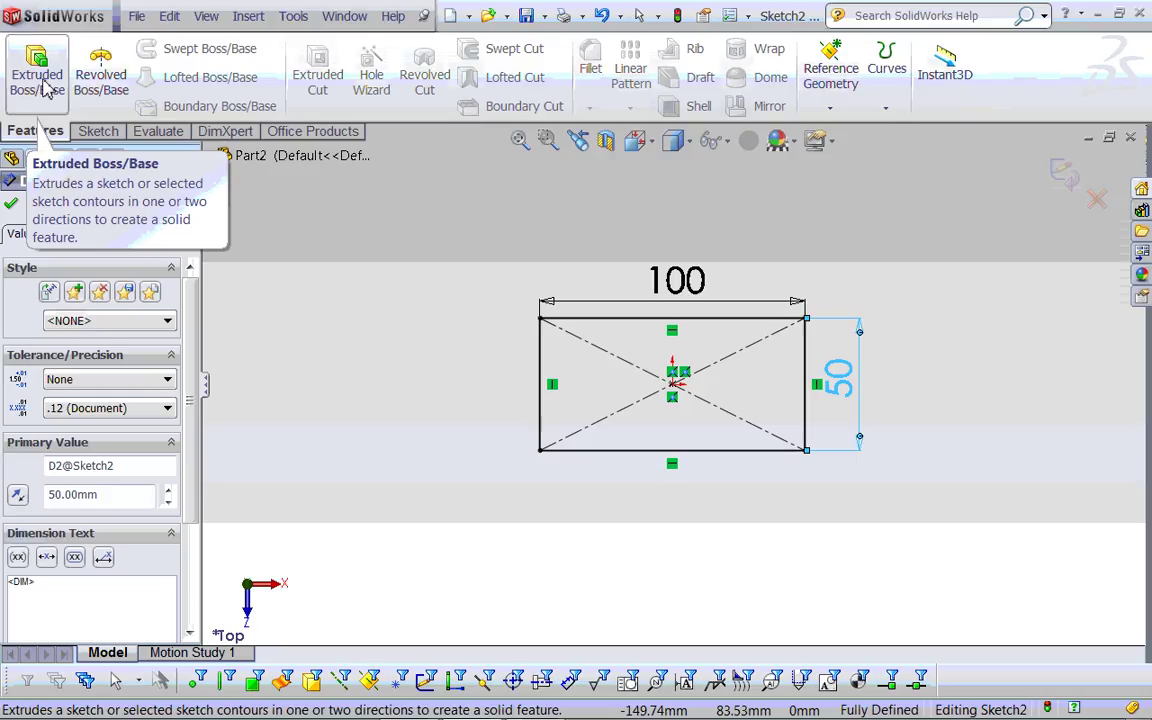
# Step: Extrude the 100 × 50 rectangle 50 mm into a solid box, then switch to PowerPoint
pyautogui.click(37, 75)
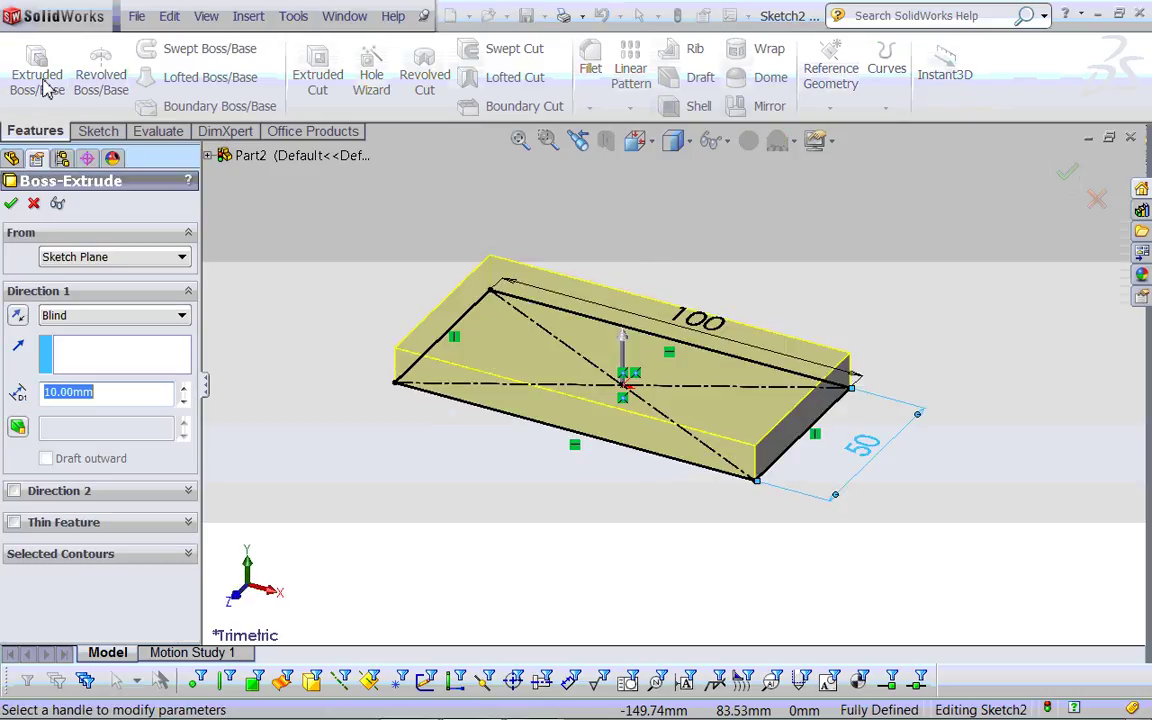
pyautogui.click(626, 345)
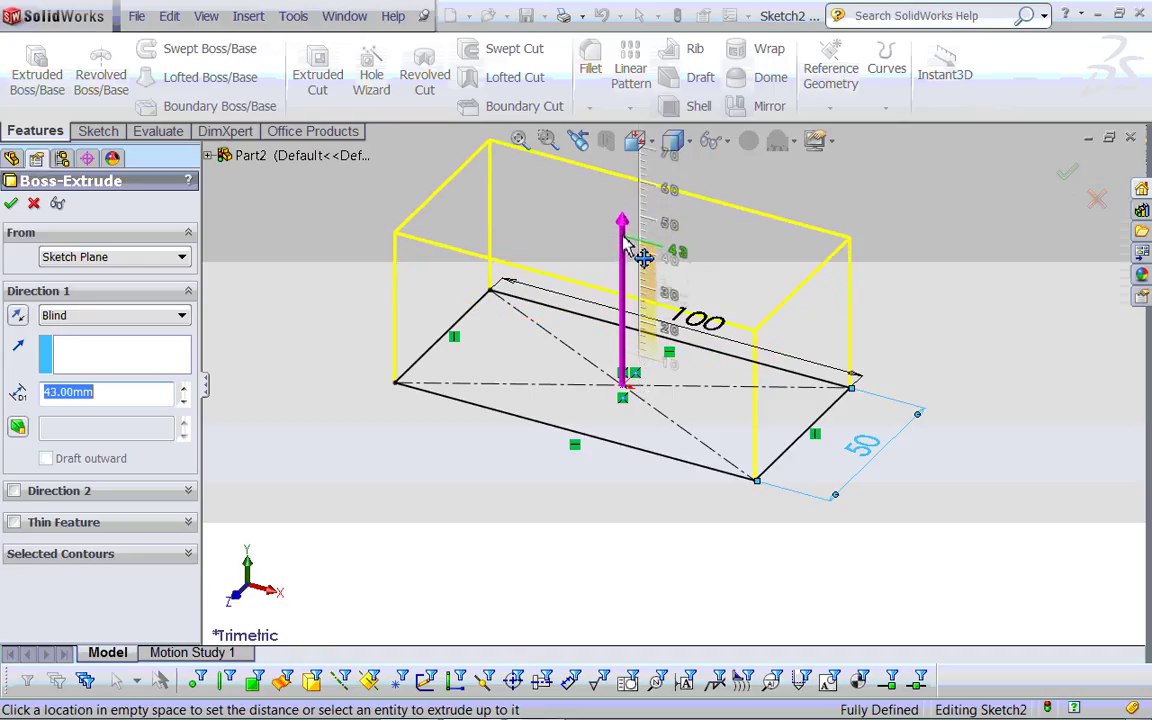
pyautogui.click(638, 226)
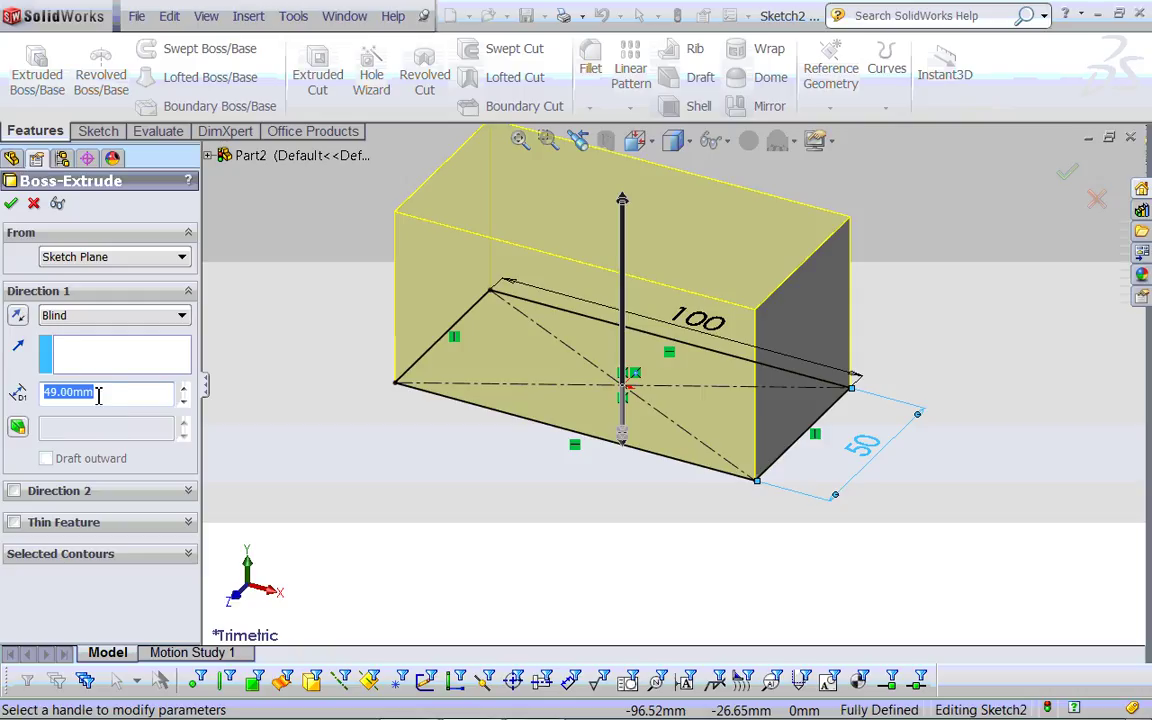
pyautogui.write('50')
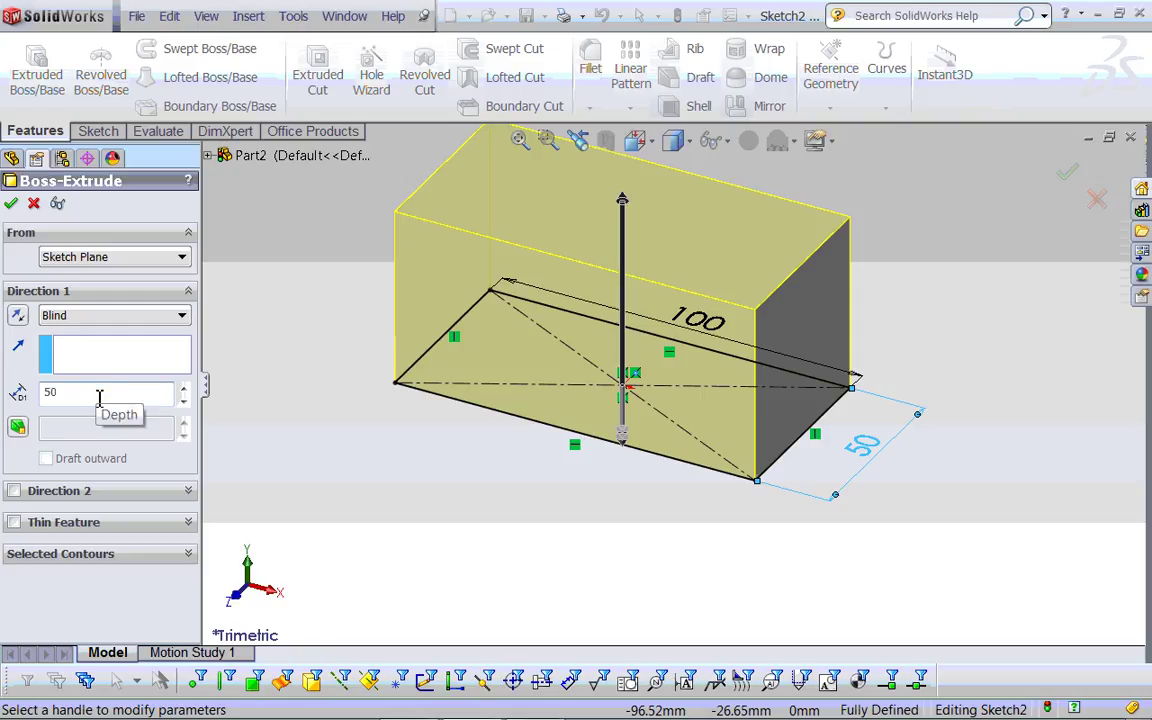
pyautogui.press('Return')
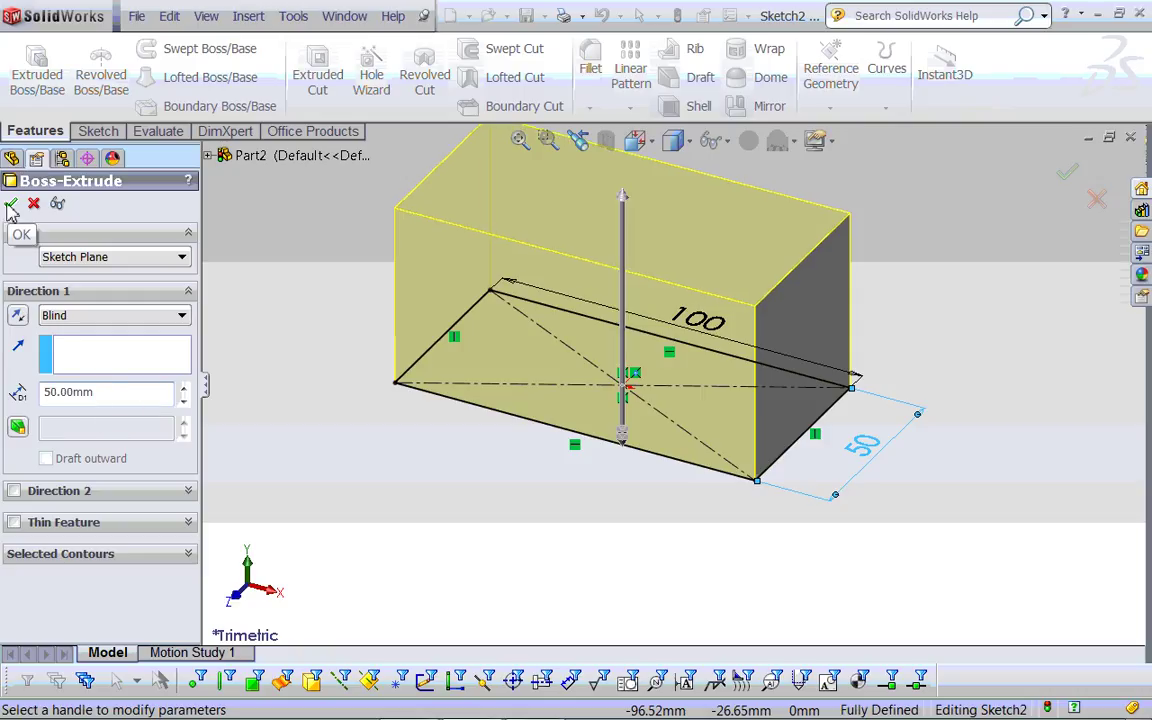
pyautogui.click(11, 205)
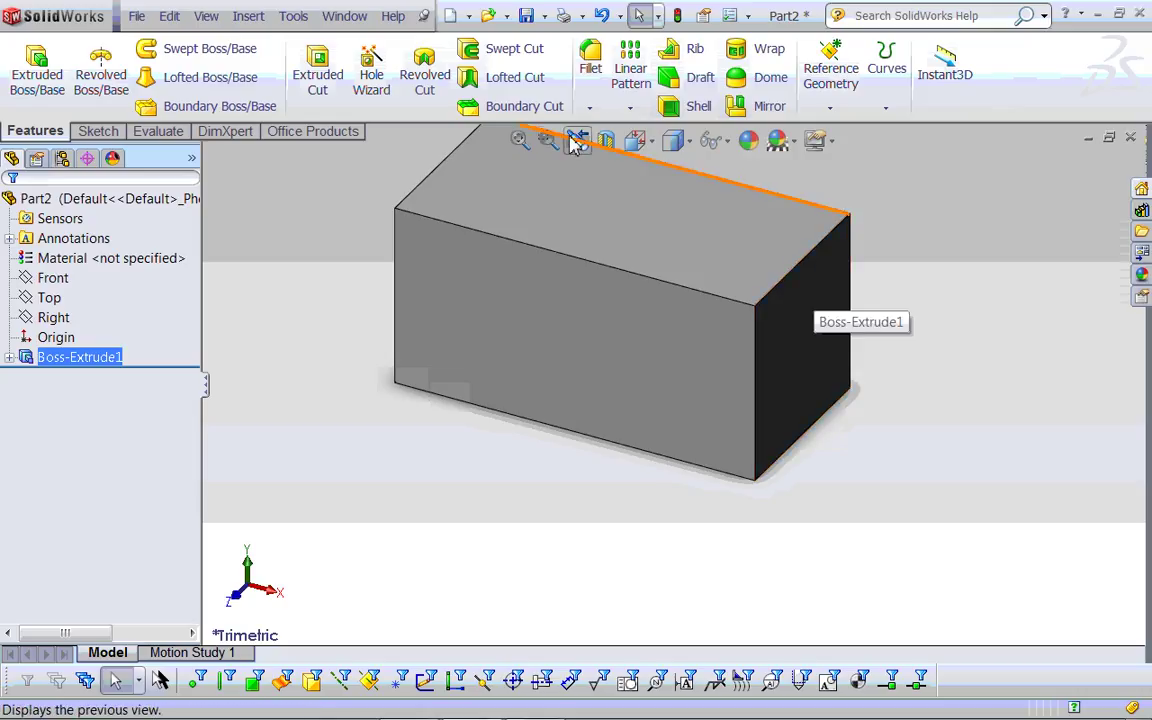
pyautogui.click(521, 141)
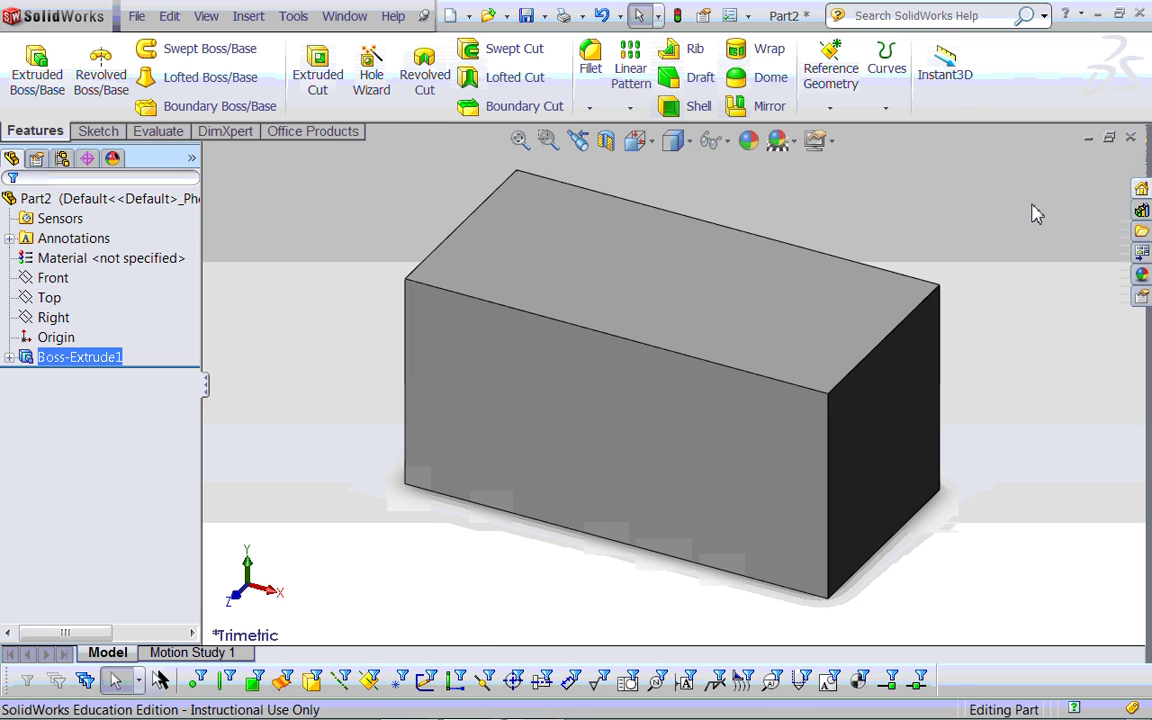
pyautogui.press('super+Tab')
pyautogui.press('super+Tab')
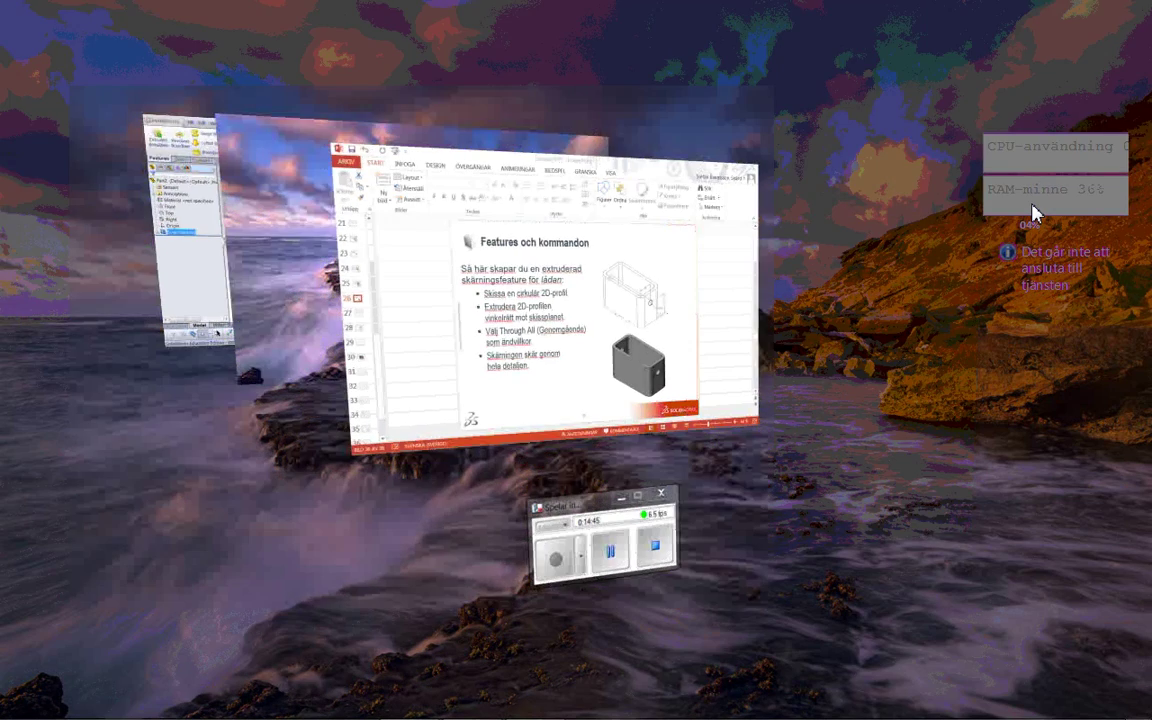
pyautogui.press('super+Tab')
pyautogui.press('super+Tab')
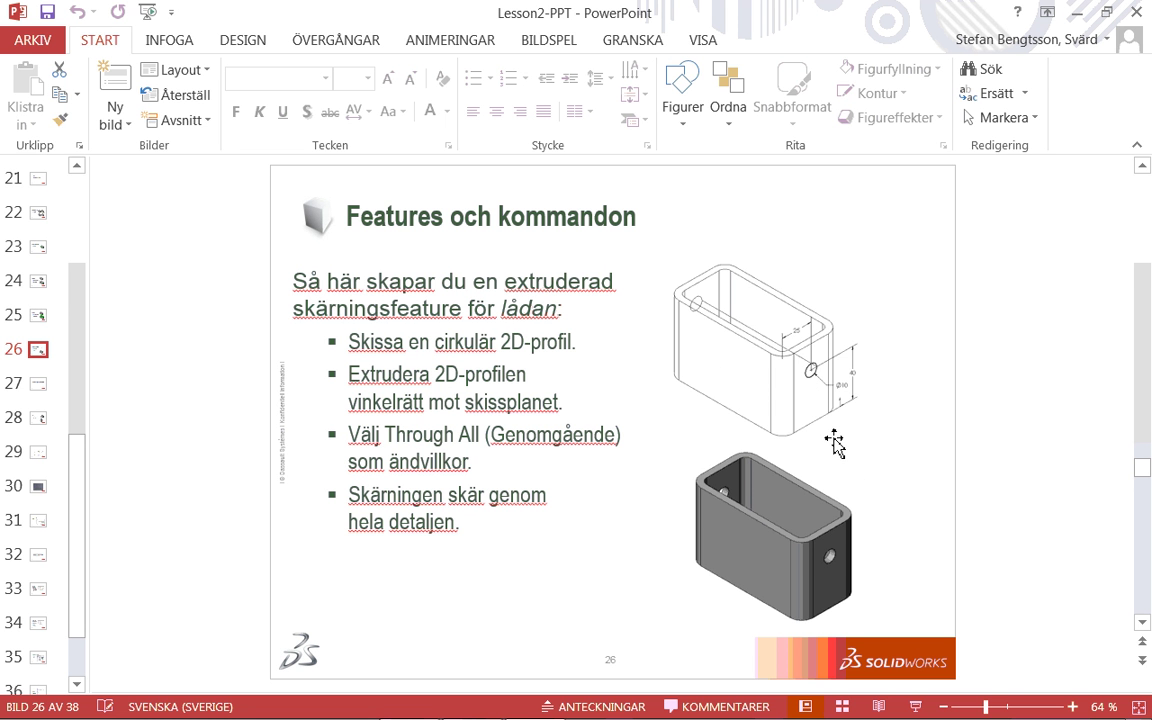
# Step: After reviewing slide 26 on extruded cuts, return to SolidWorks
pyautogui.press('super+Tab')
pyautogui.press('super+Tab')
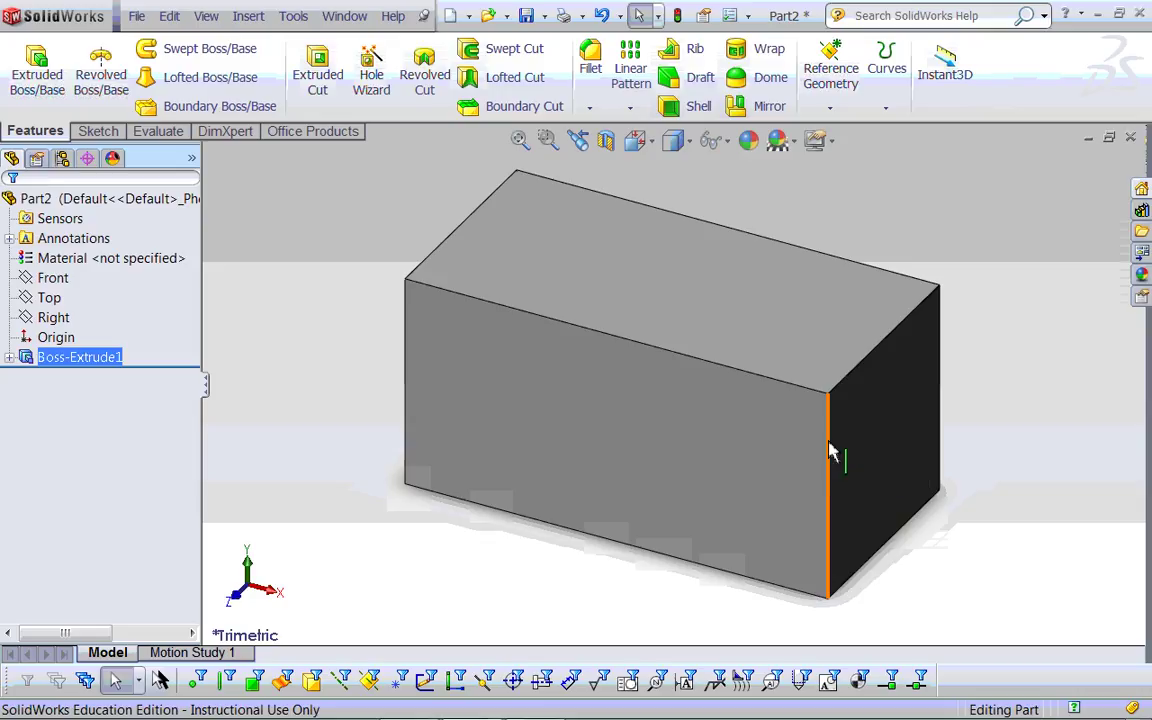
# Step: Round all four vertical corner edges of the box with 10 mm fillets
pyautogui.click(591, 58)
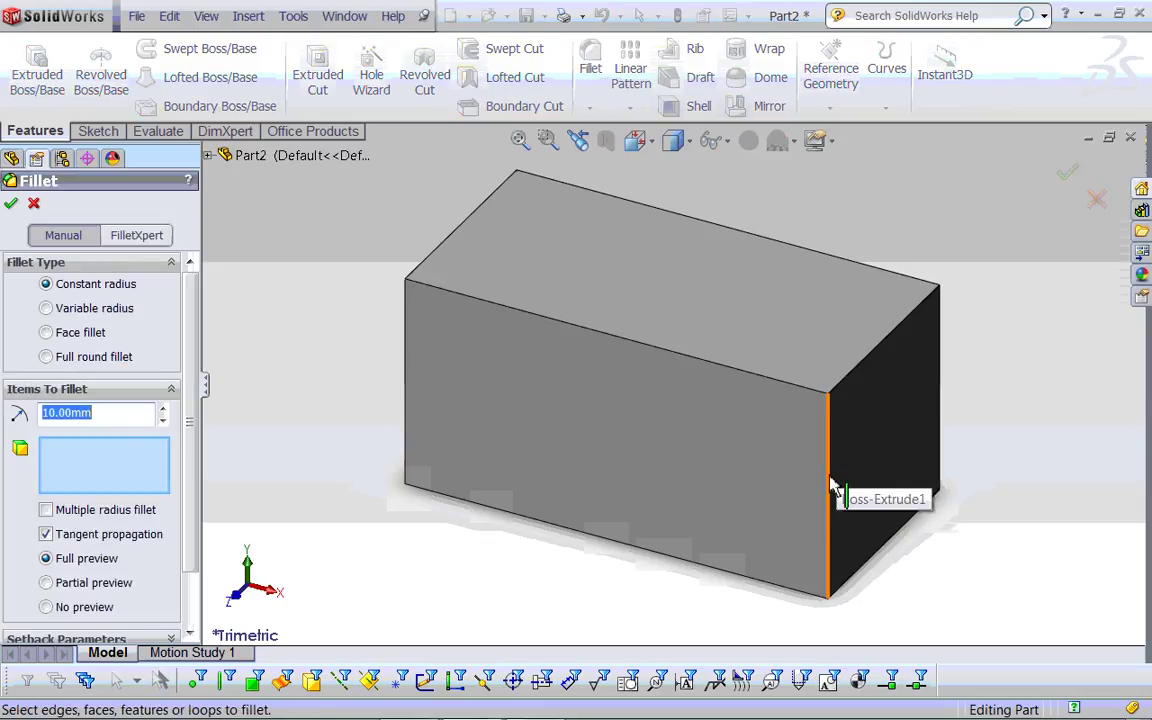
pyautogui.click(829, 487)
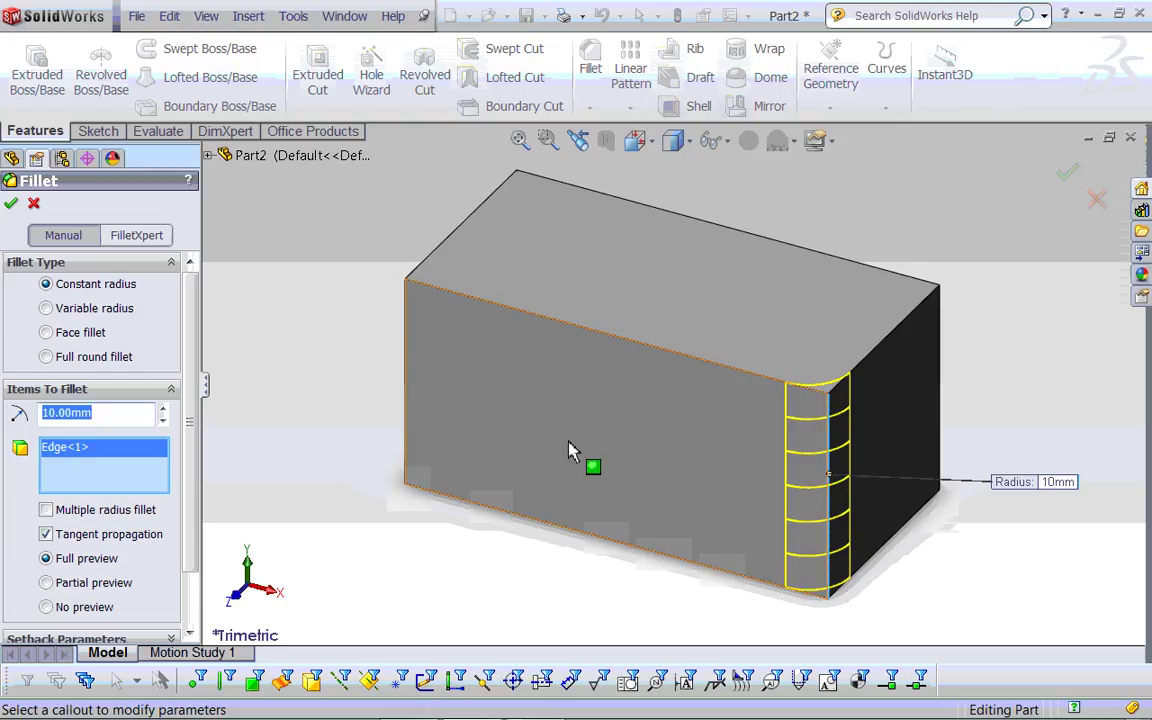
pyautogui.click(406, 408)
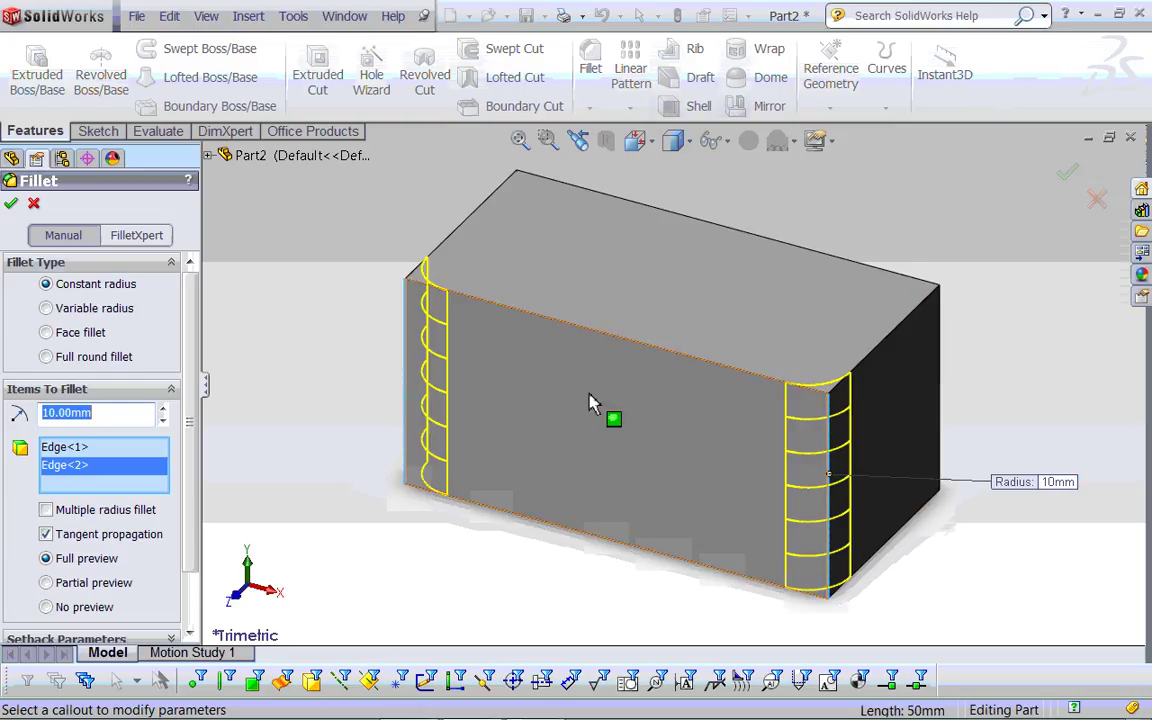
pyautogui.click(941, 384)
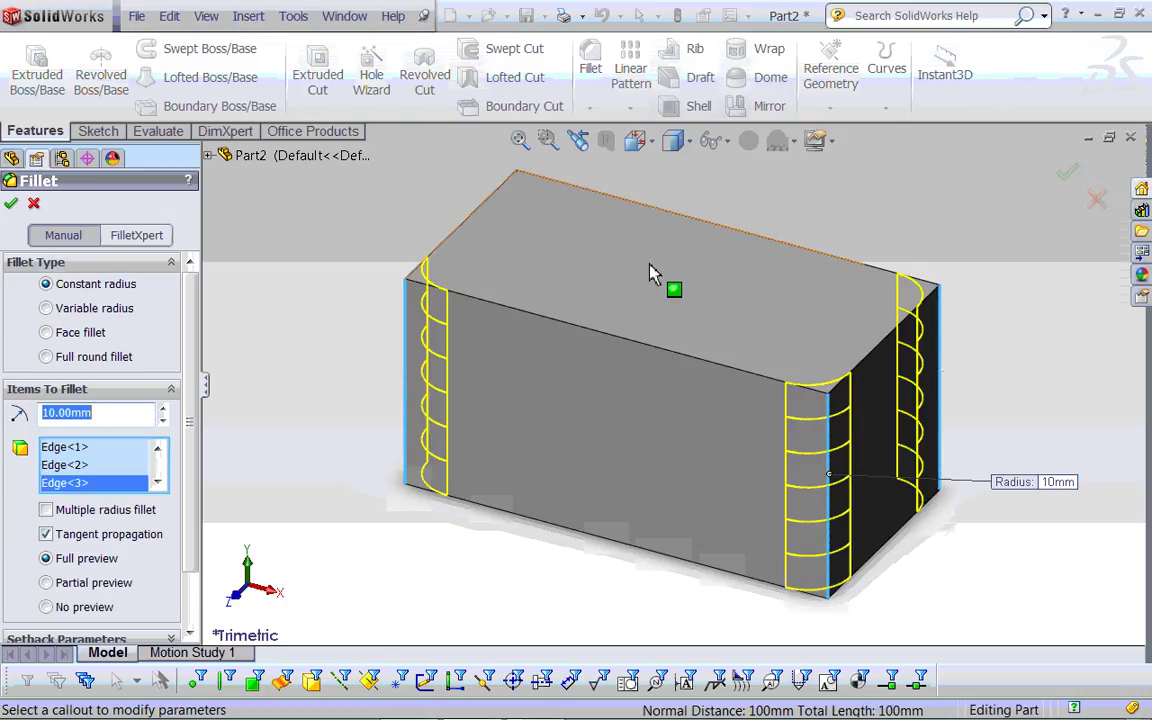
pyautogui.click(519, 203)
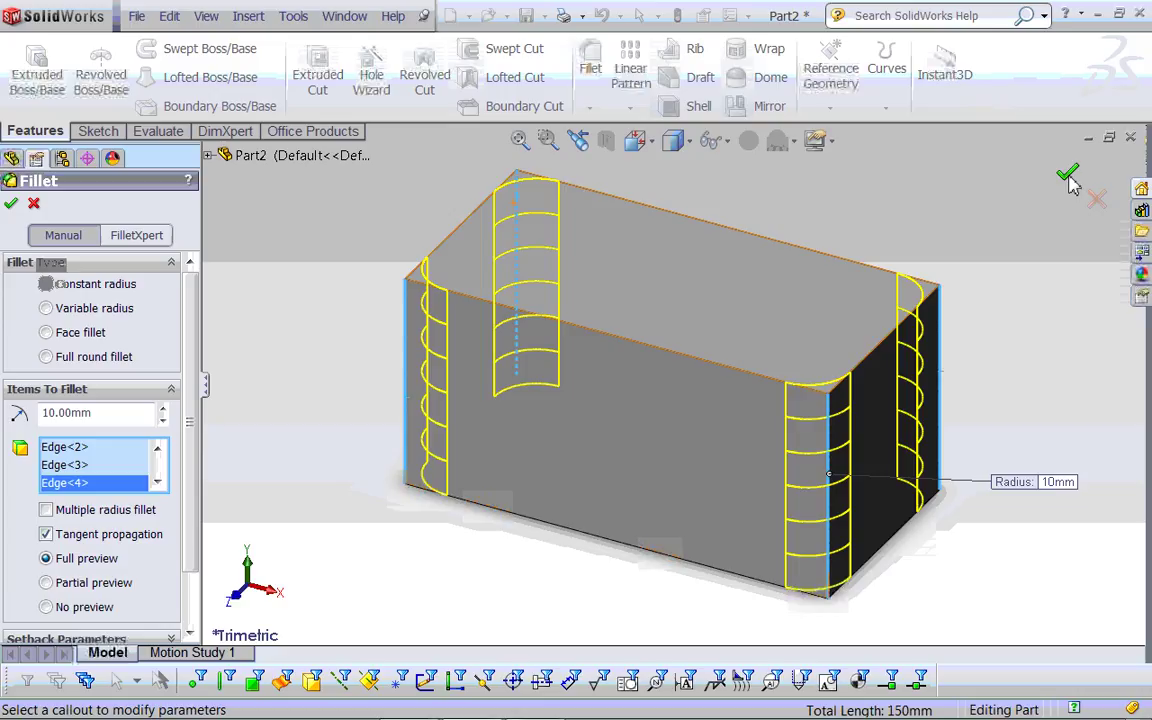
pyautogui.click(1068, 178)
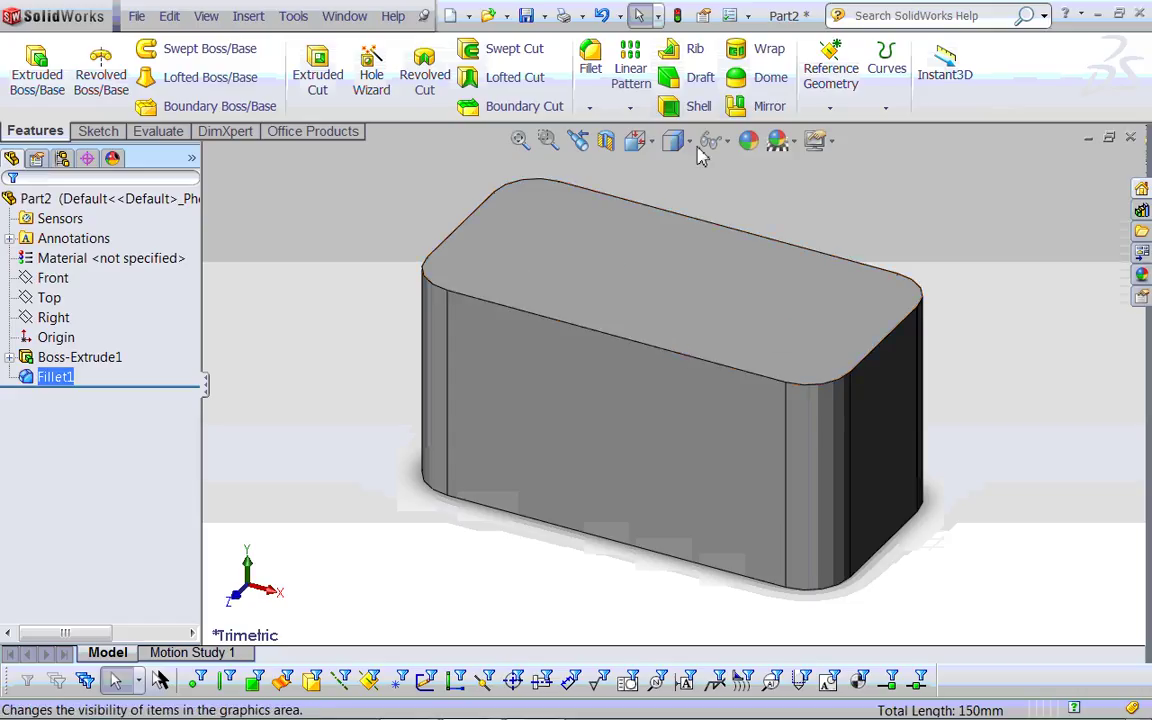
# Step: Start a shell that removes the box's top face, with preview enabled
pyautogui.click(683, 108)
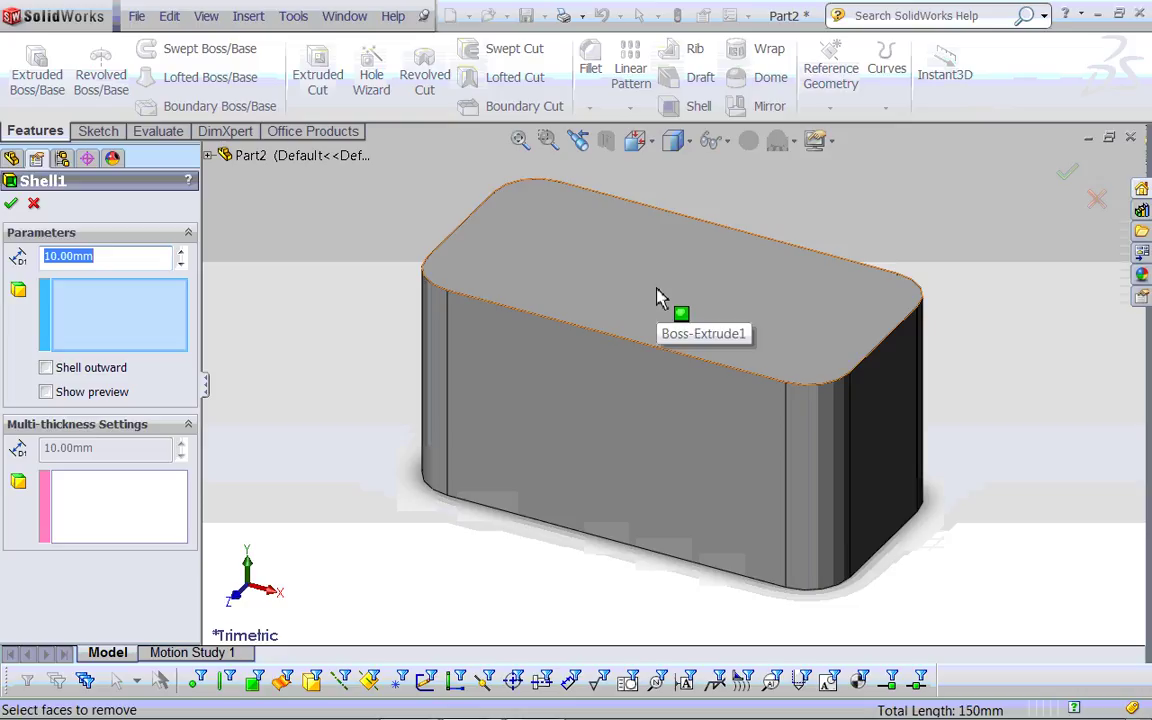
pyautogui.click(622, 273)
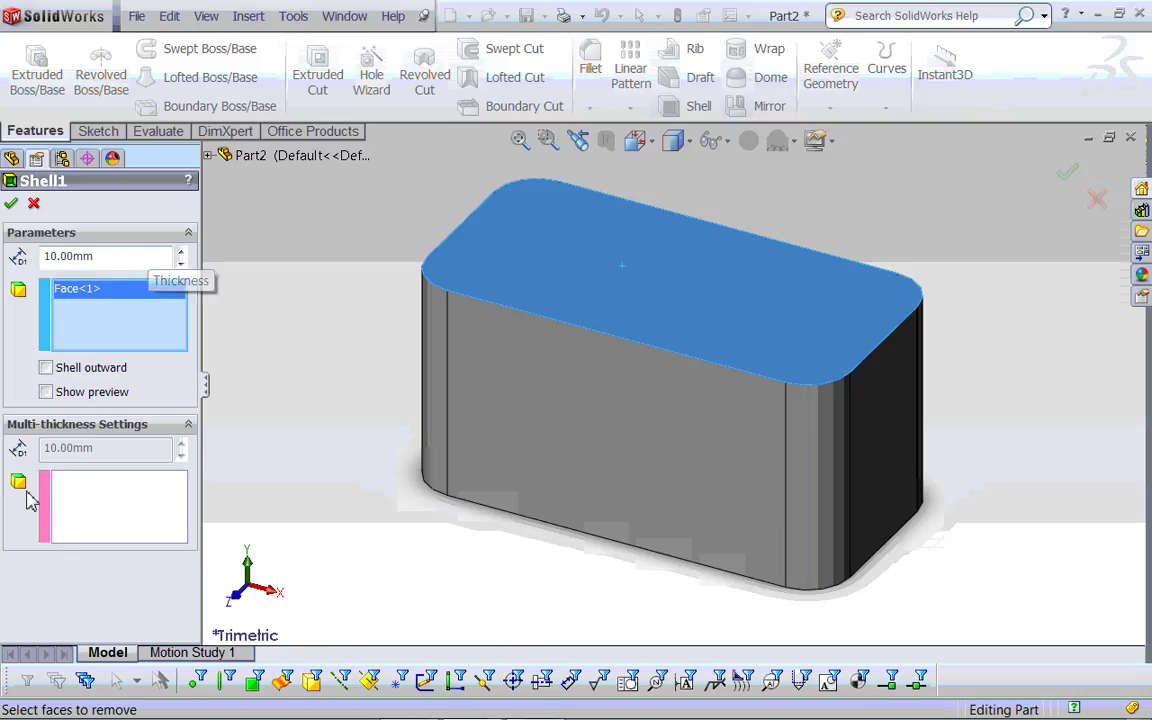
pyautogui.click(46, 392)
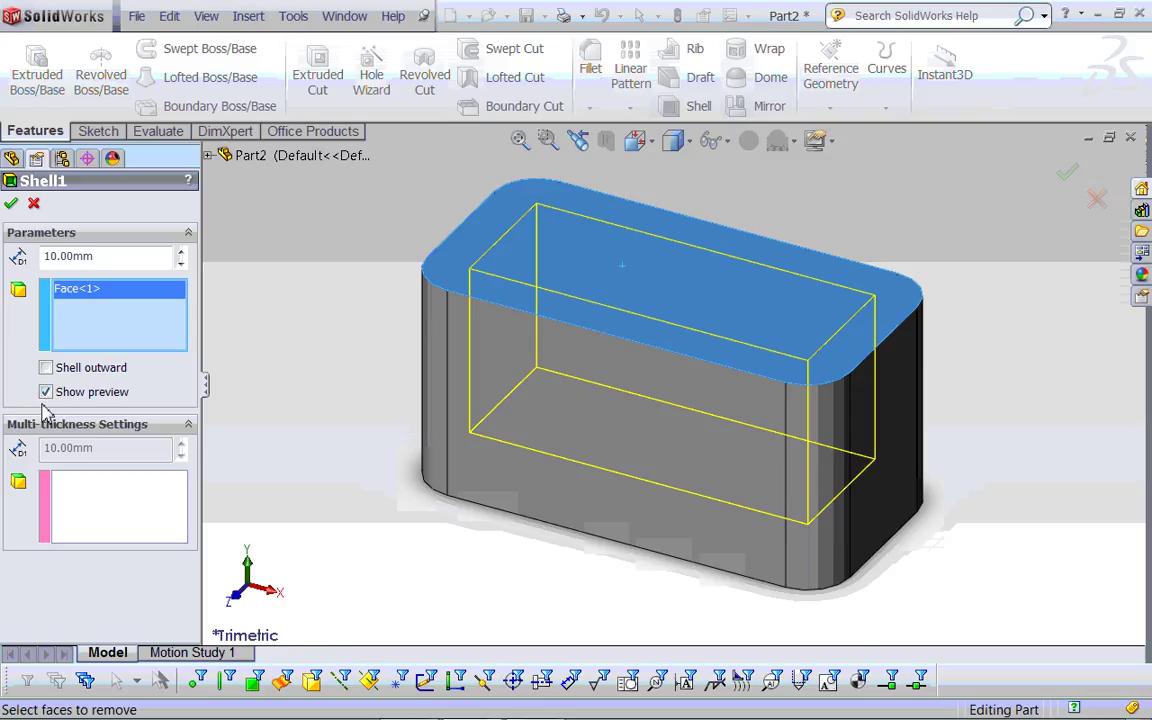
# Step: Set the shell wall thickness to 3 mm and apply it
pyautogui.click(43, 257)
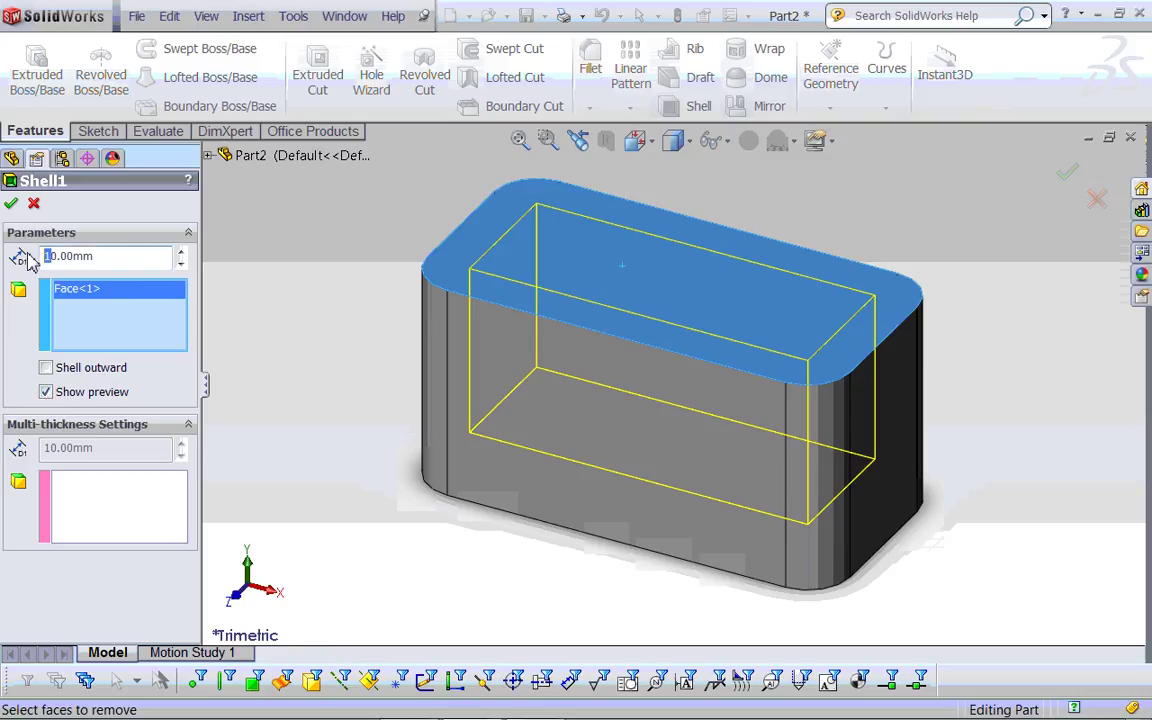
pyautogui.press('Delete')
pyautogui.write('5')
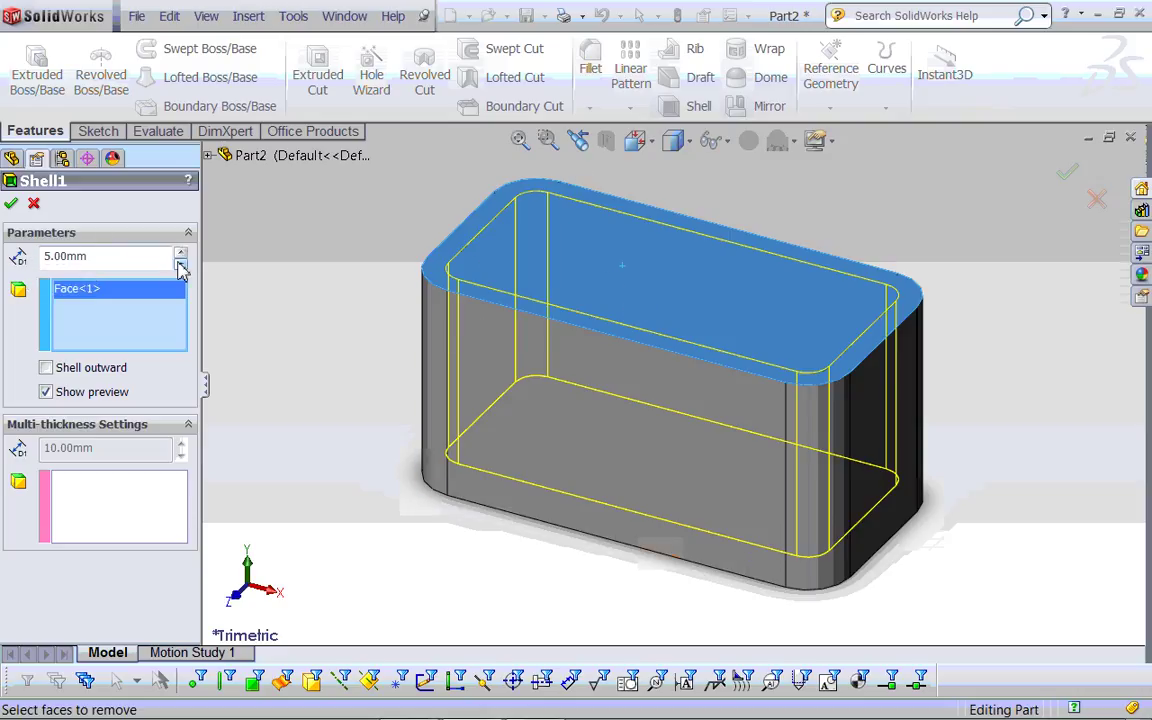
pyautogui.click(38, 245)
pyautogui.press('Delete')
pyautogui.write('2')
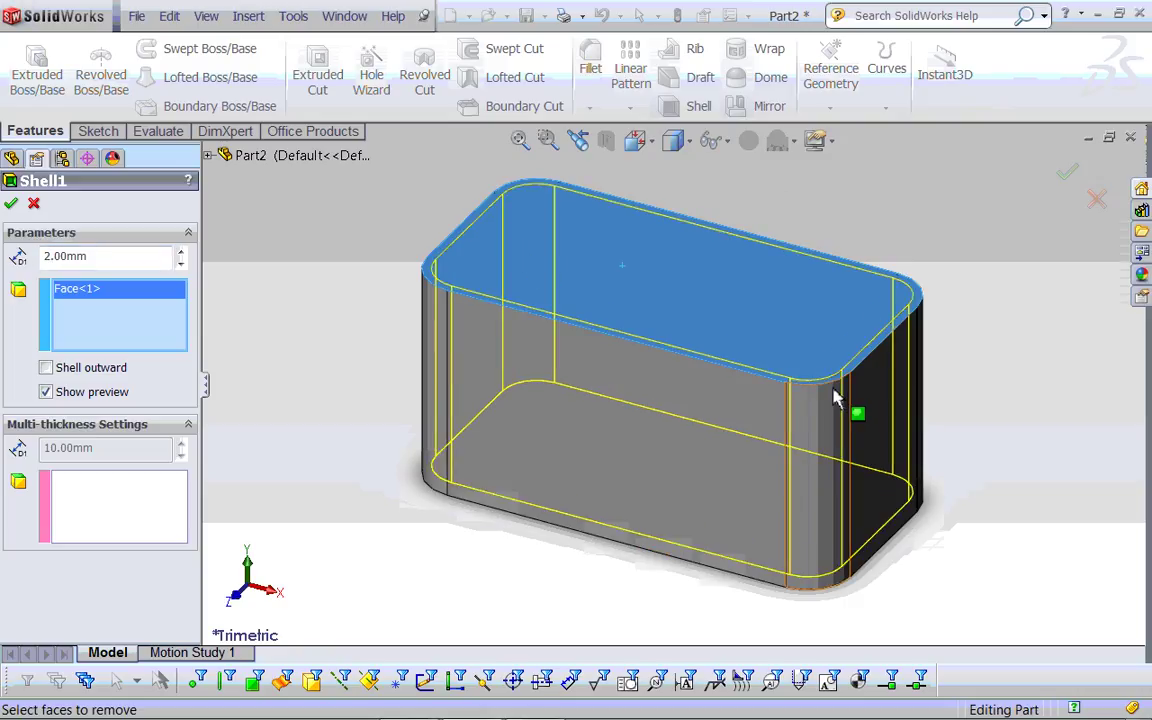
pyautogui.press('super+Tab')
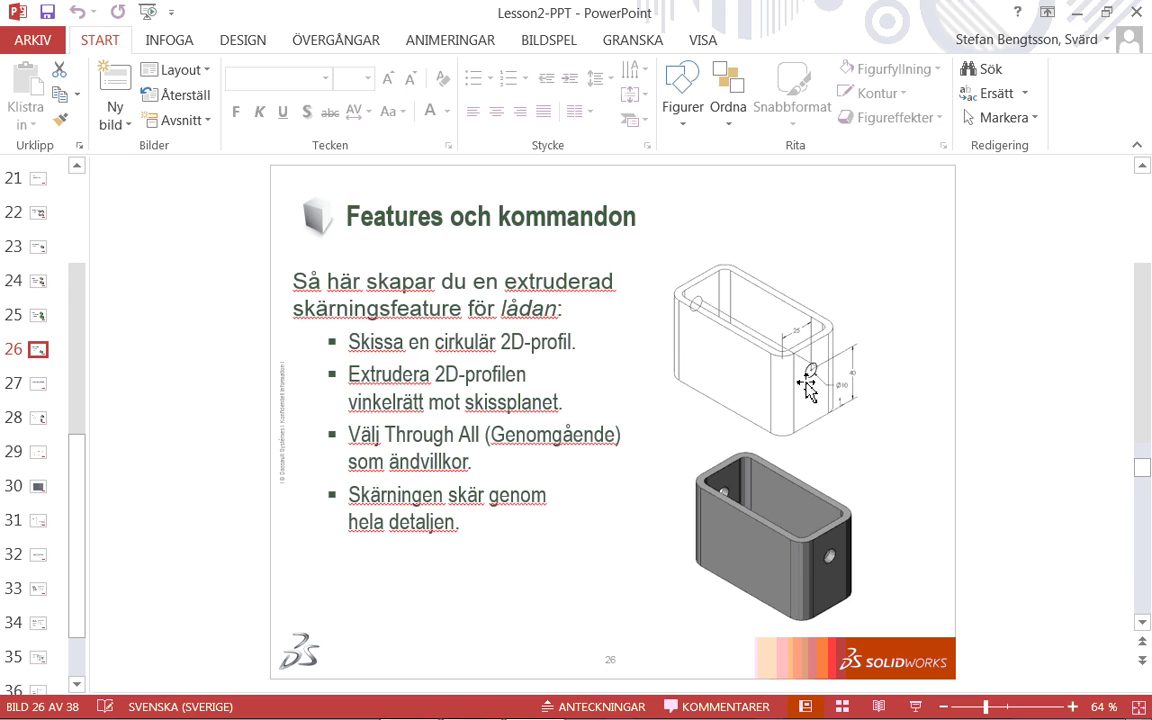
pyautogui.press('super+Tab')
pyautogui.press('super+Tab')
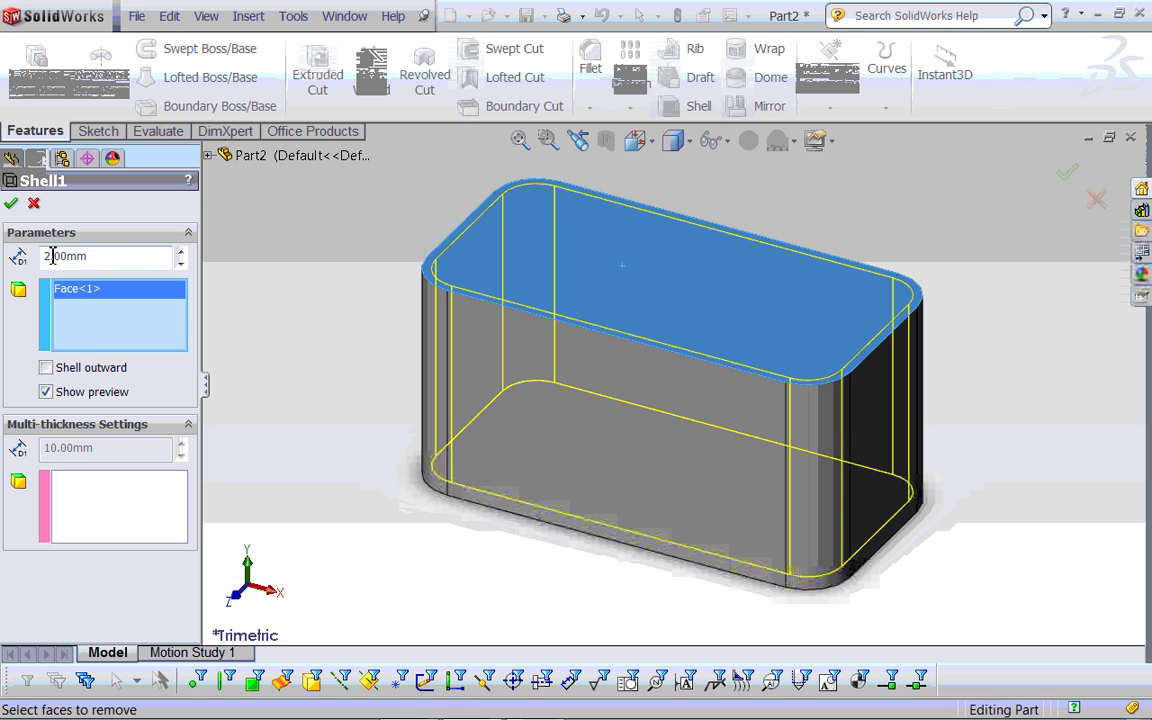
pyautogui.click(180, 252)
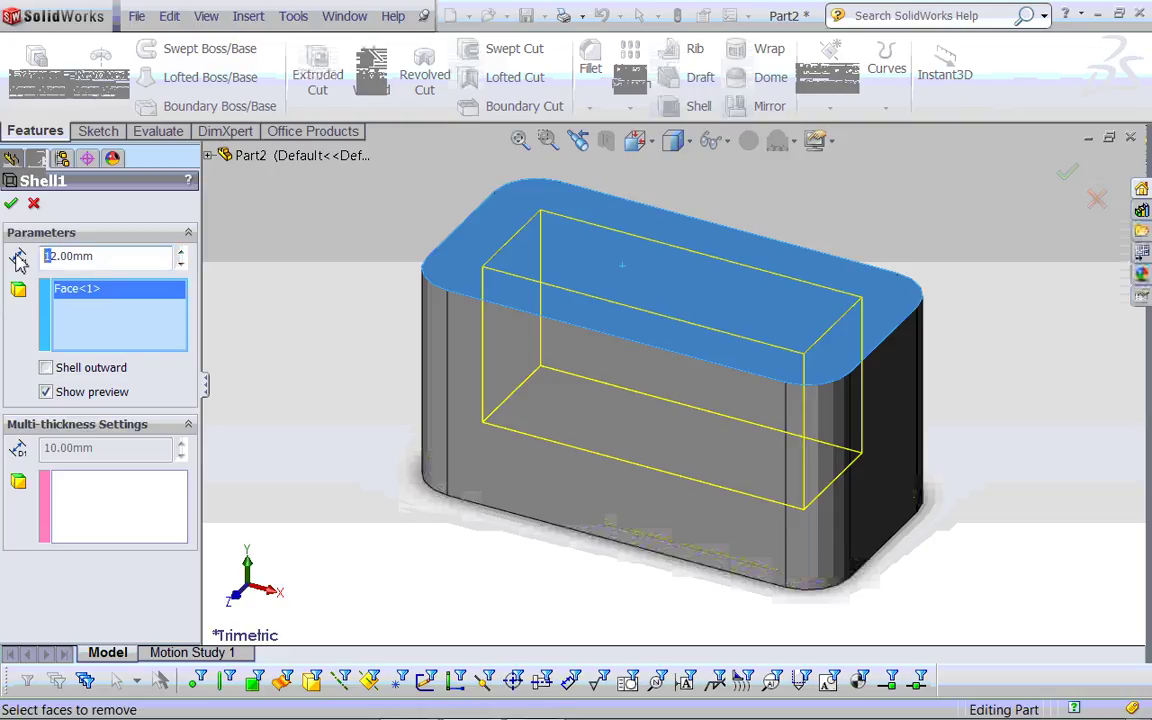
pyautogui.press('Delete')
pyautogui.press('Delete')
pyautogui.write('3')
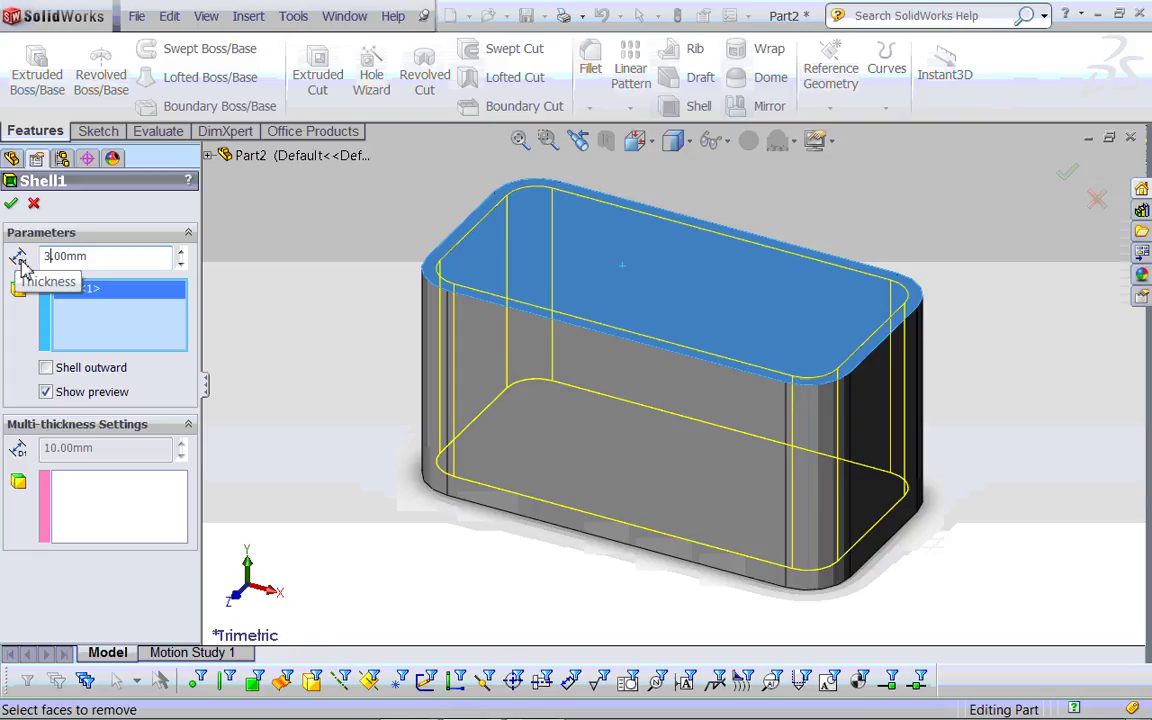
pyautogui.click(11, 203)
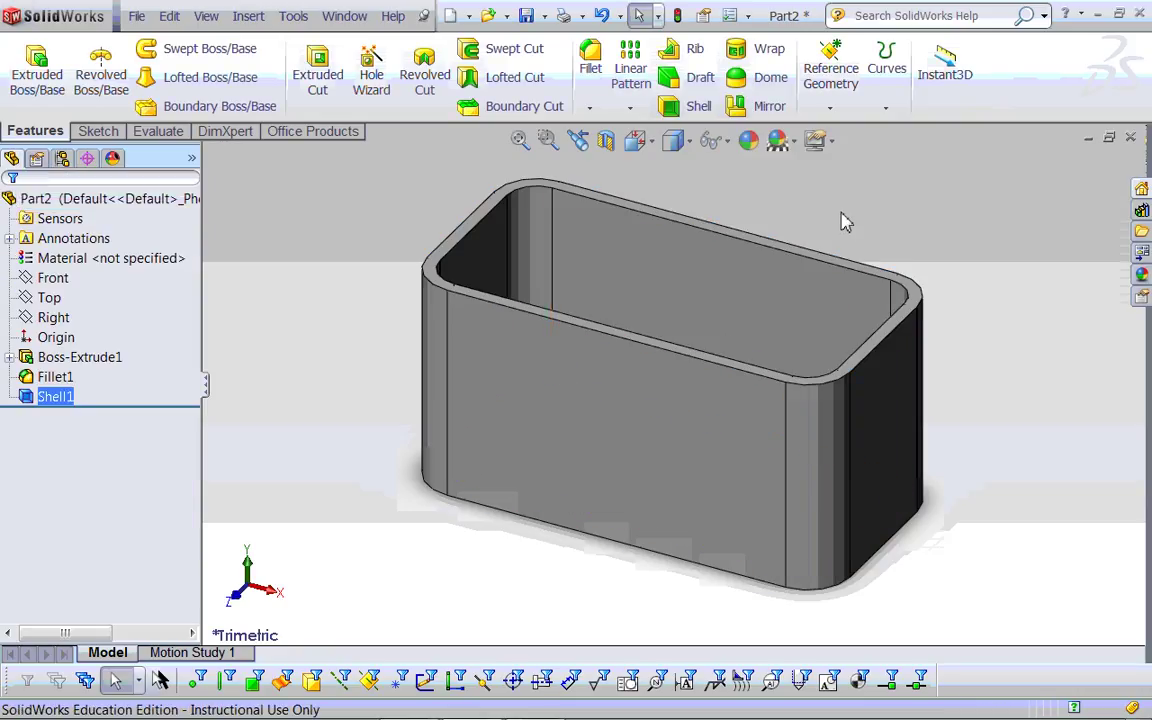
pyautogui.moveTo(841, 221)
pyautogui.mouseDown(button='middle')
pyautogui.moveTo(636, 150)
pyautogui.moveTo(792, 378)
pyautogui.moveTo(820, 372)
pyautogui.mouseUp(button='middle')
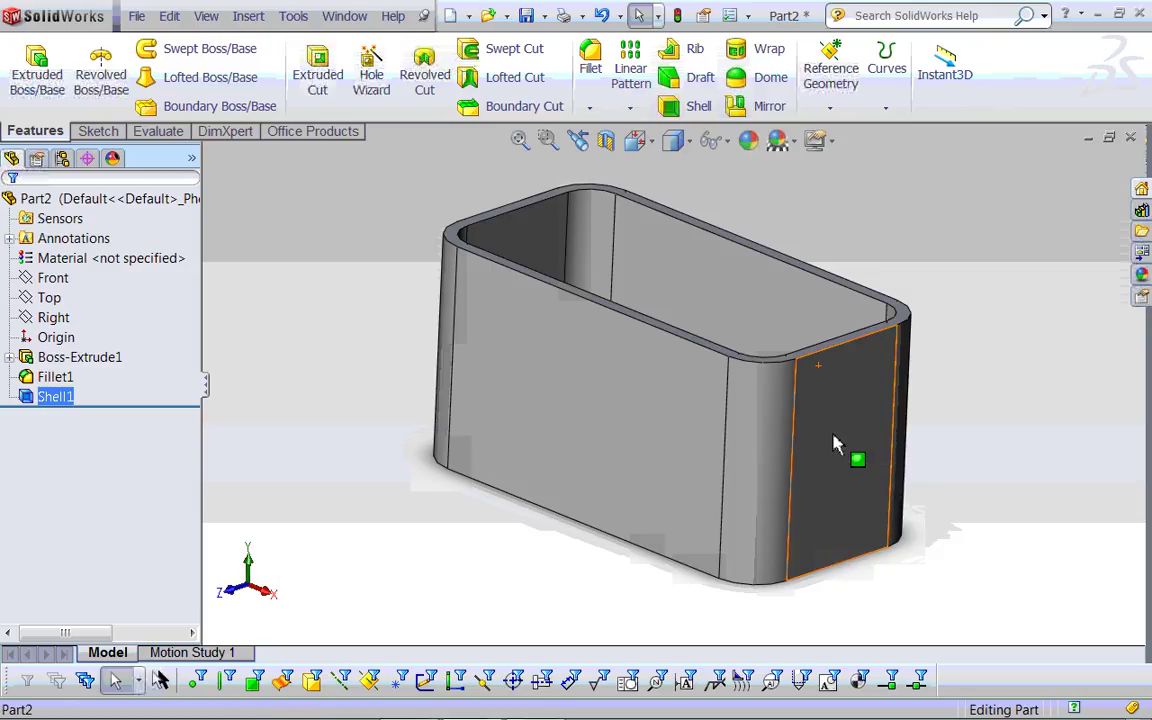
# Step: Open a new sketch on the box's short end face, viewed straight on
pyautogui.click(836, 444)
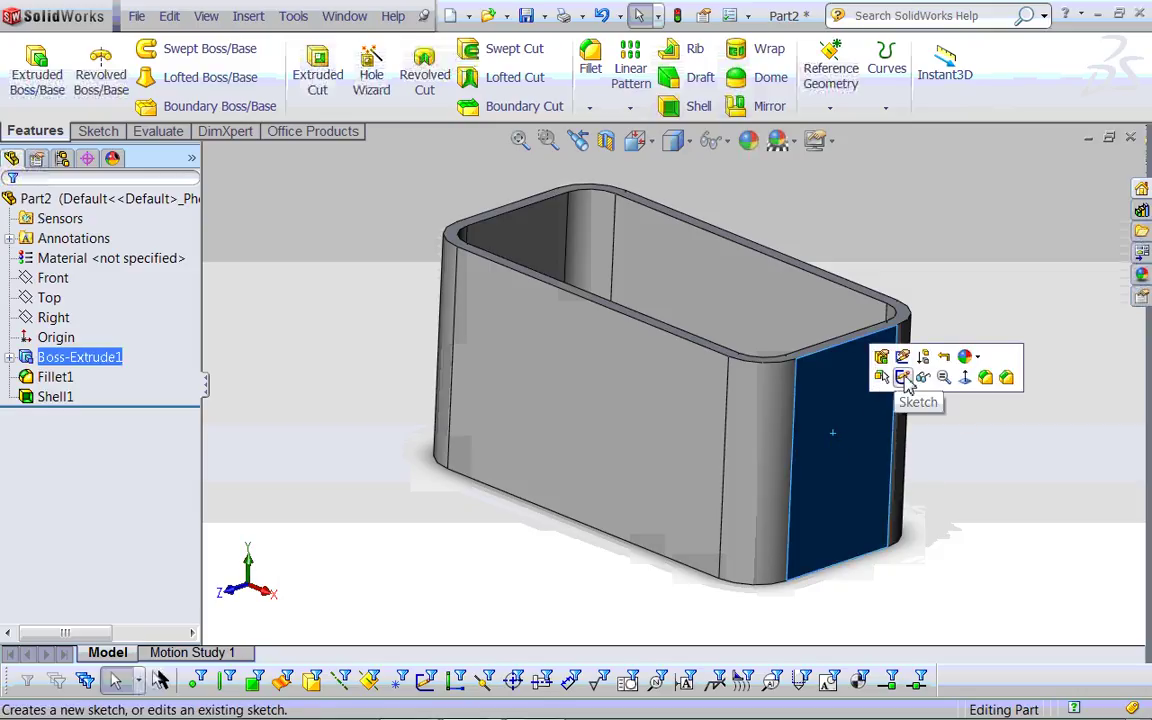
pyautogui.click(903, 378)
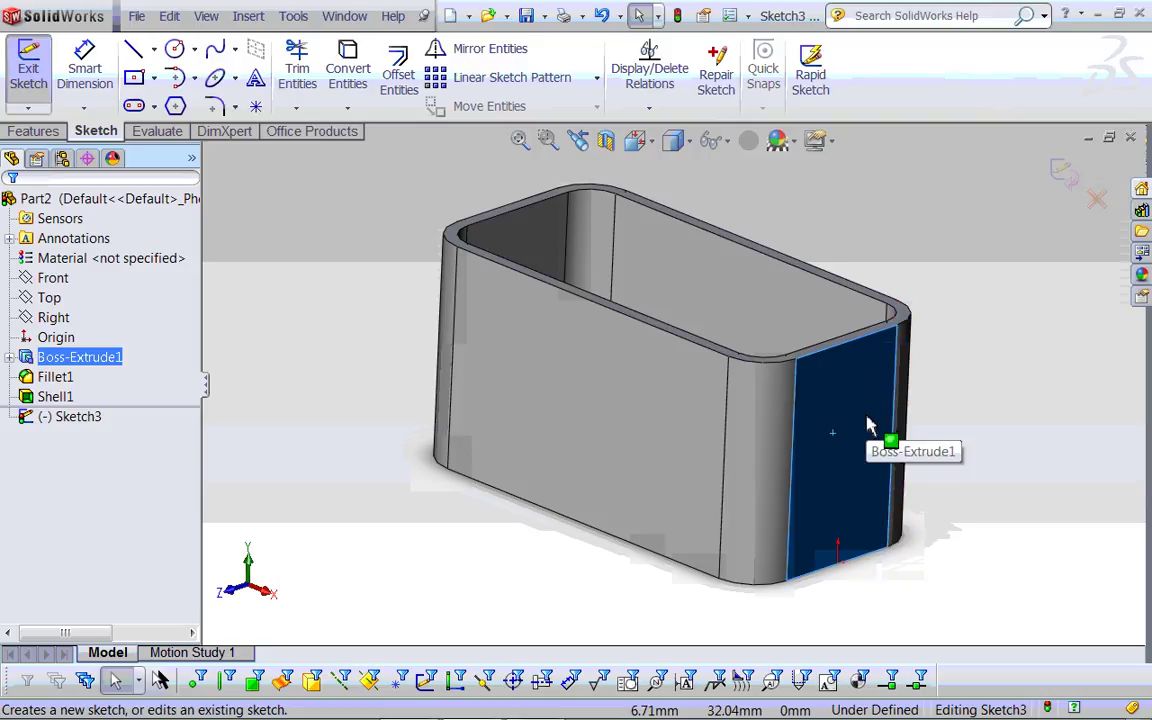
pyautogui.press('space')
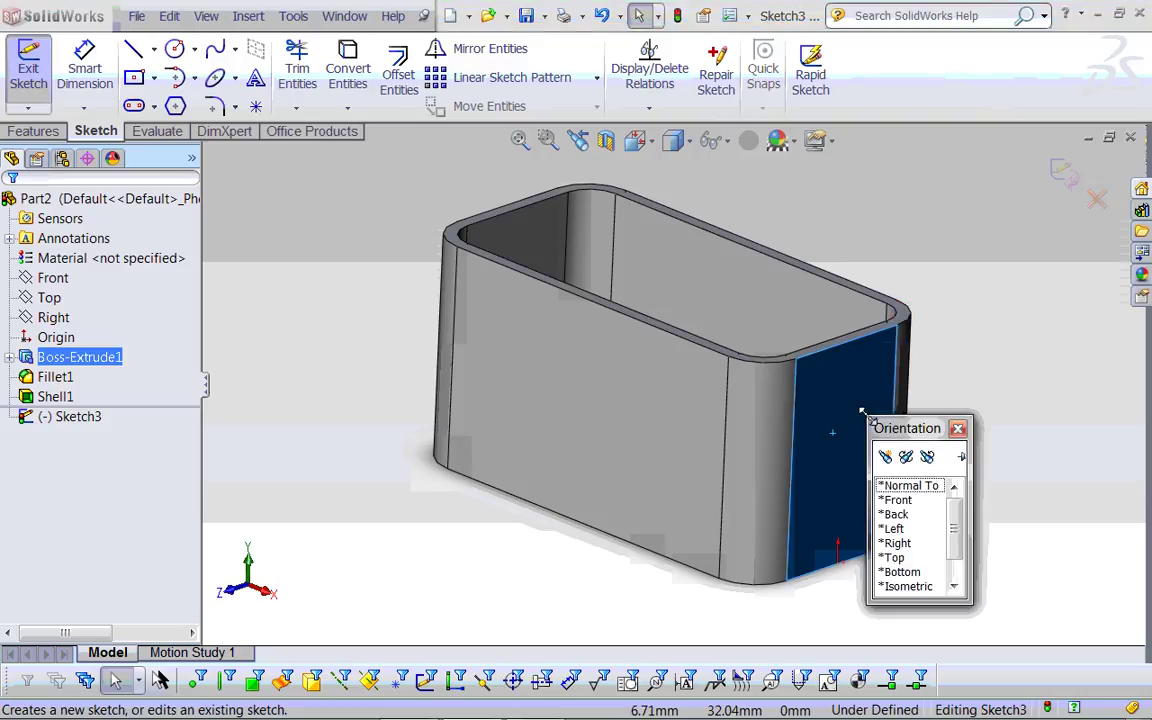
pyautogui.click(885, 456)
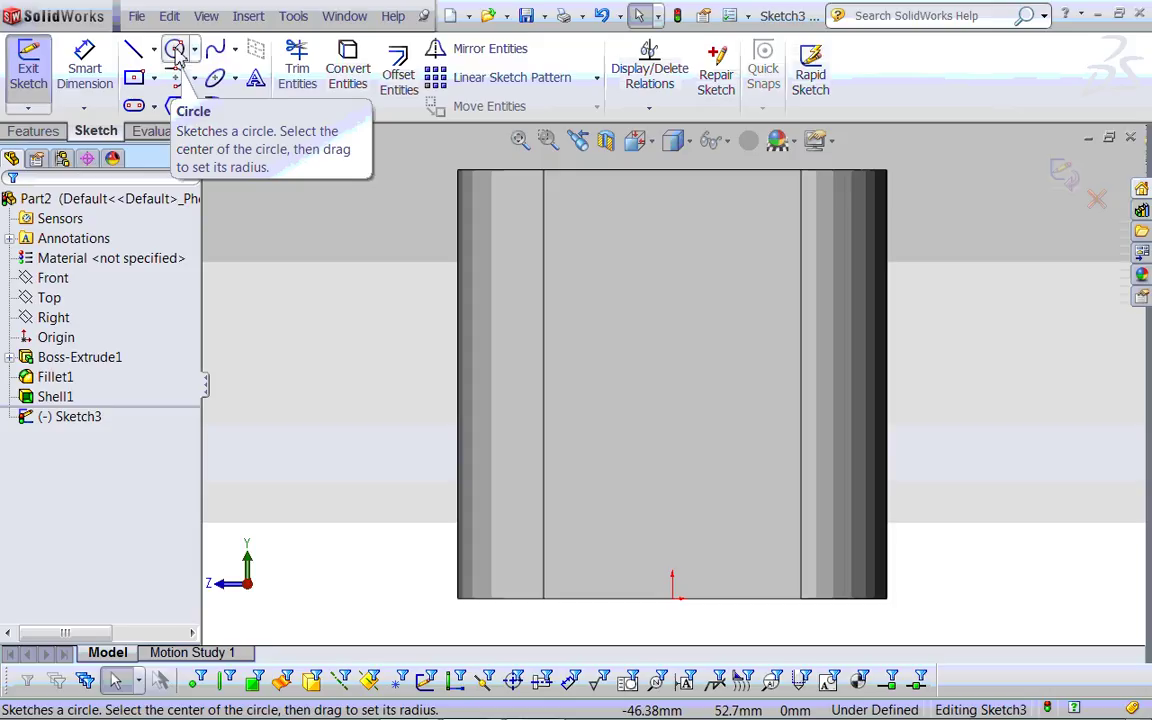
# Step: Draw a circle of about 5 mm radius centred above the origin
pyautogui.click(175, 50)
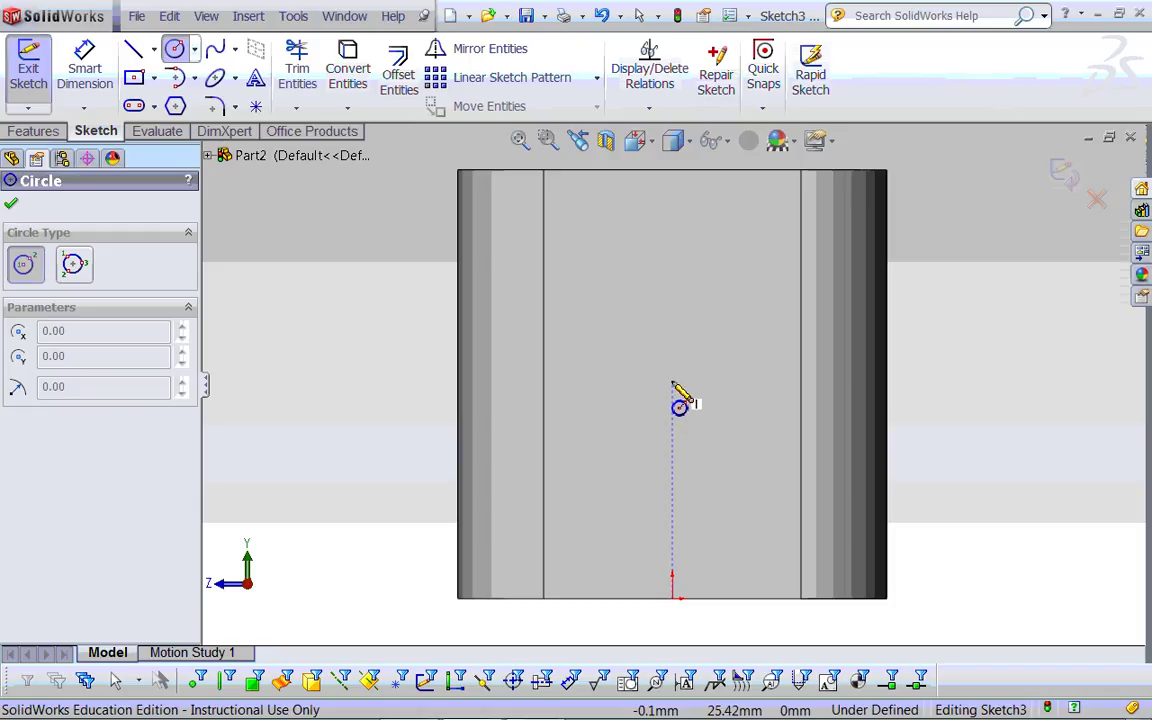
pyautogui.click(672, 380)
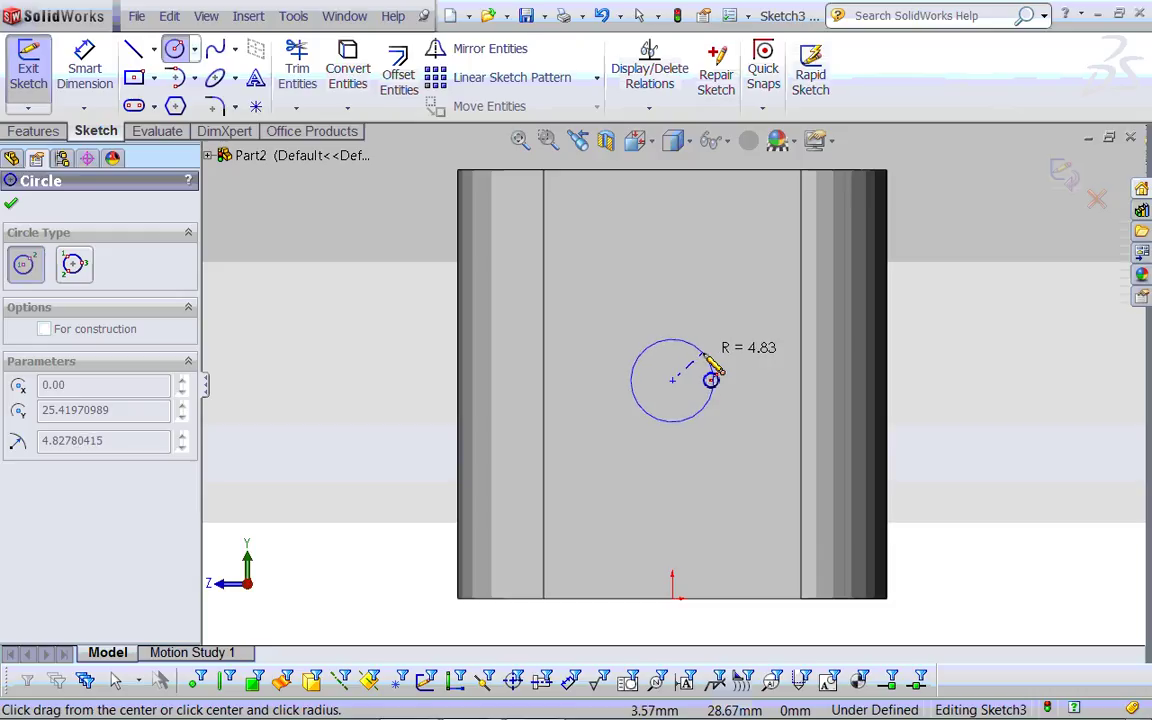
pyautogui.click(712, 378)
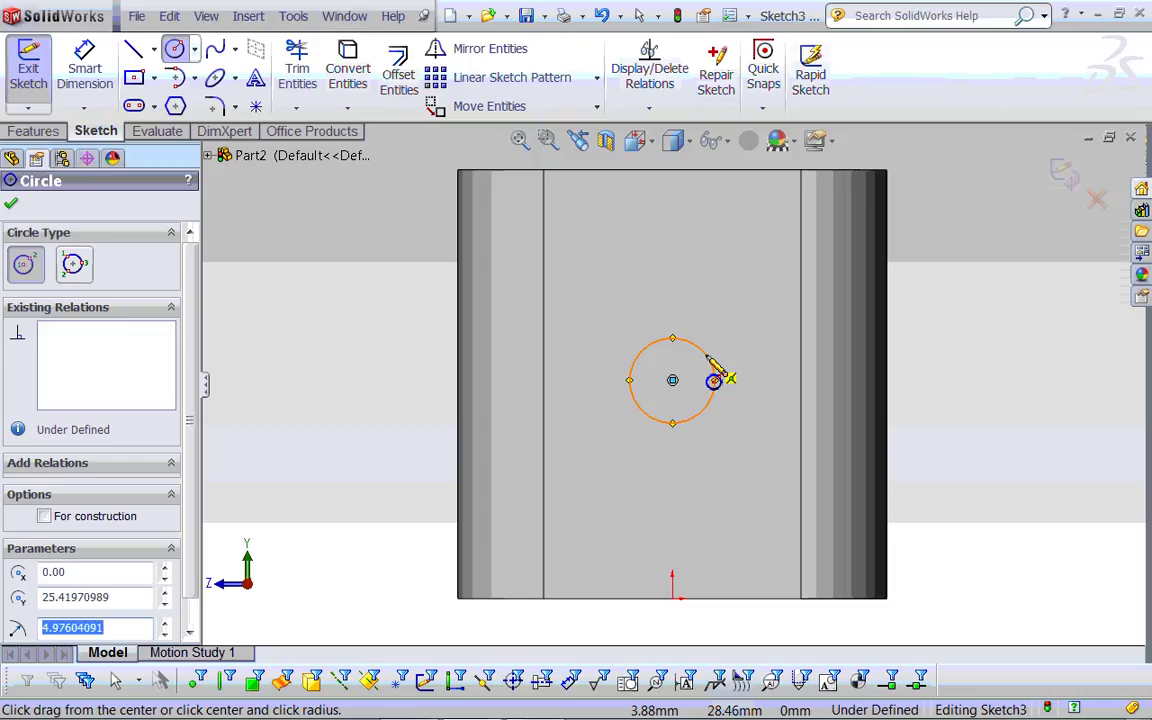
pyautogui.click(85, 60)
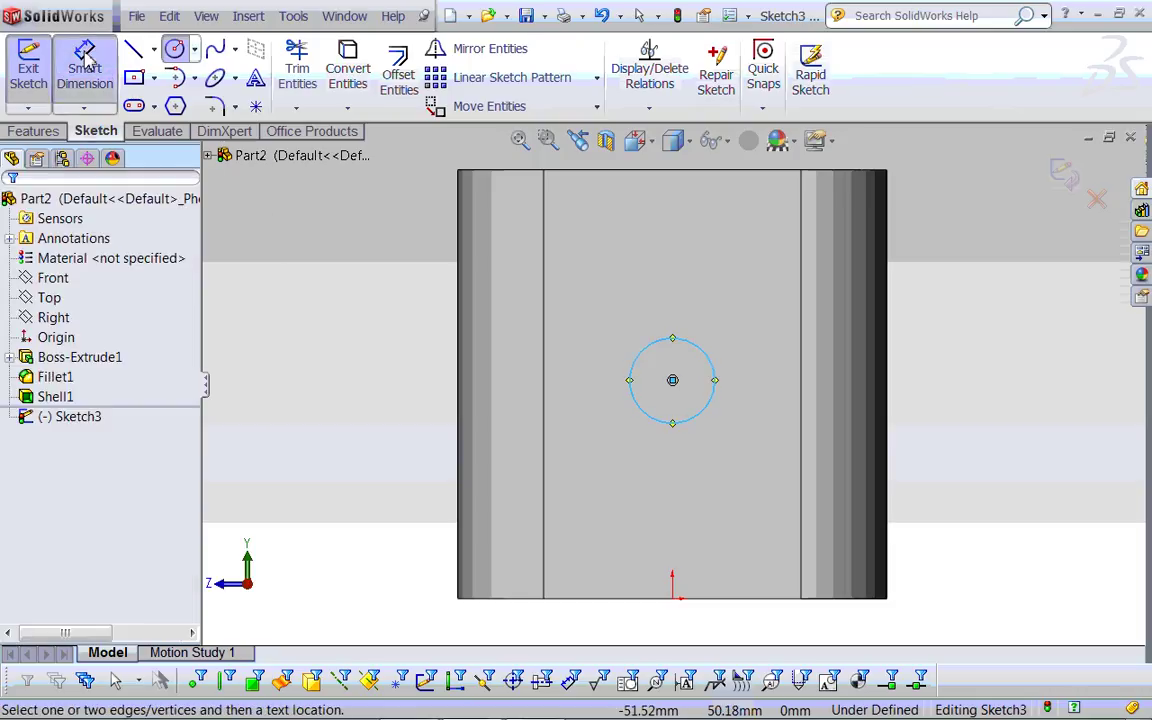
# Step: Give the circle a 10 mm diameter and a 30 mm height above the bottom edge
pyautogui.click(695, 425)
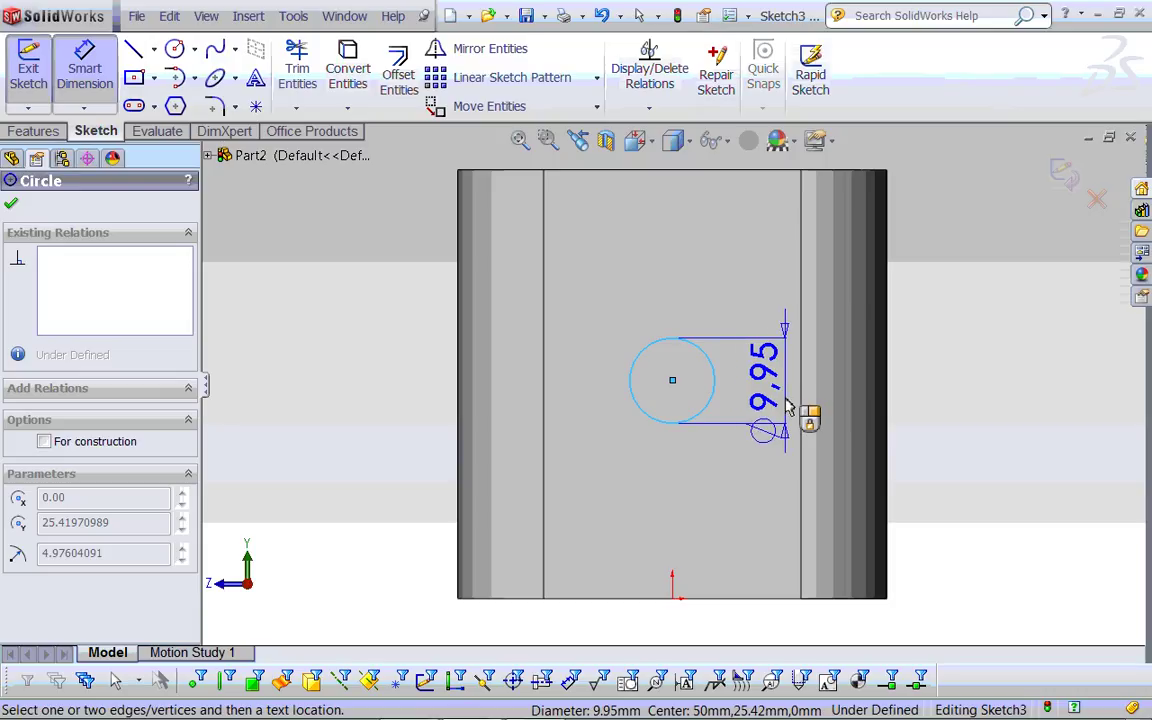
pyautogui.click(787, 408)
pyautogui.write('10')
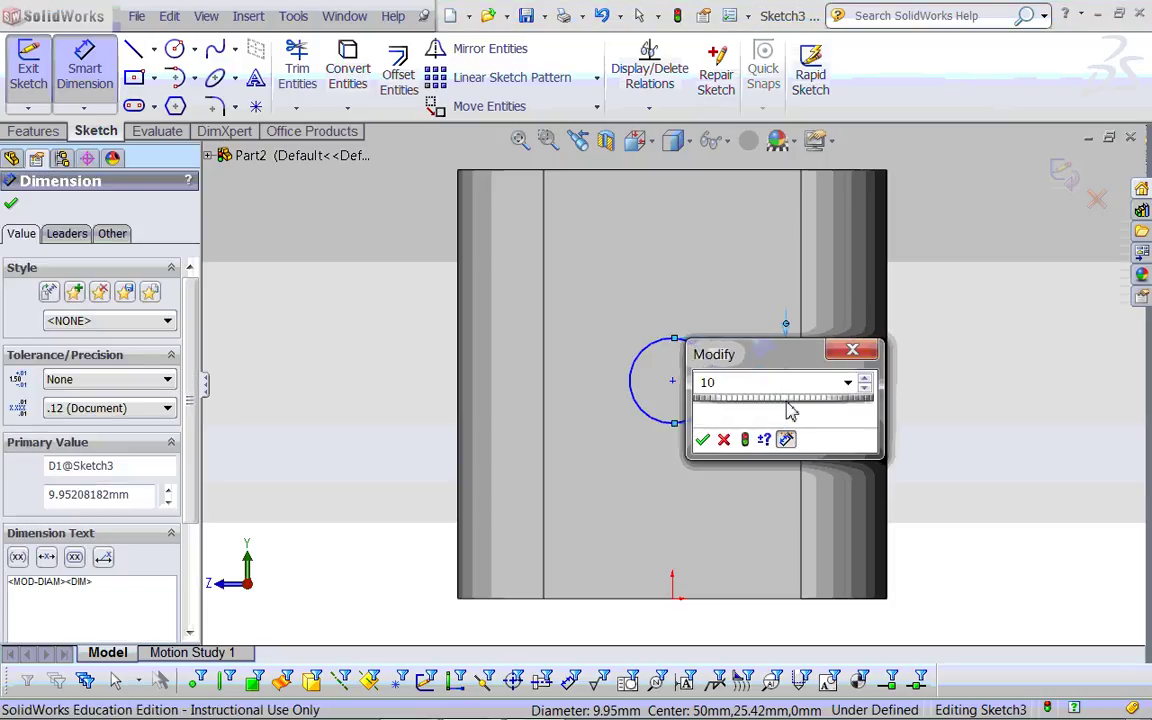
pyautogui.press('Return')
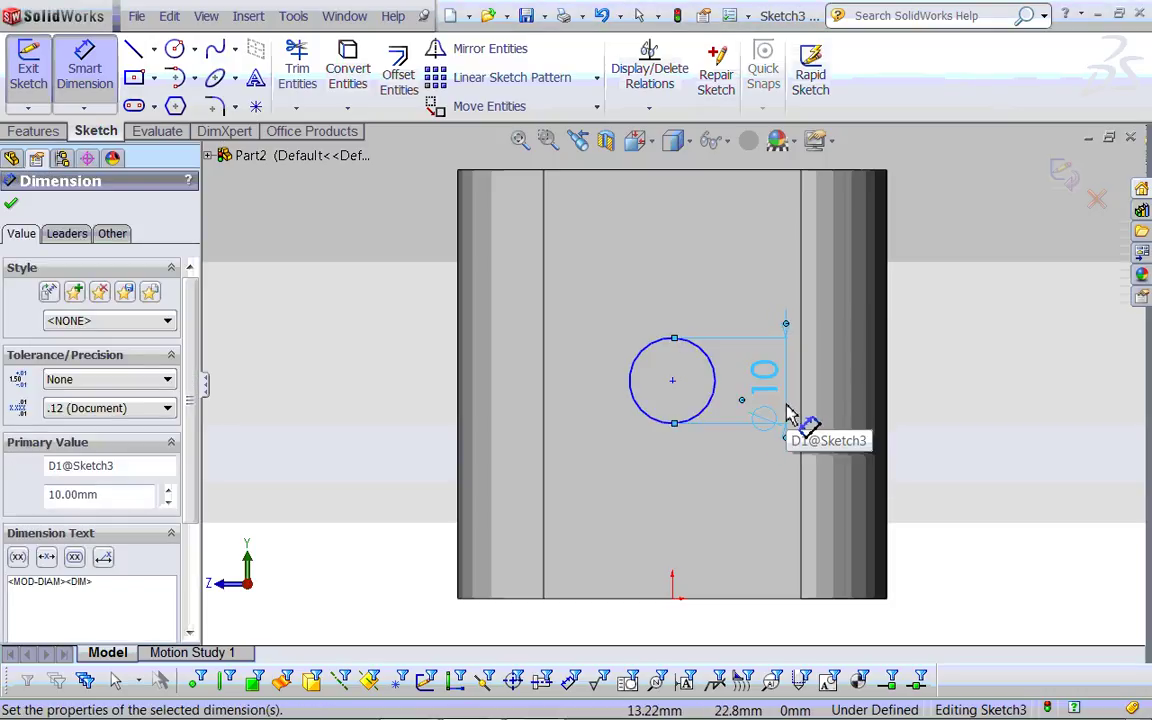
pyautogui.click(703, 408)
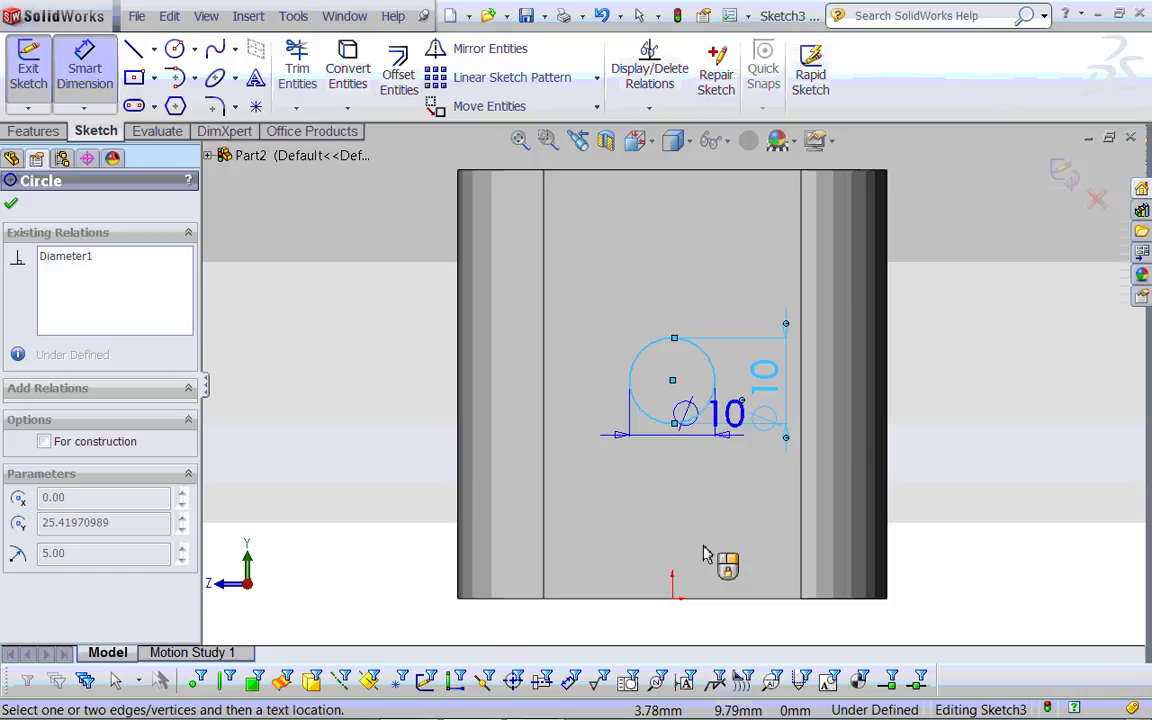
pyautogui.click(707, 598)
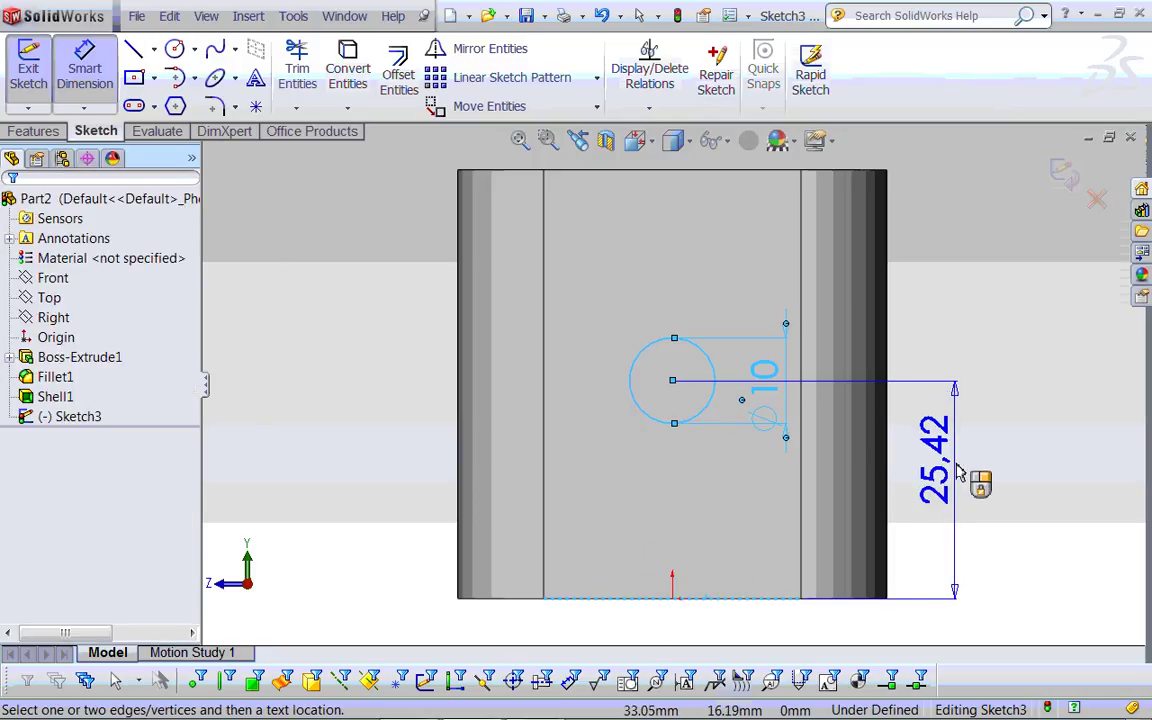
pyautogui.click(957, 474)
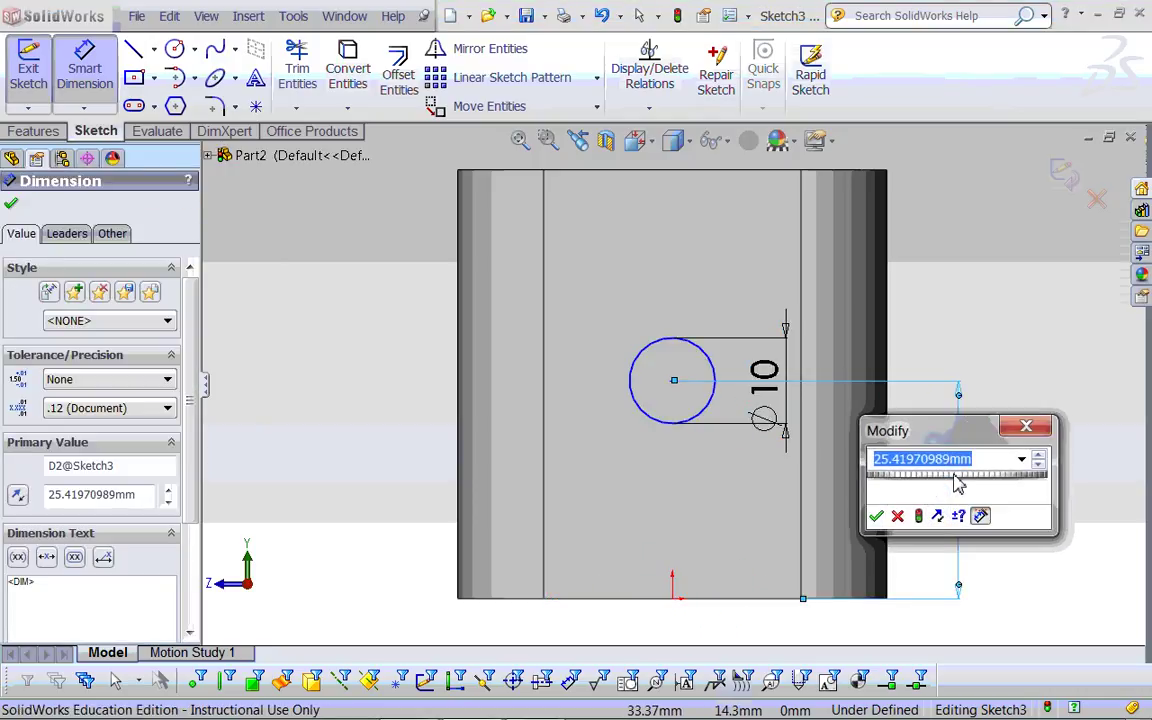
pyautogui.write('30')
pyautogui.press('Return')
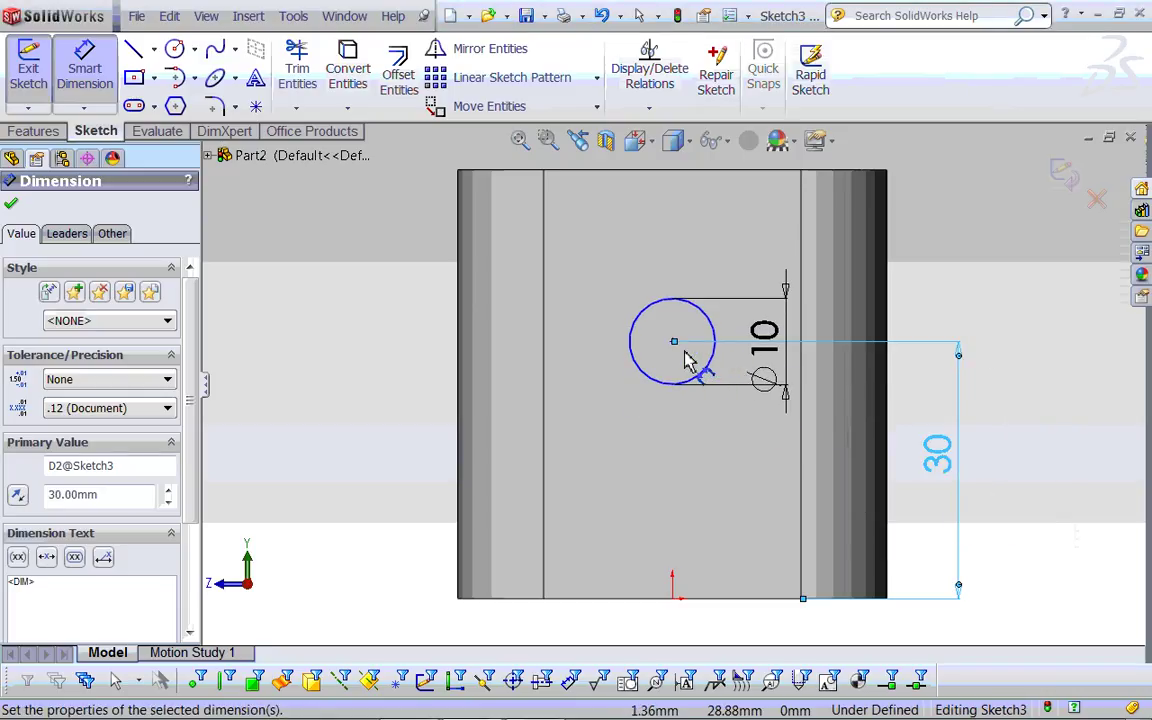
# Step: Add a 25 mm offset from the left edge and change the height to 40 mm
pyautogui.click(668, 300)
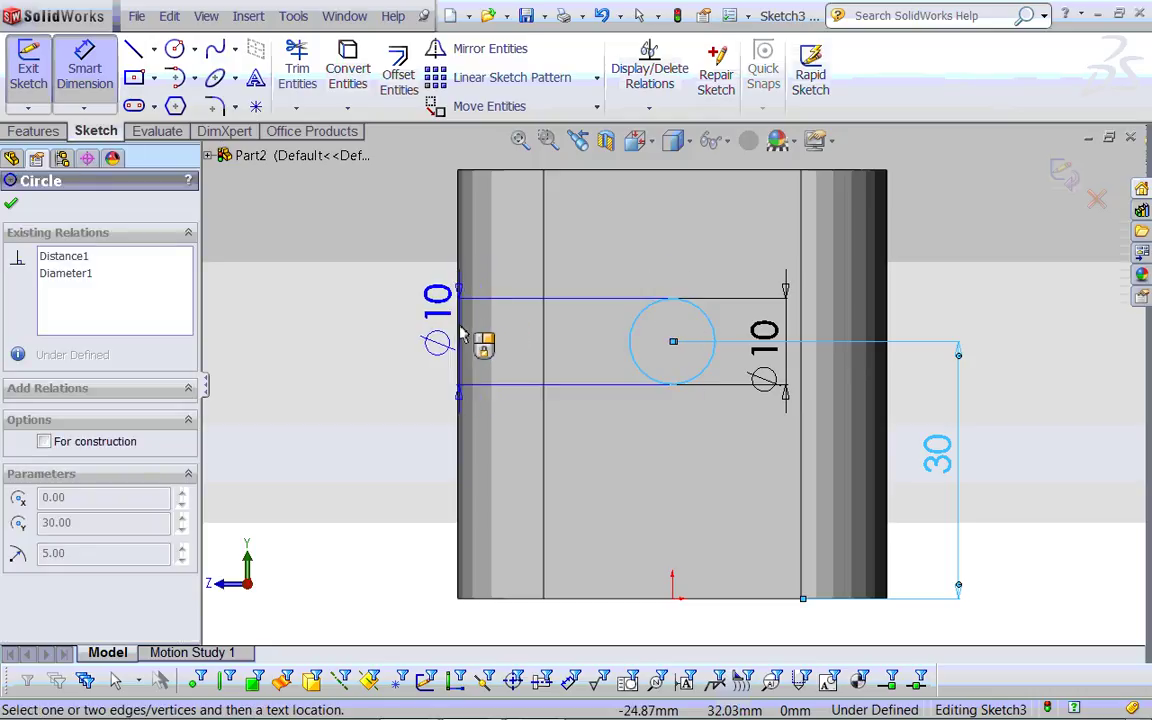
pyautogui.click(460, 331)
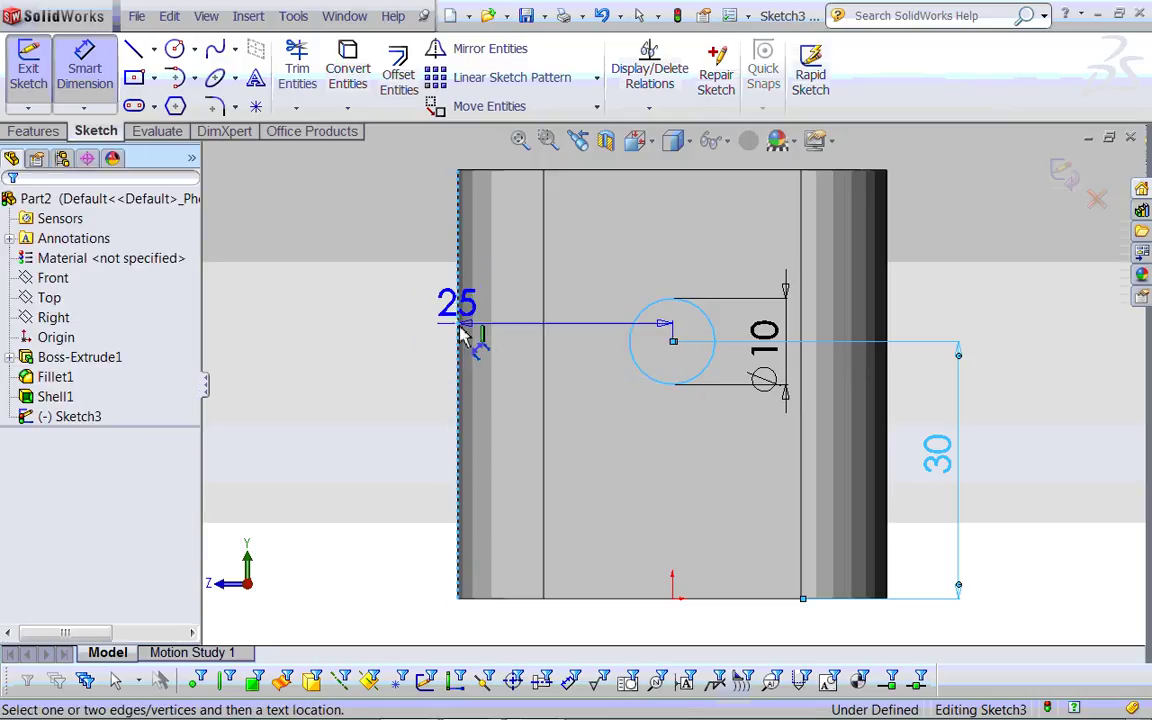
pyautogui.click(580, 251)
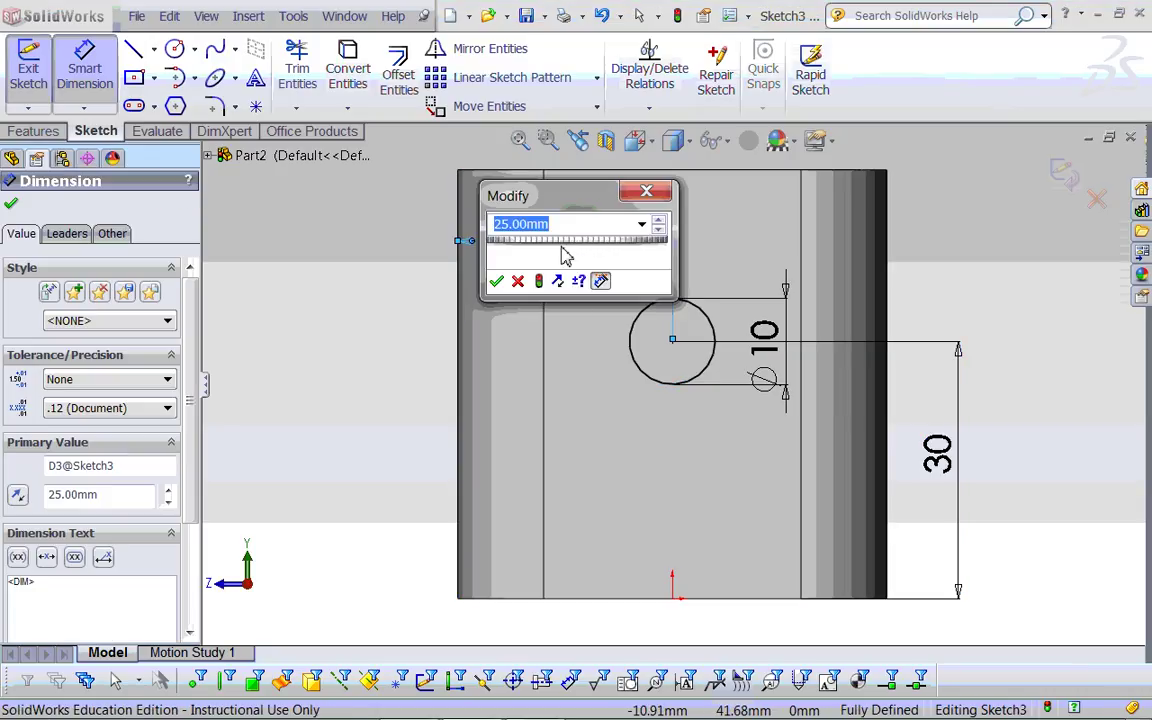
pyautogui.click(496, 281)
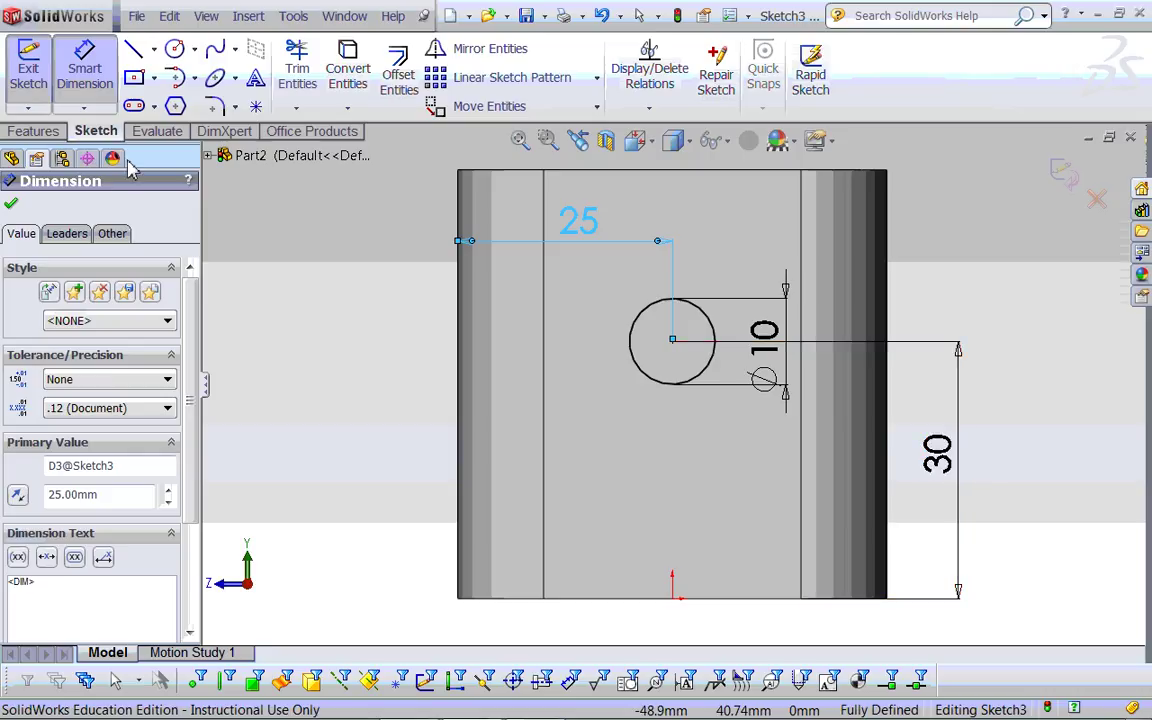
pyautogui.click(12, 206)
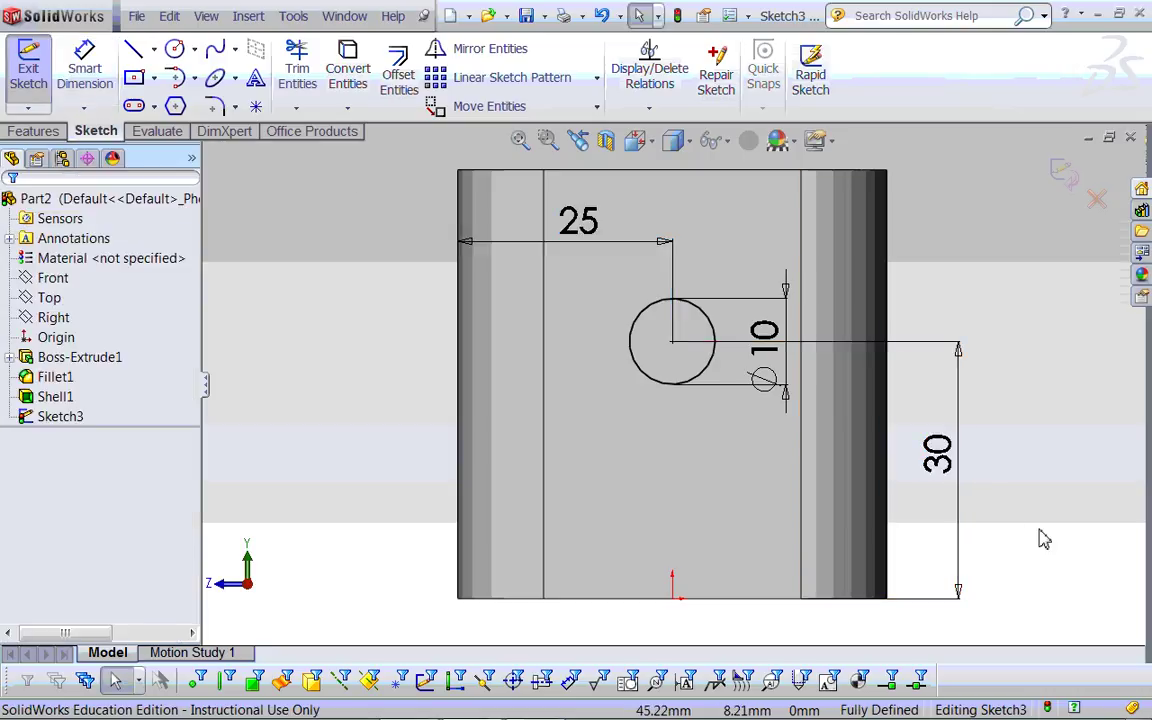
pyautogui.doubleClick(938, 452)
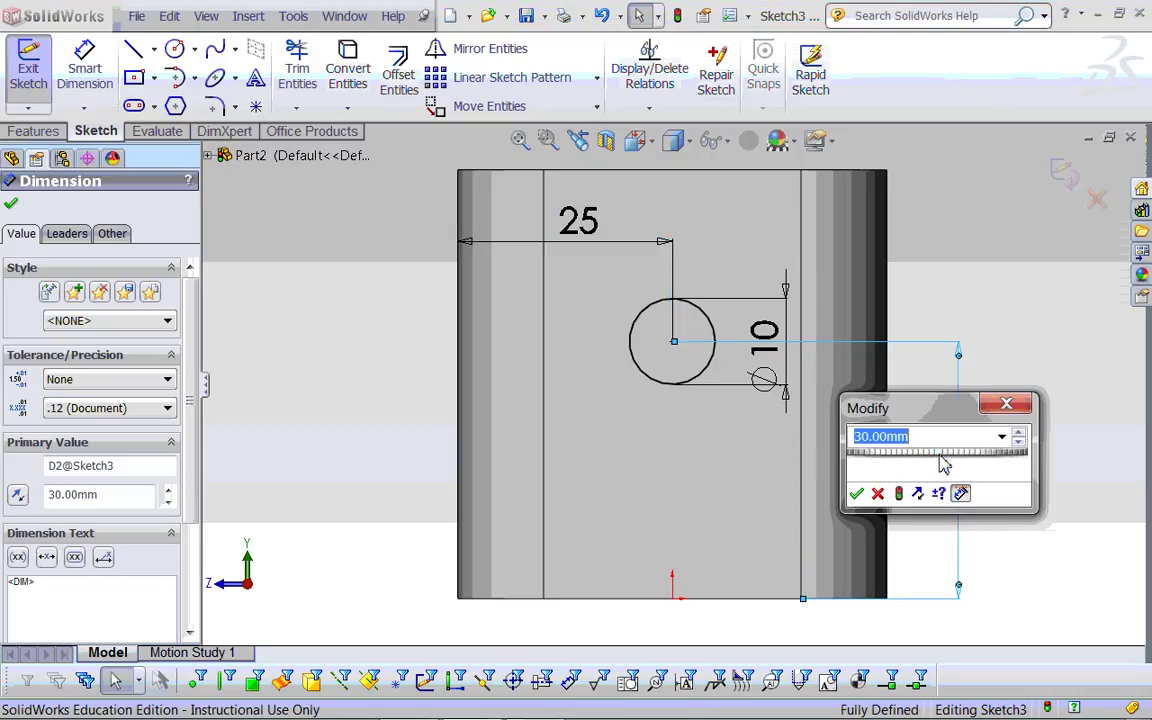
pyautogui.write('40')
pyautogui.press('Return')
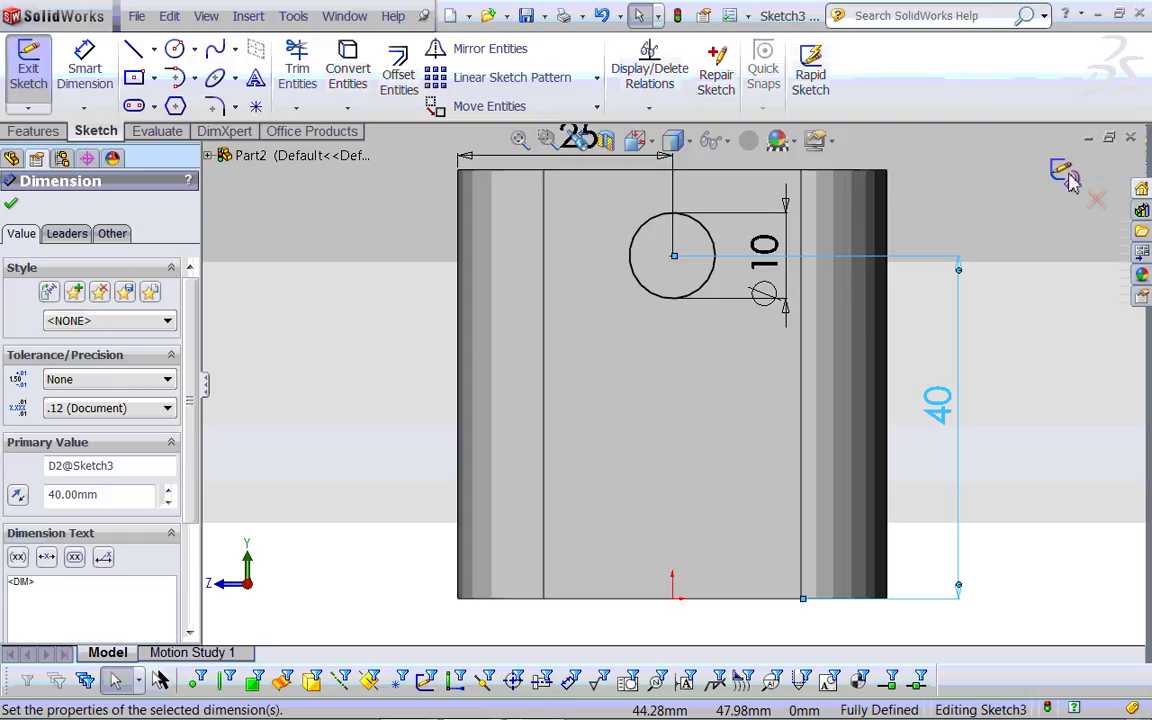
# Step: Cut the Ø10 circle Through All so the hole pierces both end walls
pyautogui.click(36, 131)
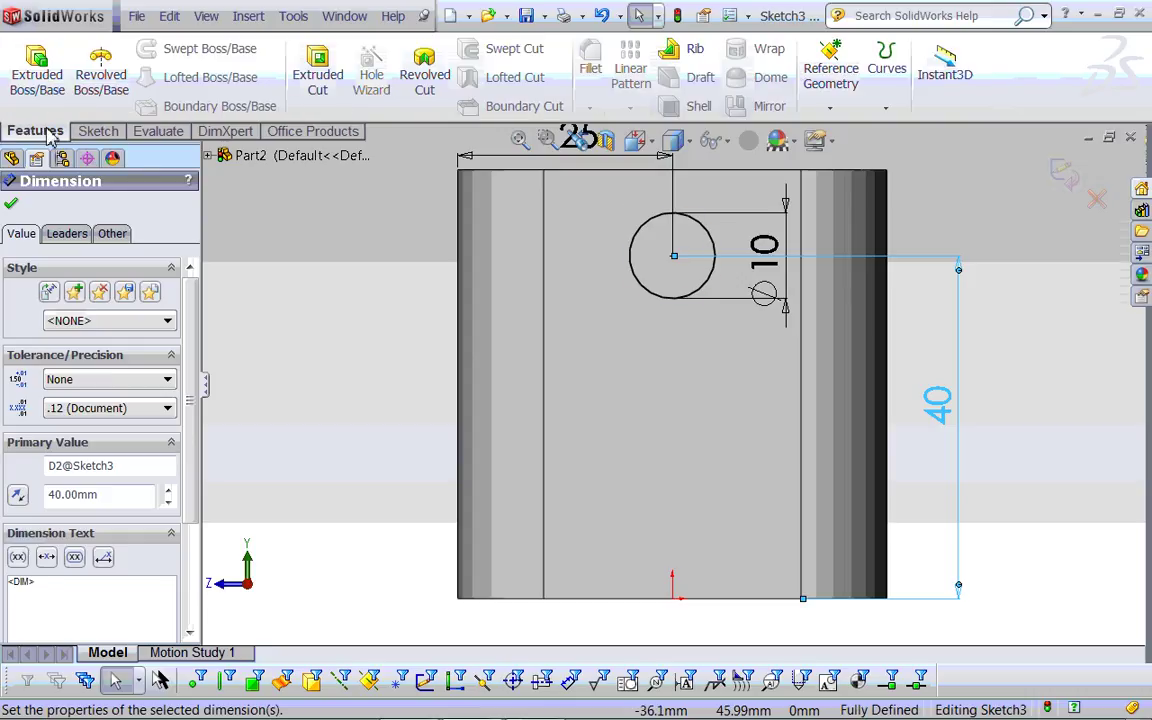
pyautogui.click(317, 72)
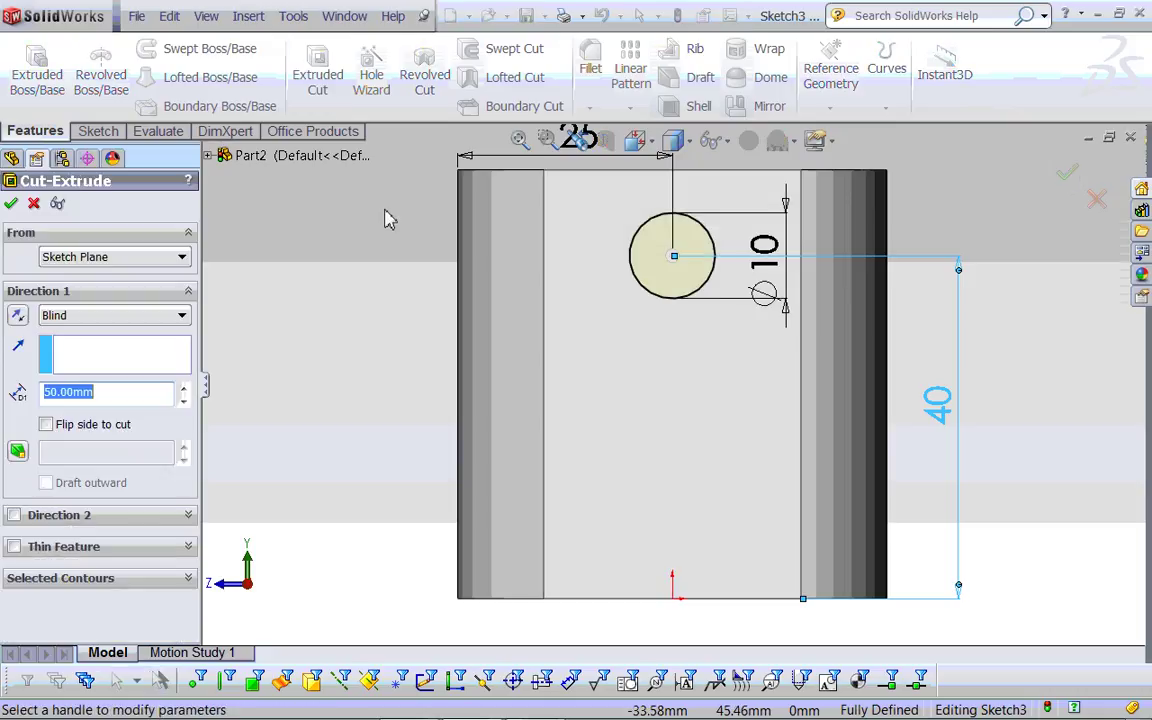
pyautogui.moveTo(337, 229); pyautogui.dragTo(359, 290, button='middle')
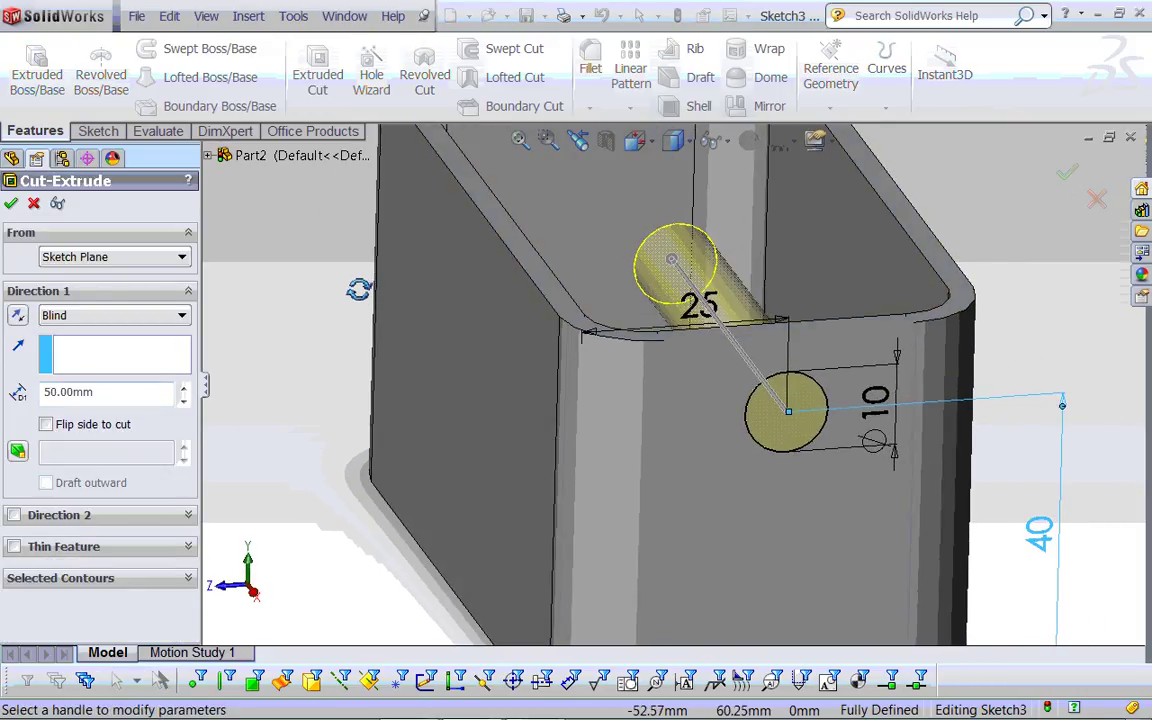
pyautogui.click(519, 141)
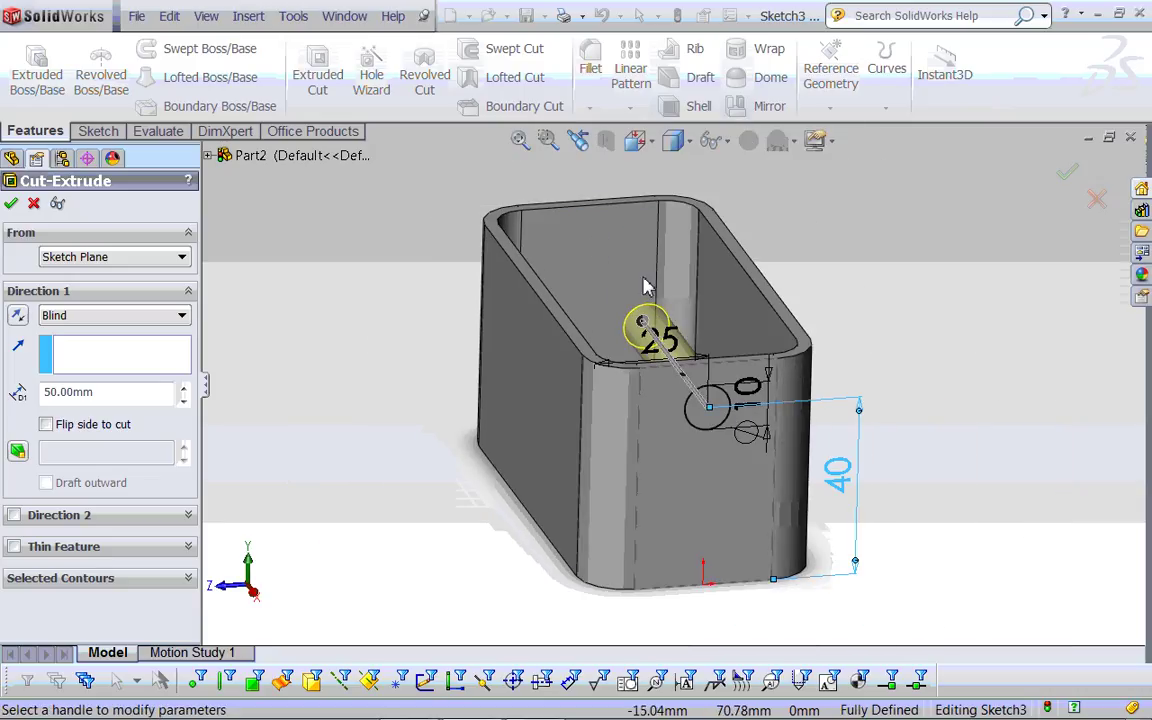
pyautogui.click(181, 315)
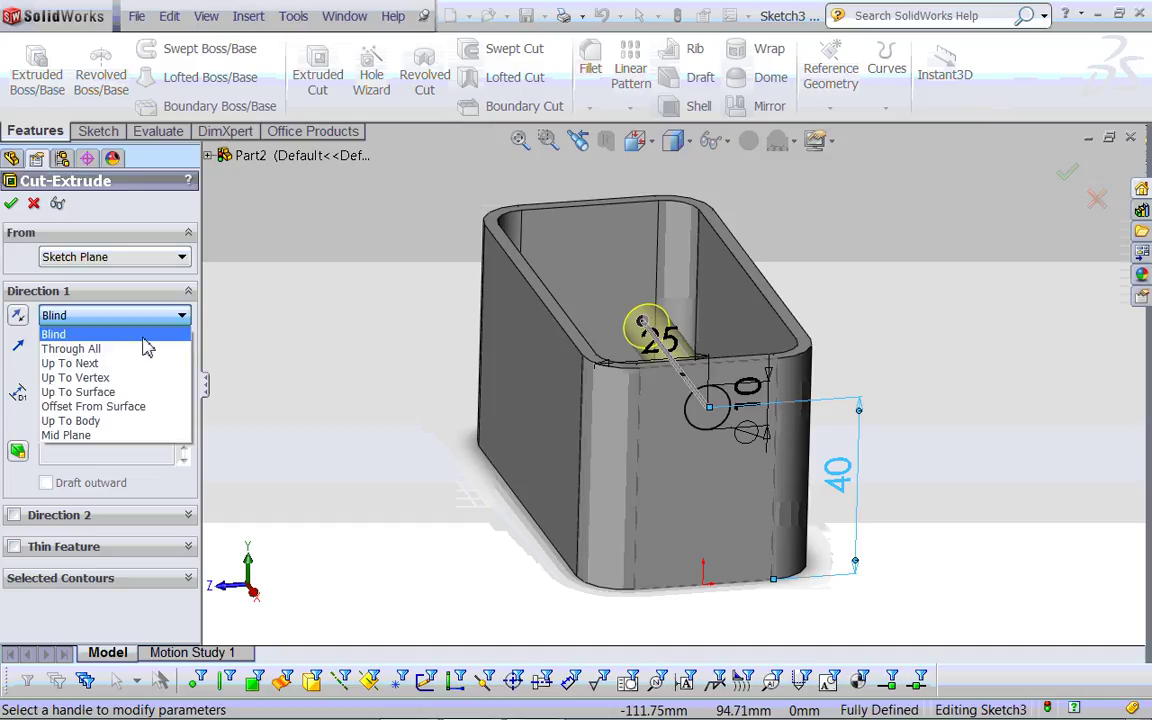
pyautogui.click(115, 349)
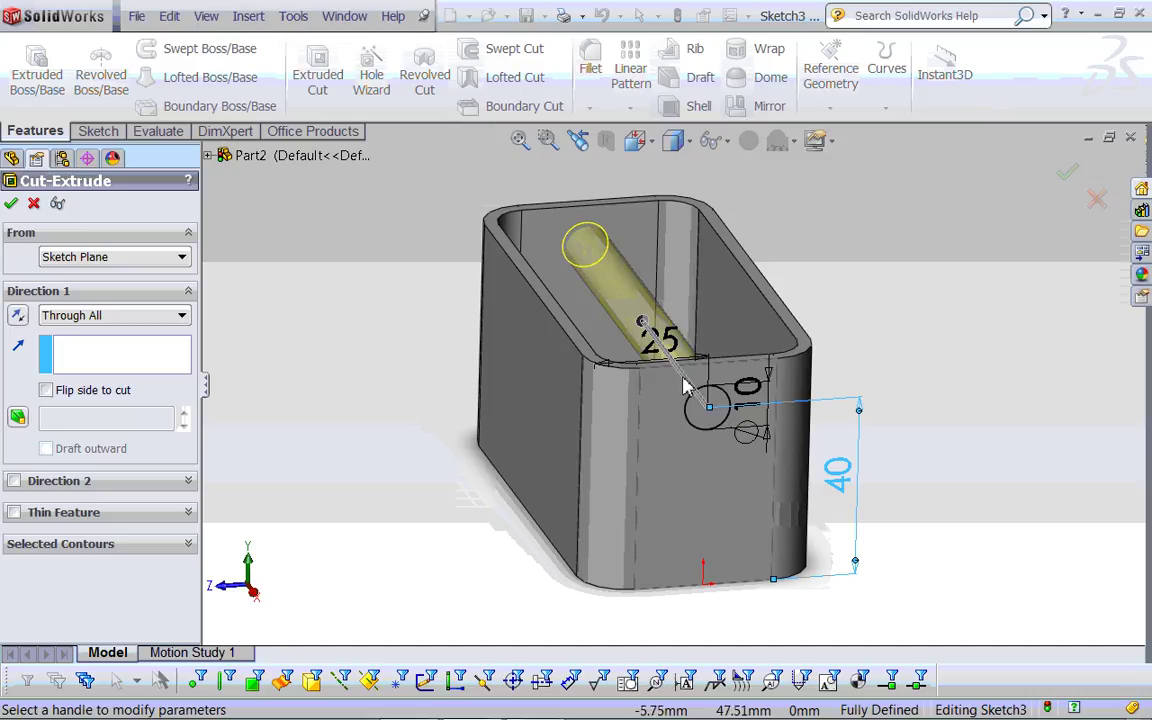
pyautogui.click(1070, 175)
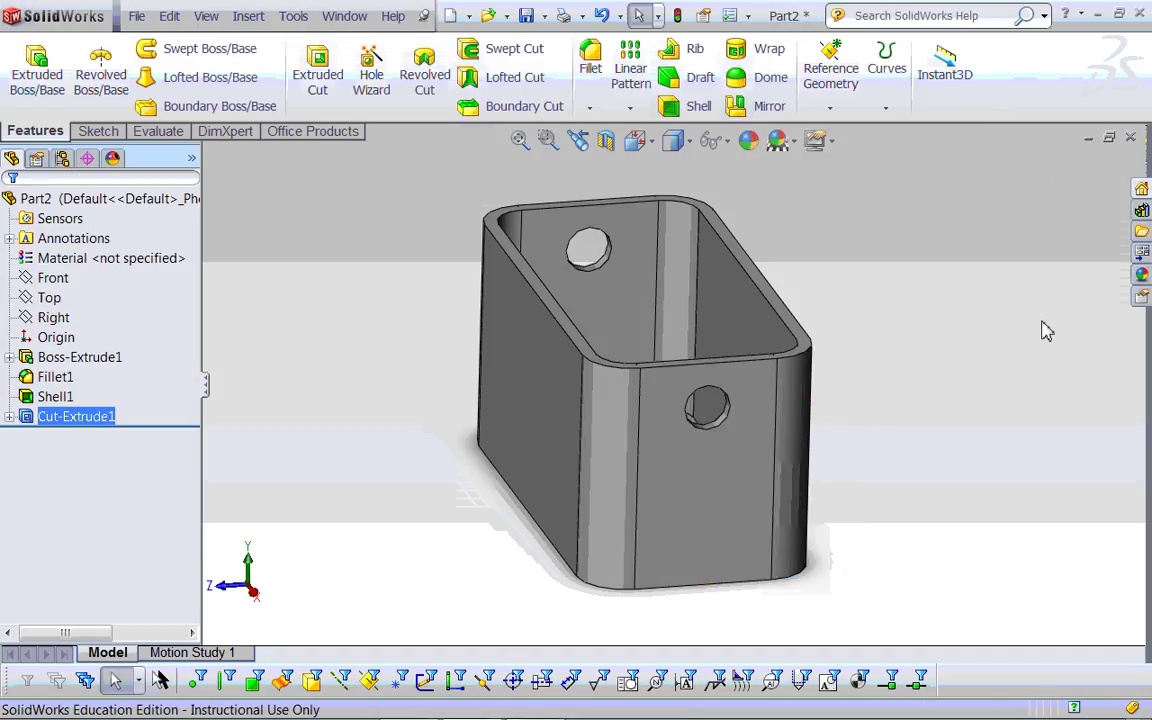
# Step: Orbit the box to inspect the side holes and switch the display to plain Shaded
pyautogui.moveTo(588, 528)
pyautogui.mouseDown(button='middle')
pyautogui.moveTo(643, 514)
pyautogui.moveTo(643, 561)
pyautogui.moveTo(617, 591)
pyautogui.moveTo(585, 567)
pyautogui.moveTo(590, 547)
pyautogui.mouseUp(button='middle')
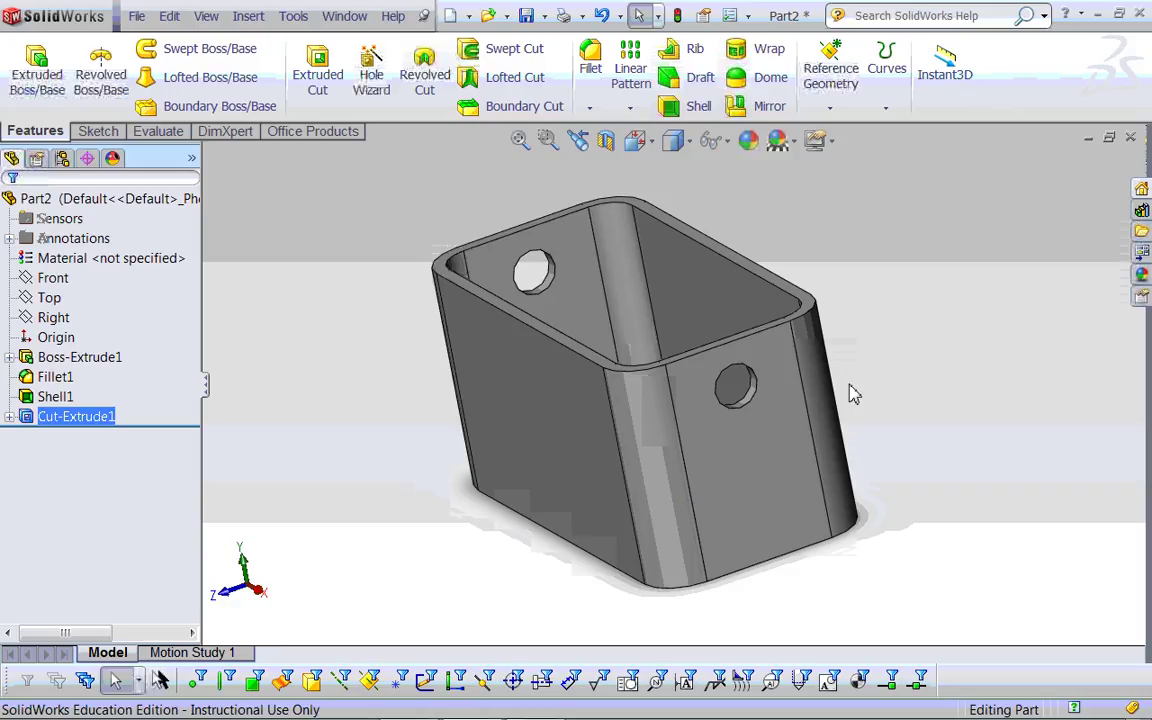
pyautogui.moveTo(548, 411)
pyautogui.mouseDown(button='middle')
pyautogui.moveTo(589, 360)
pyautogui.moveTo(563, 314)
pyautogui.moveTo(545, 334)
pyautogui.moveTo(231, 345)
pyautogui.moveTo(314, 393)
pyautogui.moveTo(368, 370)
pyautogui.moveTo(380, 406)
pyautogui.moveTo(295, 405)
pyautogui.moveTo(303, 419)
pyautogui.mouseUp(button='middle')
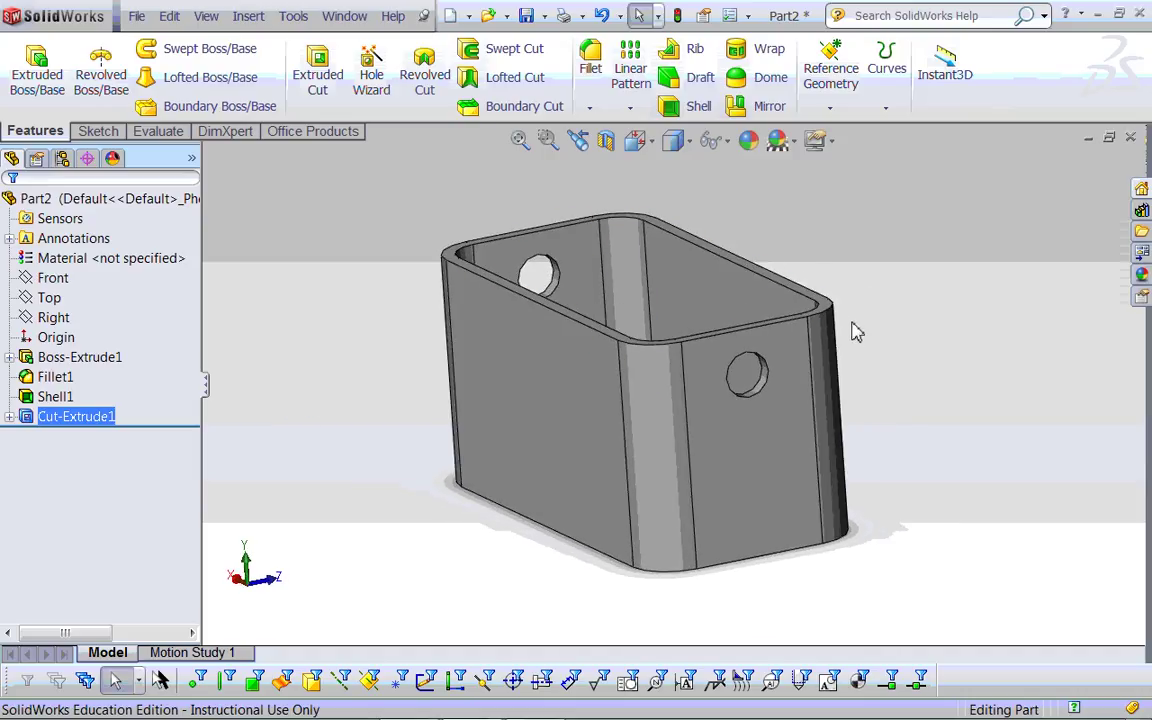
pyautogui.click(690, 145)
pyautogui.click(682, 195)
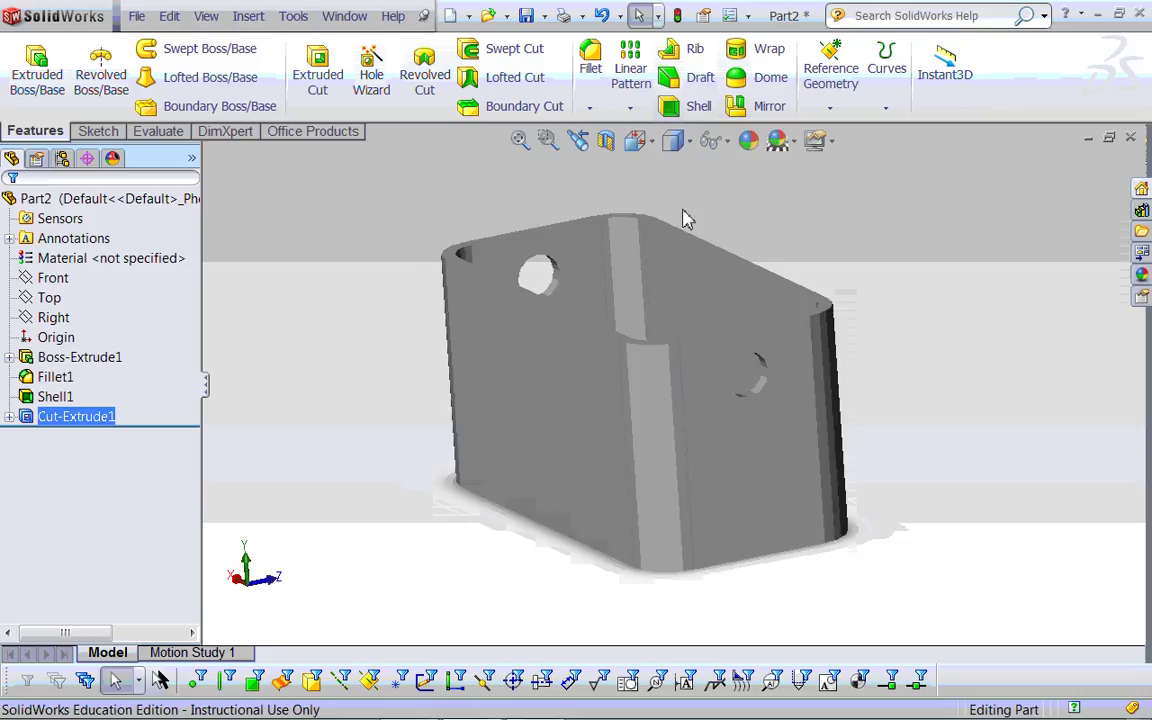
# Step: Turn the box to the Isometric view and start saving the part
pyautogui.moveTo(743, 450); pyautogui.dragTo(752, 392, button='middle')
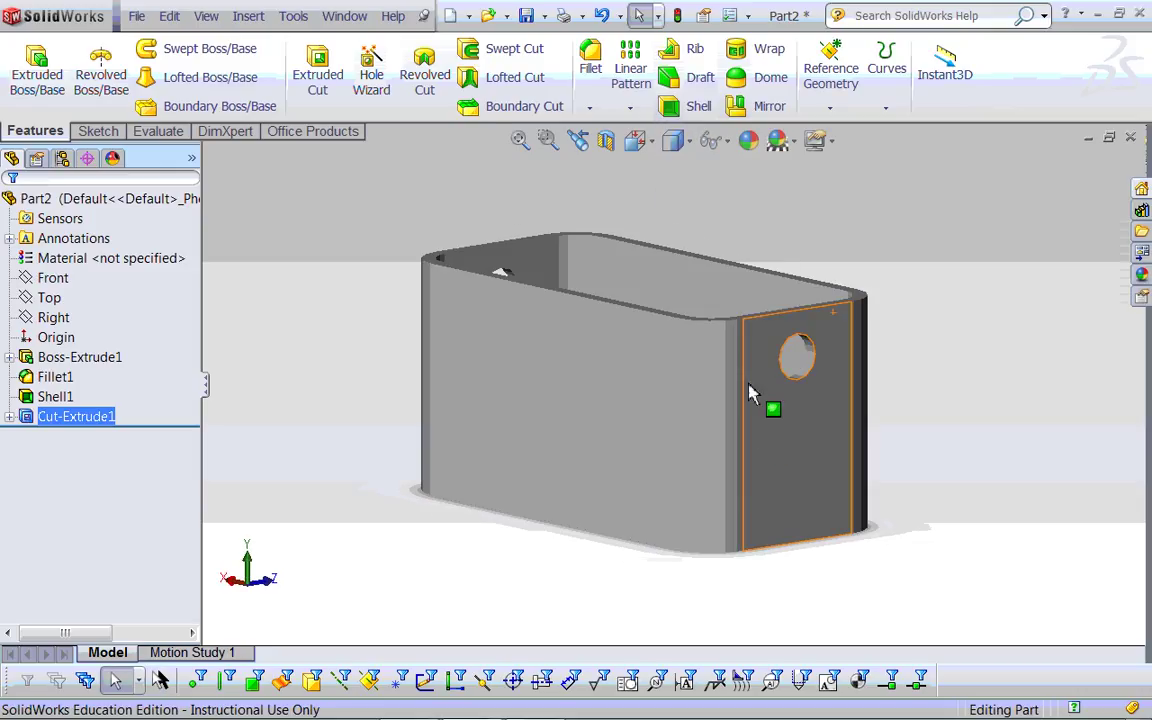
pyautogui.click(652, 146)
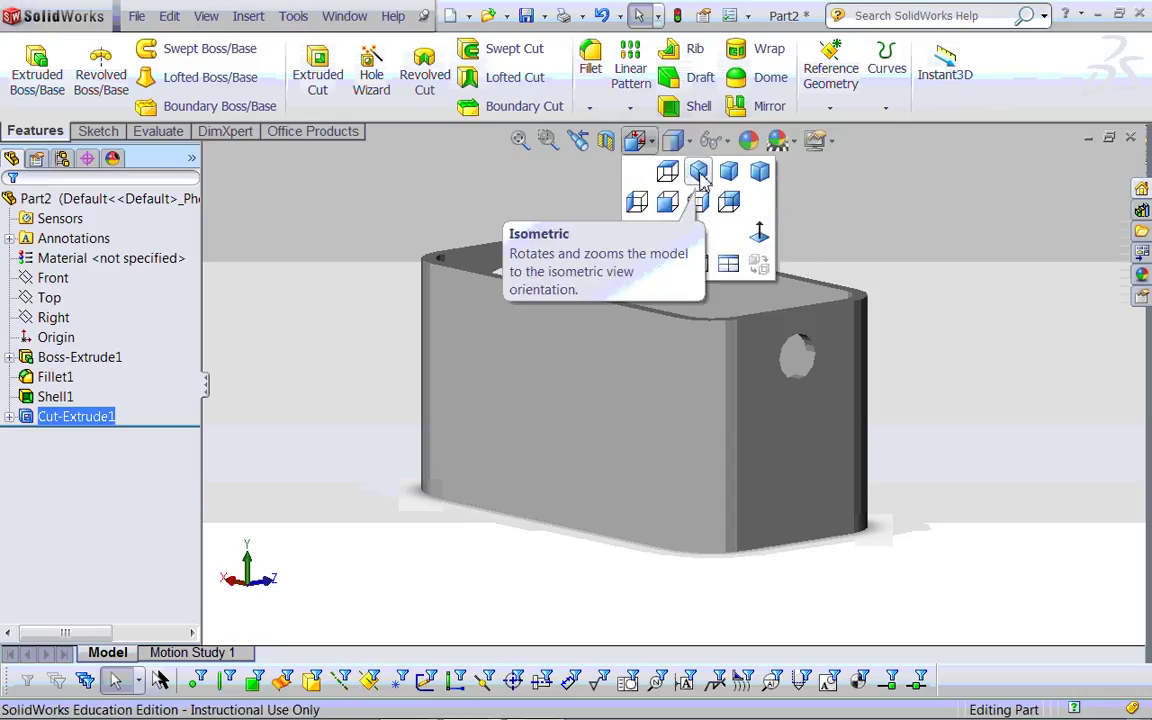
pyautogui.click(700, 174)
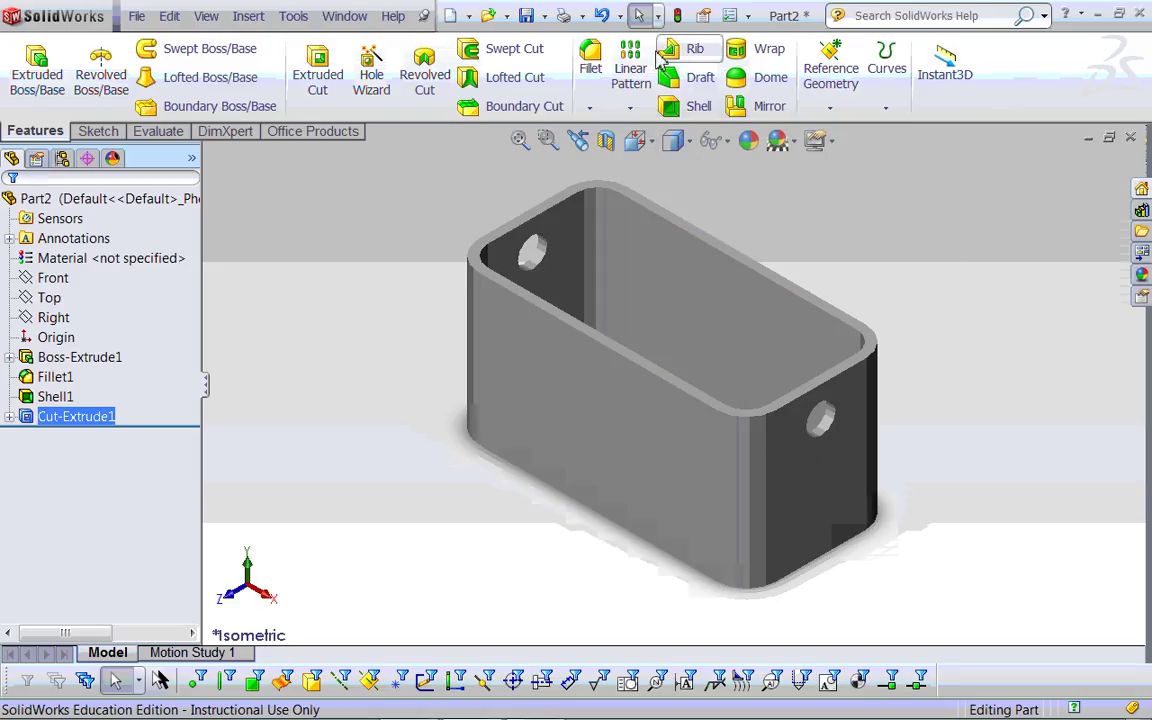
pyautogui.click(527, 17)
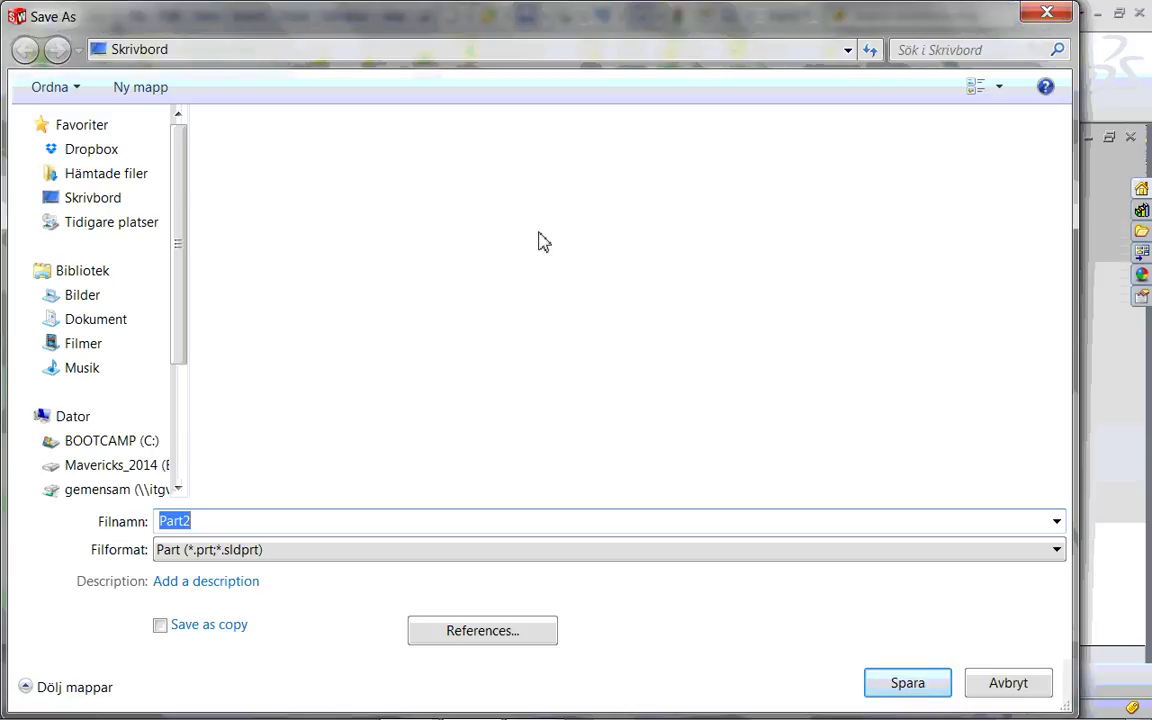
# Step: Save the part to the desktop (Skrivbord) under the file name Urgropningsfeature
pyautogui.write('Urgr')
pyautogui.write('öpnings')
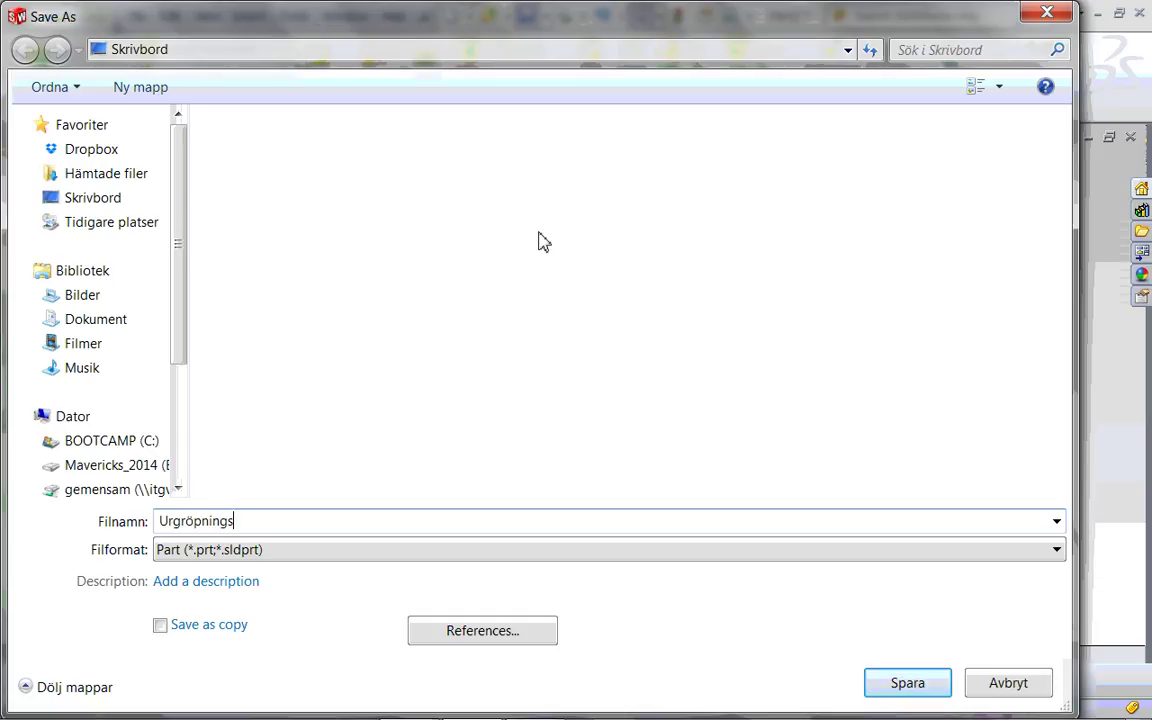
pyautogui.write('feu')
pyautogui.press('BackSpace')
pyautogui.write('atu')
pyautogui.write('re')
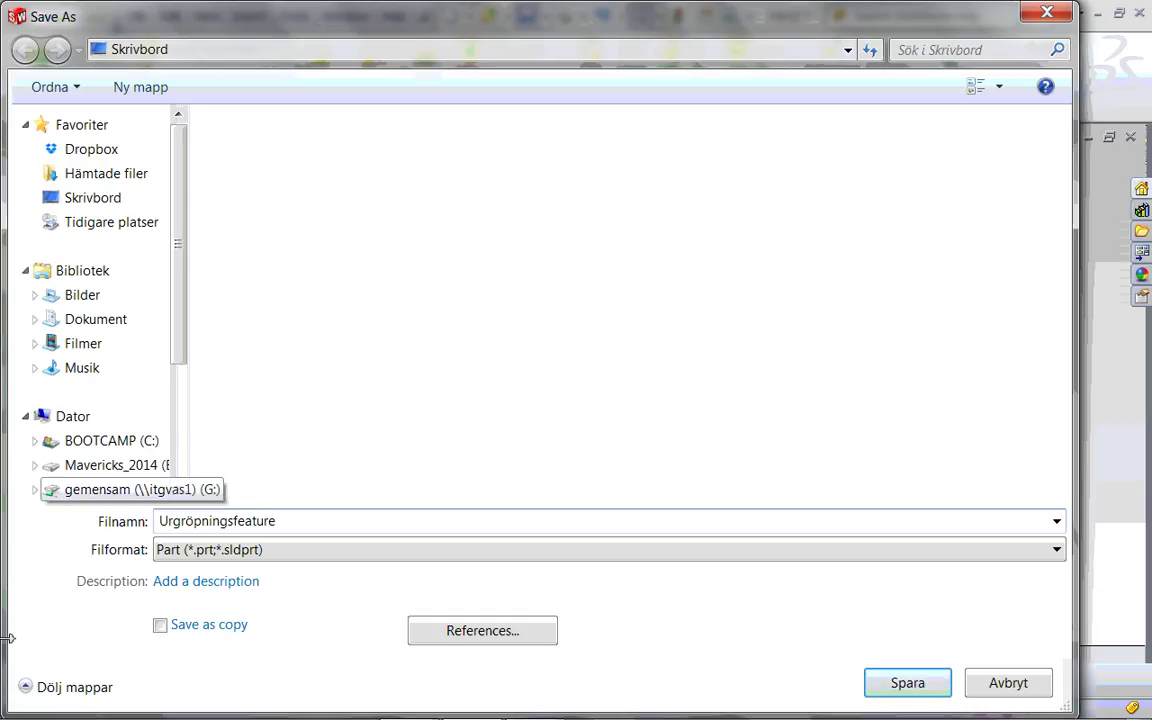
pyautogui.click(196, 519)
pyautogui.write('o')
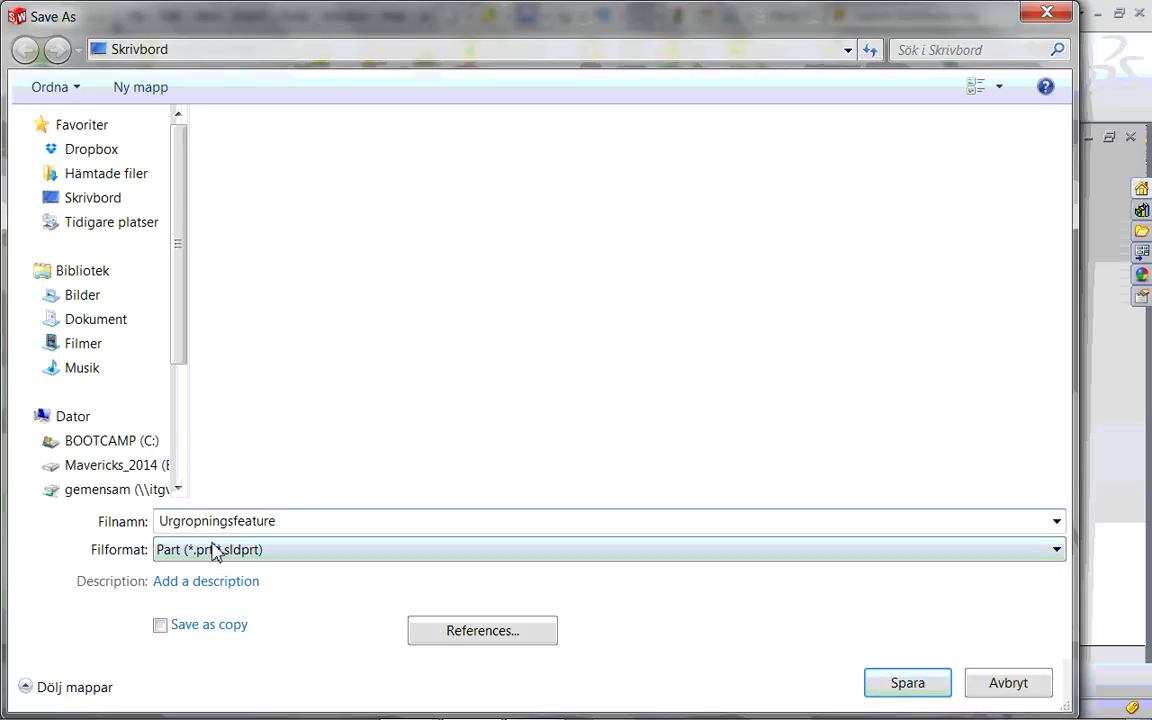
pyautogui.click(118, 198)
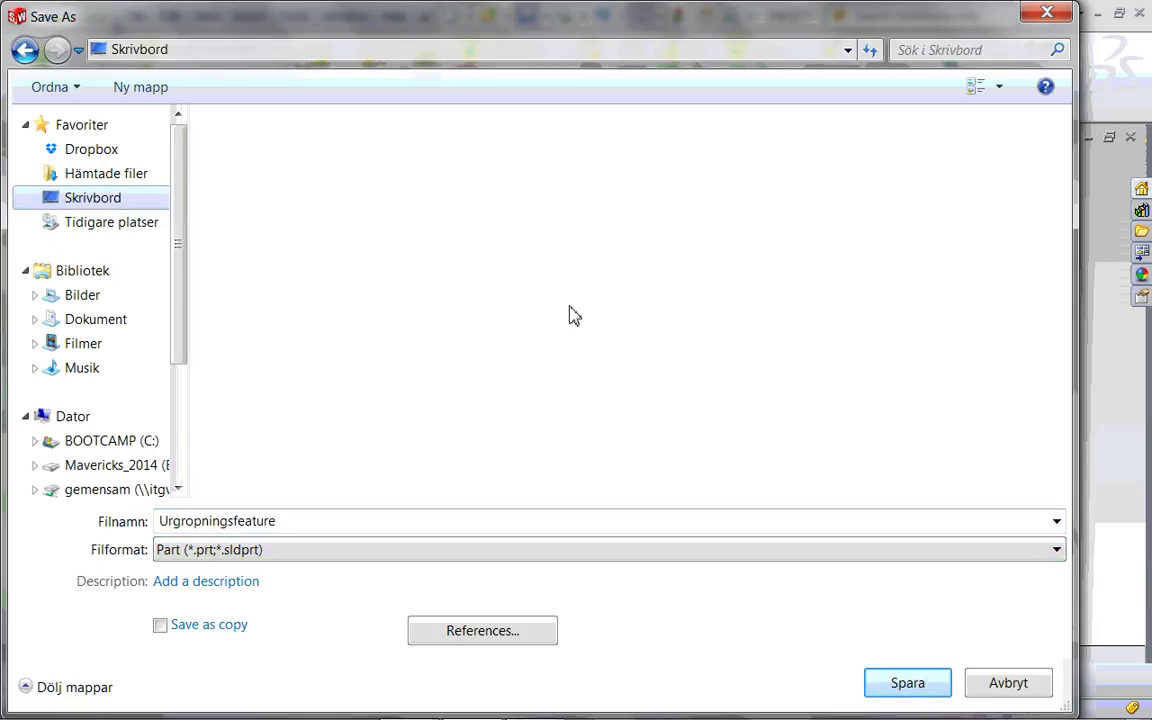
pyautogui.click(924, 684)
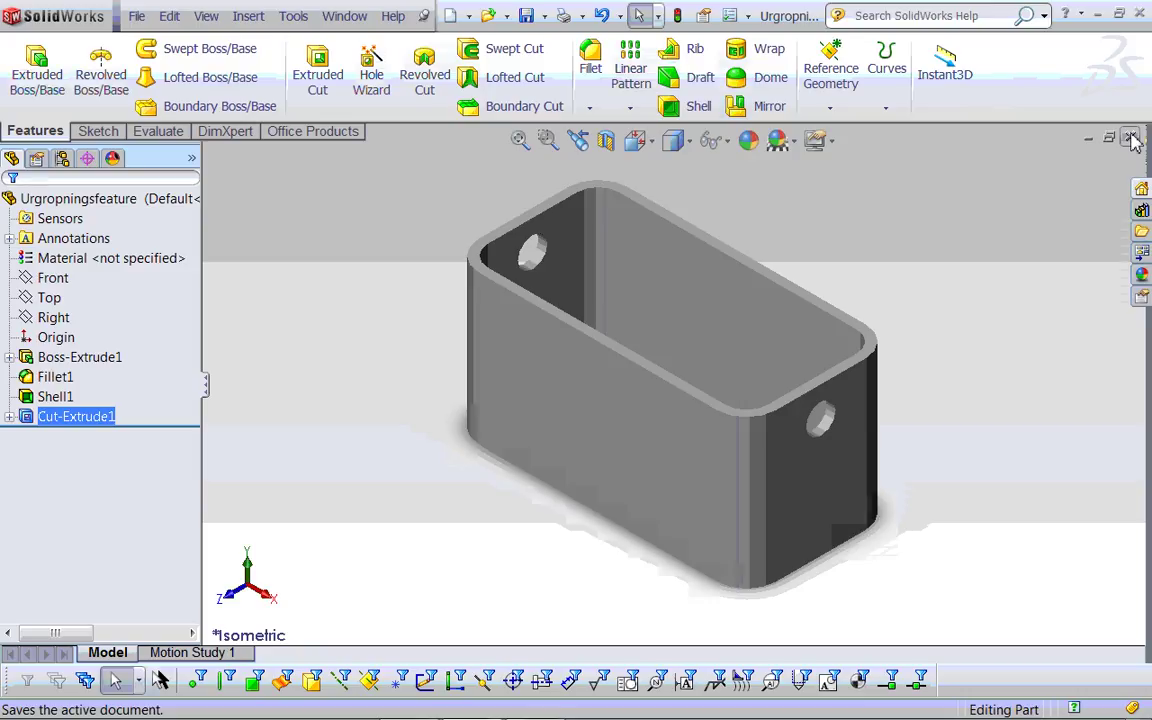
# Step: Close the saved box part and bring the Lesson2 PowerPoint presentation to the front
pyautogui.click(1133, 140)
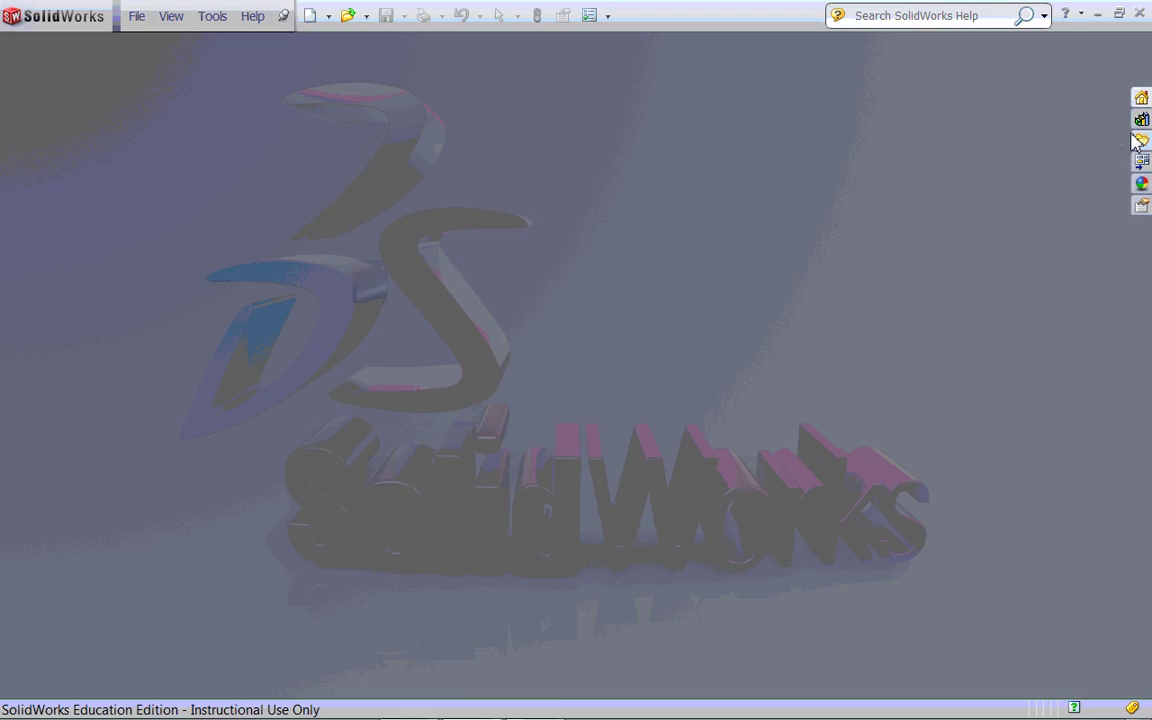
pyautogui.hotkey('alt', 'F4')
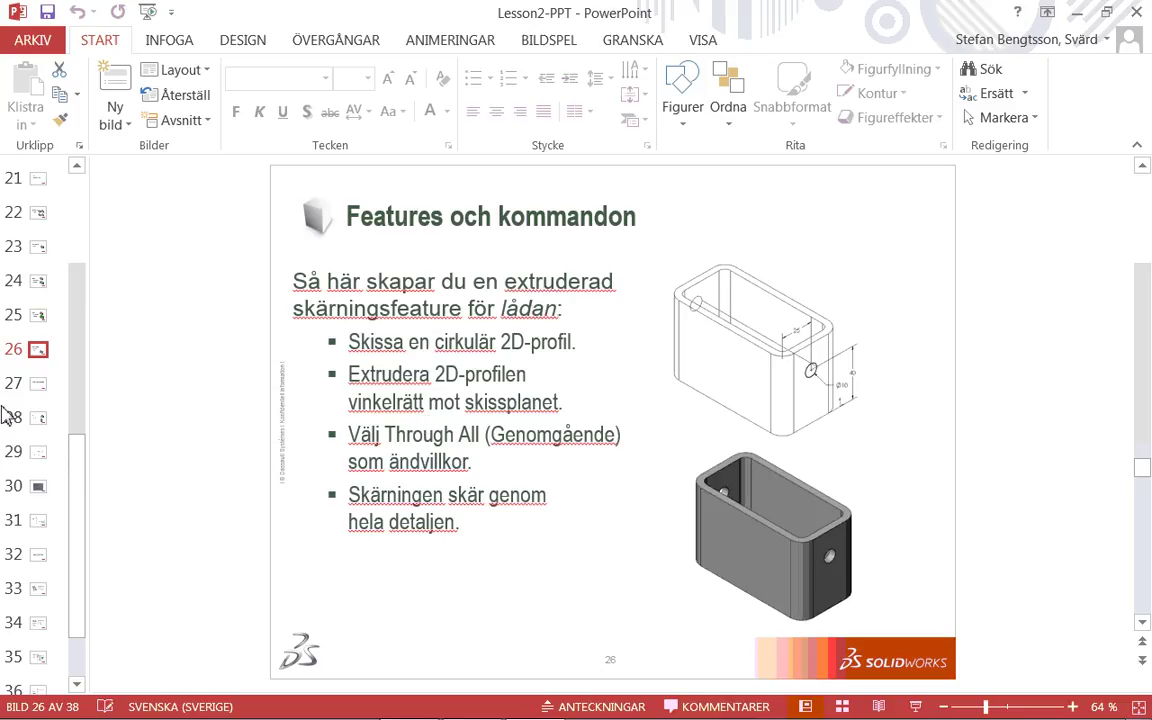
# Step: Review slides 27 through 38, from 'Mått och geometriska relationer' to 'Lägga till mått'
pyautogui.click(38, 383)
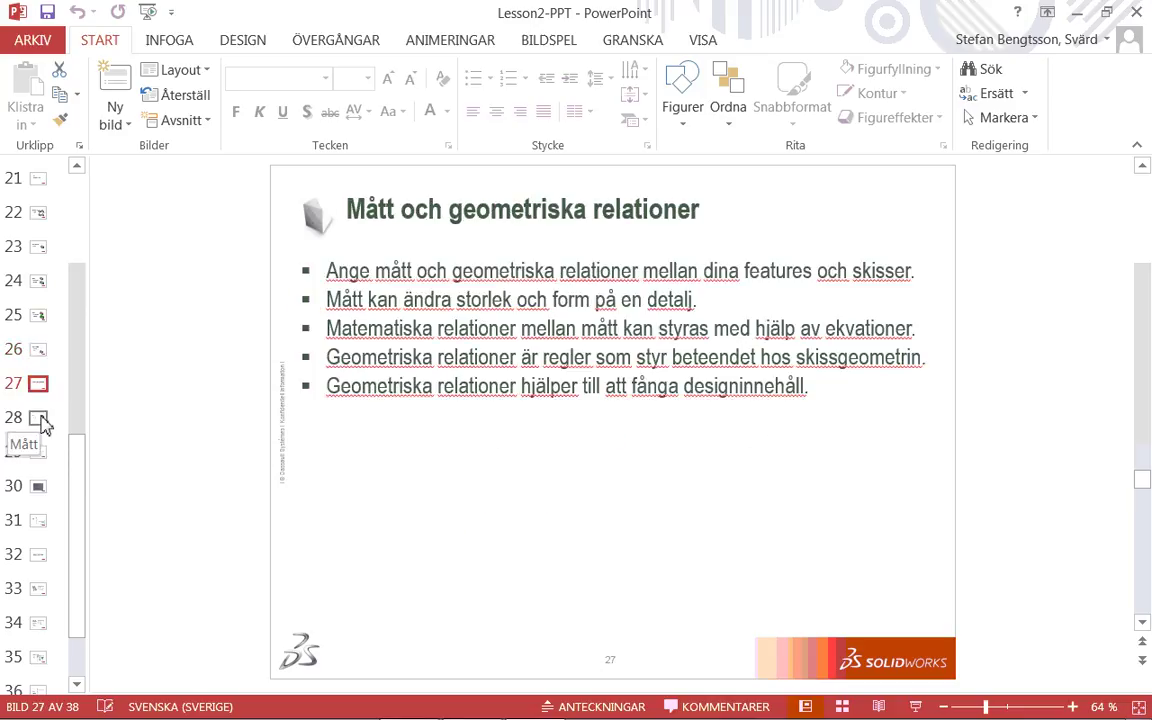
pyautogui.click(40, 420)
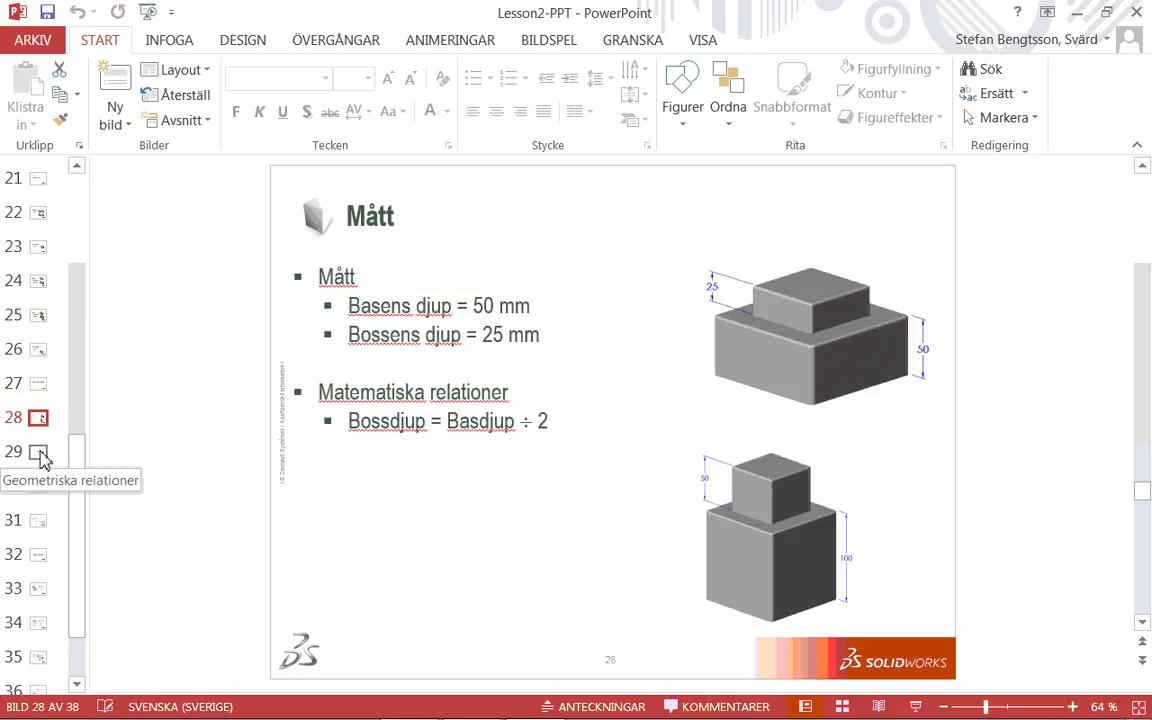
pyautogui.click(41, 455)
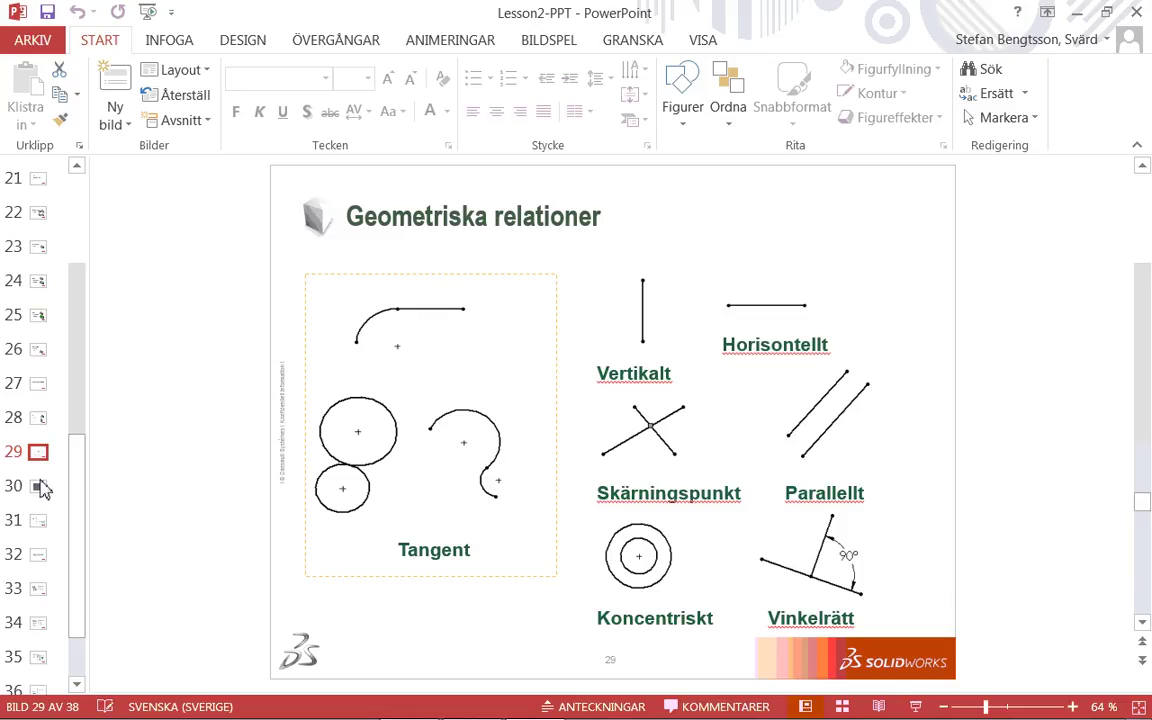
pyautogui.click(41, 496)
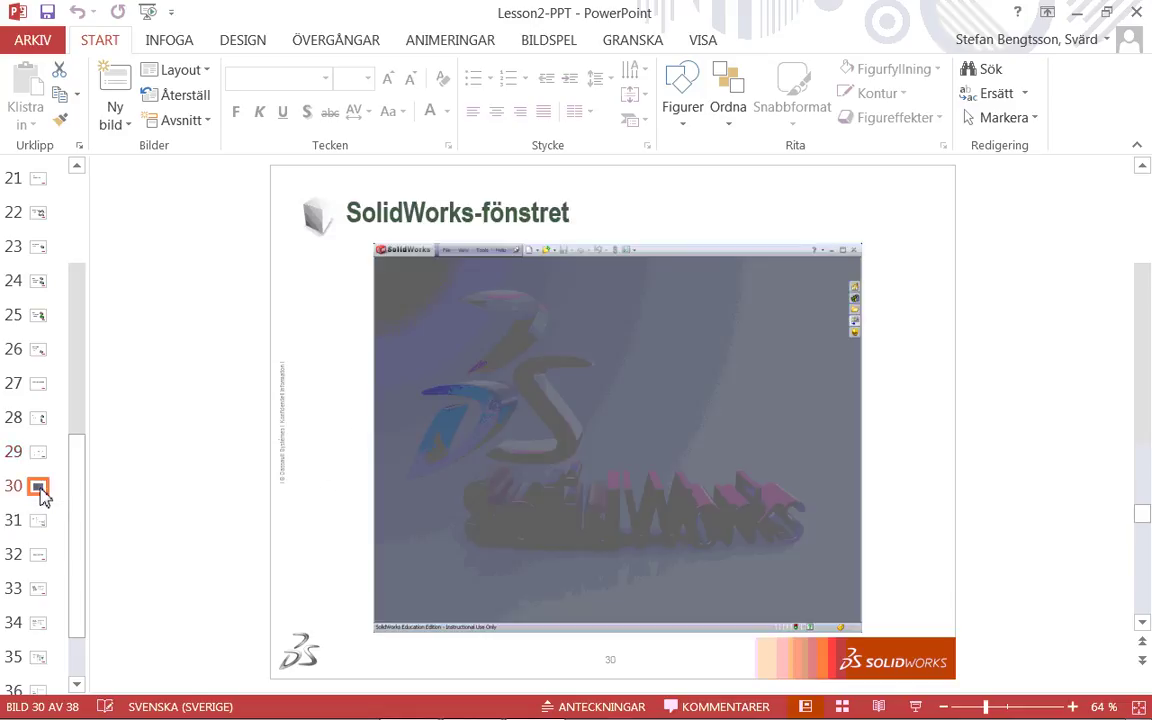
pyautogui.click(44, 538)
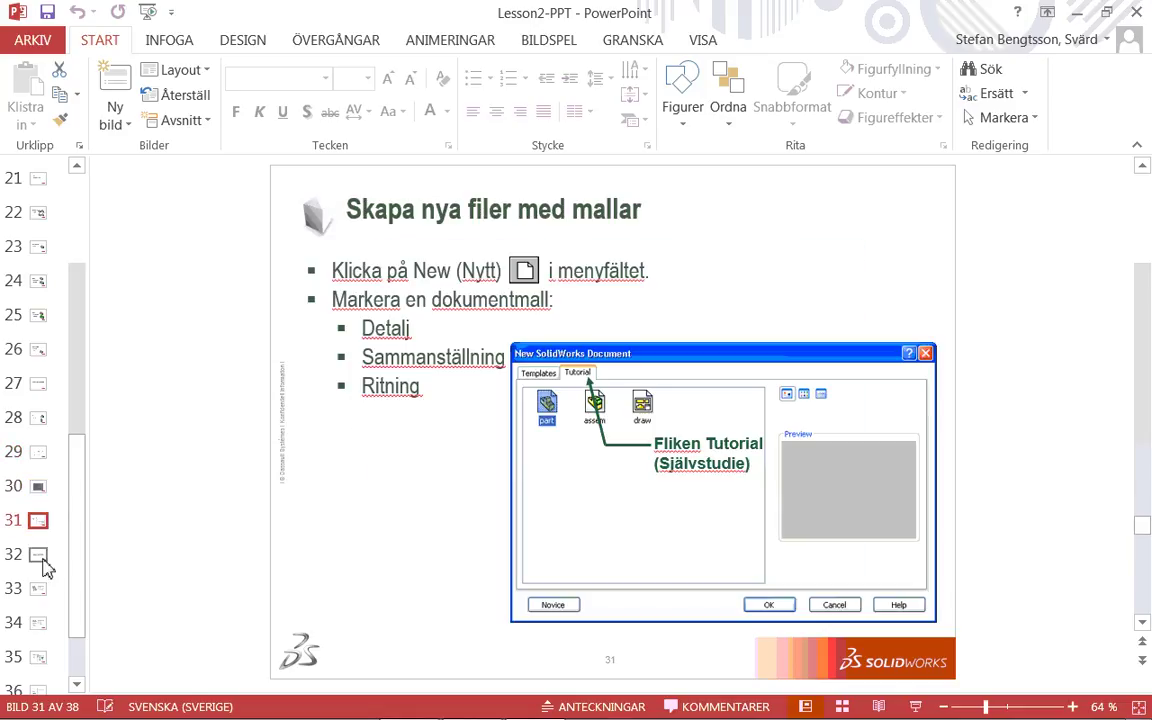
pyautogui.click(43, 562)
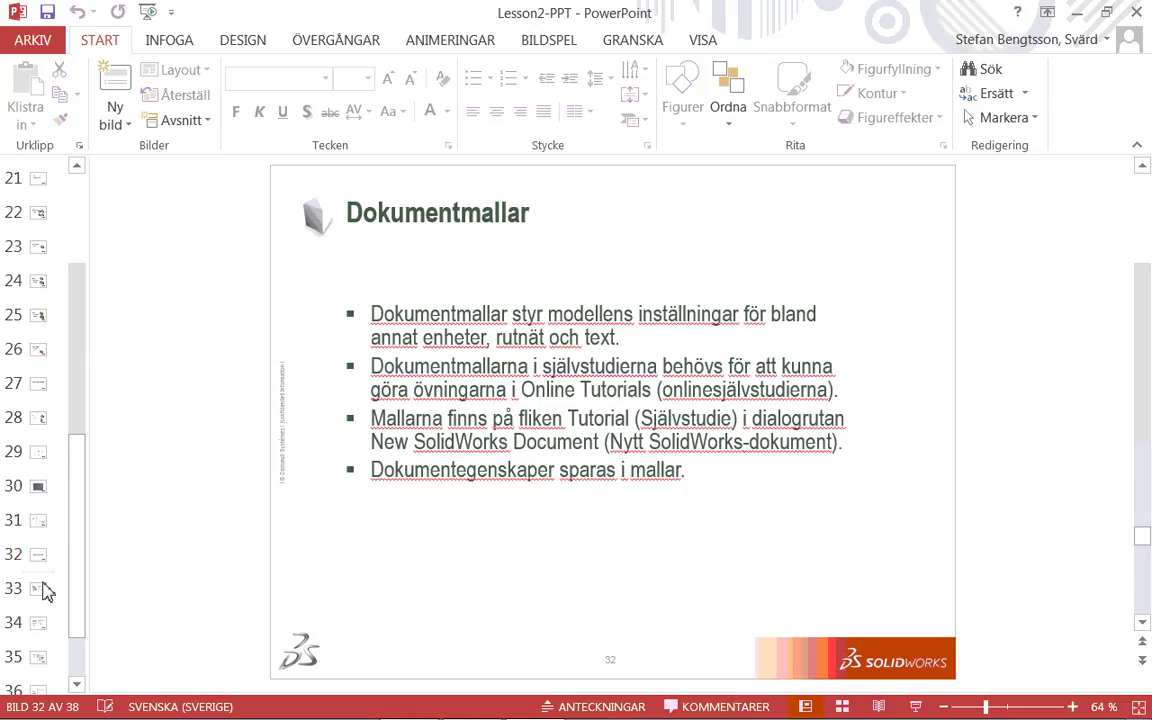
pyautogui.click(41, 590)
pyautogui.click(36, 624)
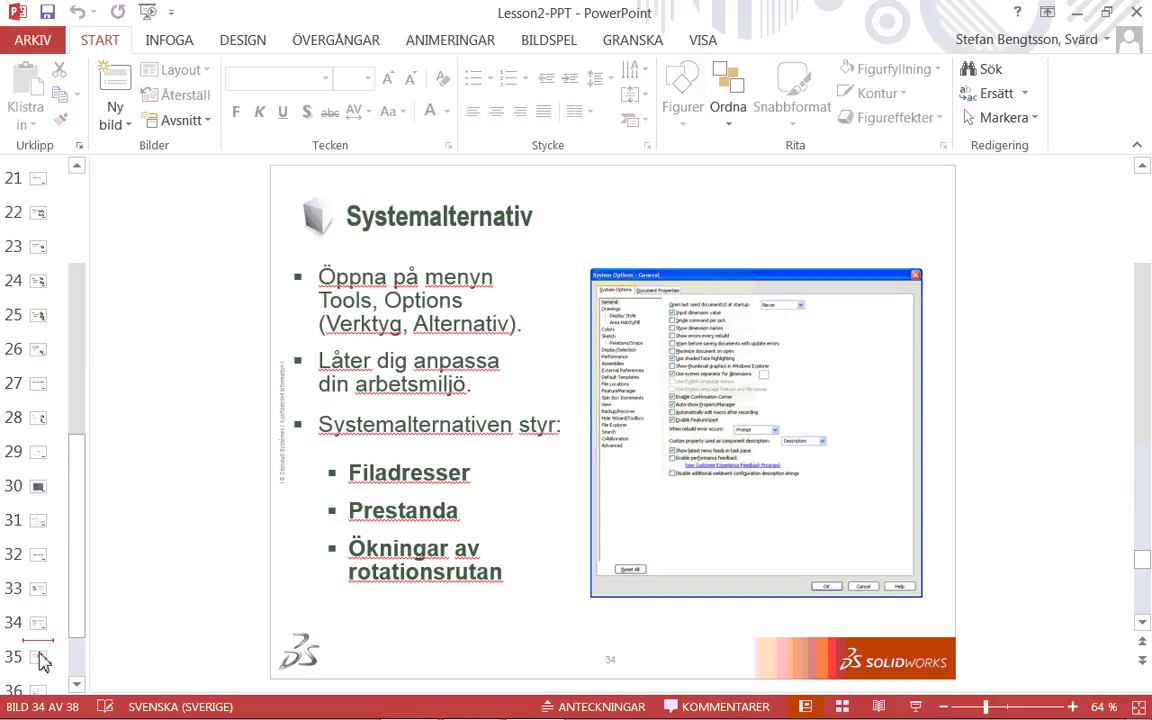
pyautogui.click(40, 660)
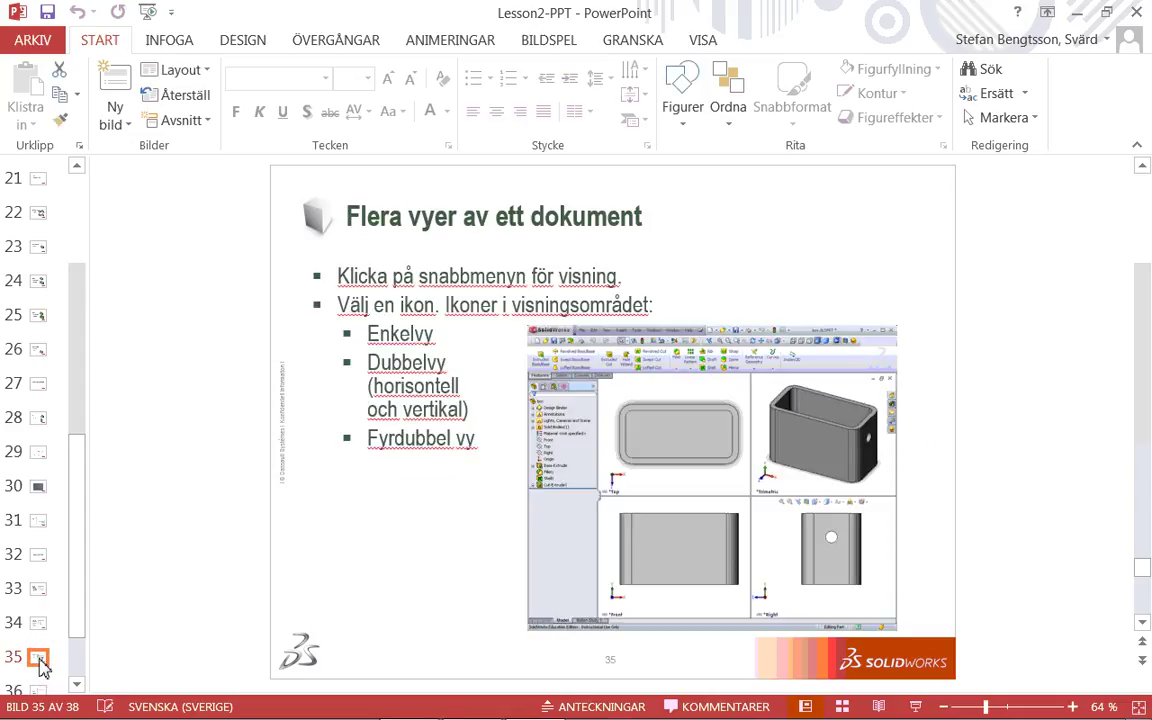
pyautogui.press('Down')
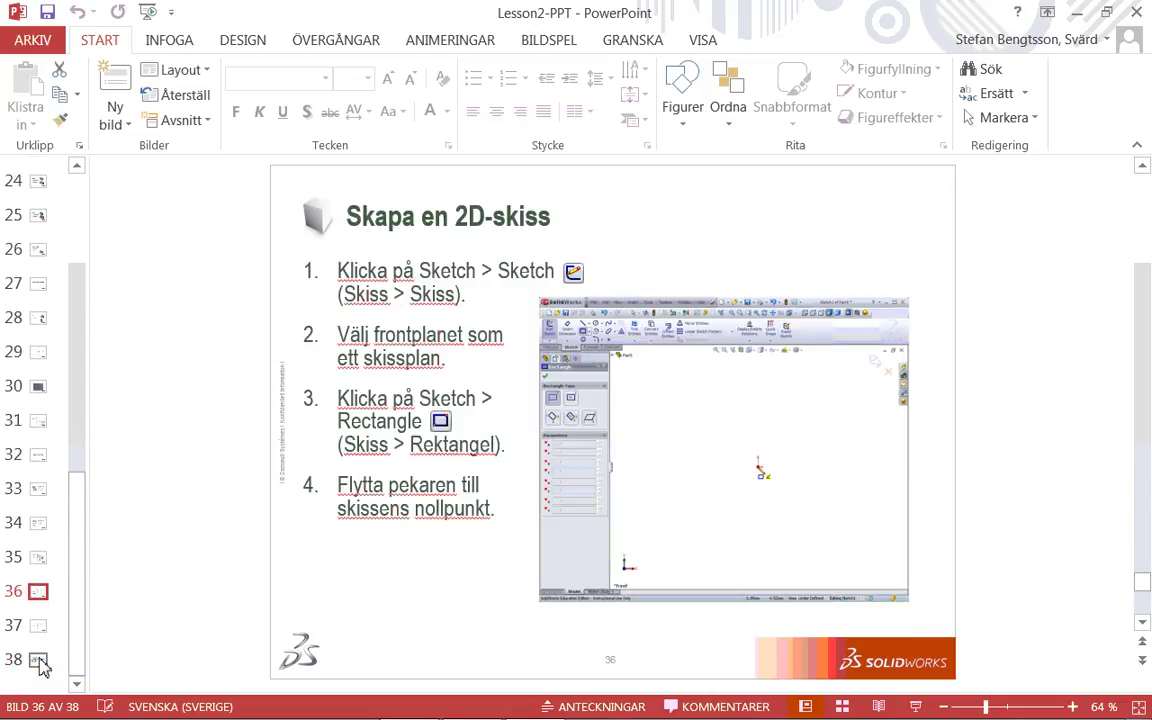
pyautogui.press('Down')
pyautogui.click(40, 662)
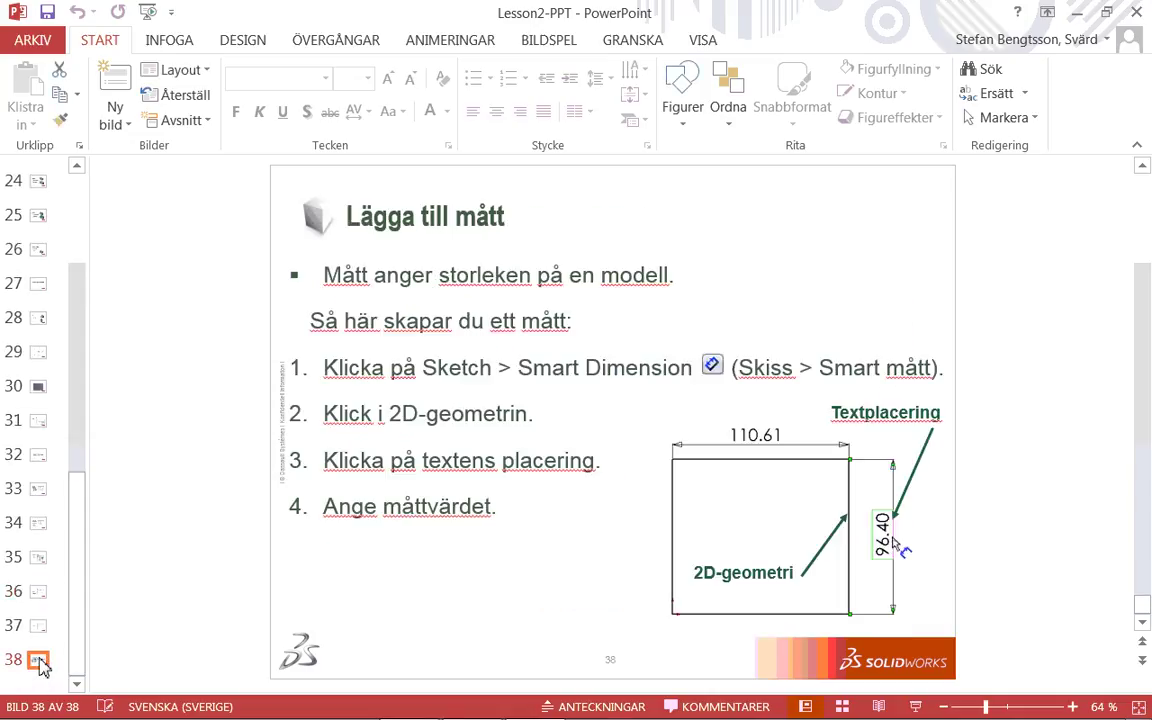
# Step: Return to slide 27, 'Mått och geometriska relationer', and minimize PowerPoint
pyautogui.click(40, 388)
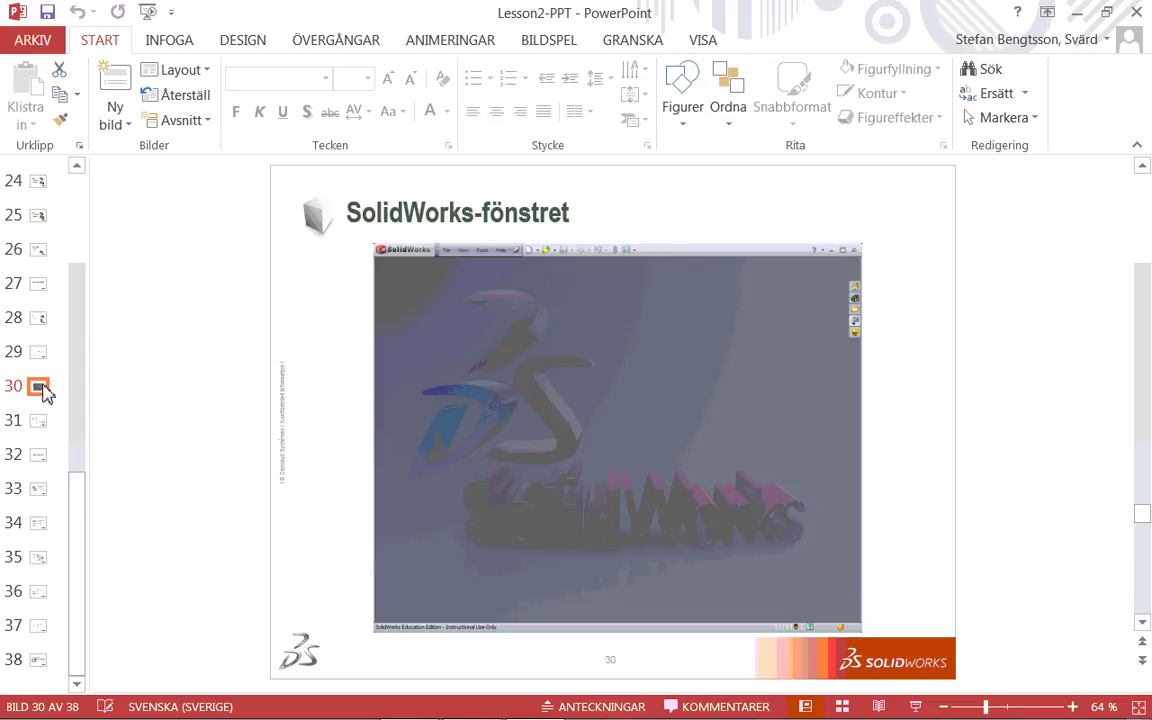
pyautogui.press('Up')
pyautogui.press('Up')
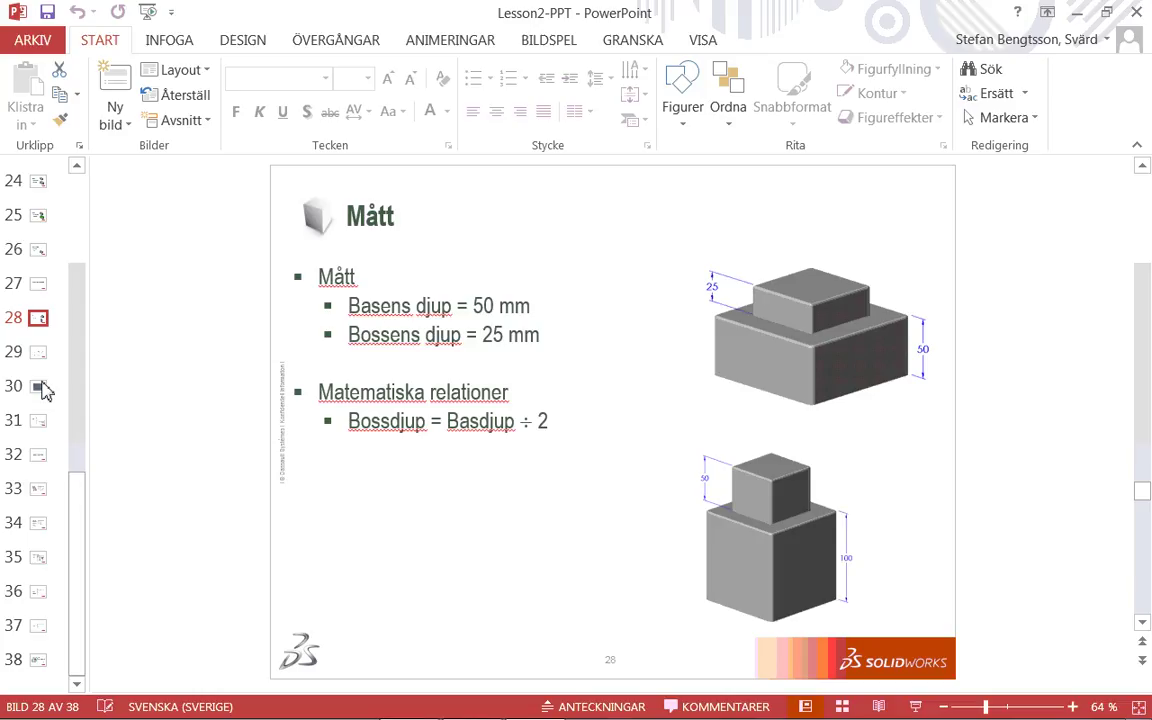
pyautogui.press('Down')
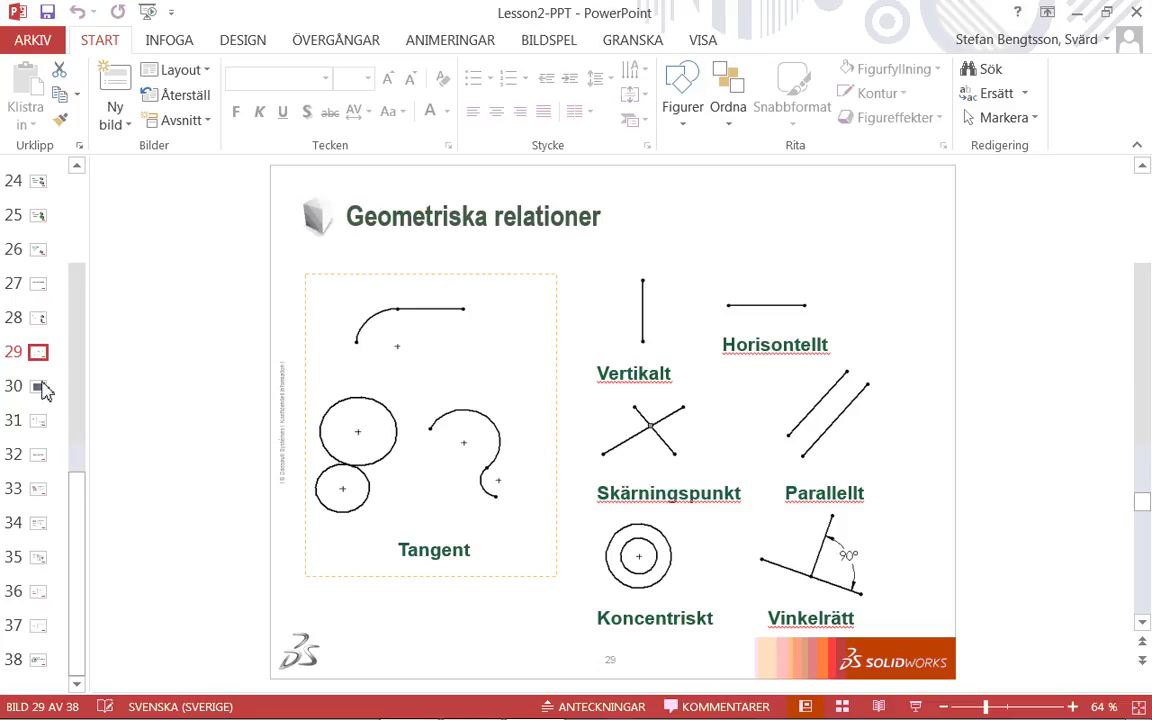
pyautogui.press('Down')
pyautogui.press('Up')
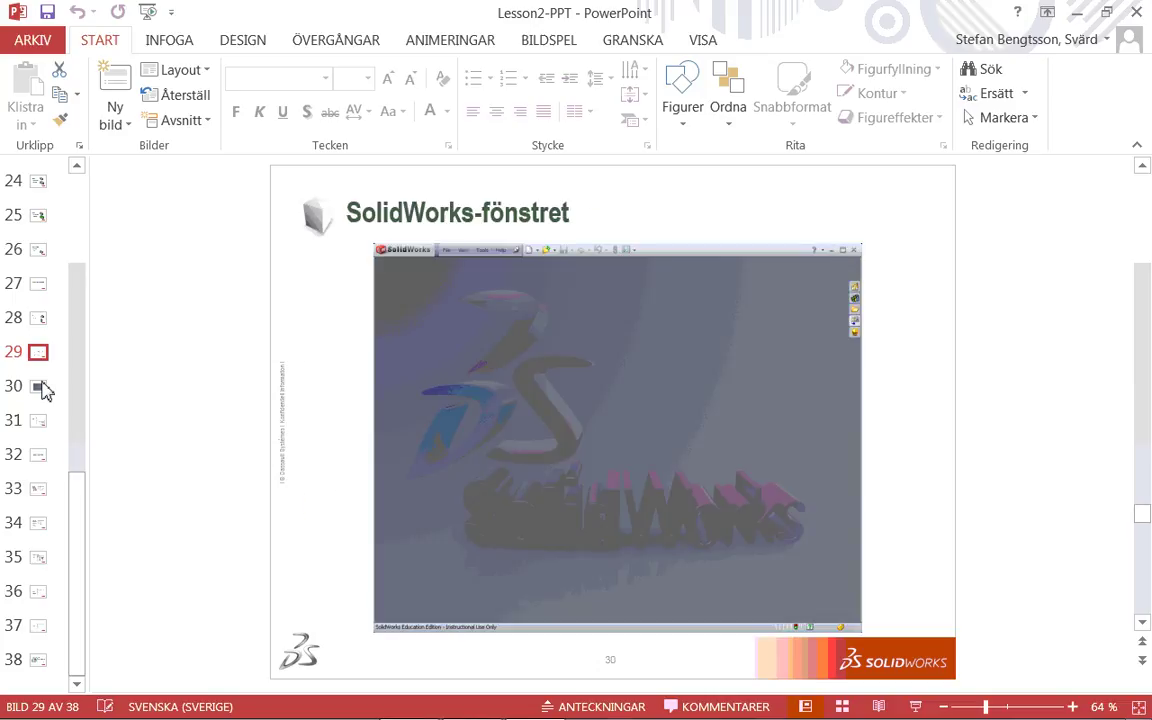
pyautogui.press('Up')
pyautogui.press('Up')
pyautogui.press('Up')
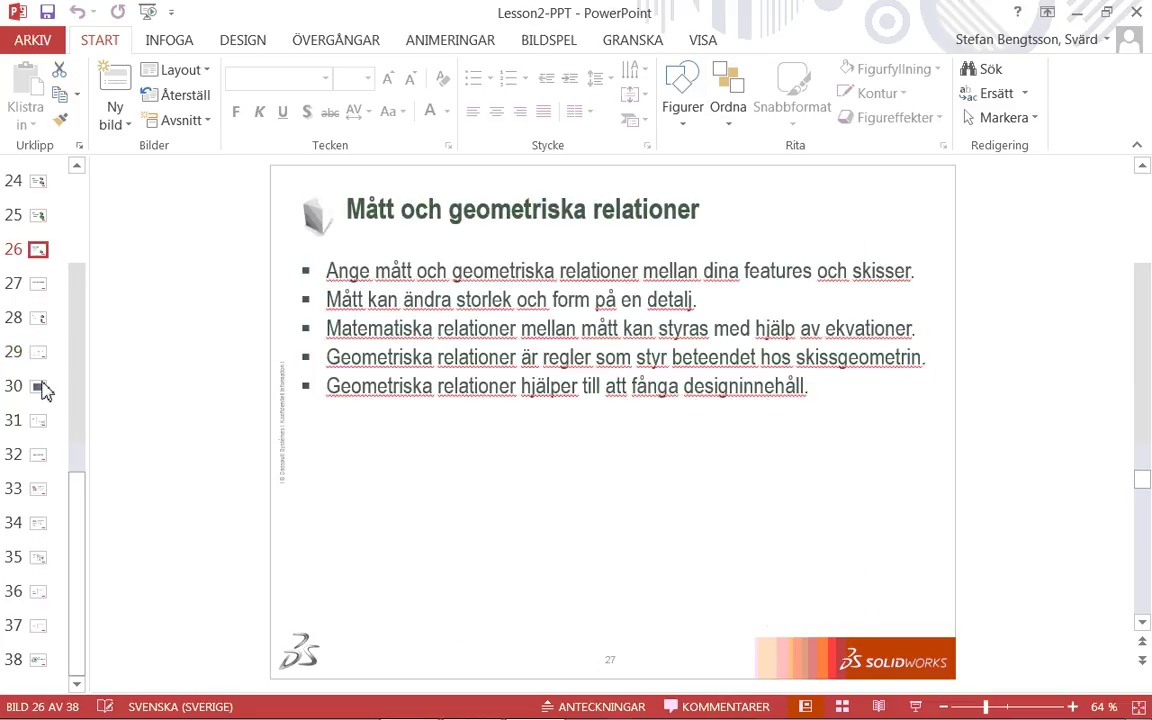
pyautogui.press('Down')
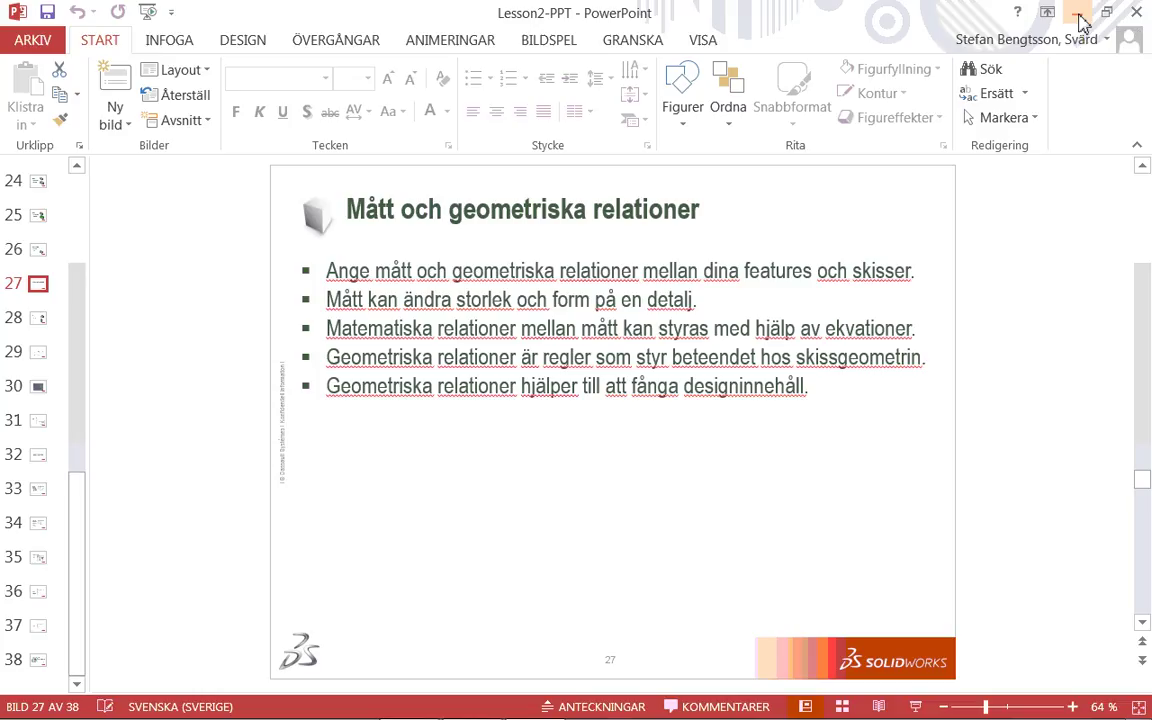
pyautogui.click(1081, 21)
pyautogui.click(1078, 14)
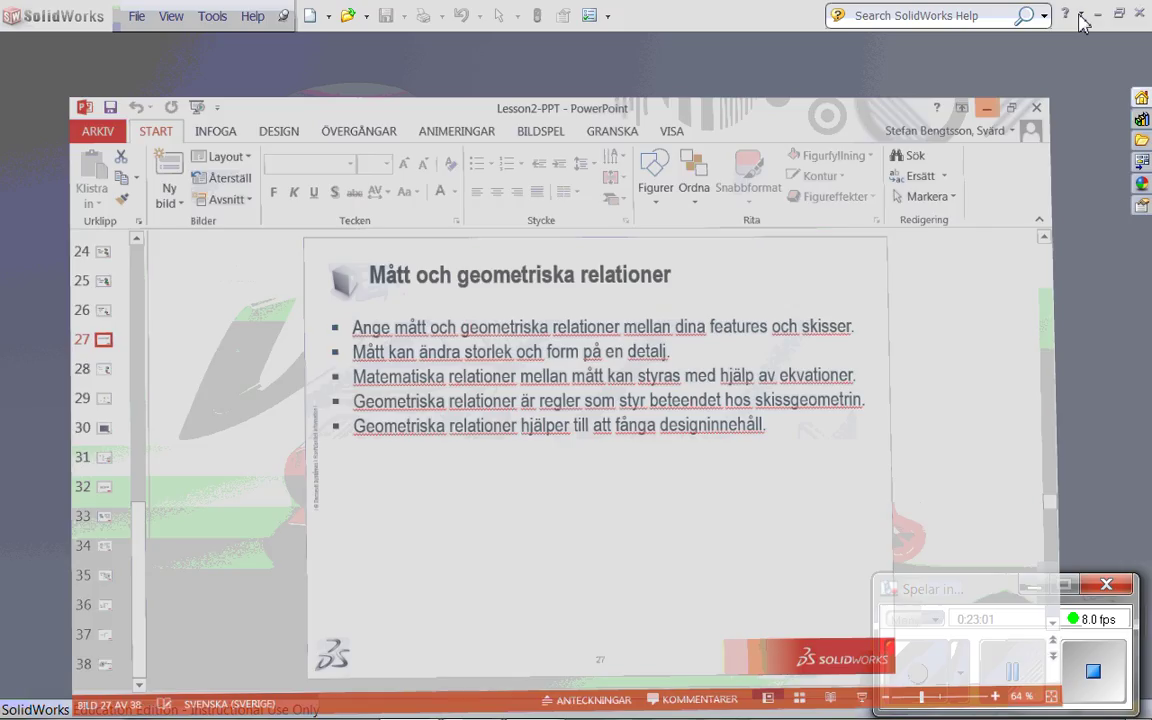